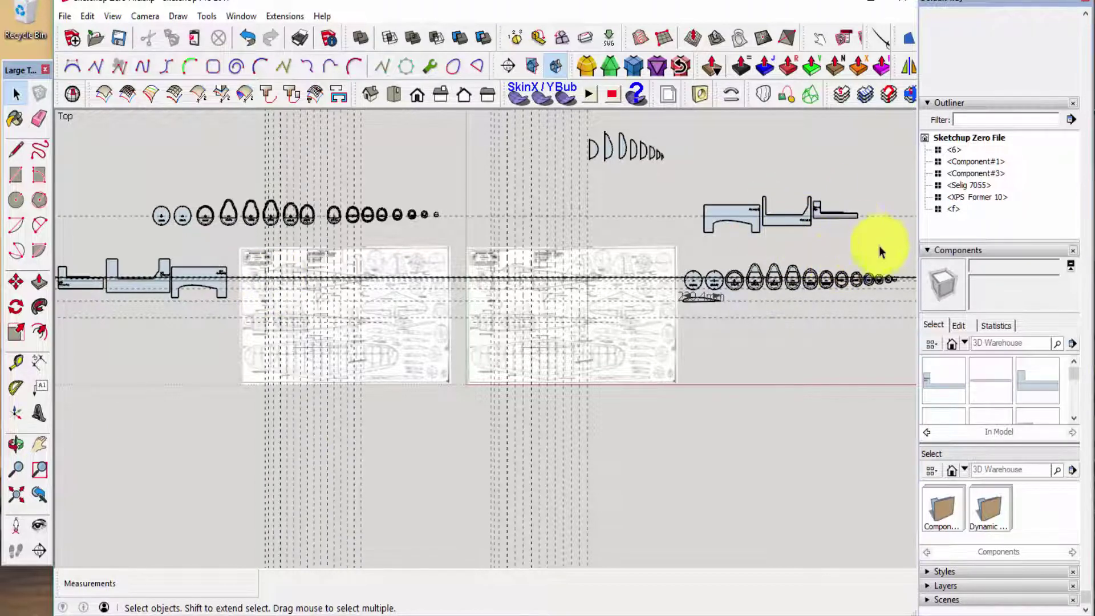
Draw a rectangle about 521 x 114 mm in the empty area below the dimensioned airfoil, starting on the horizontal guide.
scroll(879, 242, up, 3)
scroll(887, 252, up, 2)
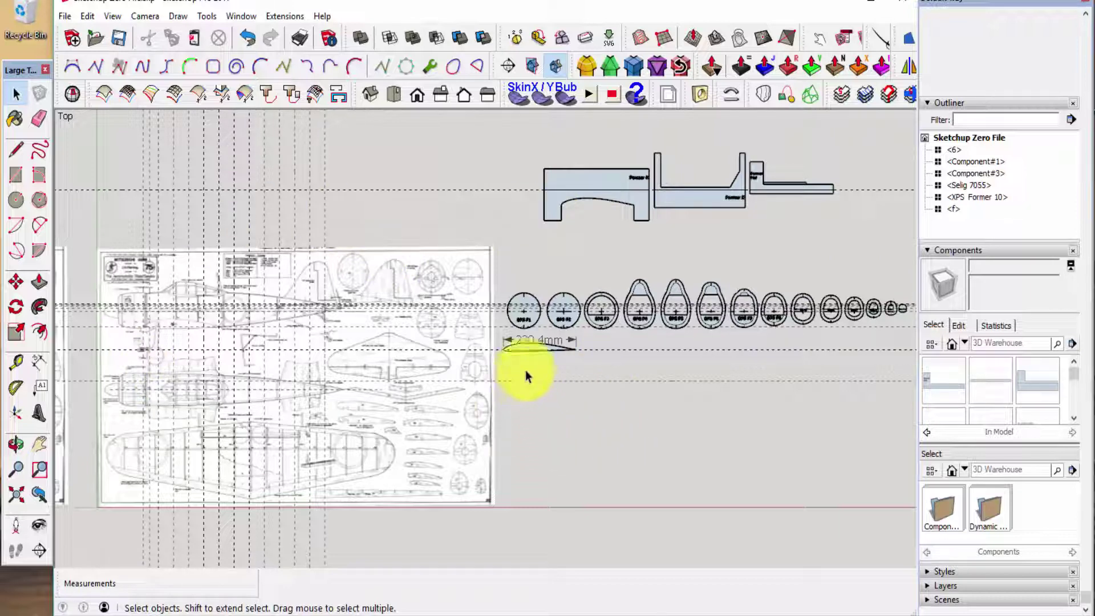
scroll(549, 363, up, 1)
scroll(553, 351, up, 2)
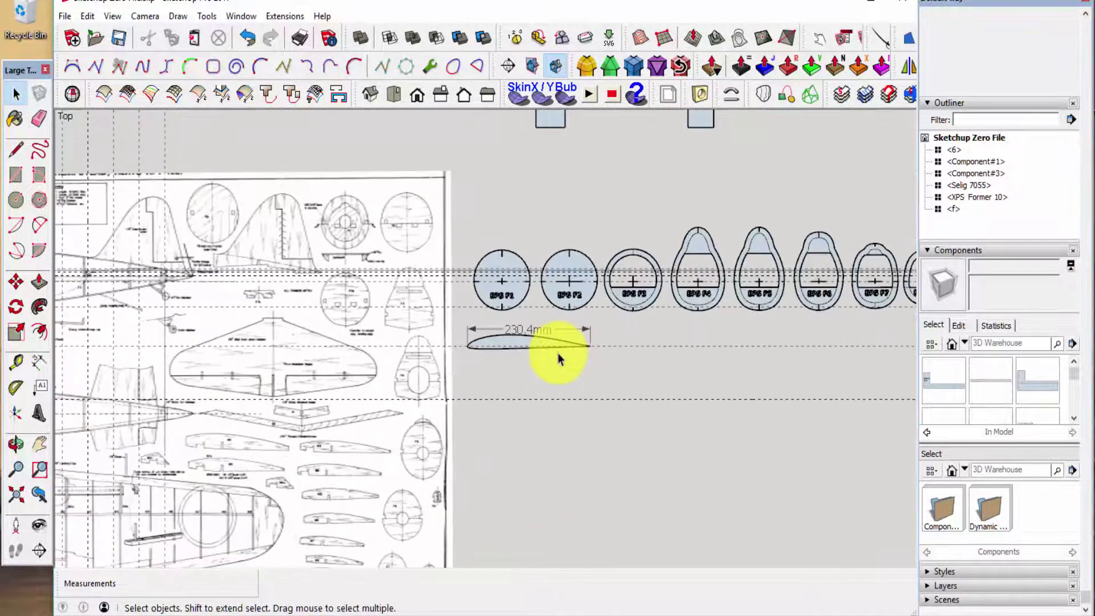
scroll(559, 358, up, 2)
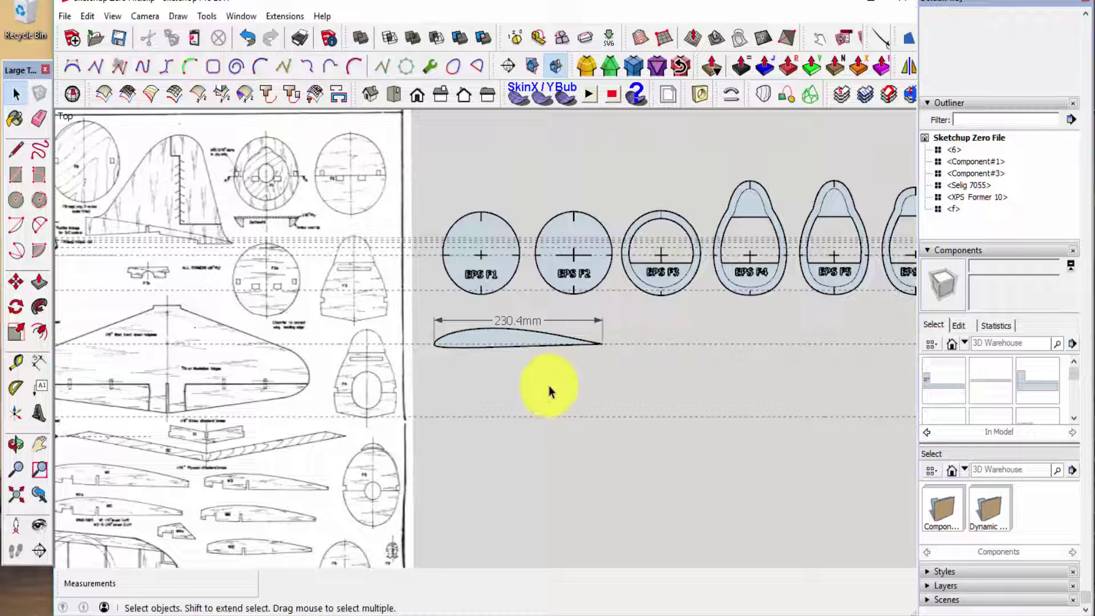
scroll(619, 372, down, 2)
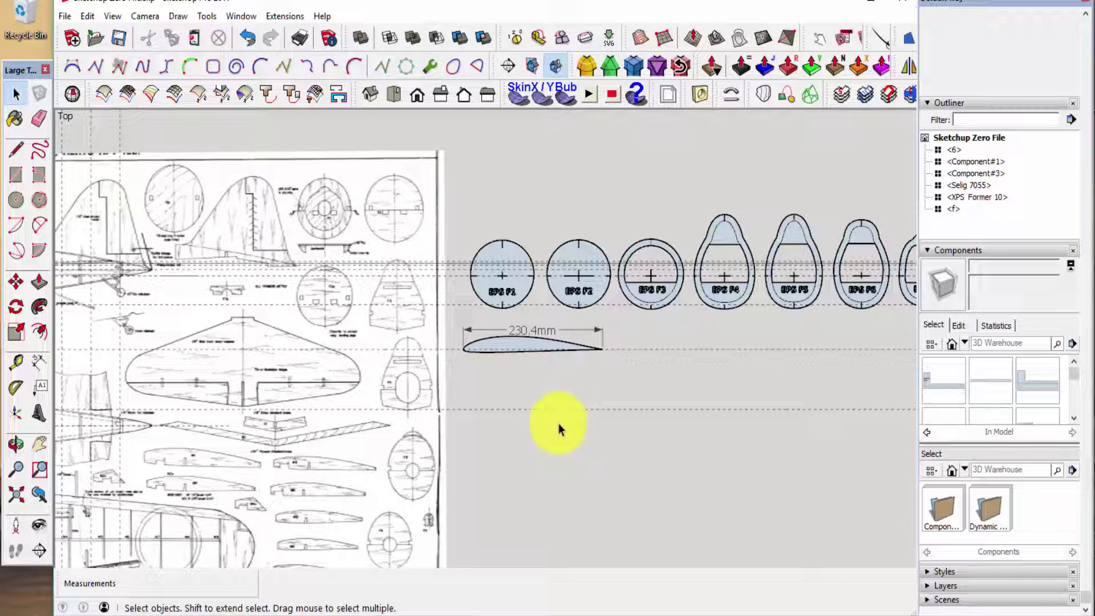
click(16, 175)
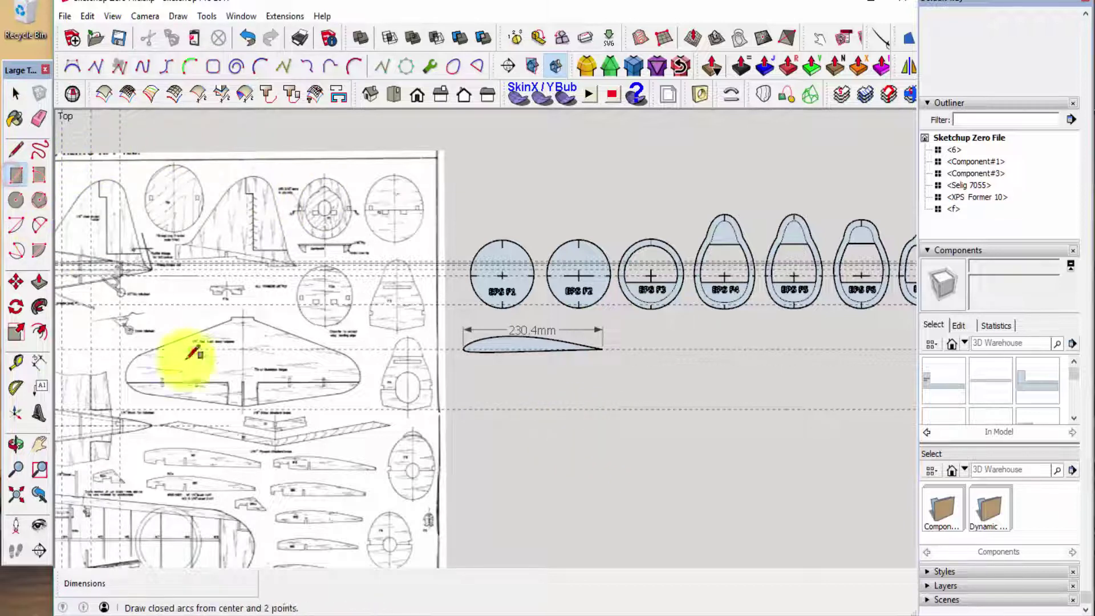
click(524, 409)
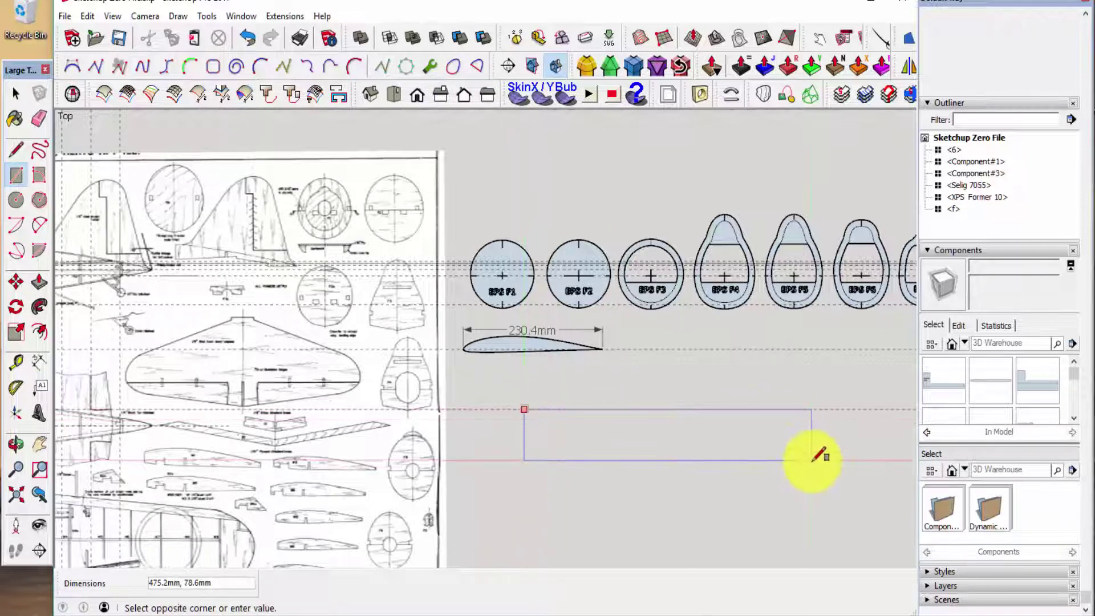
click(839, 483)
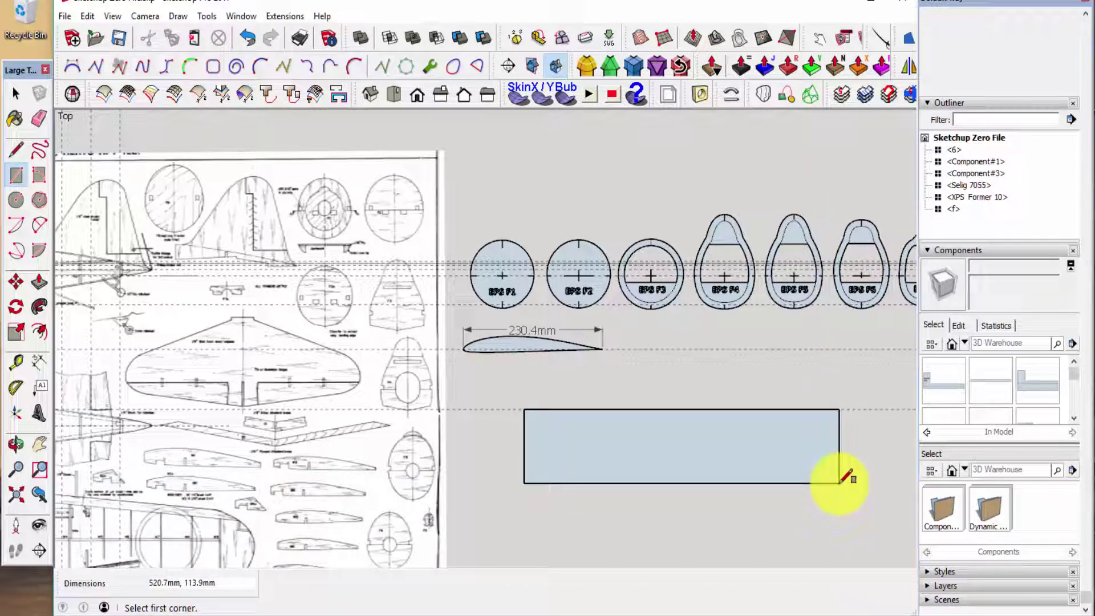
key(space)
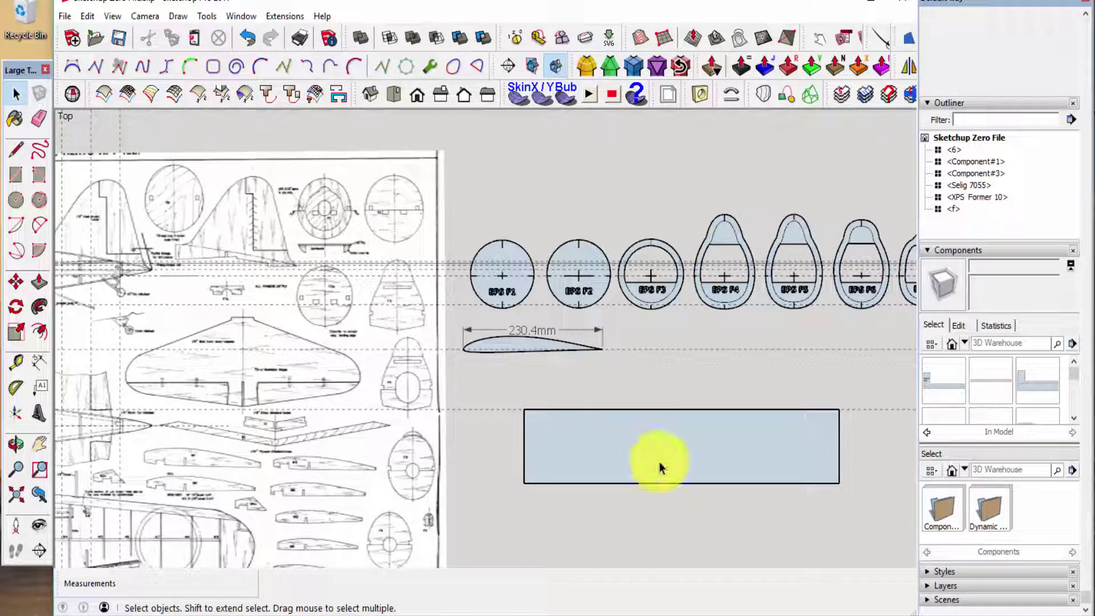
Add a horizontal guide line inside the rectangle, offset 10 mm above its lower edge.
scroll(659, 468, down, 2)
scroll(668, 480, up, 2)
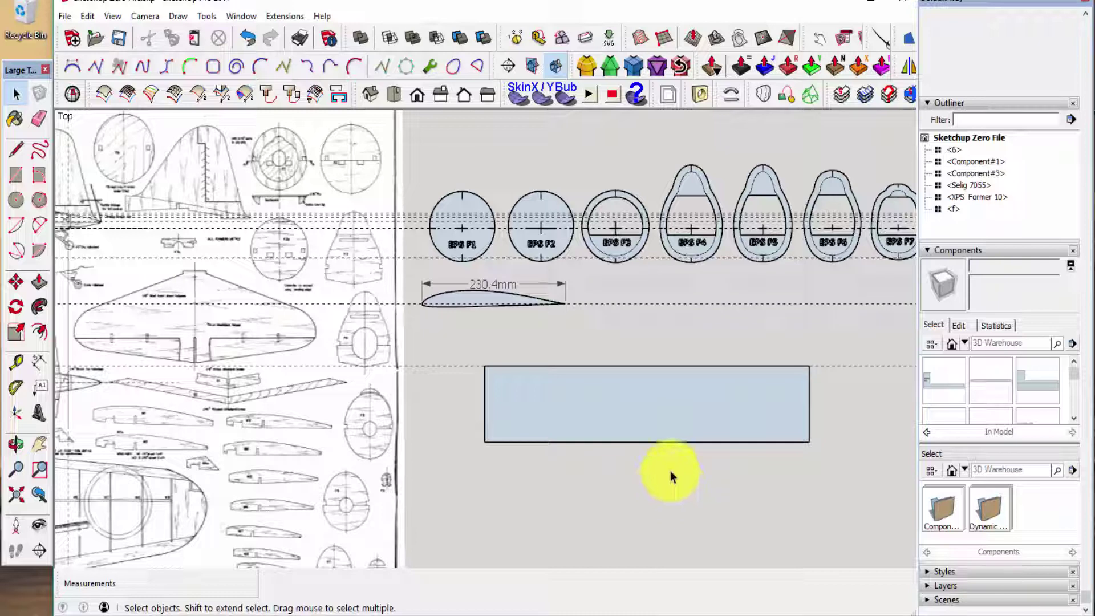
key(t)
scroll(650, 469, up, 1)
scroll(650, 465, up, 2)
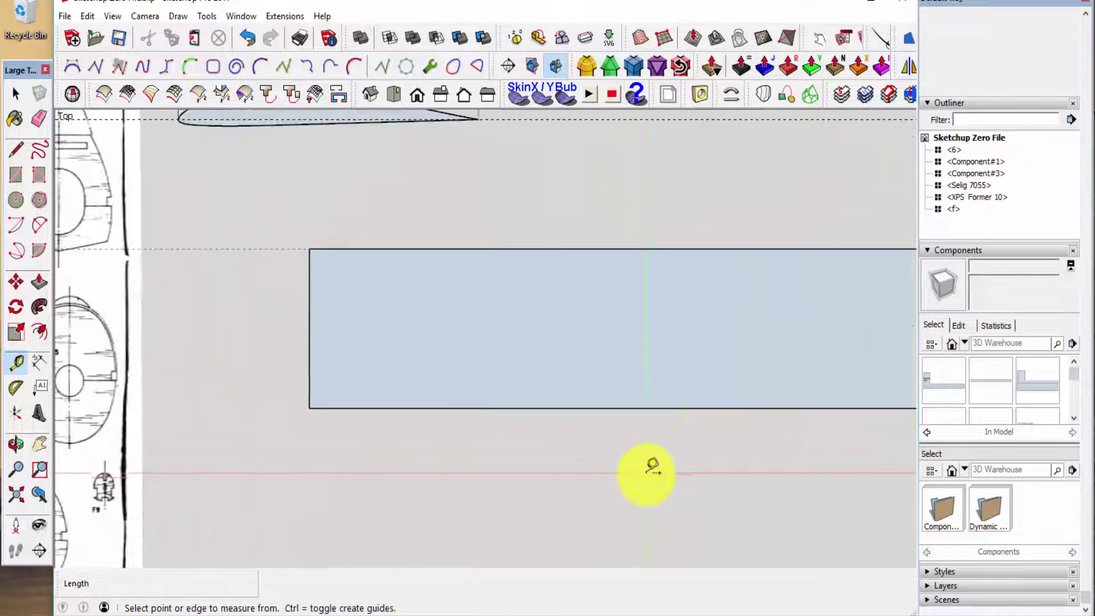
scroll(348, 456, down, 1)
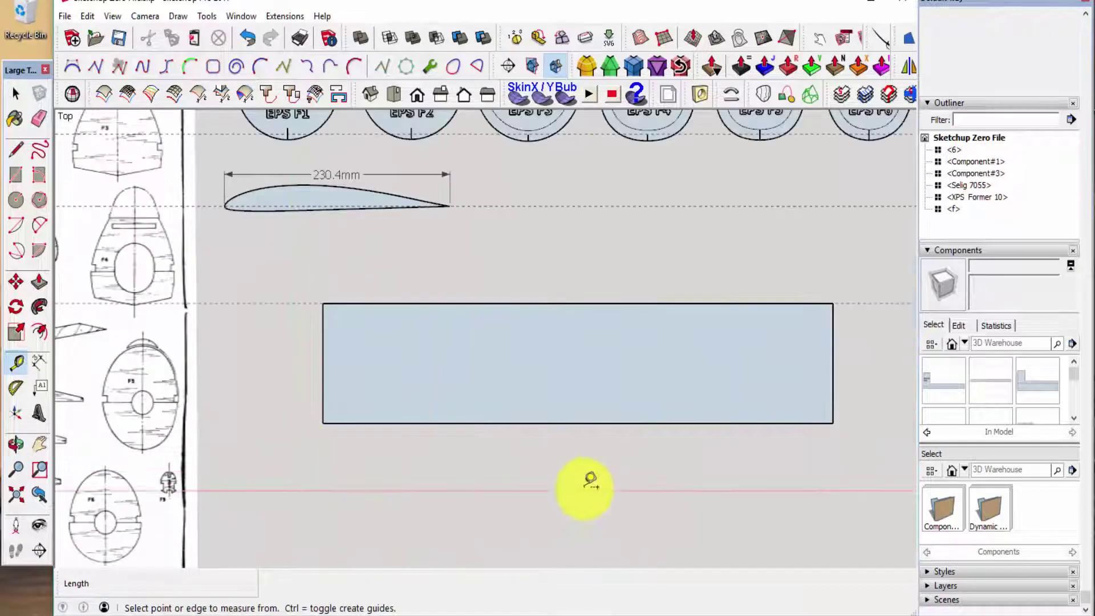
click(595, 423)
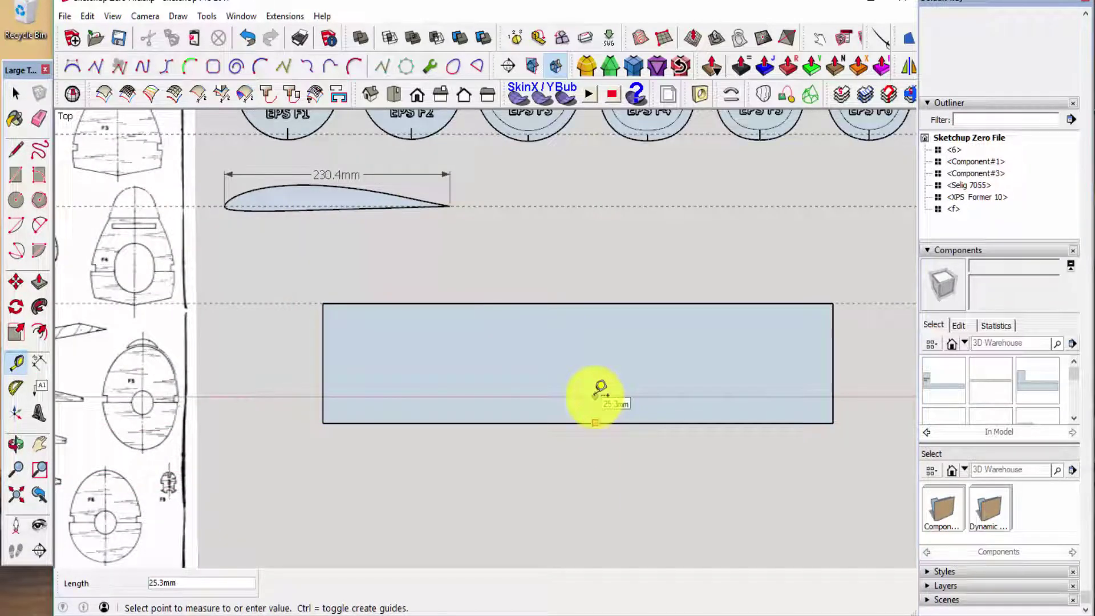
key(Return)
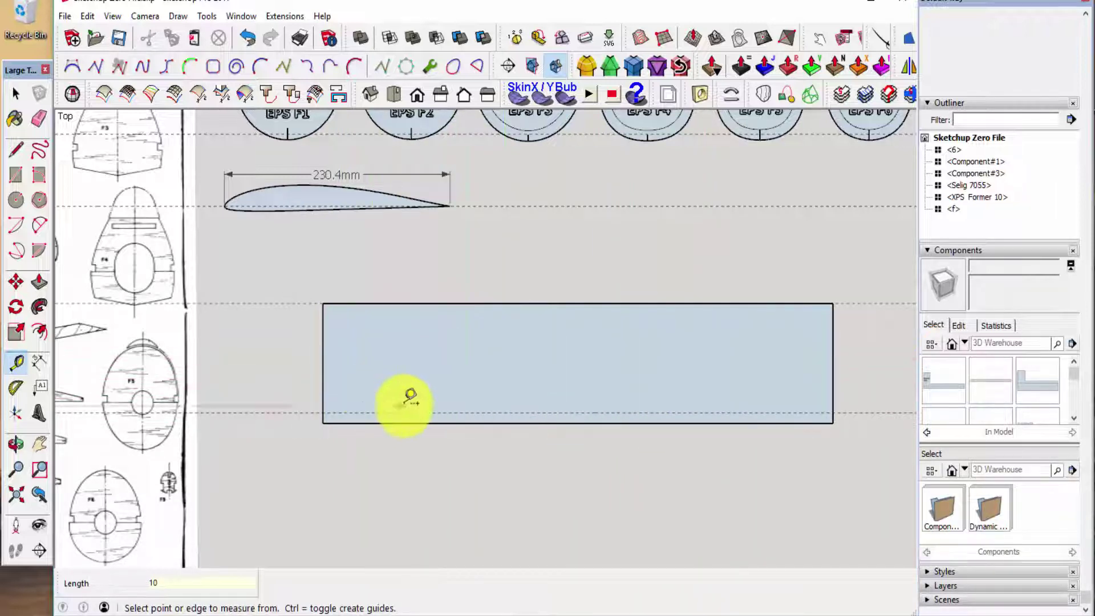
Measure the distance between the new guide line and the rectangle's lower edge.
scroll(593, 413, up, 2)
scroll(593, 414, up, 3)
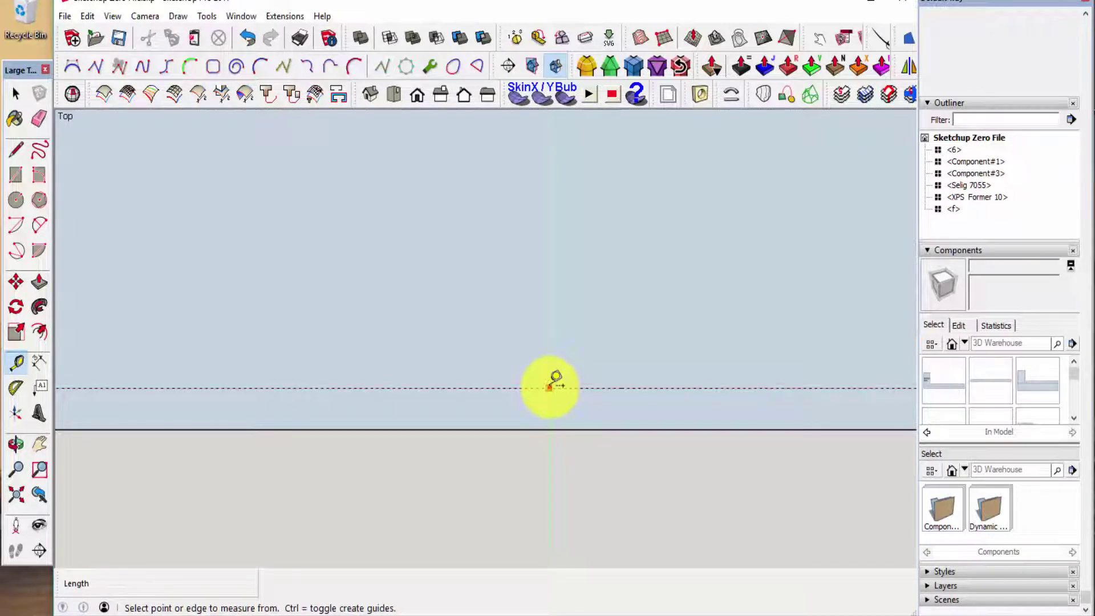
click(549, 388)
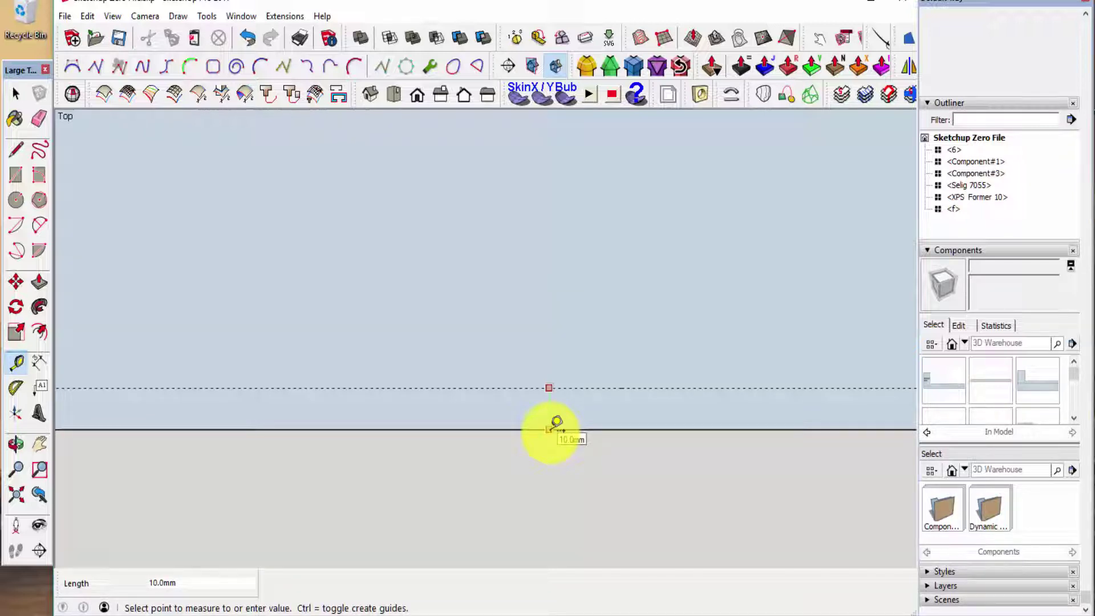
key(space)
scroll(544, 433, down, 3)
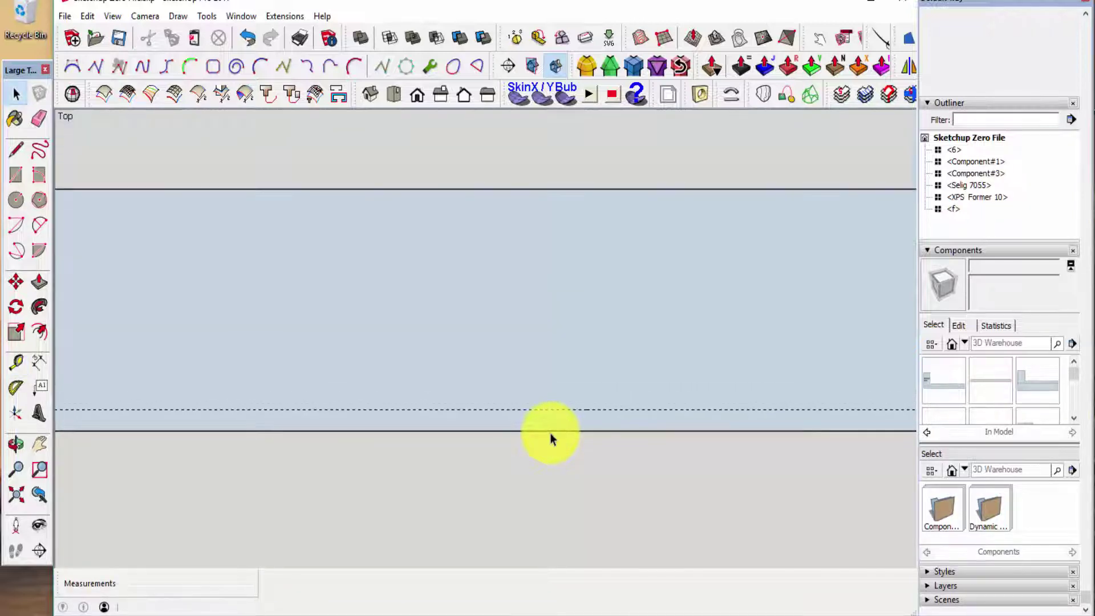
scroll(570, 410, down, 1)
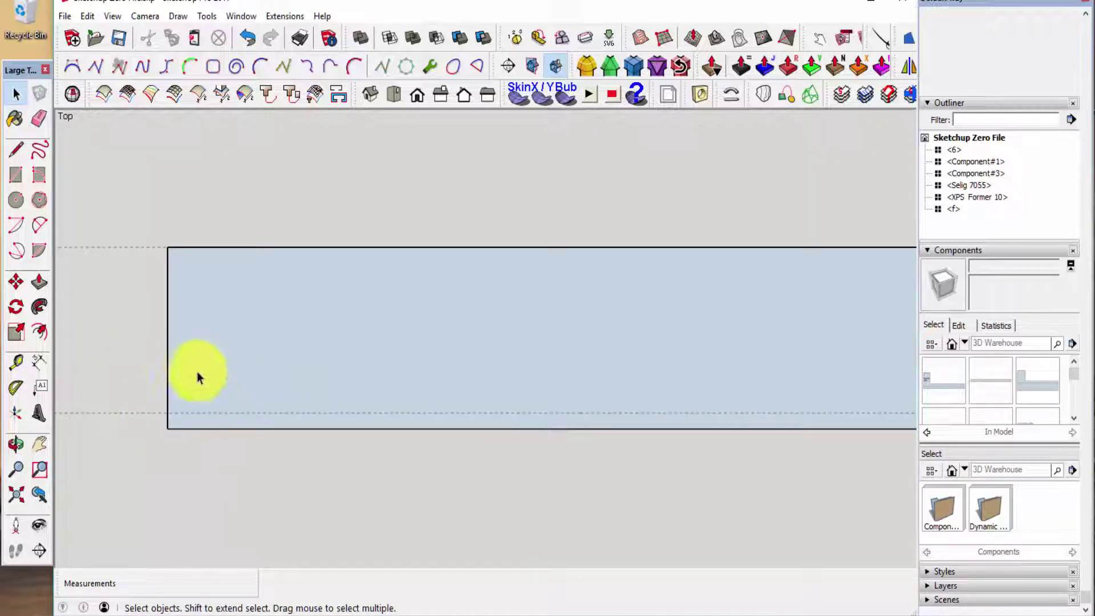
scroll(235, 400, down, 3)
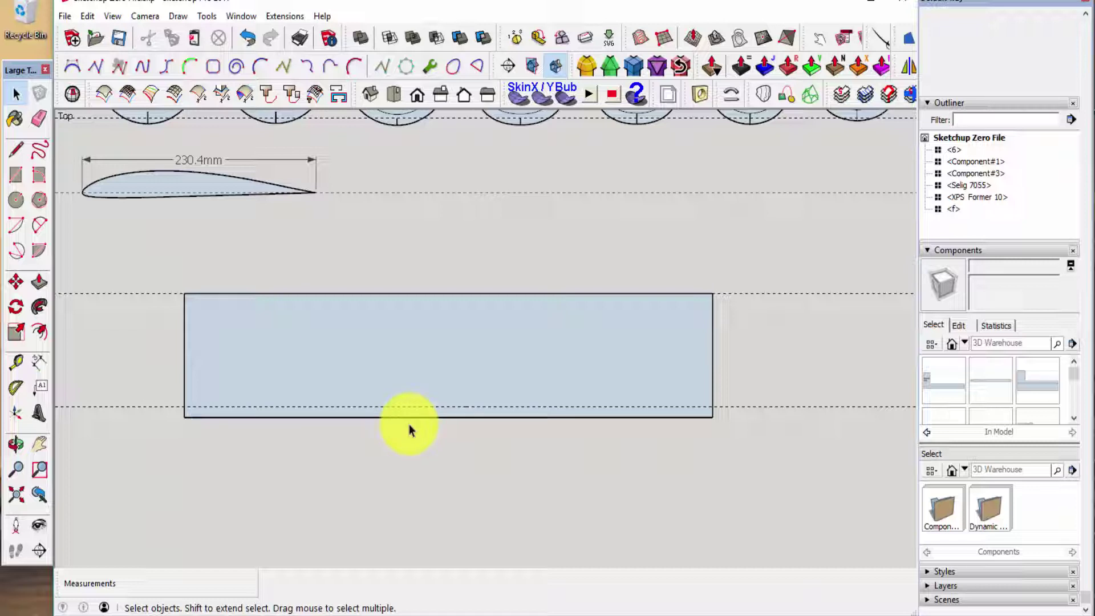
Copy the Selig 7055 airfoil by its trailing-edge tip into the rectangle, about 283 mm away, with the tip slightly above the lower guide.
click(190, 176)
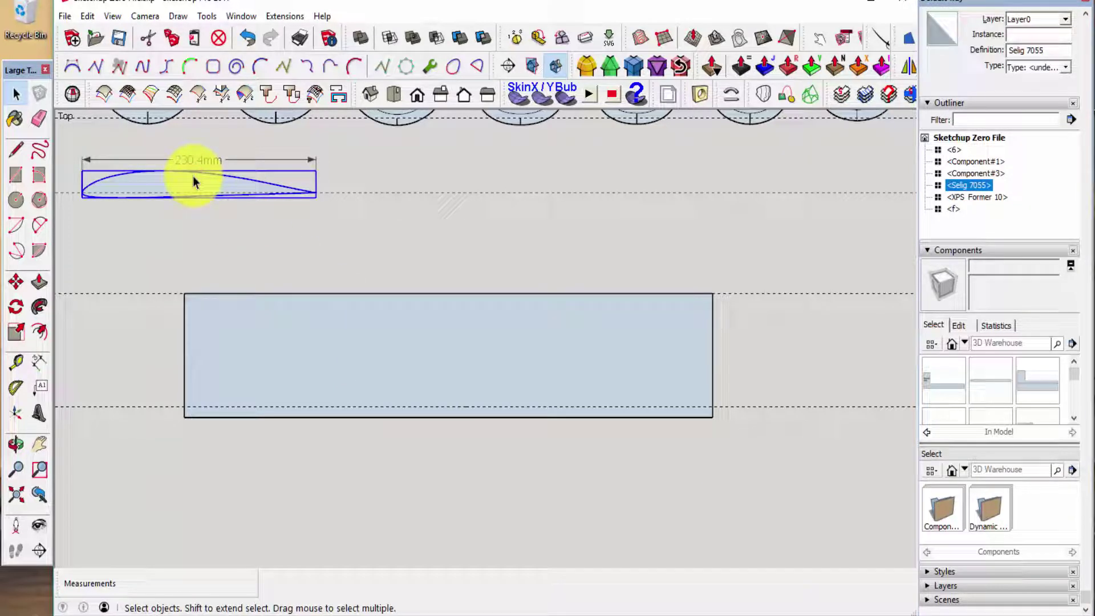
key(m)
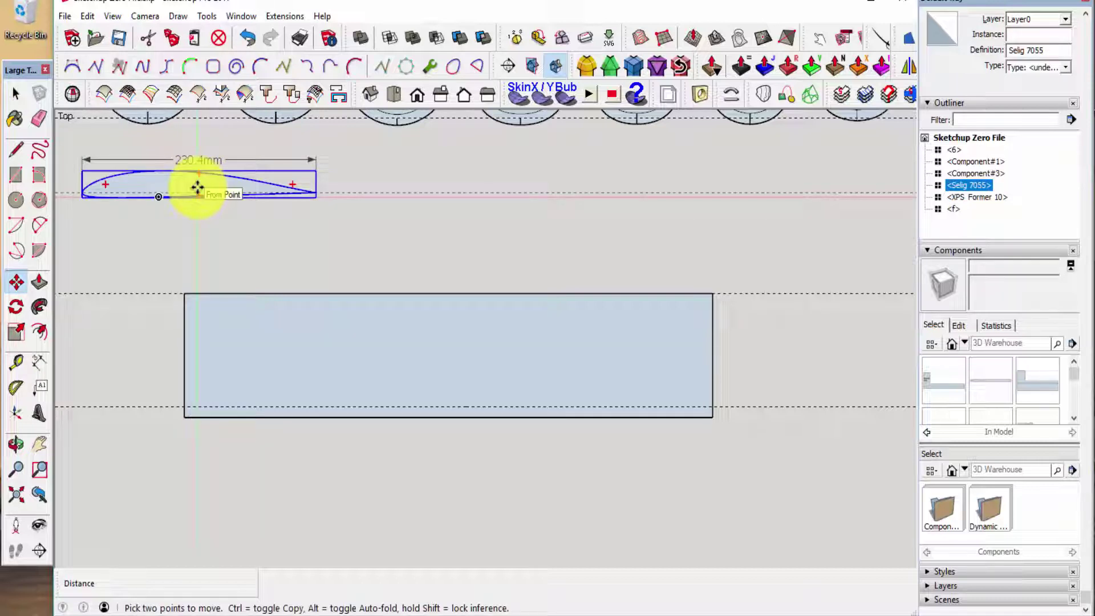
scroll(320, 230, up, 5)
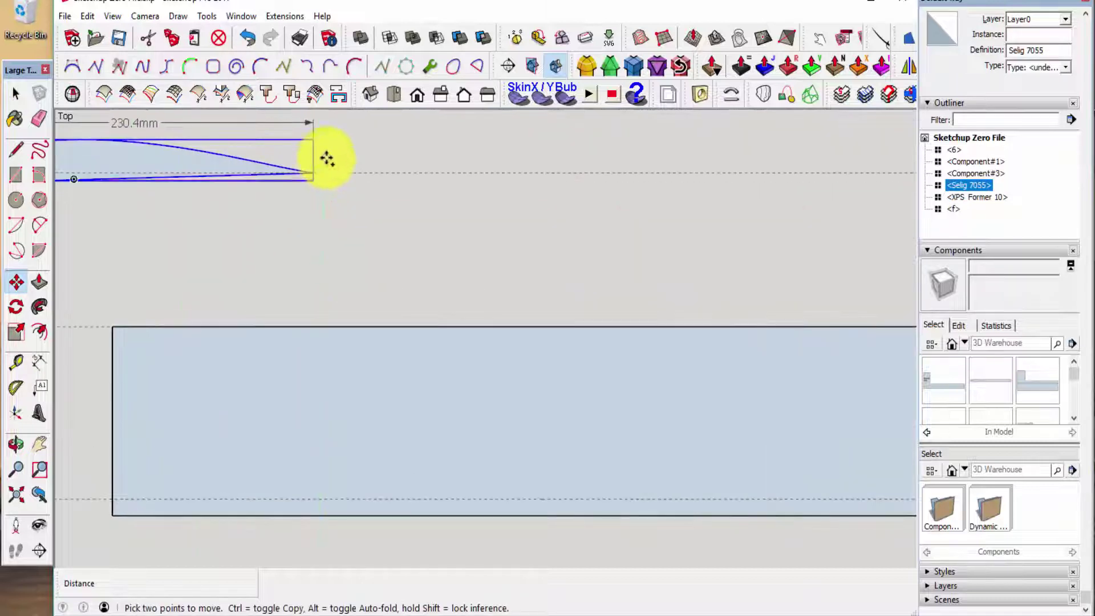
scroll(333, 158, up, 3)
scroll(278, 258, up, 3)
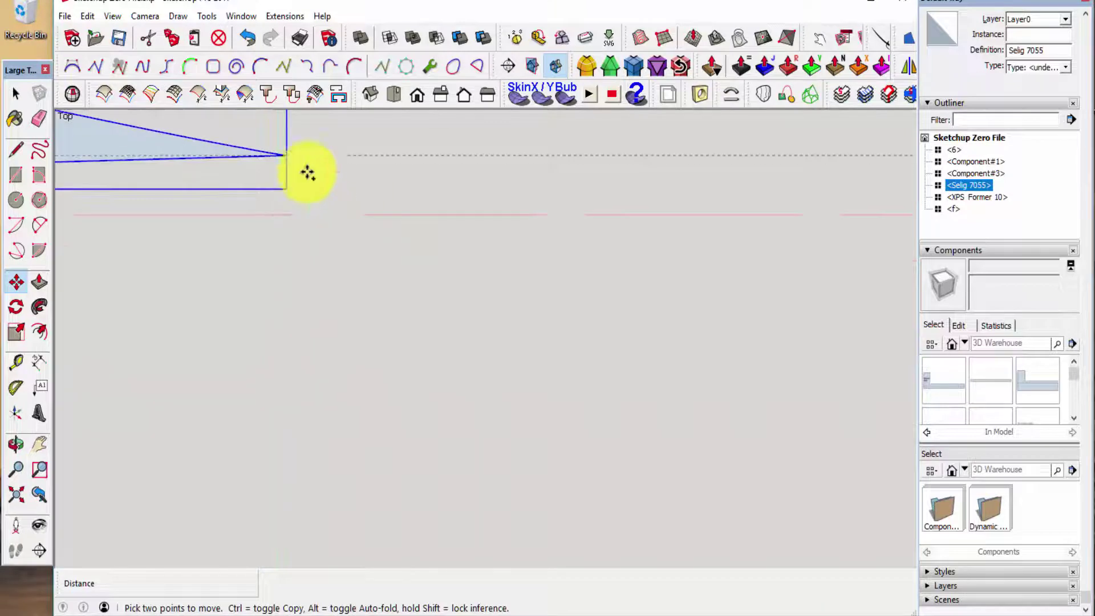
scroll(289, 160, up, 3)
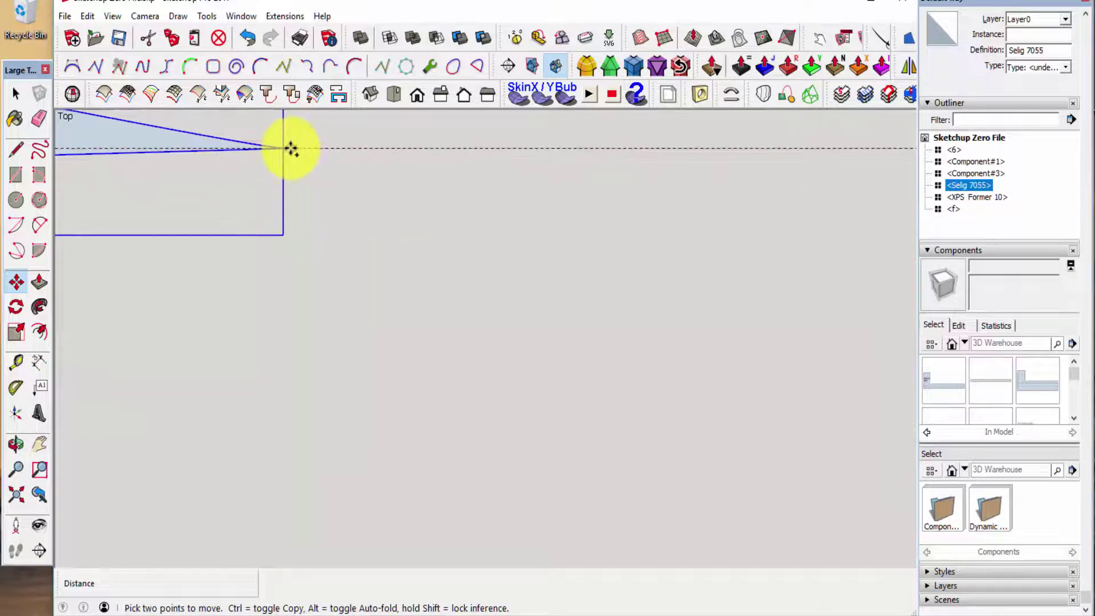
click(285, 148)
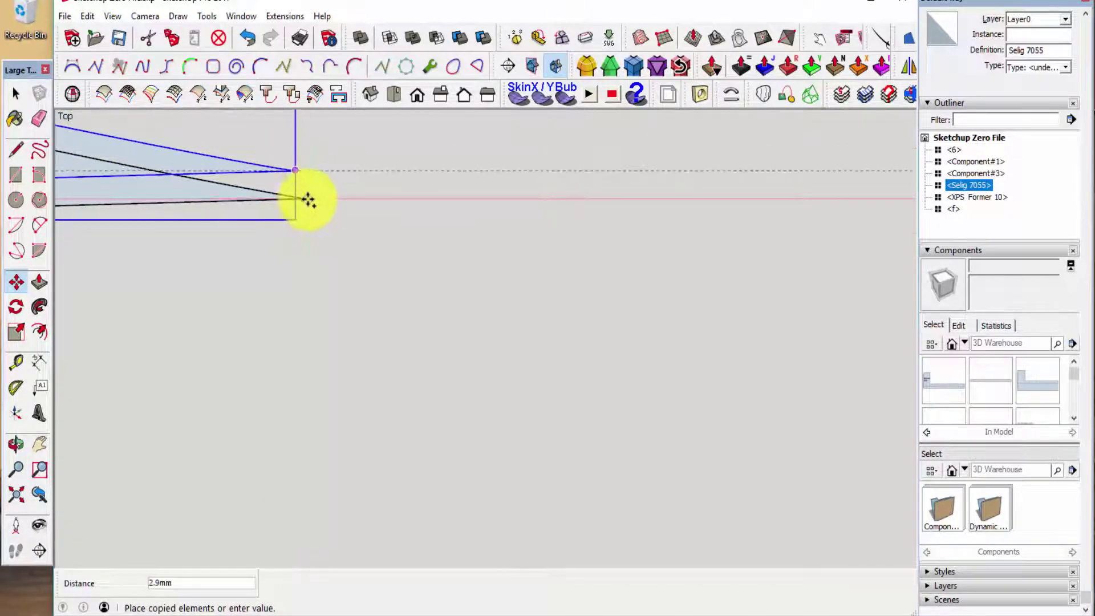
scroll(353, 214, down, 8)
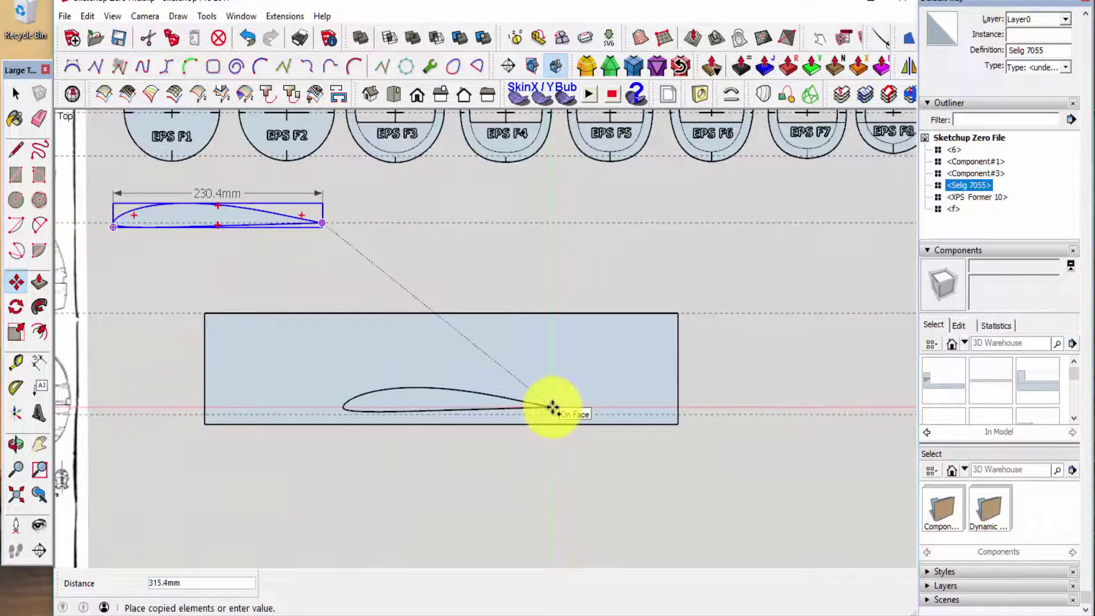
scroll(553, 406, up, 3)
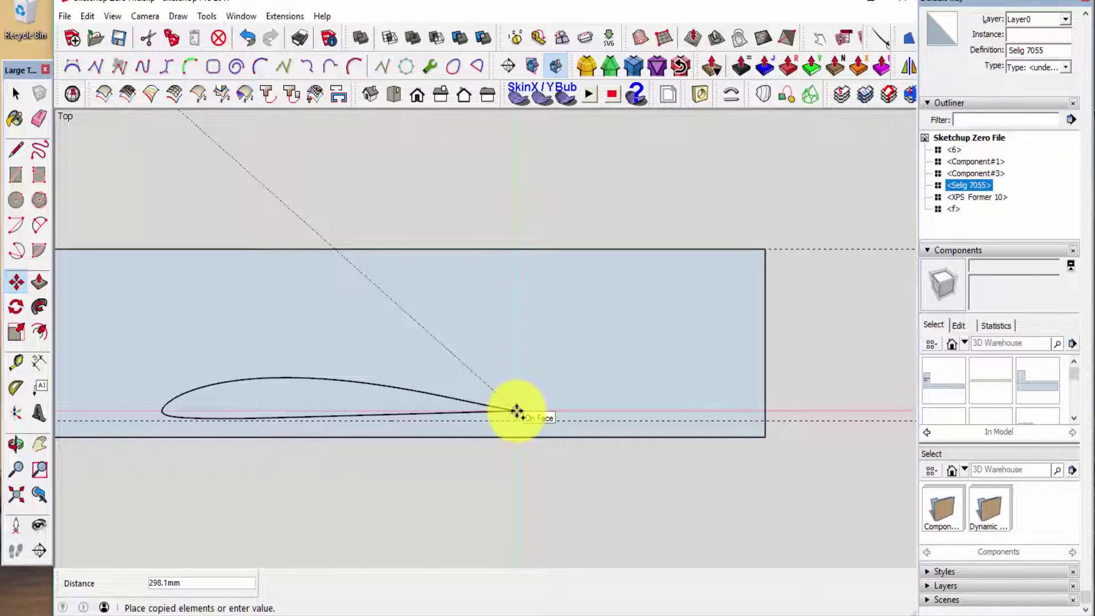
scroll(516, 411, up, 1)
scroll(673, 343, down, 2)
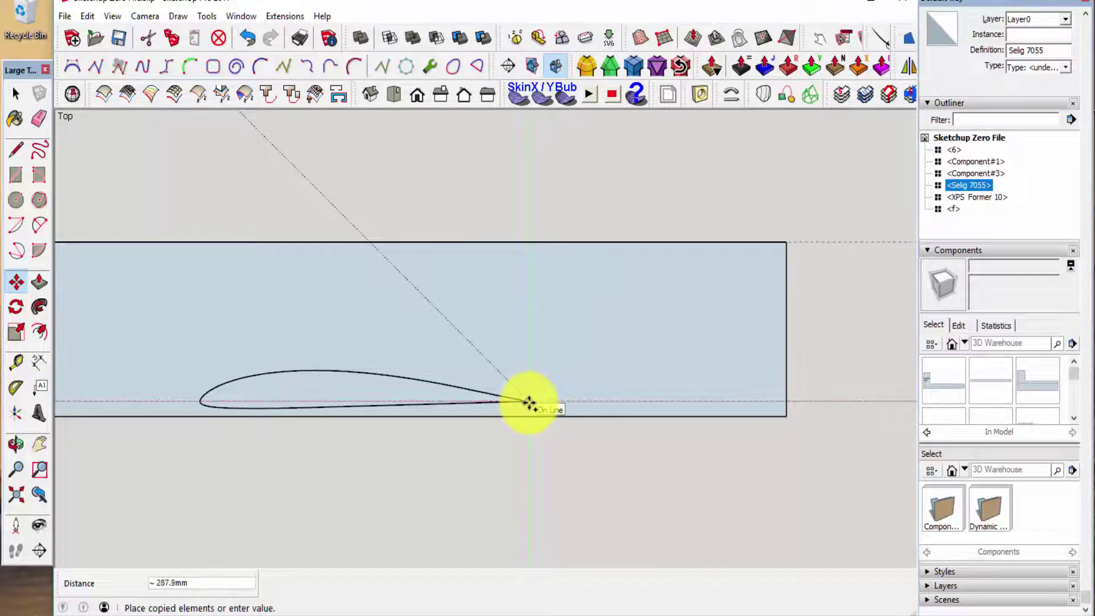
click(529, 403)
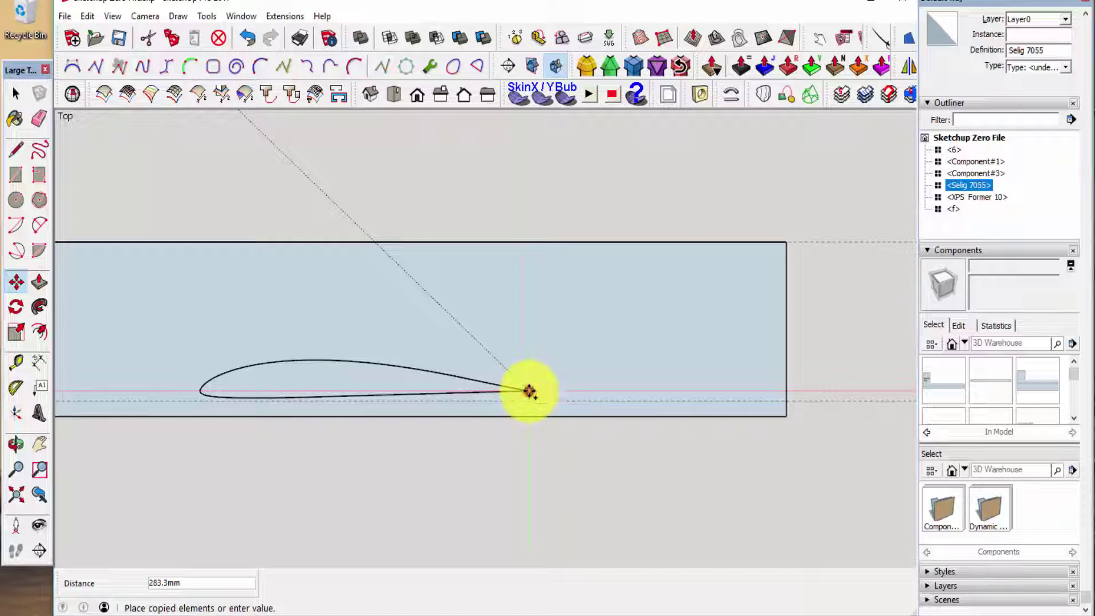
click(529, 391)
click(529, 391)
key(space)
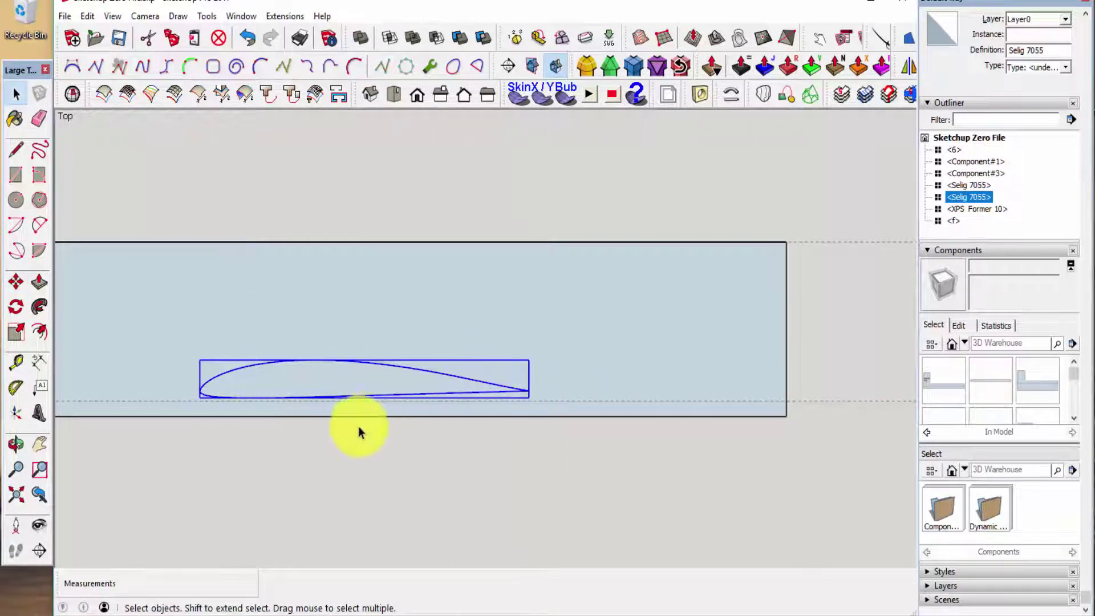
scroll(521, 399, down, 2)
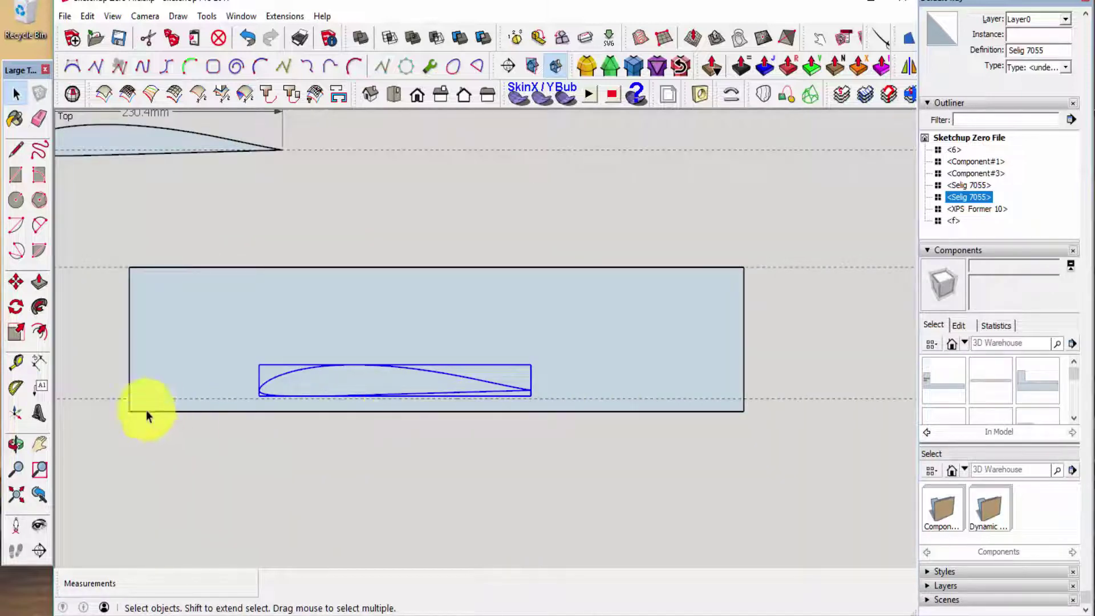
scroll(396, 399, up, 1)
click(437, 447)
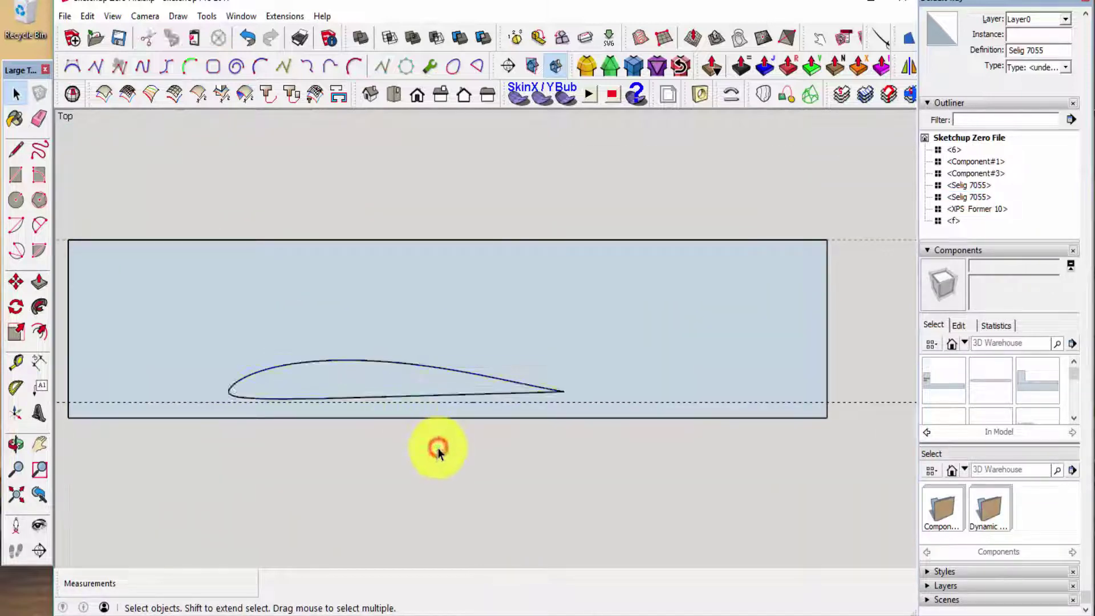
Add a horizontal guide through the copied airfoil's trailing-edge tip, about 6.8 mm above the lower guide.
scroll(596, 393, up, 2)
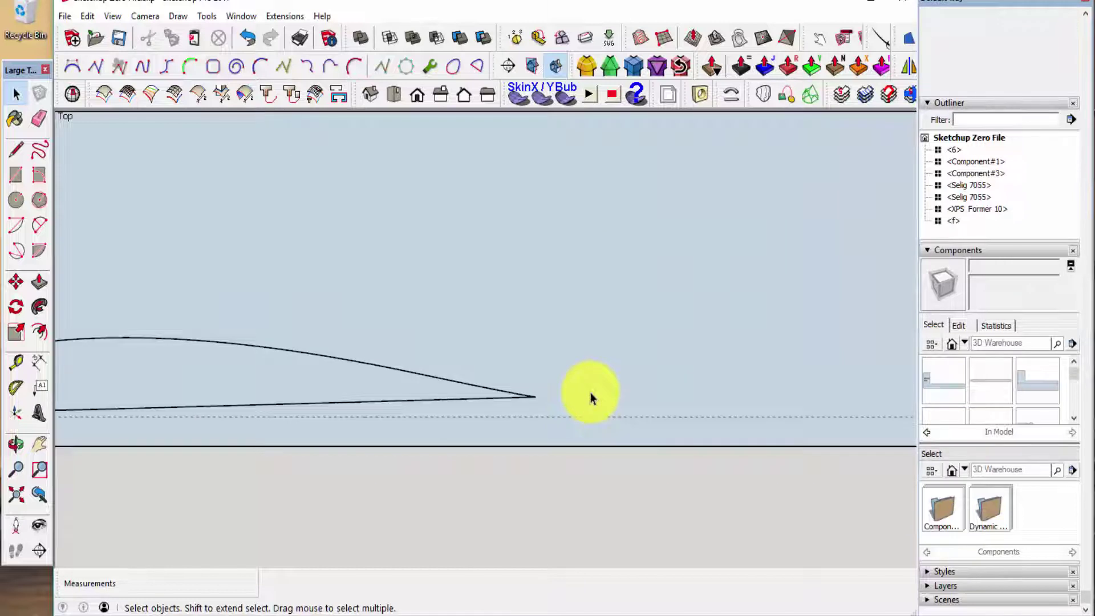
key(t)
click(580, 416)
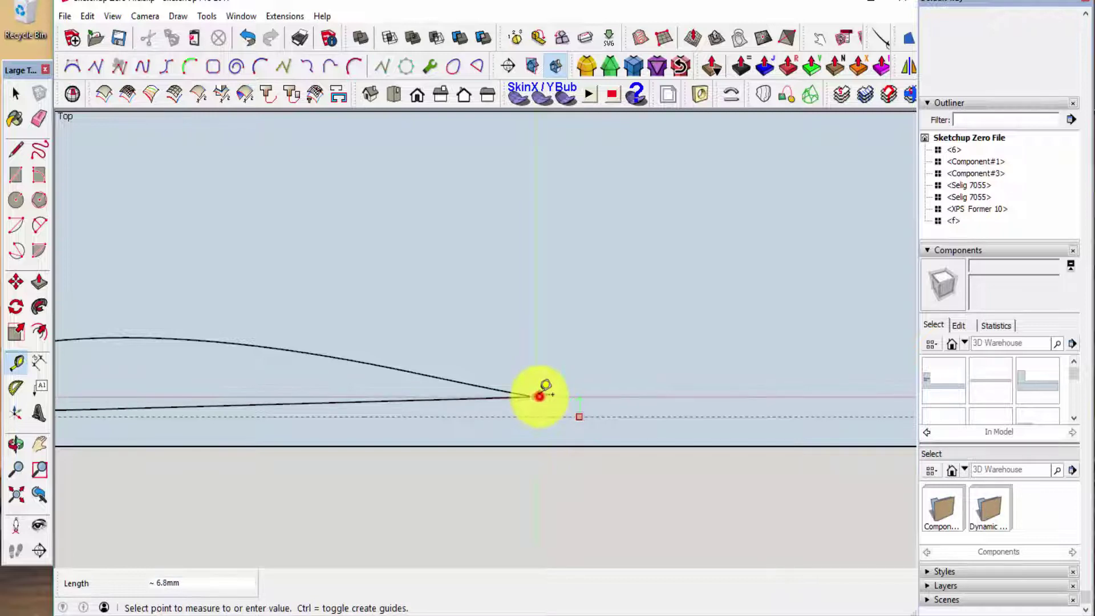
click(539, 395)
key(space)
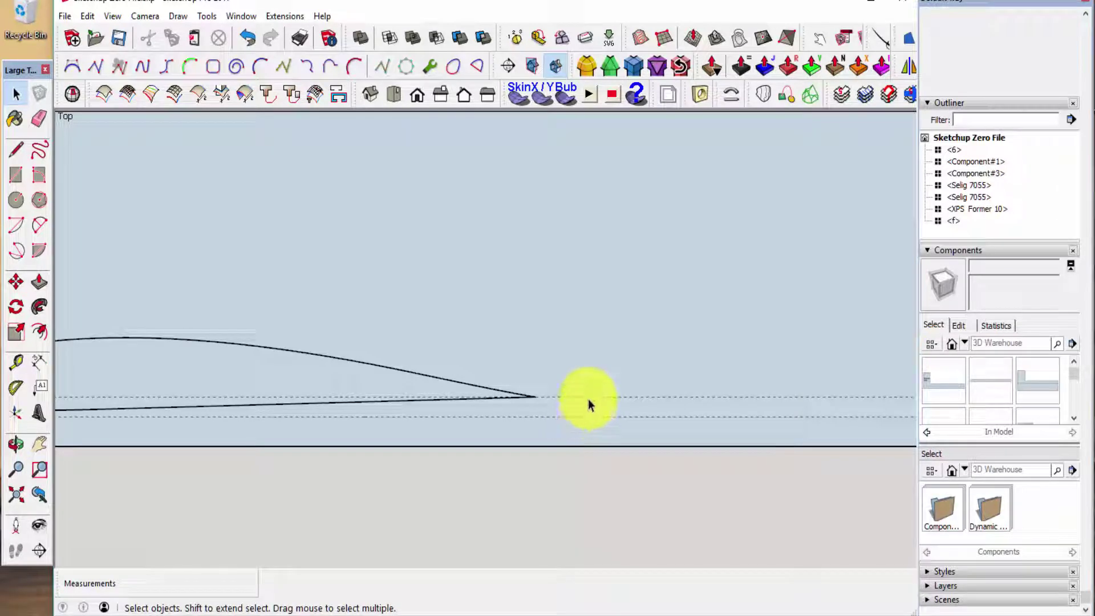
scroll(594, 407, down, 4)
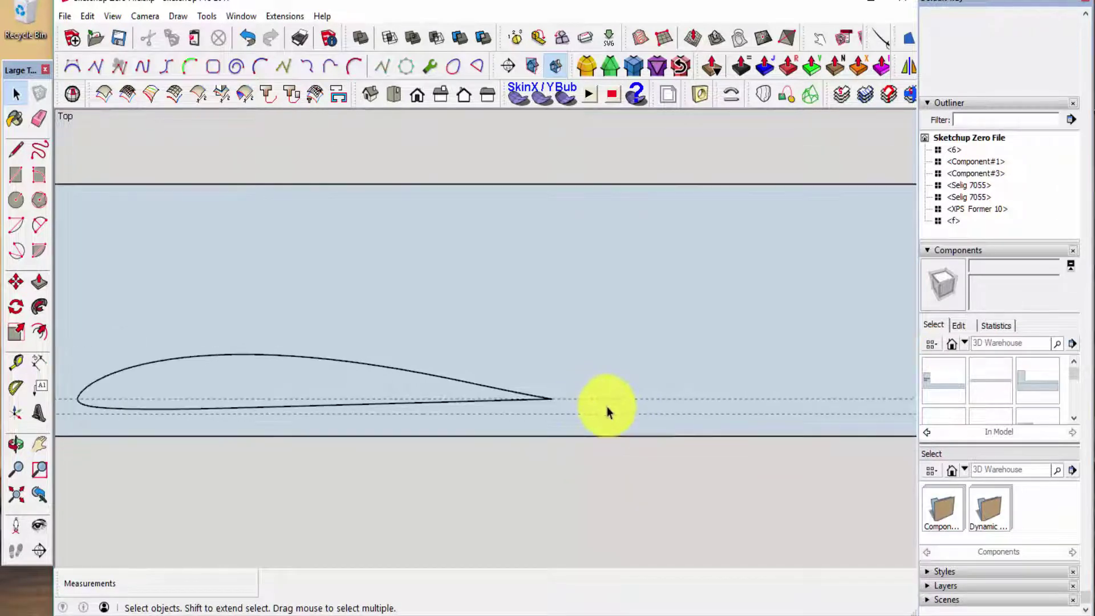
Move the copied airfoil by its trailing-edge tip and set it back on the upper guide line.
click(327, 393)
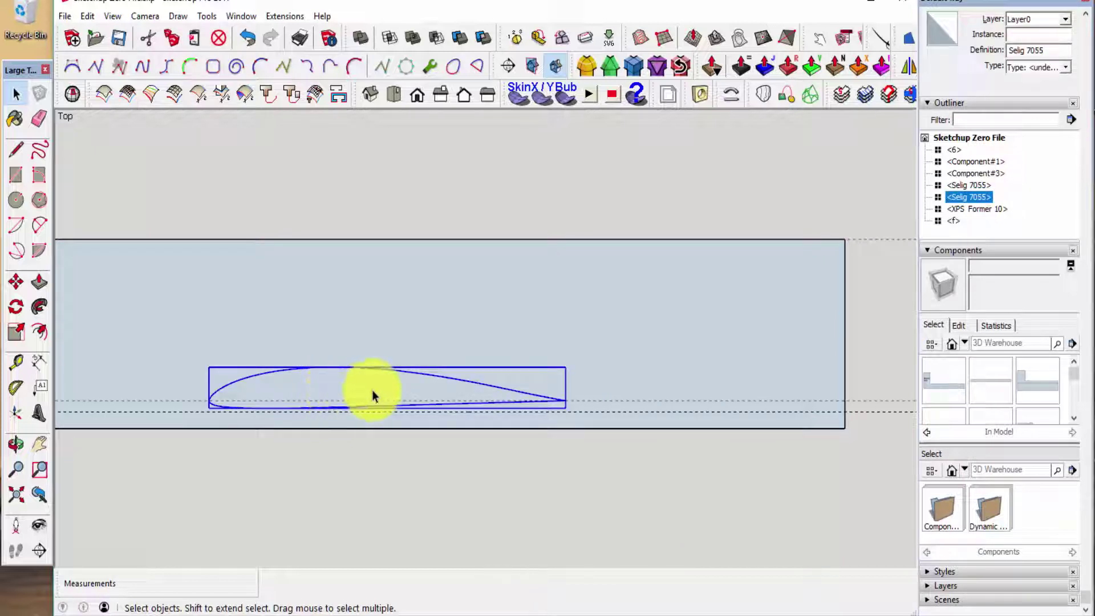
key(m)
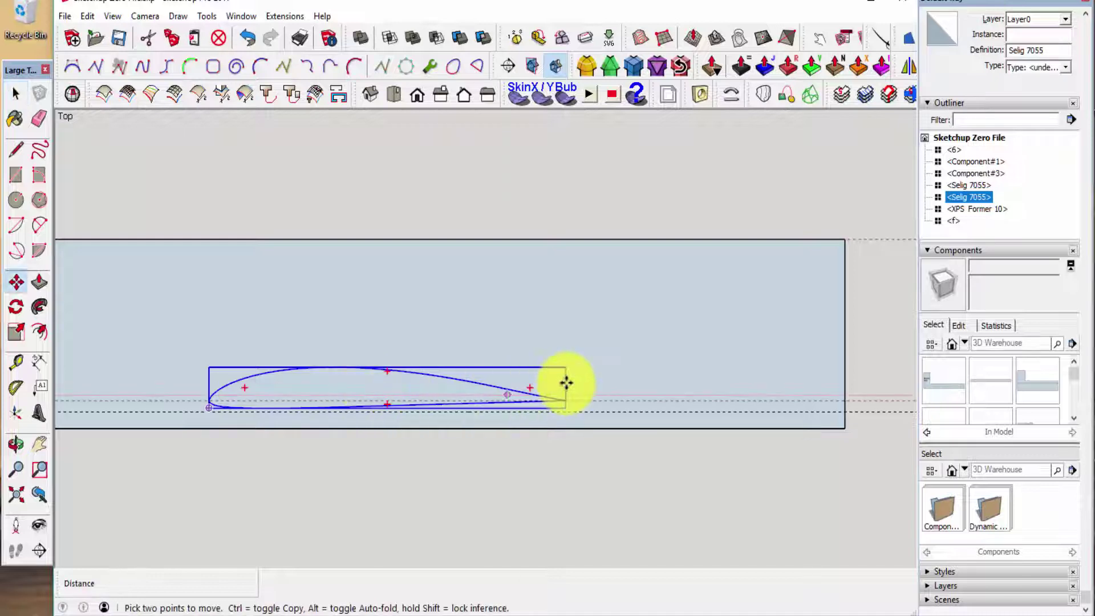
click(568, 402)
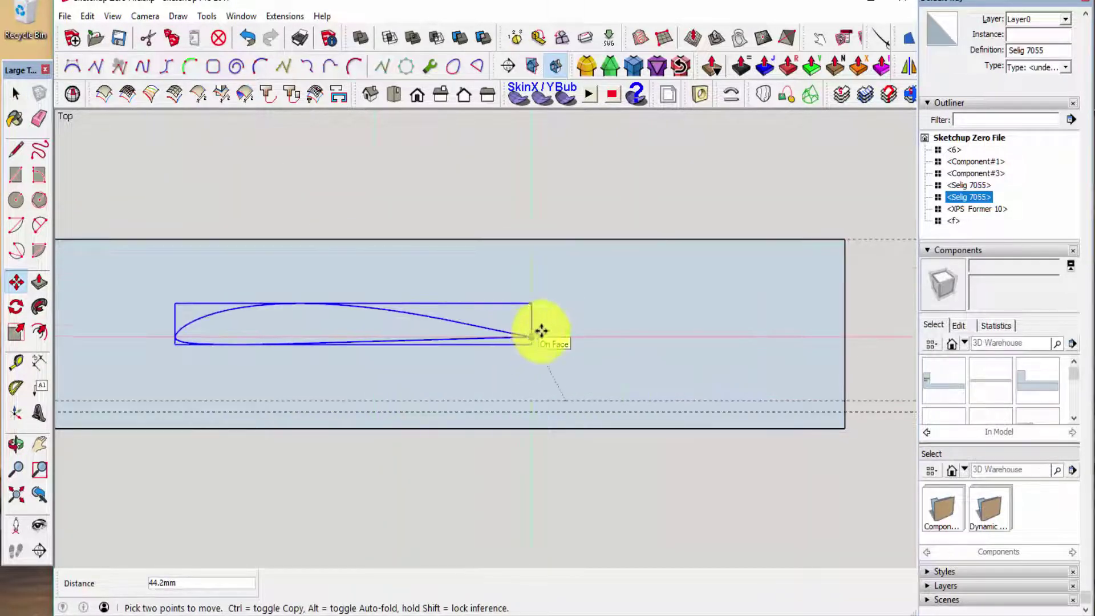
click(564, 401)
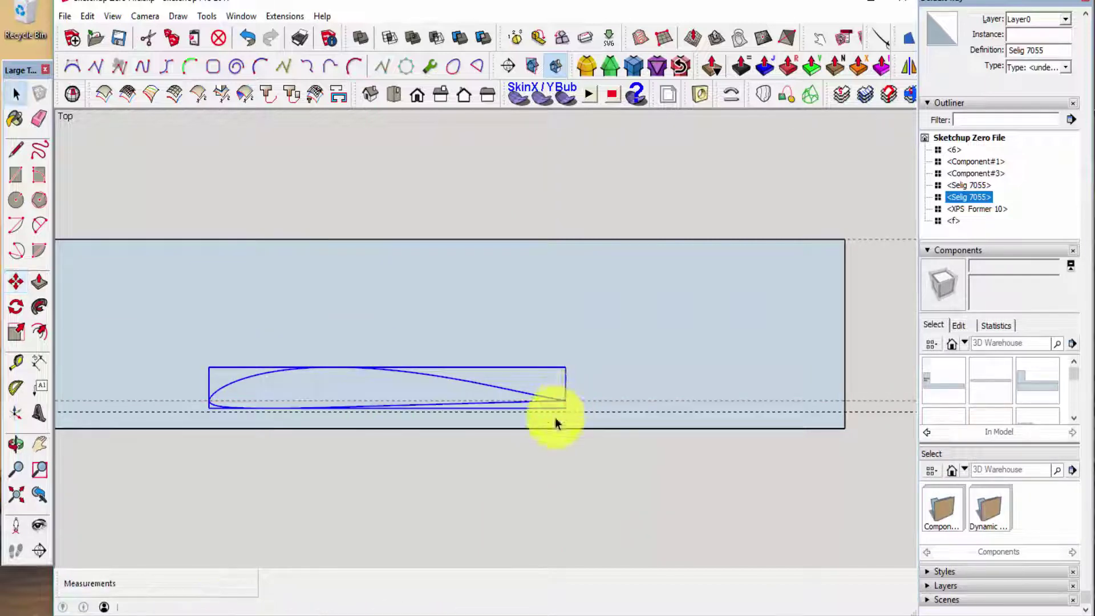
key(space)
click(538, 460)
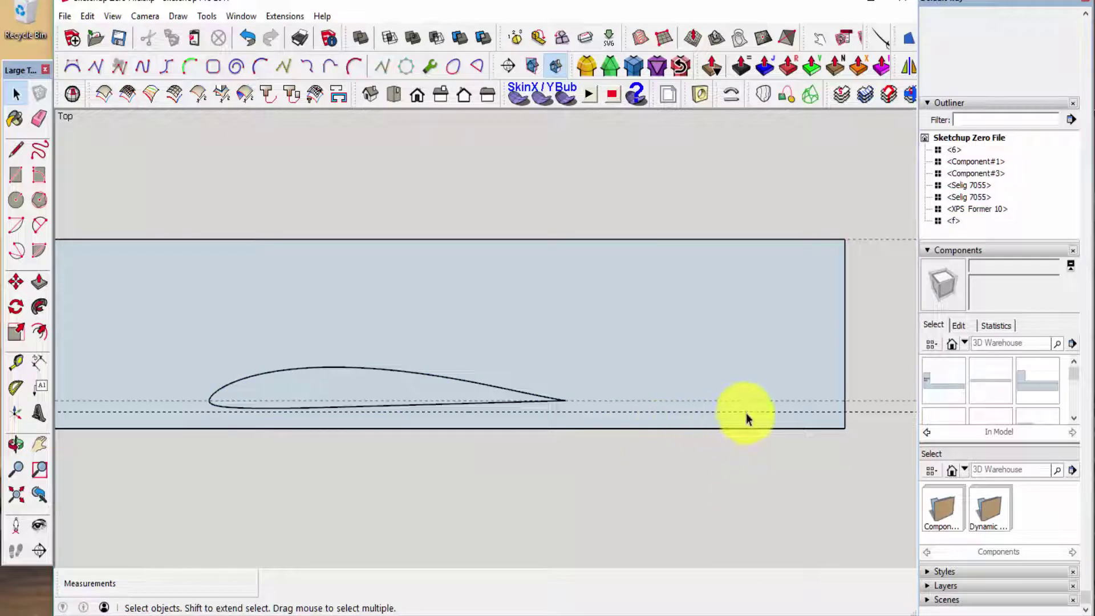
Examine the rectangle, the airfoil copy and its two guides in relation to the original airfoil, the formers and the plans.
scroll(665, 435, down, 3)
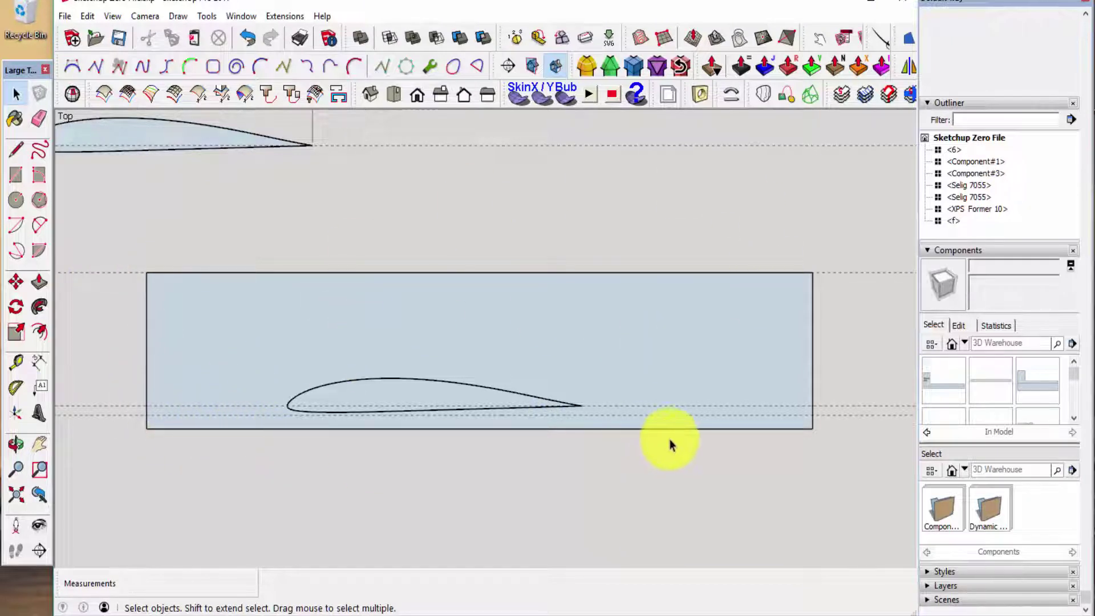
scroll(669, 439, down, 1)
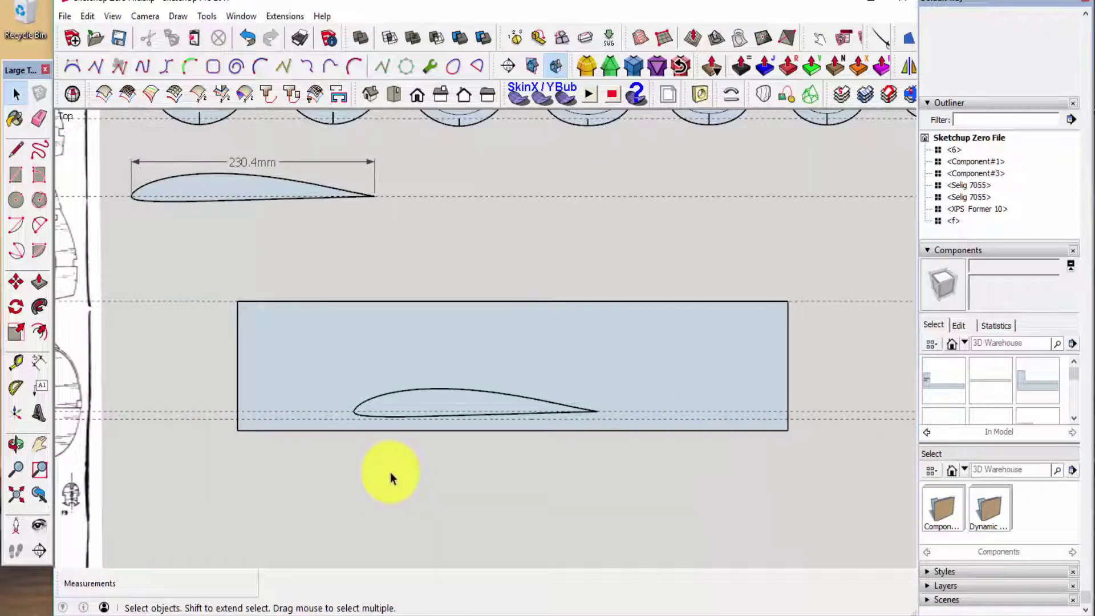
scroll(346, 454, up, 3)
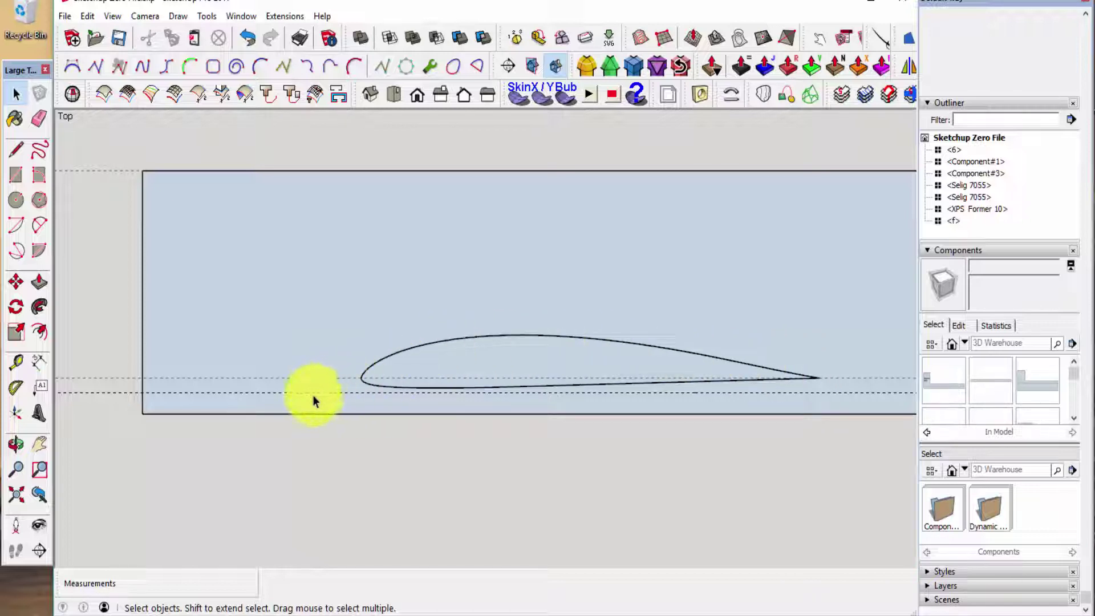
scroll(242, 386, down, 3)
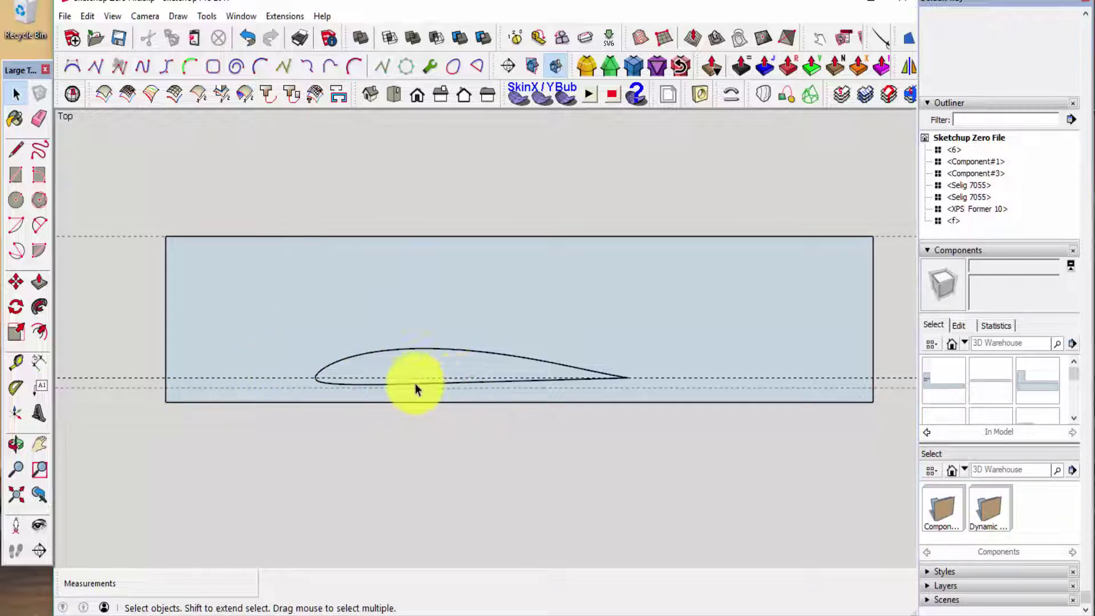
scroll(448, 377, down, 4)
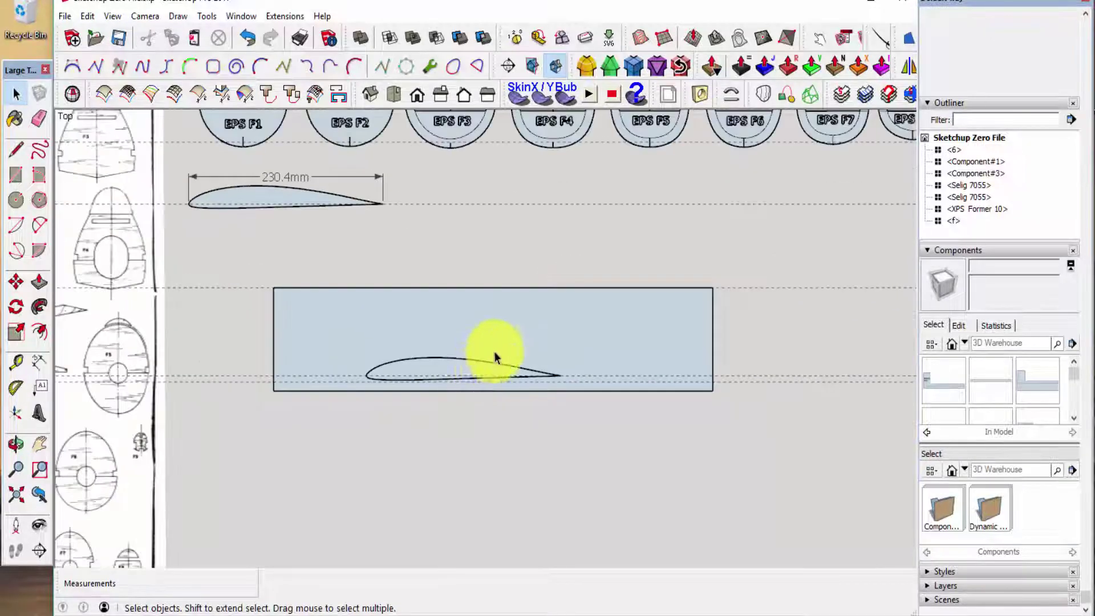
scroll(579, 301, down, 1)
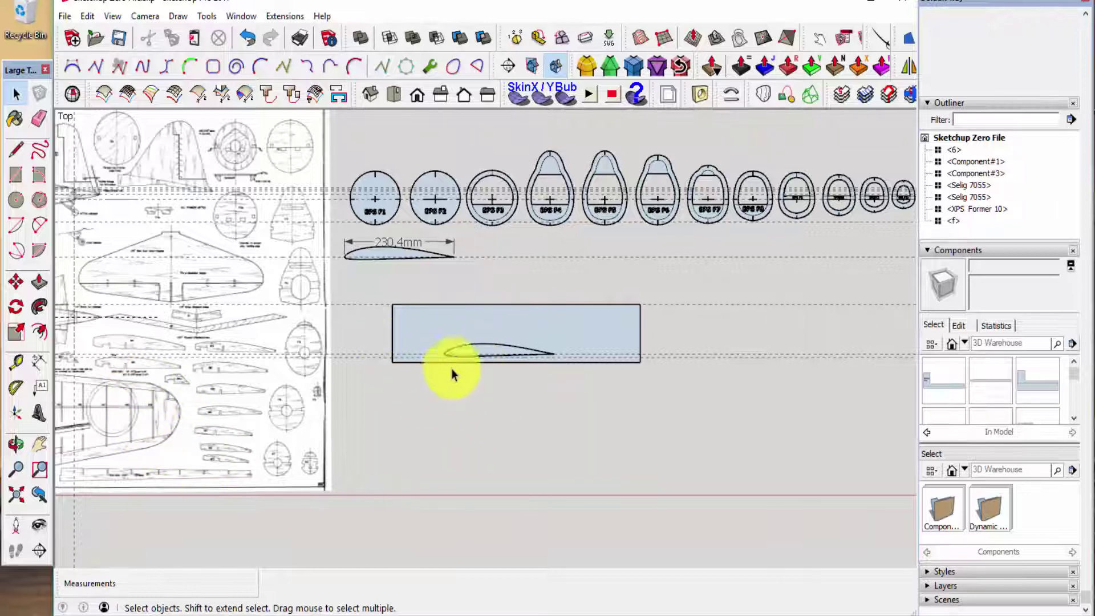
scroll(435, 333, up, 1)
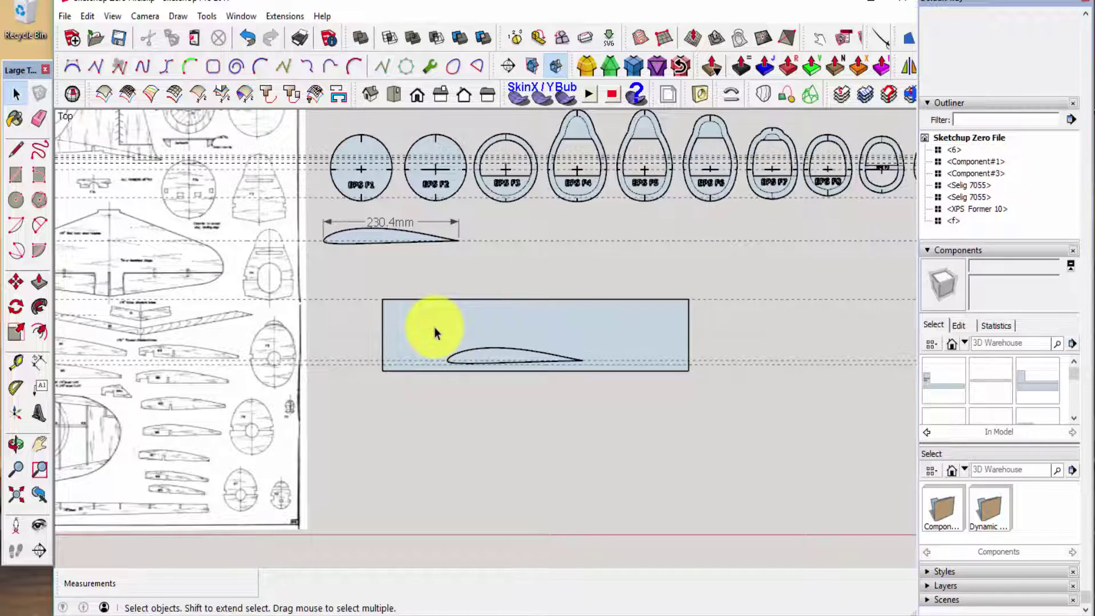
scroll(436, 332, up, 1)
scroll(489, 339, up, 2)
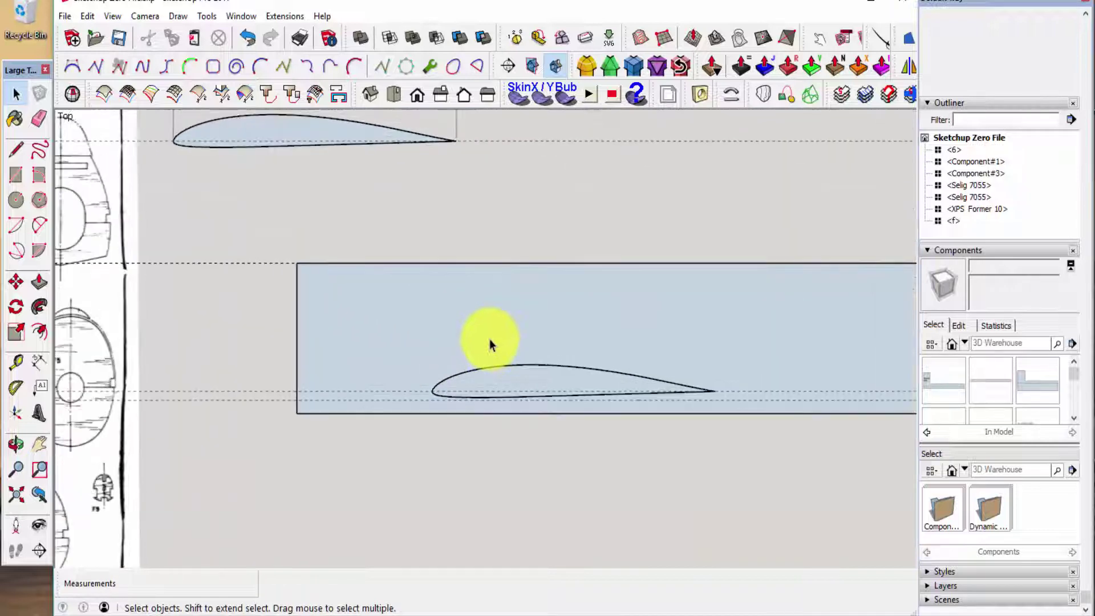
scroll(624, 337, down, 2)
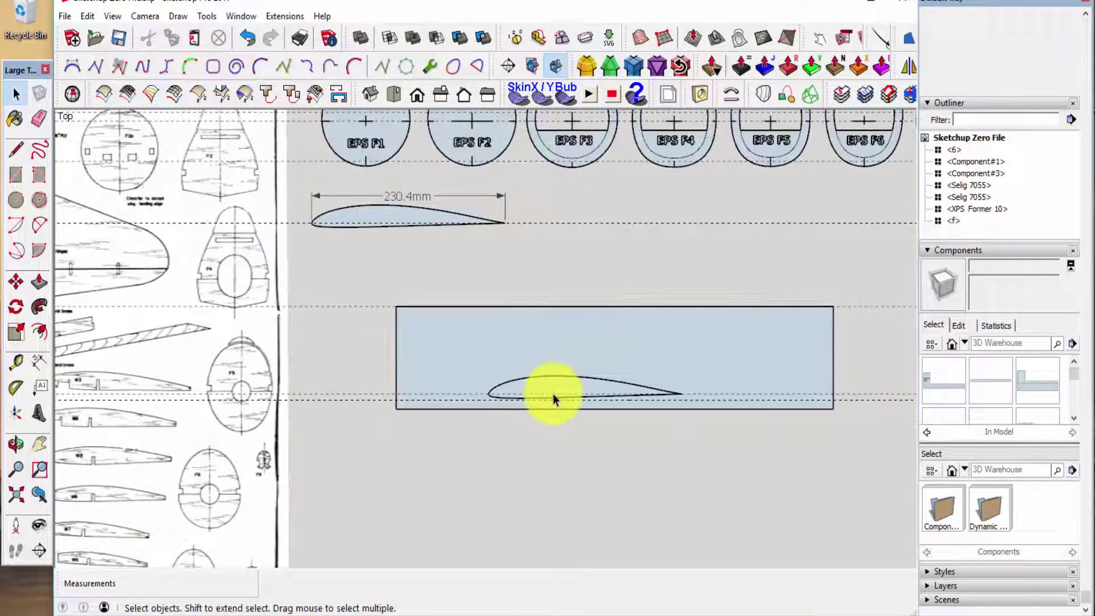
Explode the copied Selig 7055 component inside the rectangle and check that the rectangle and airfoil faces select separately.
scroll(553, 394, up, 3)
click(528, 384)
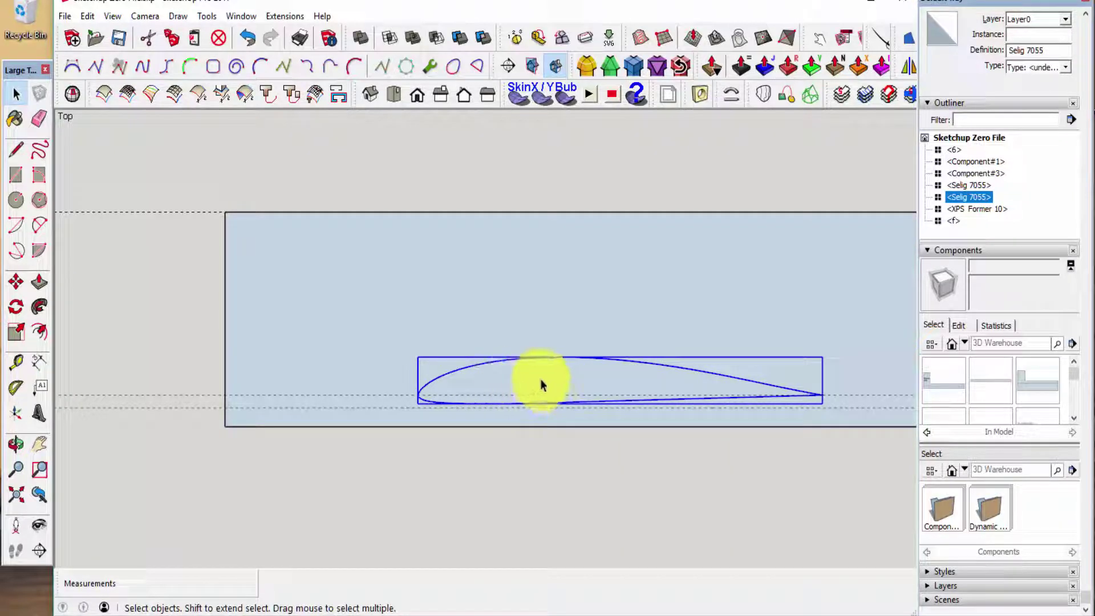
right_click(577, 371)
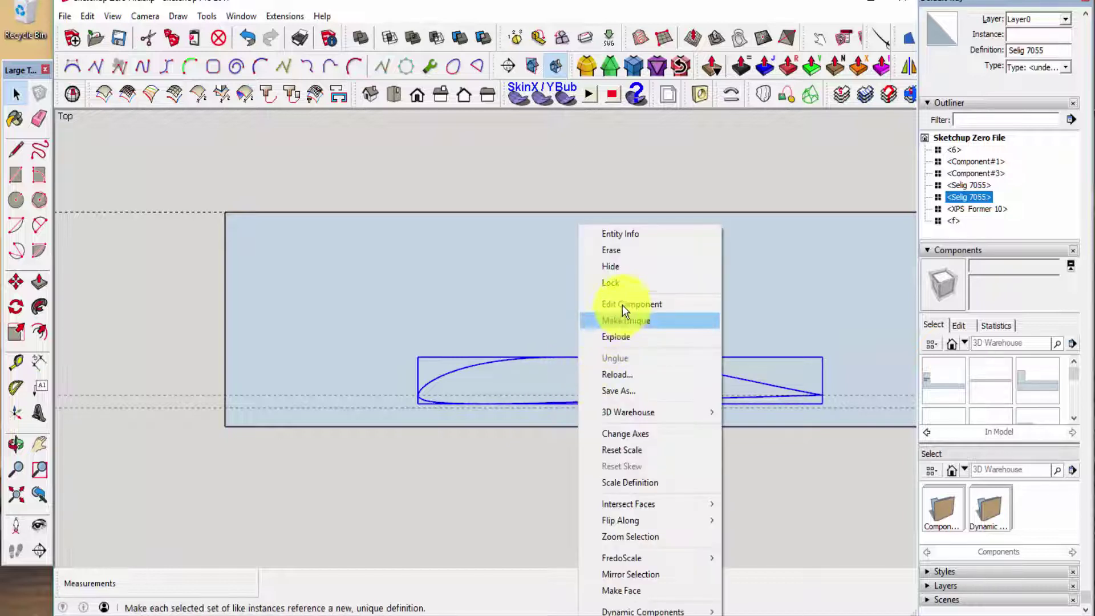
click(619, 337)
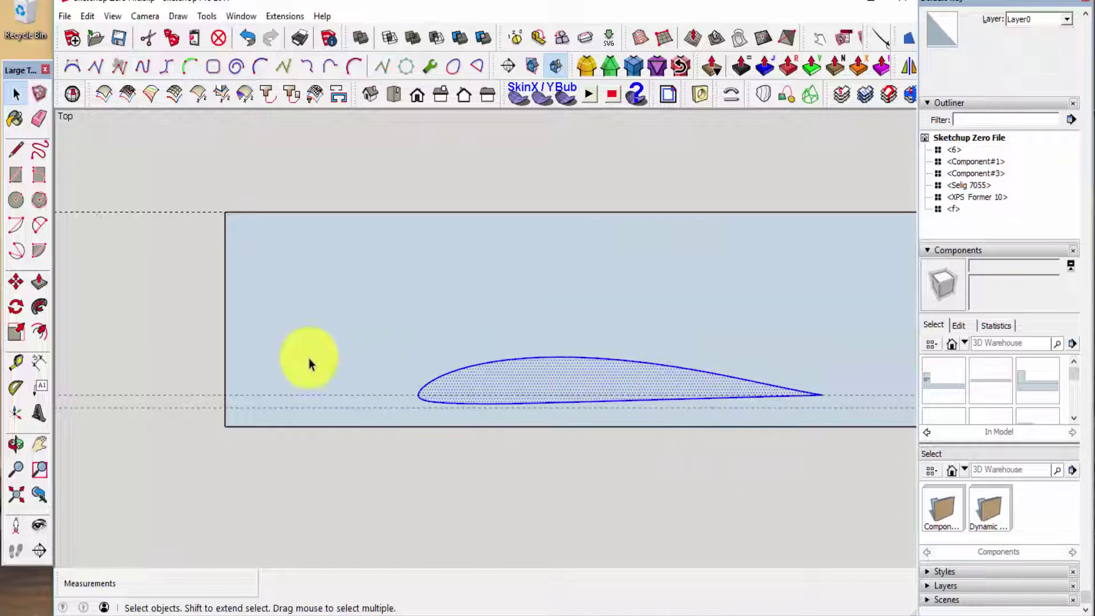
scroll(301, 436, down, 2)
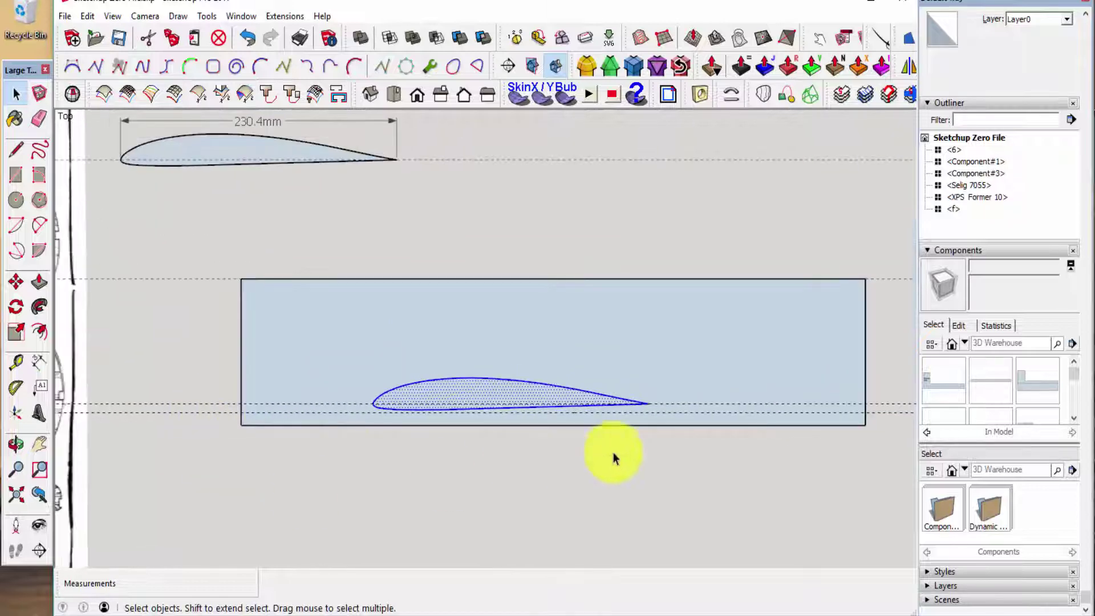
click(552, 344)
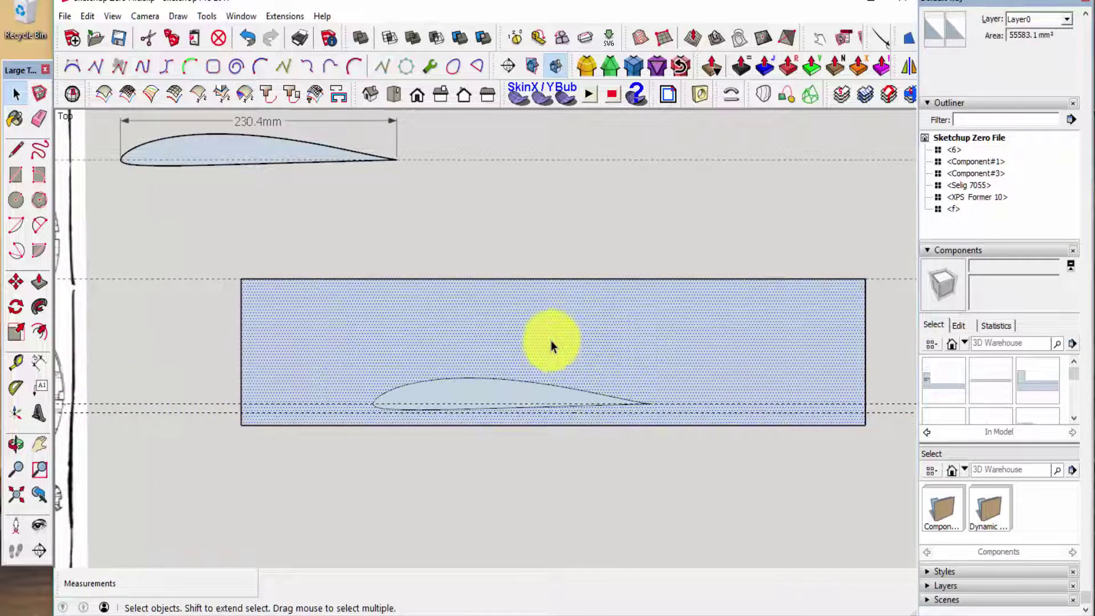
click(512, 397)
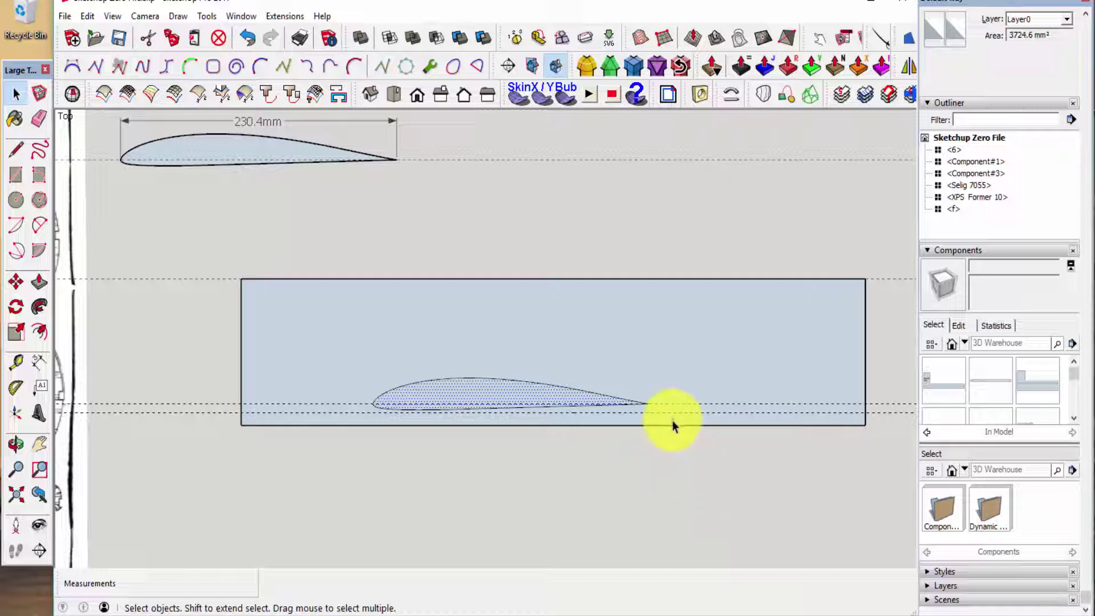
Erase the lower guide in the rectangle and the group of horizontal guides just above the formers' centre guide.
key(e)
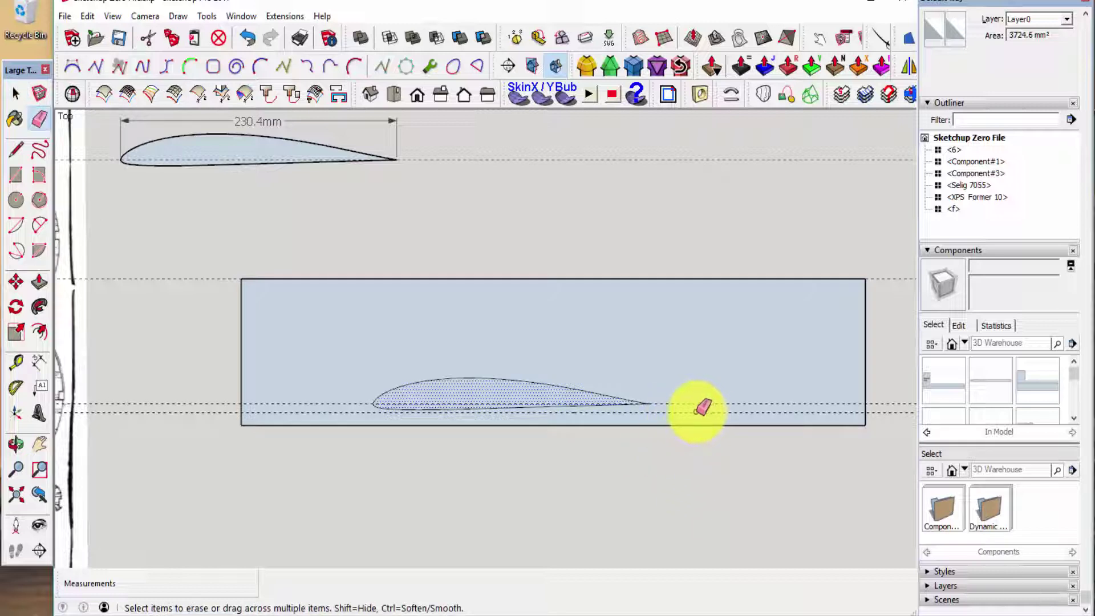
click(702, 410)
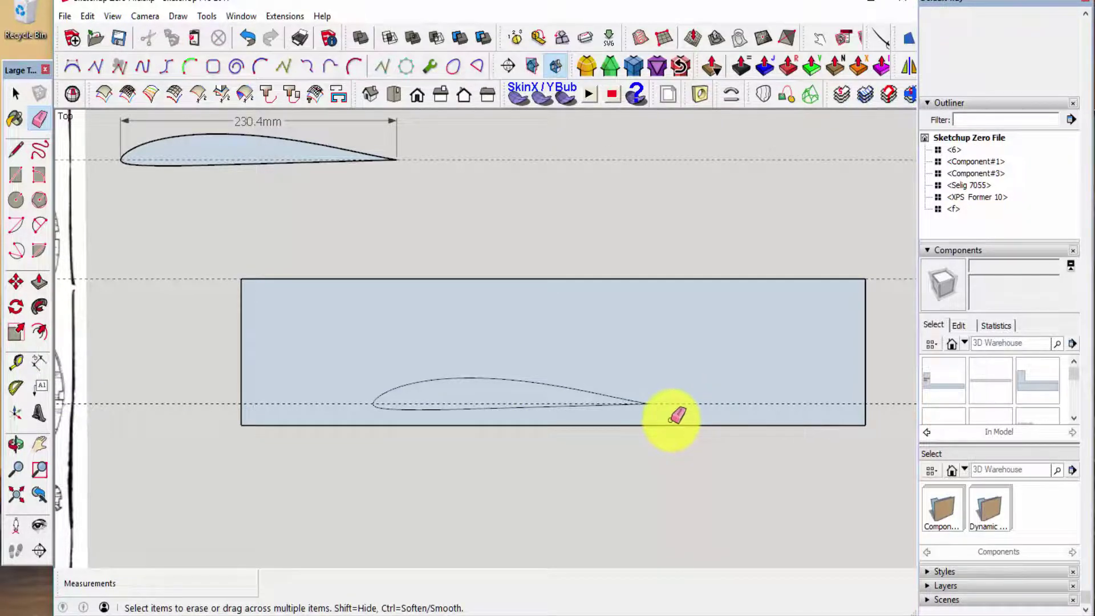
scroll(665, 443, down, 4)
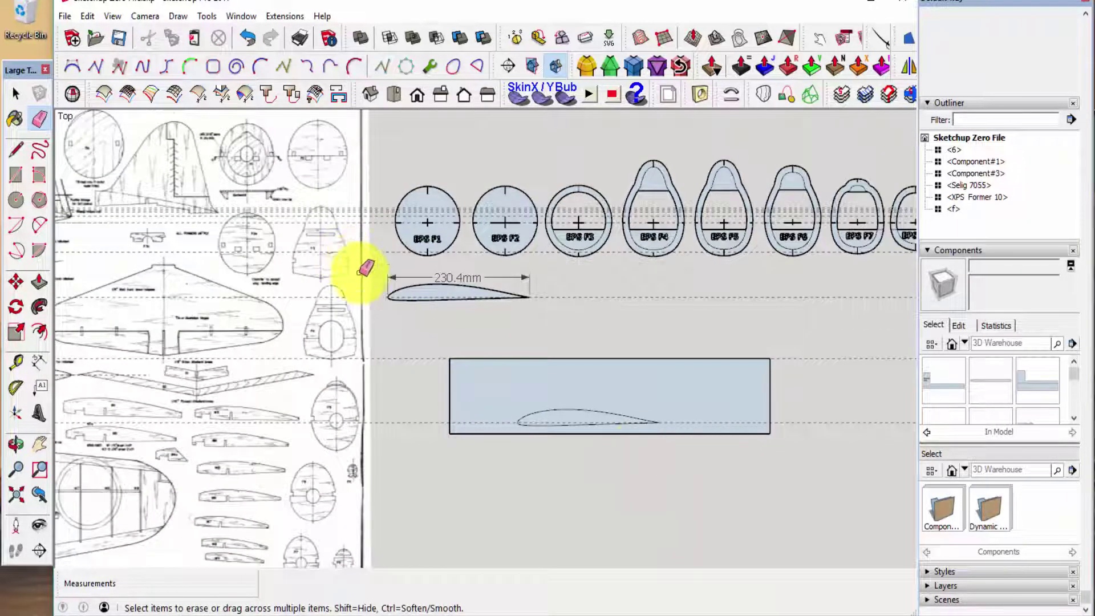
scroll(434, 285, down, 2)
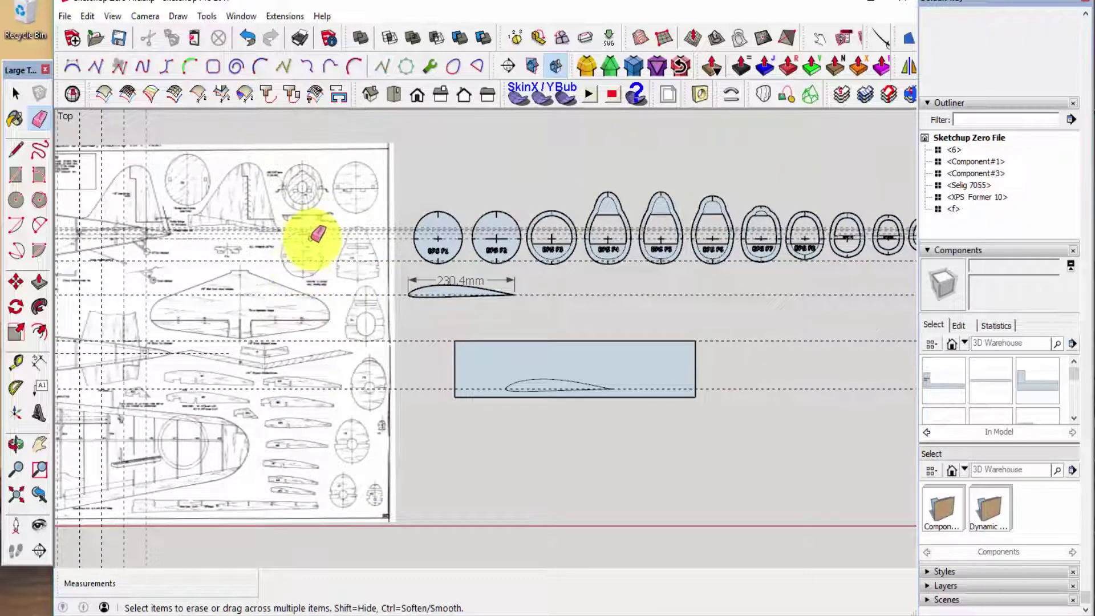
scroll(376, 226, up, 3)
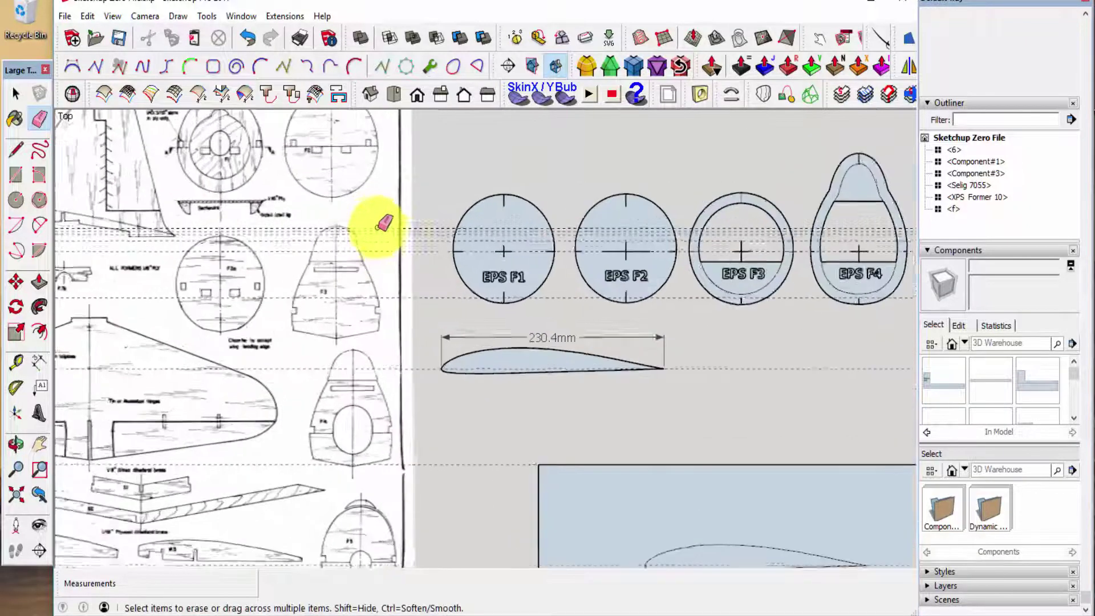
drag(433, 242, 435, 211)
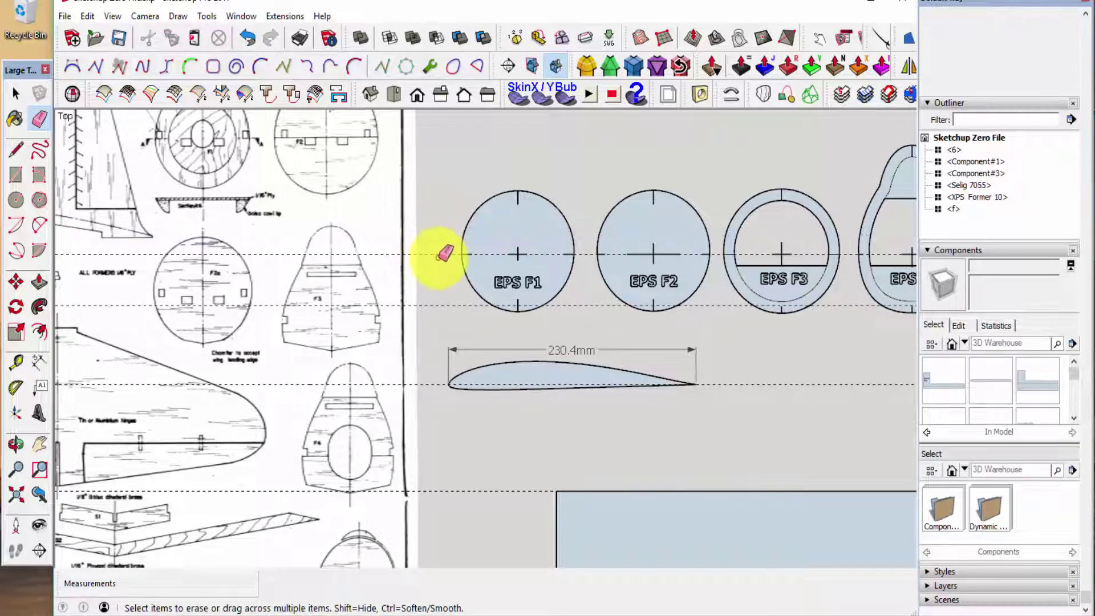
Draw a horizontal line about 46 mm forward from the airfoil's leading-edge tip and a vertical line from its end down to the rectangle's lower edge.
scroll(313, 281, down, 4)
scroll(365, 342, down, 1)
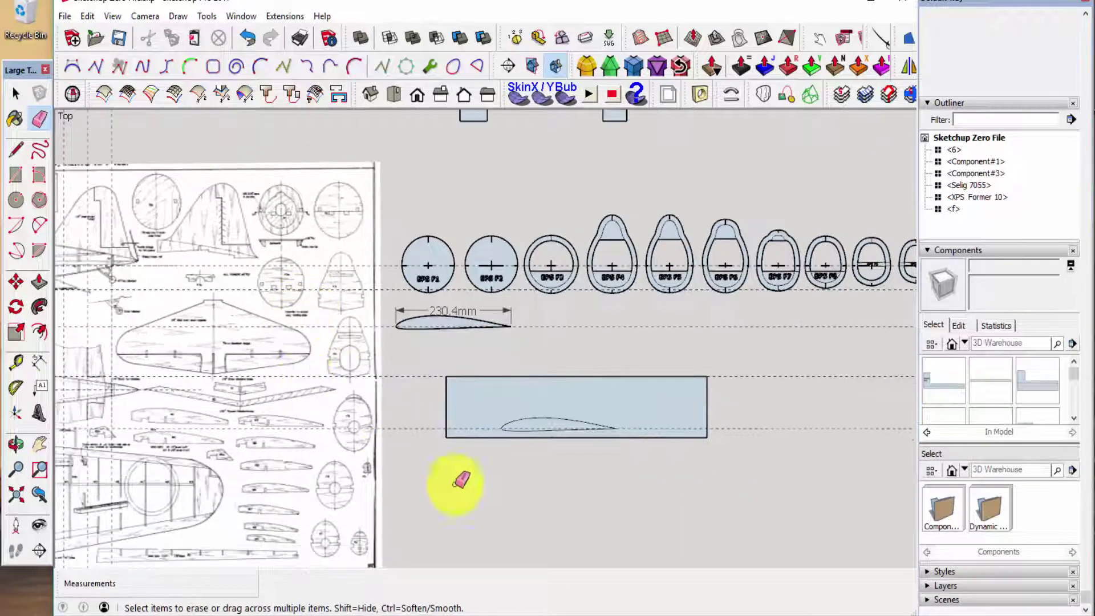
scroll(600, 453, up, 5)
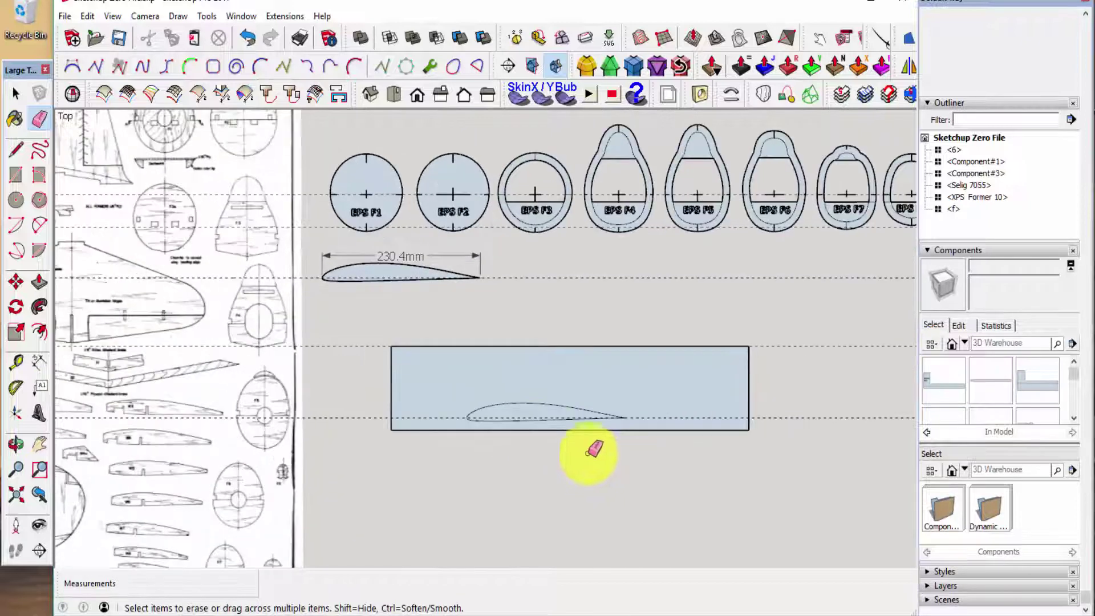
scroll(533, 441, up, 2)
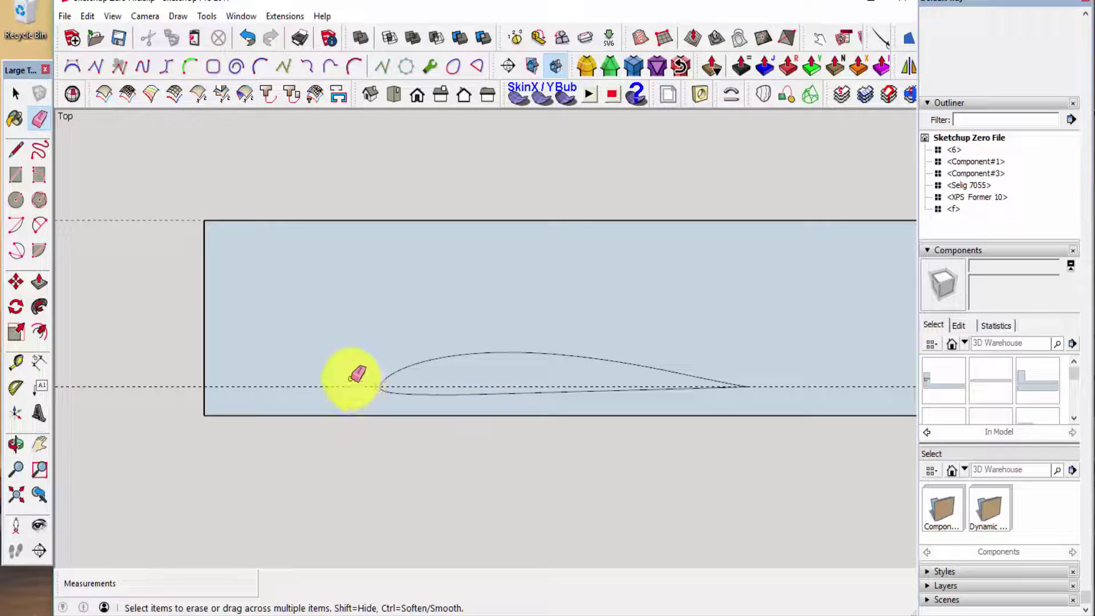
key(l)
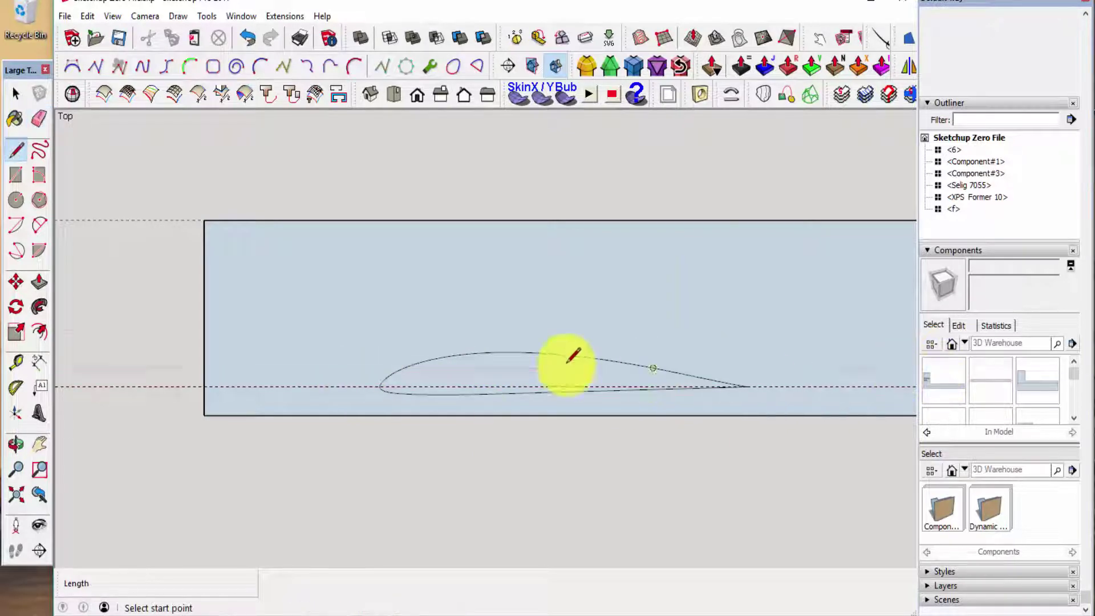
scroll(342, 349, up, 3)
scroll(356, 462, up, 3)
scroll(355, 465, up, 2)
scroll(522, 393, up, 5)
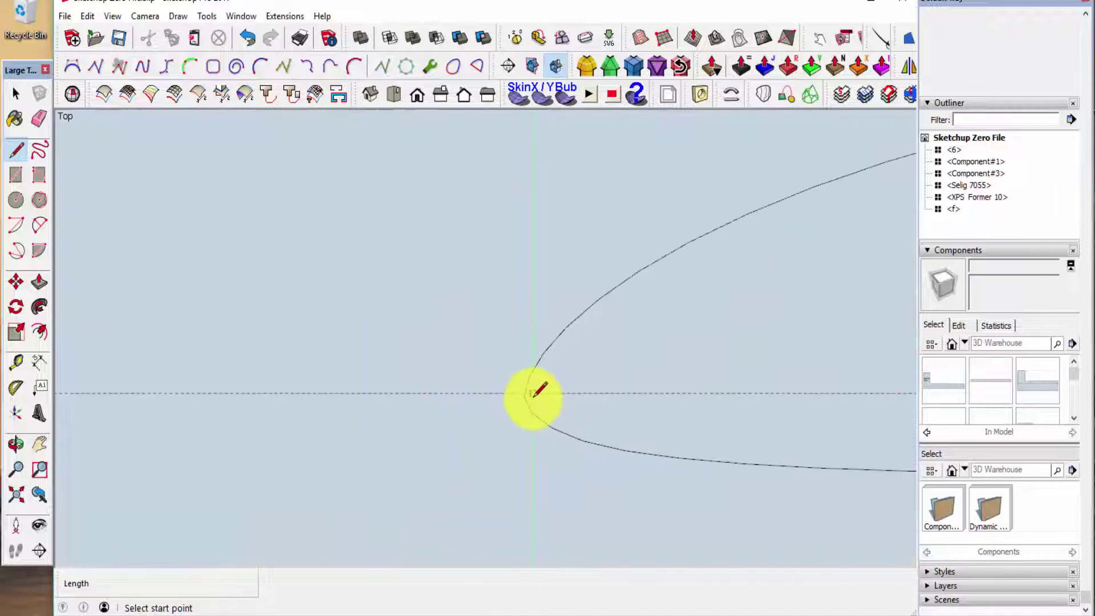
scroll(498, 356, up, 3)
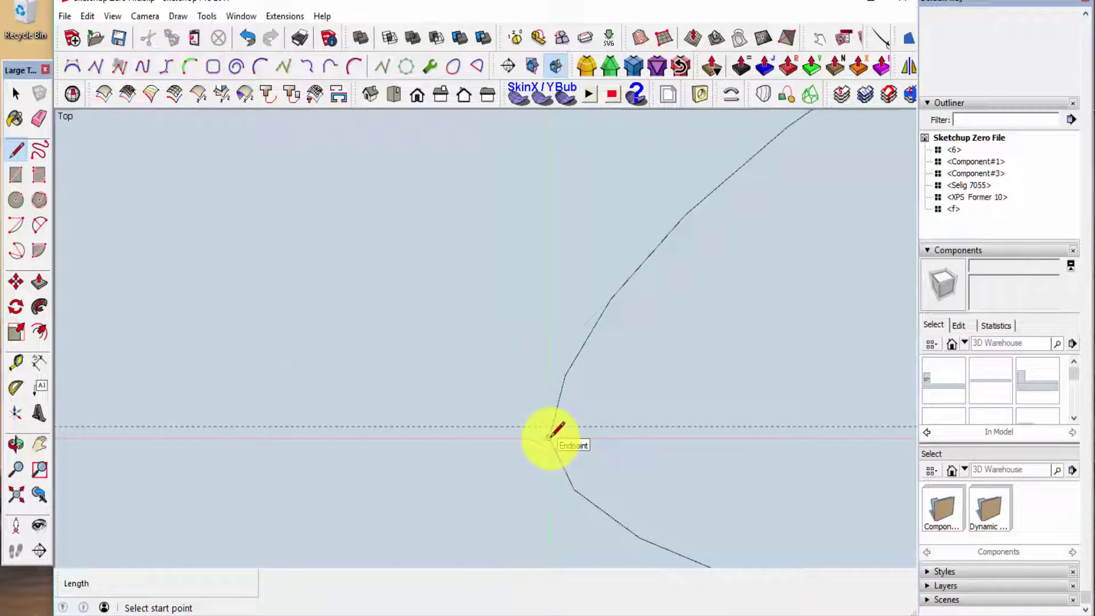
key(space)
scroll(551, 437, up, 2)
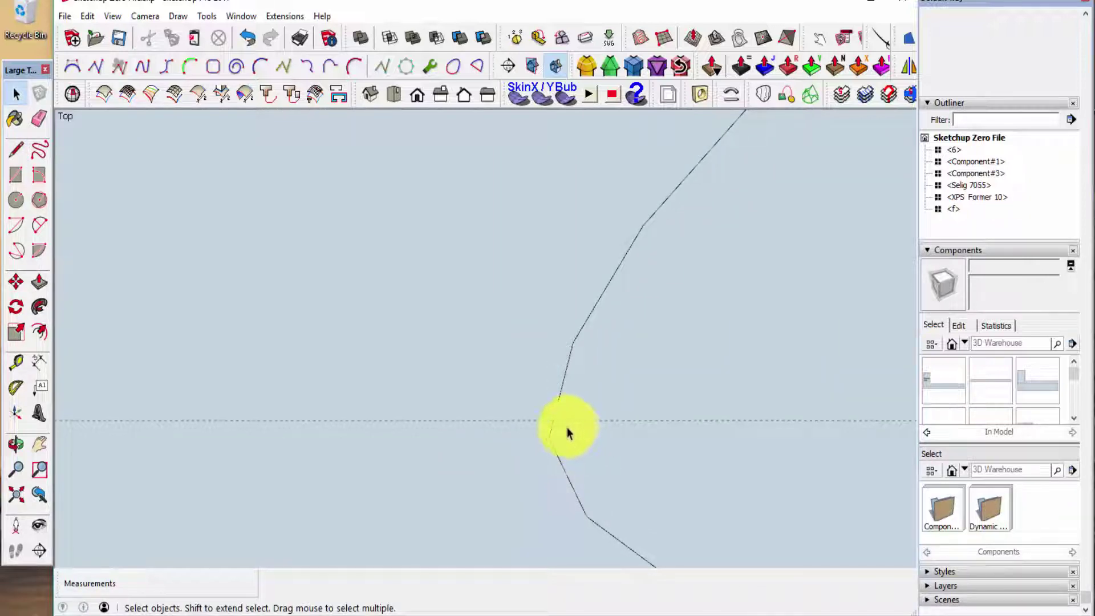
key(l)
click(549, 434)
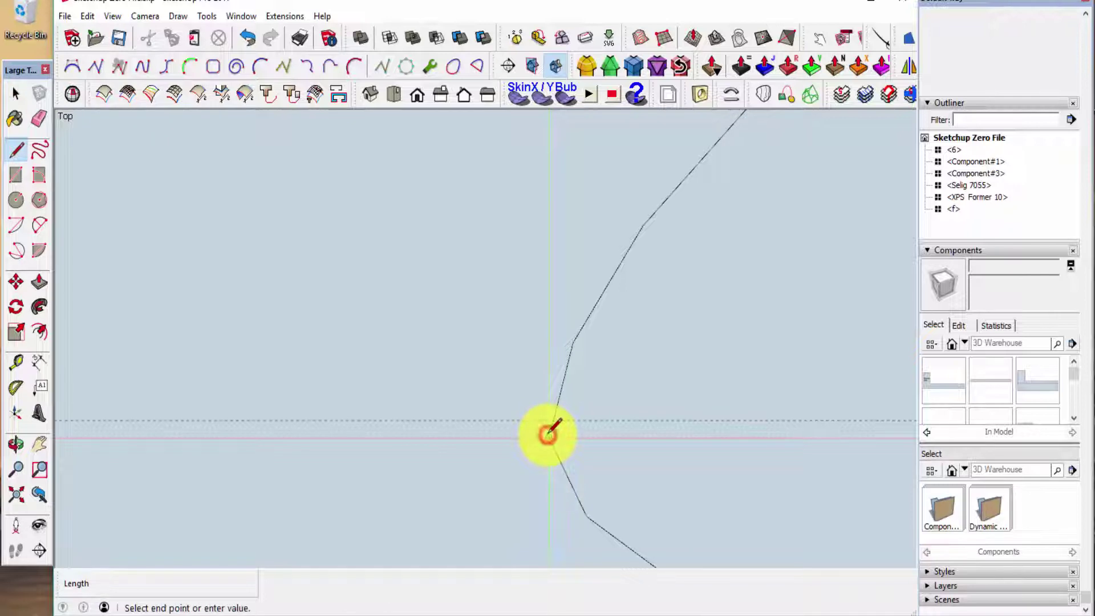
scroll(513, 311, down, 3)
scroll(542, 327, down, 5)
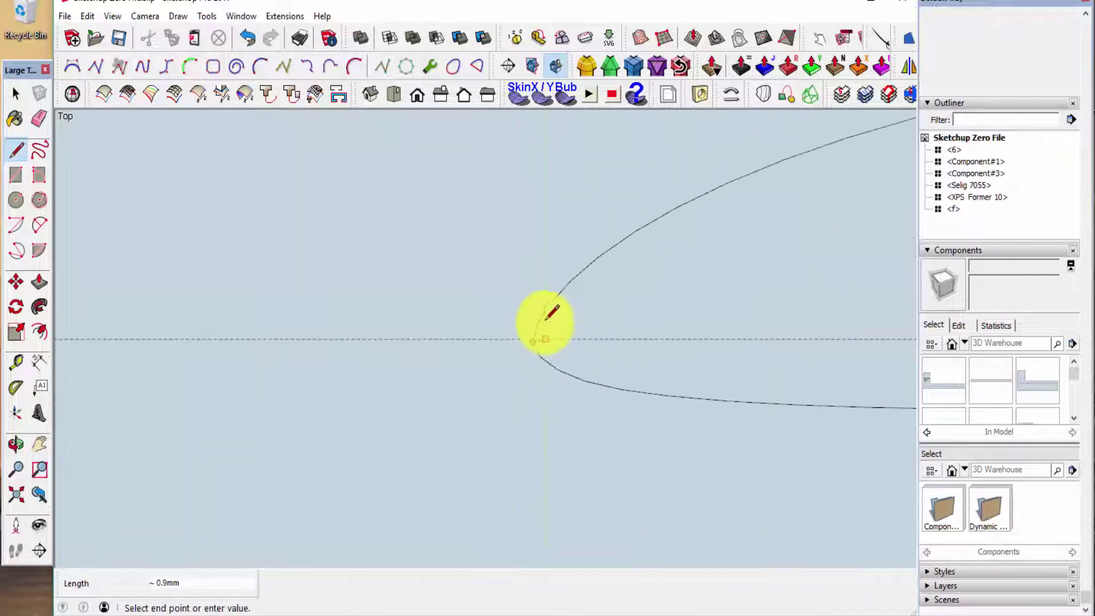
scroll(569, 334, down, 1)
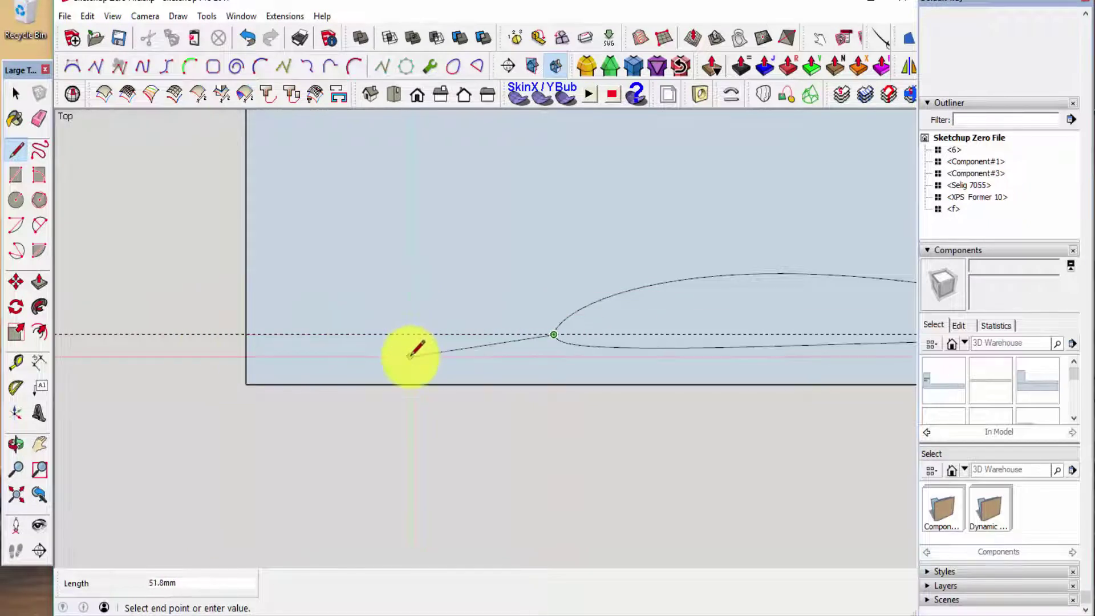
scroll(407, 351, up, 4)
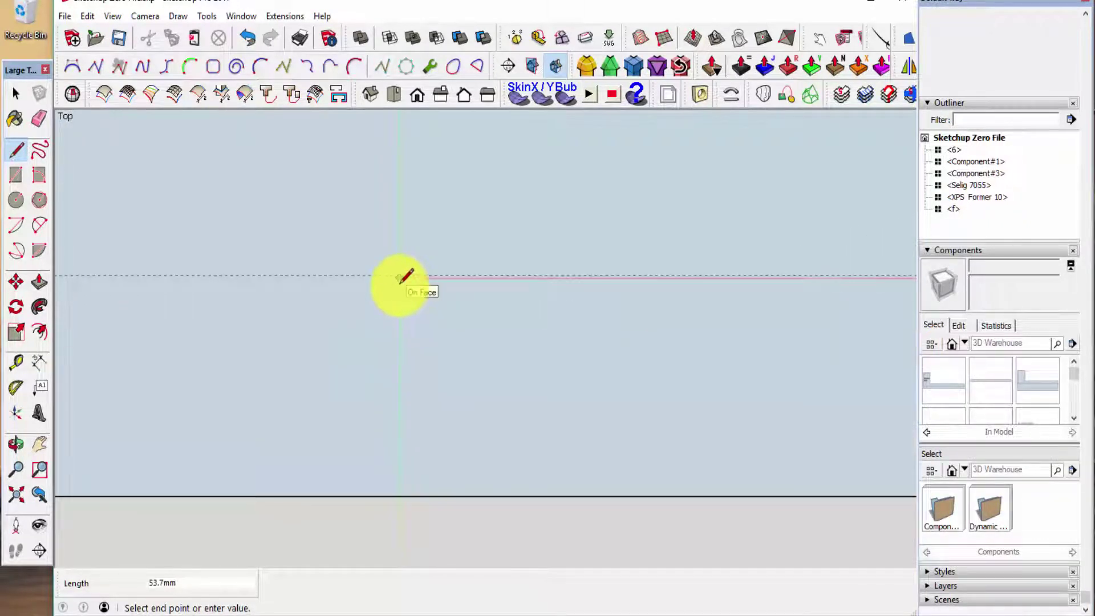
scroll(399, 284, up, 6)
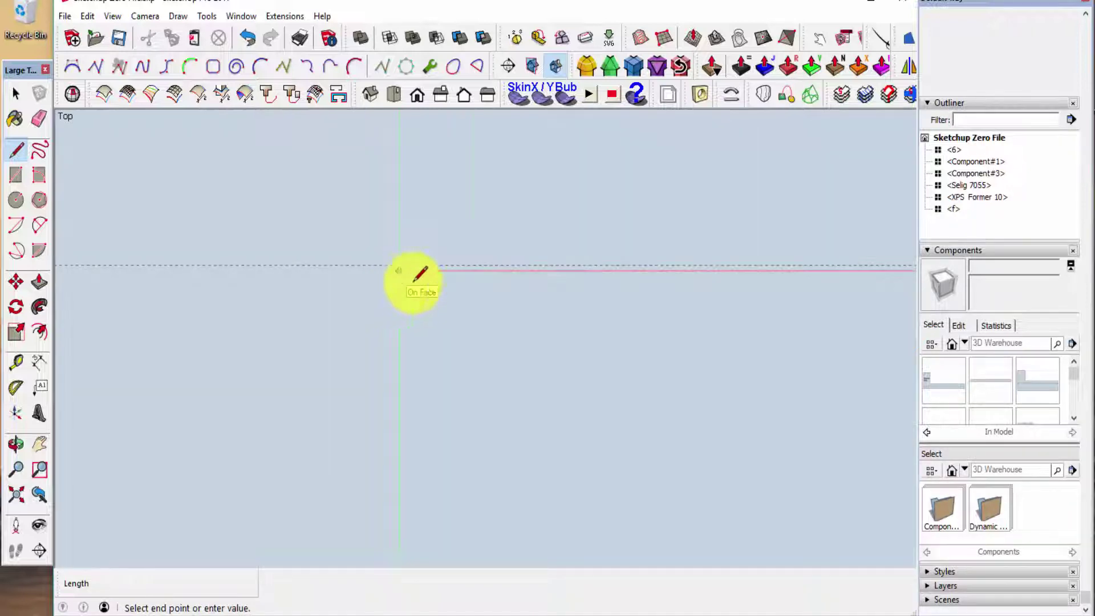
scroll(309, 303, down, 4)
scroll(158, 323, down, 3)
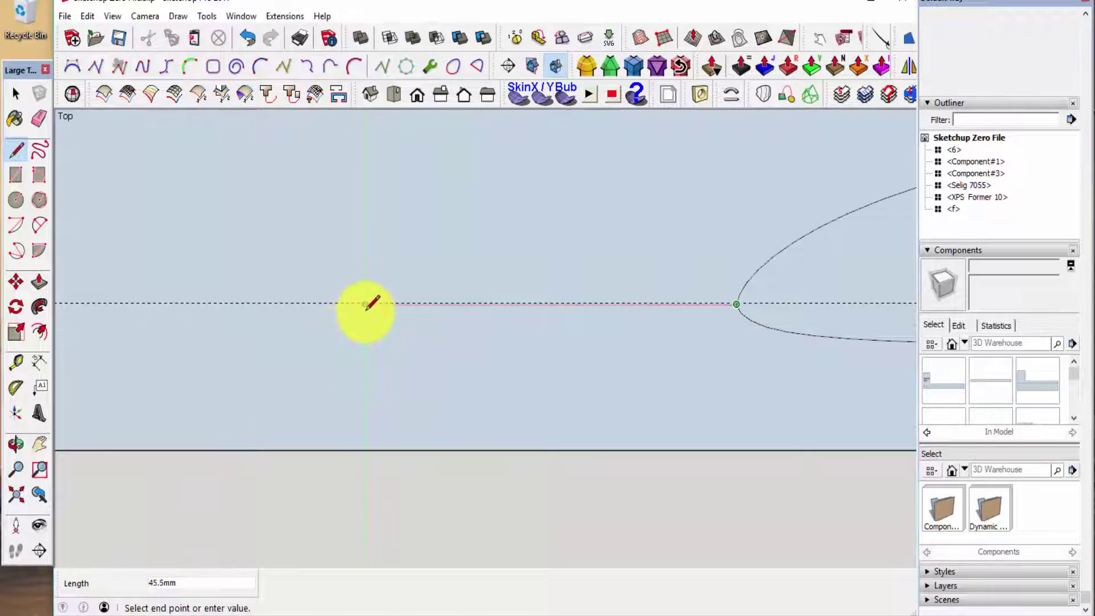
scroll(368, 306, up, 2)
click(362, 314)
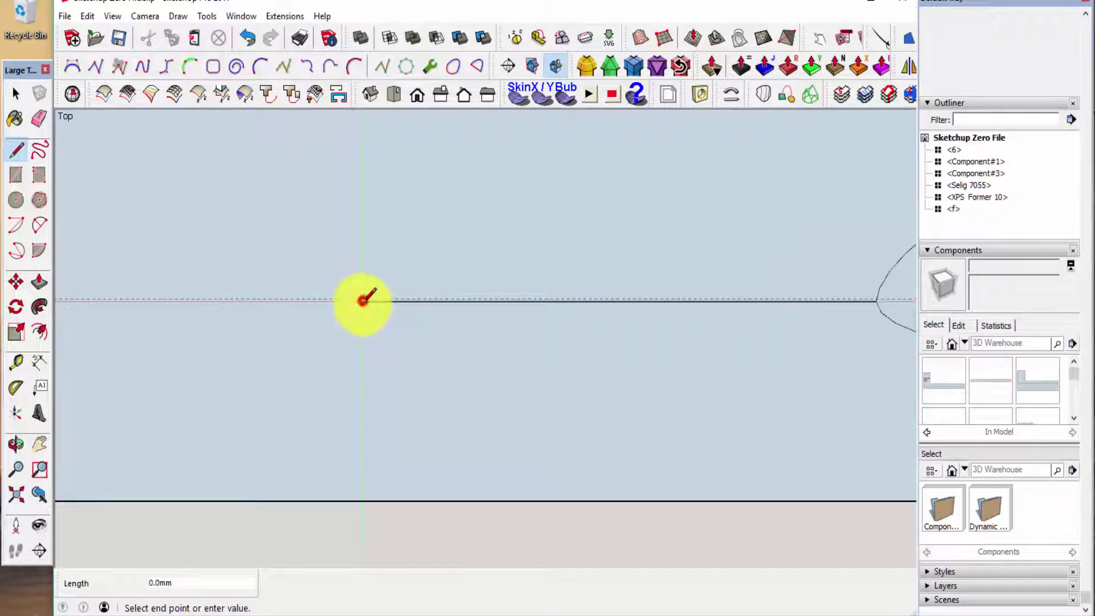
click(363, 502)
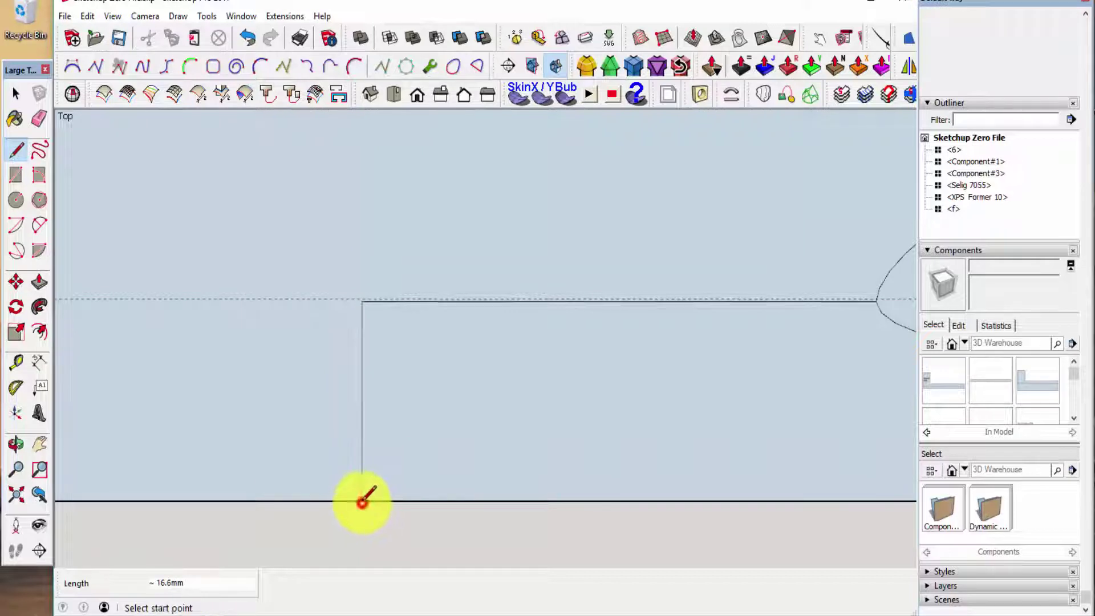
key(space)
scroll(223, 431, down, 4)
scroll(185, 423, down, 1)
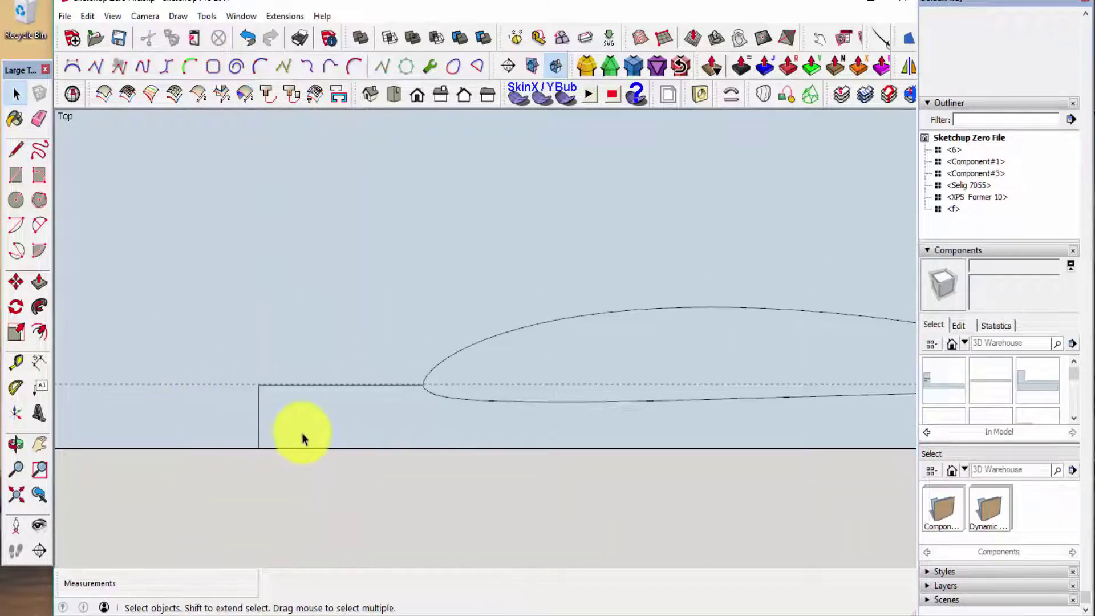
key(t)
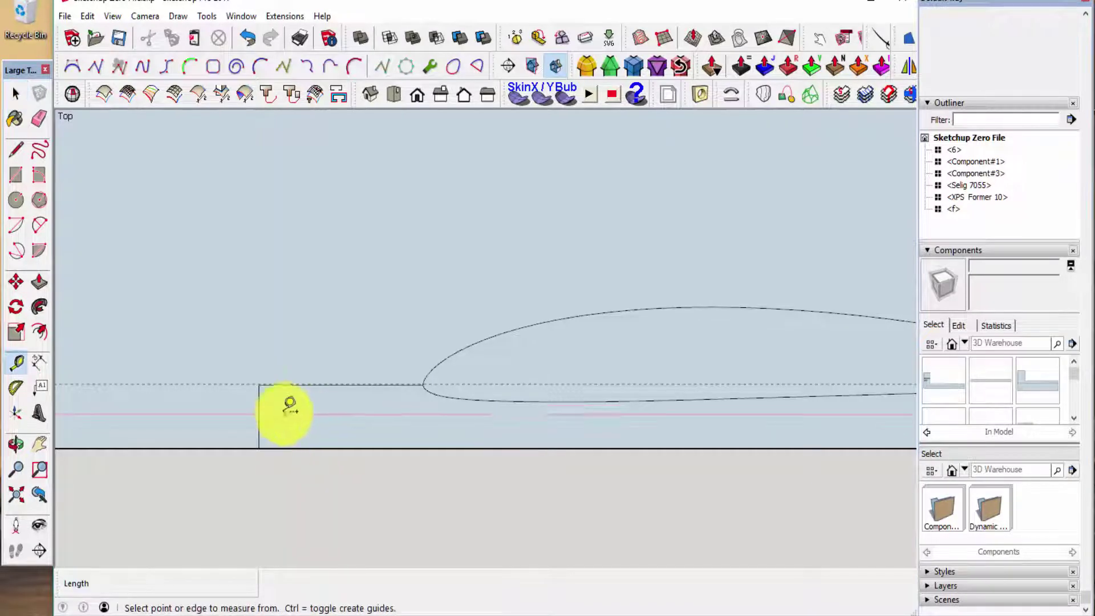
click(258, 400)
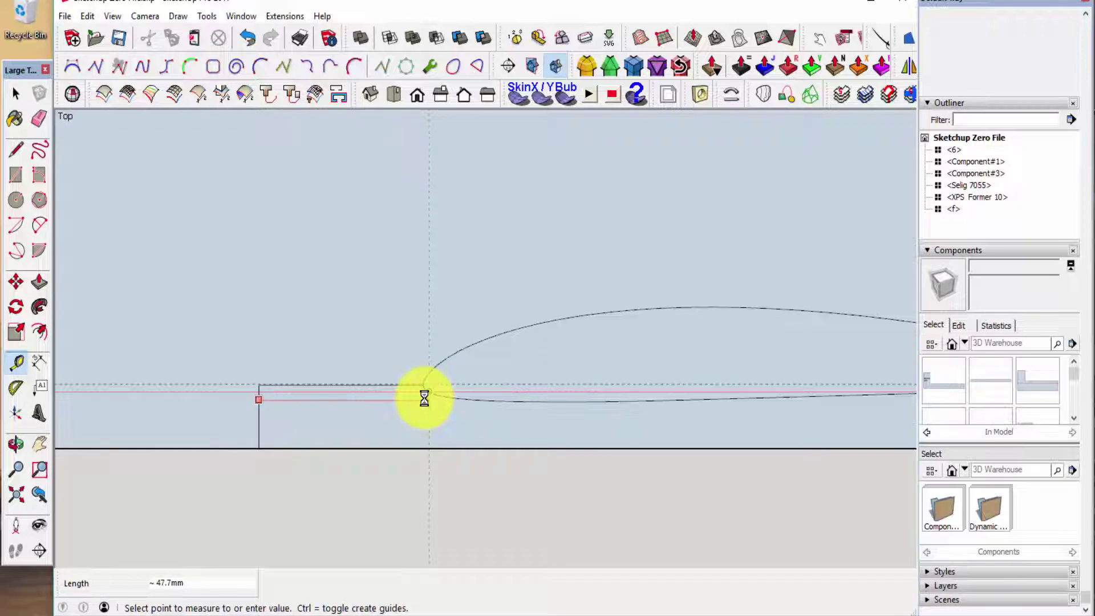
scroll(424, 398, up, 3)
key(space)
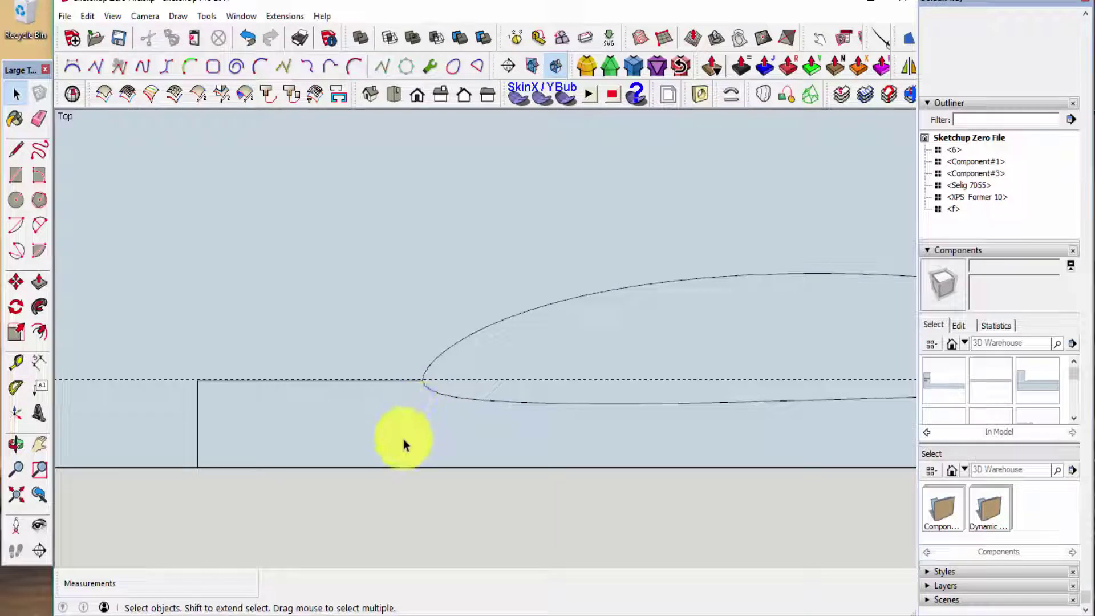
Place a guide point on the horizontal line, 25 mm forward of the airfoil's leading-edge tip.
key(t)
scroll(424, 412, up, 2)
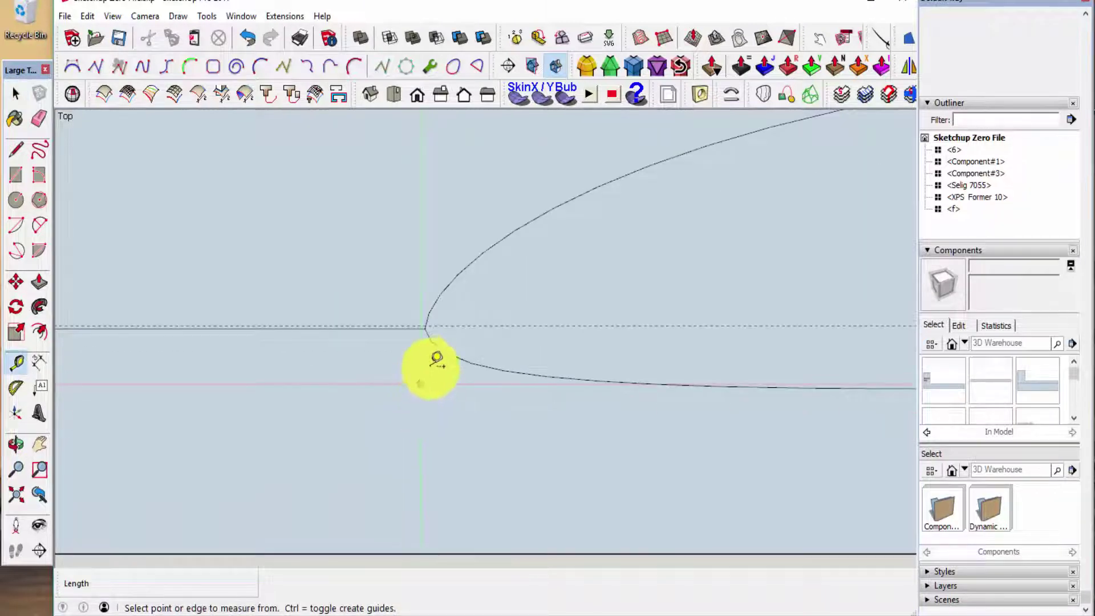
click(423, 334)
scroll(570, 382, down, 4)
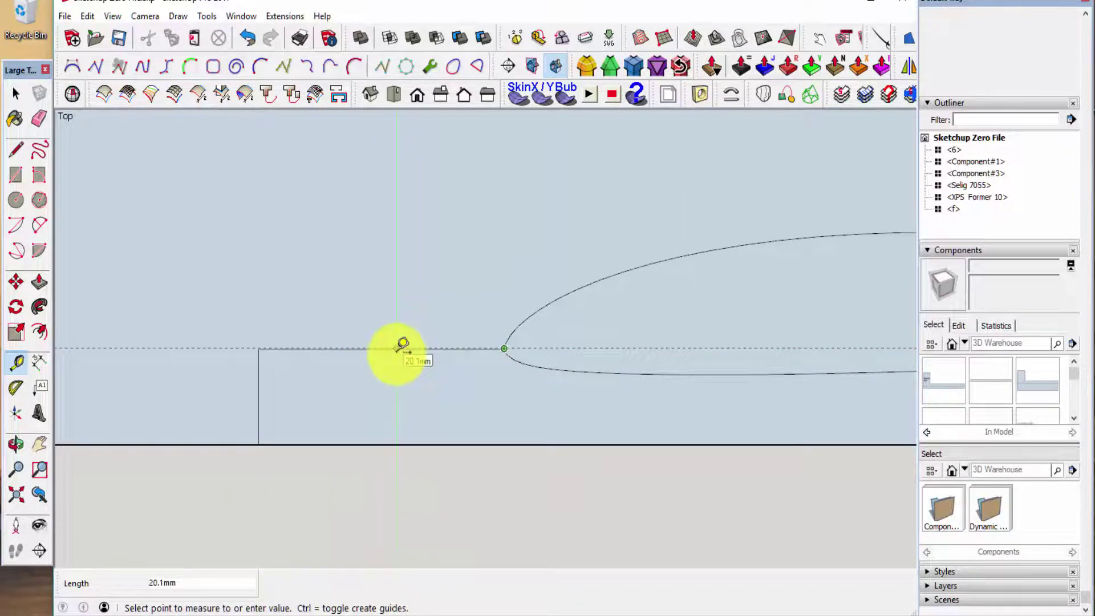
text(2)
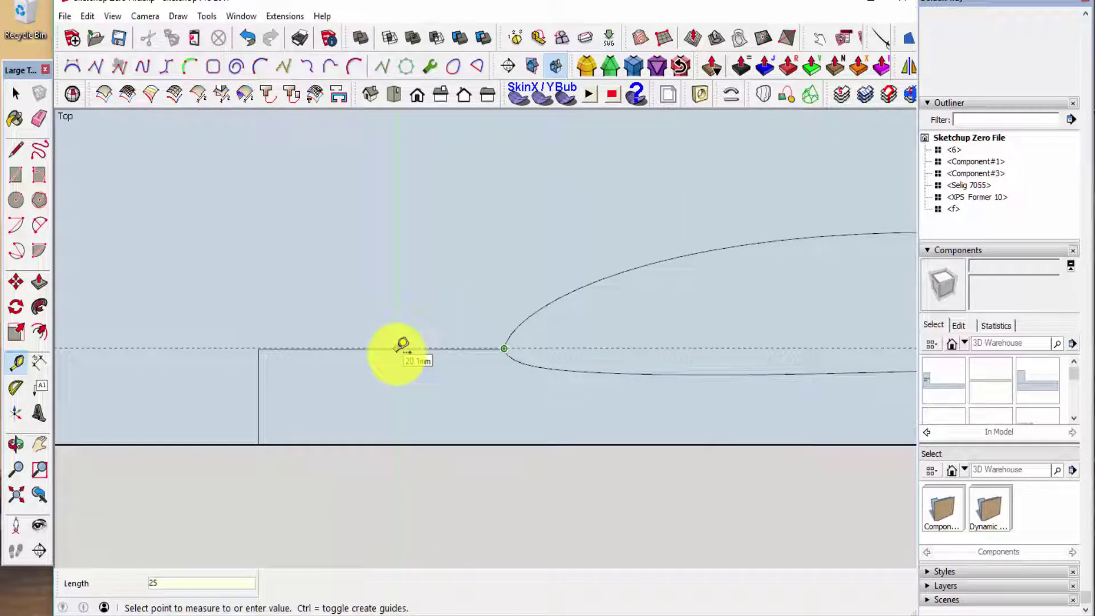
text(5)
key(Return)
key(space)
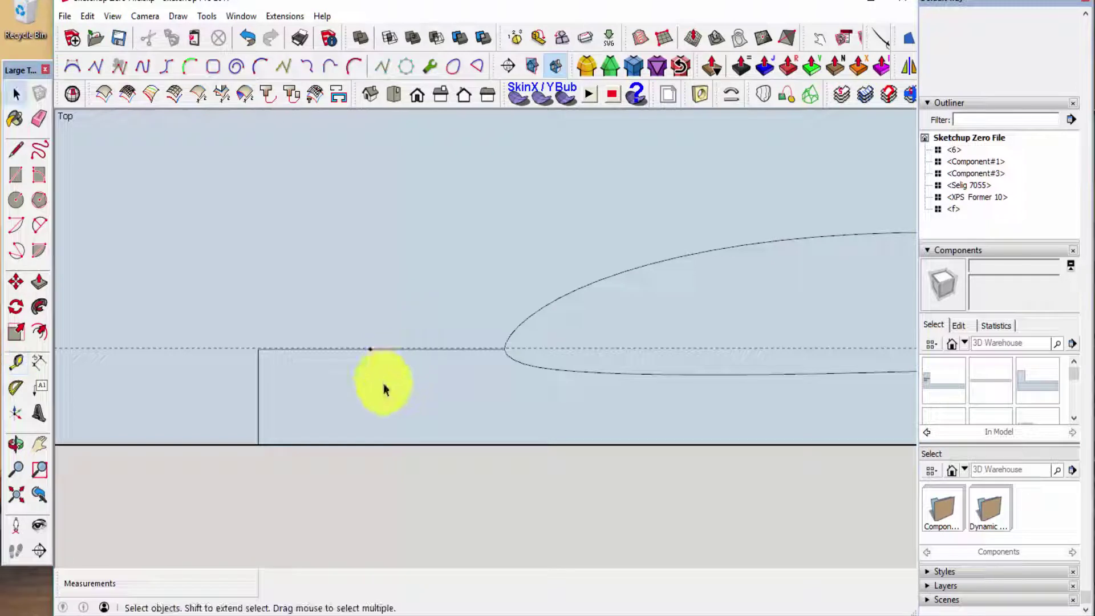
Draw a vertical line from the 25 mm guide point down to the rectangle's lower edge and erase the surplus lines forward of it.
key(l)
click(371, 348)
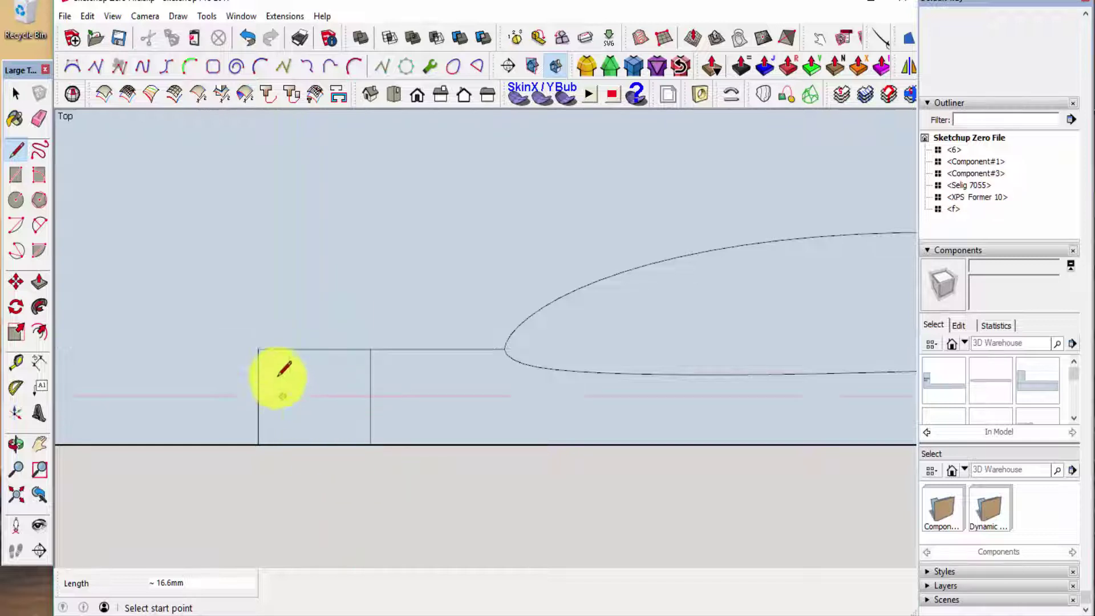
key(e)
mouse_move(285, 366)
mouse_down()
mouse_move(268, 349)
mouse_move(259, 361)
mouse_up()
key(space)
Place a guide point 25 mm behind the airfoil's trailing-edge tip, in horizontal line with it.
scroll(302, 381, down, 1)
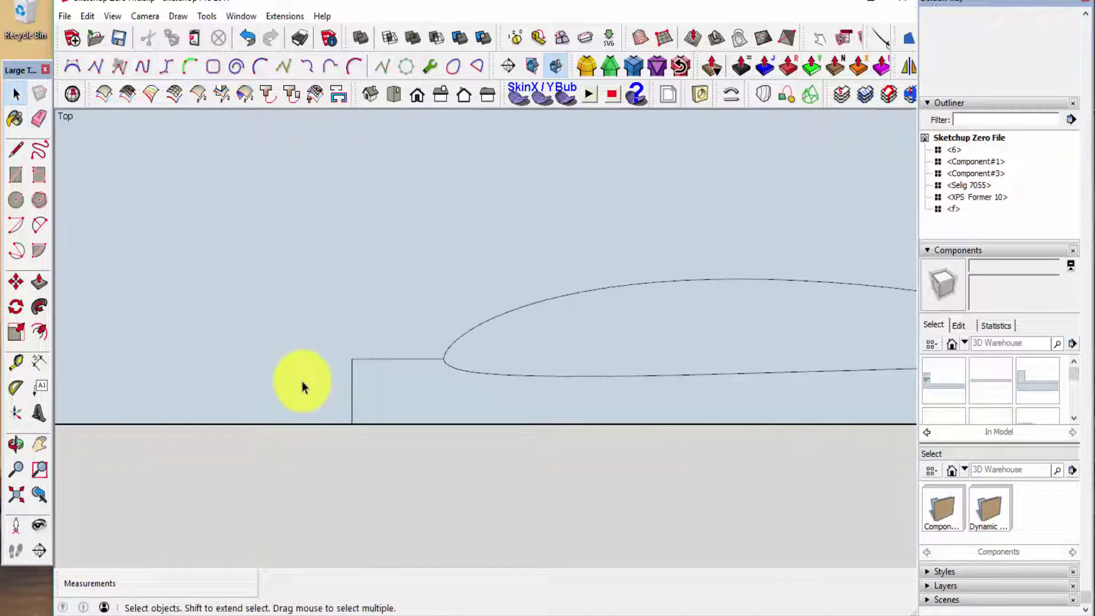
scroll(115, 387, down, 3)
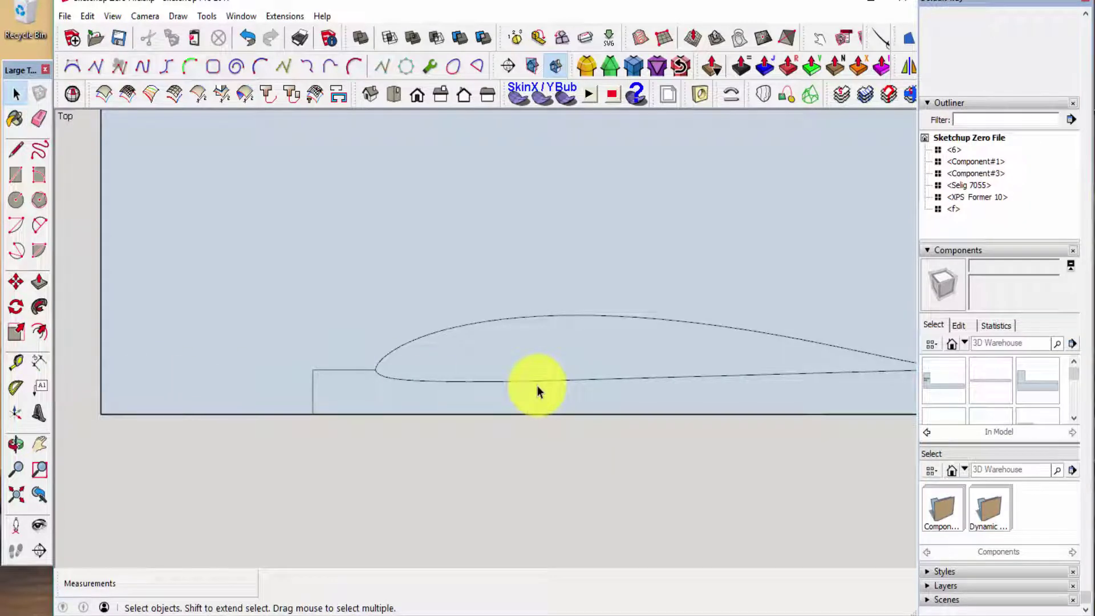
scroll(295, 425, down, 1)
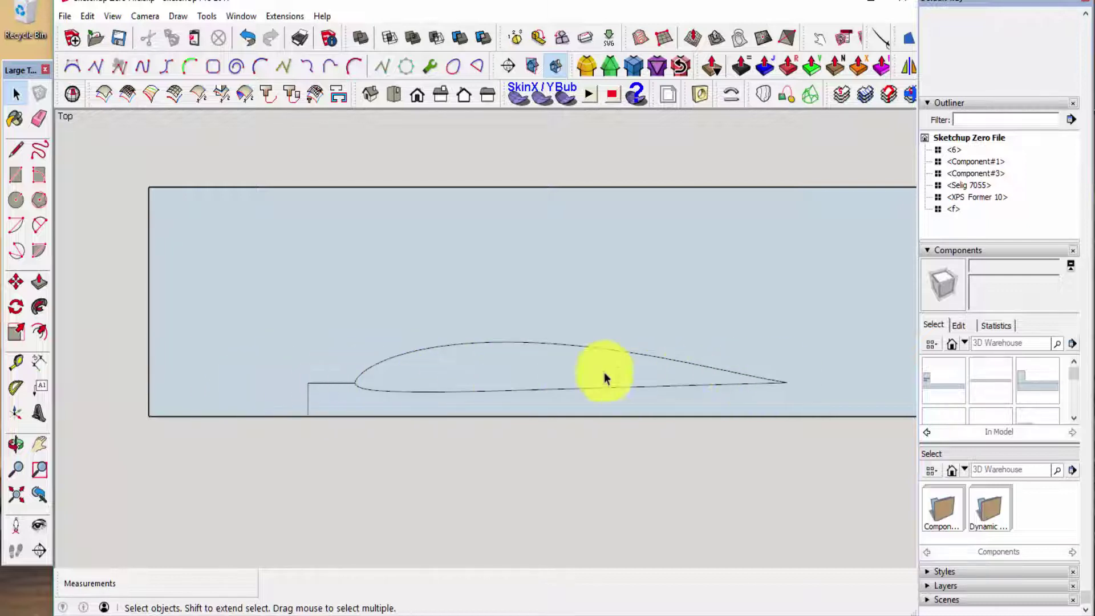
scroll(464, 376, down, 1)
scroll(802, 384, up, 2)
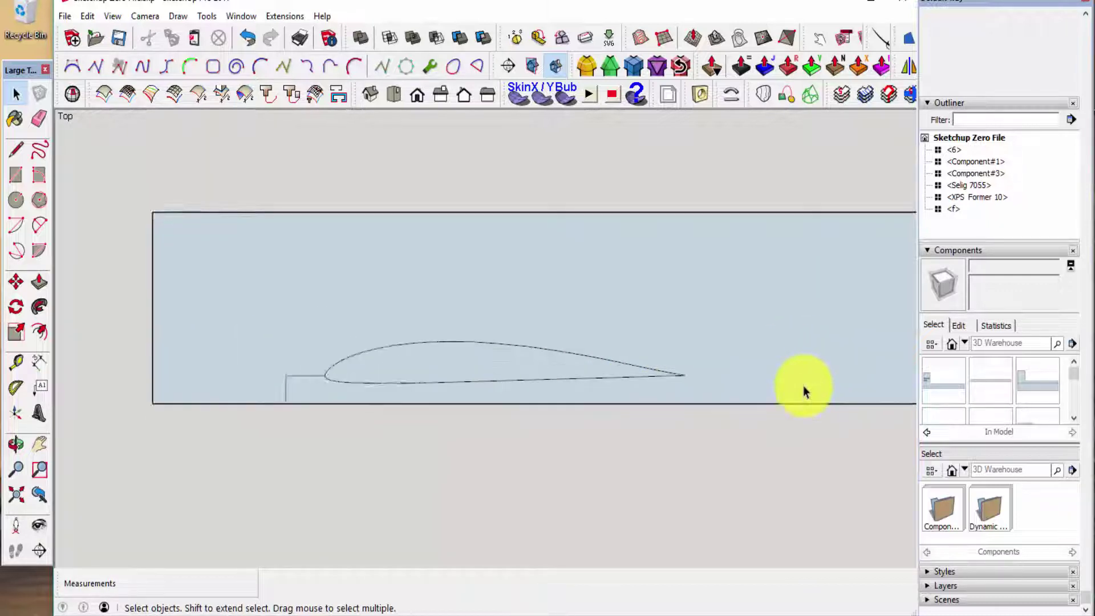
scroll(796, 390, up, 2)
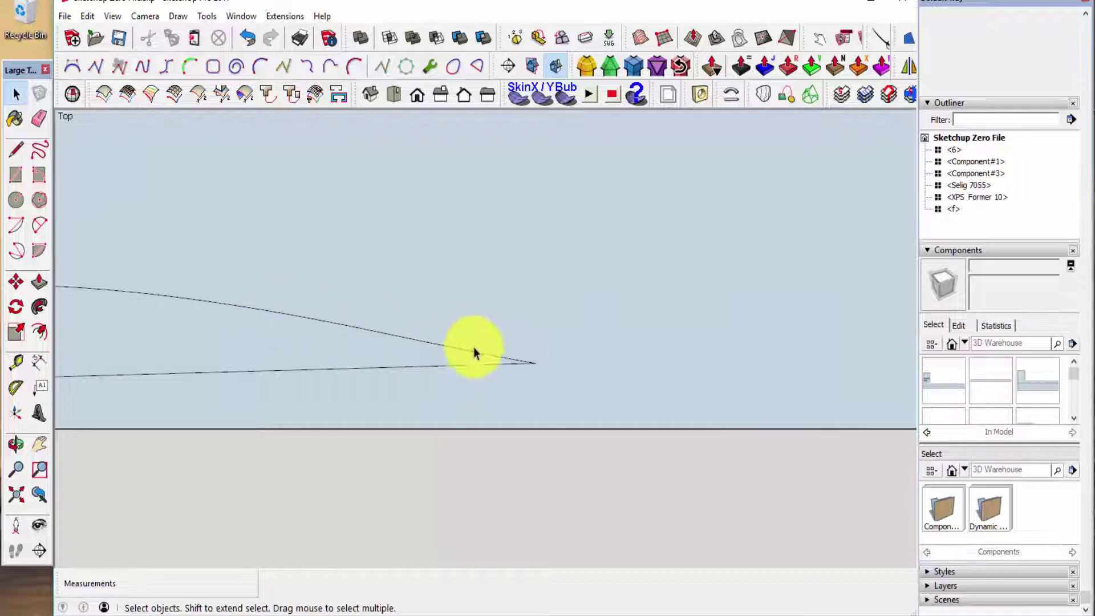
scroll(543, 365, up, 1)
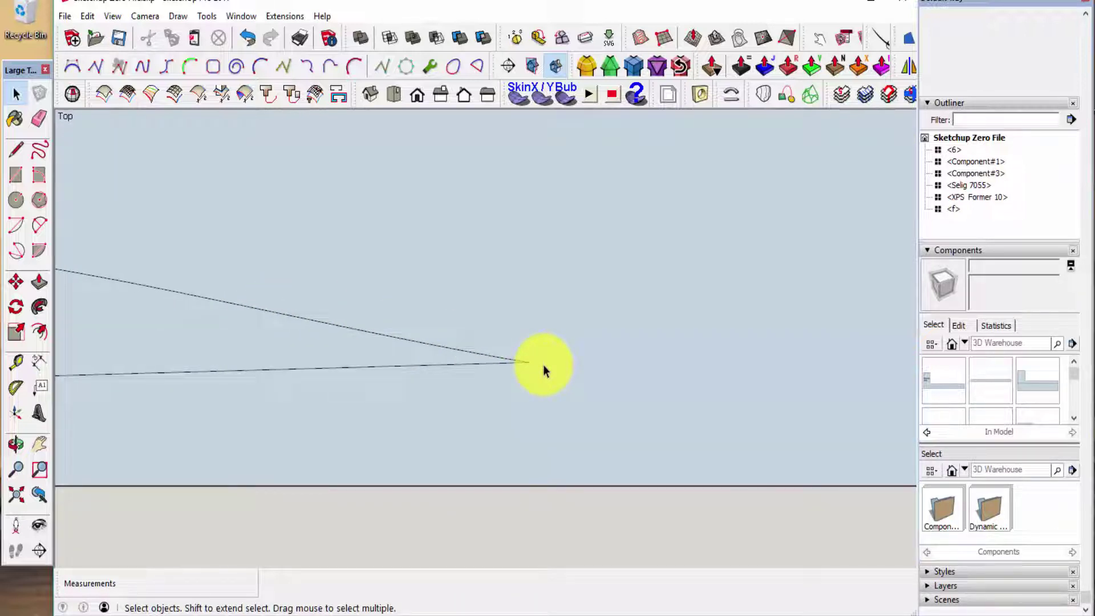
key(t)
scroll(536, 357, up, 2)
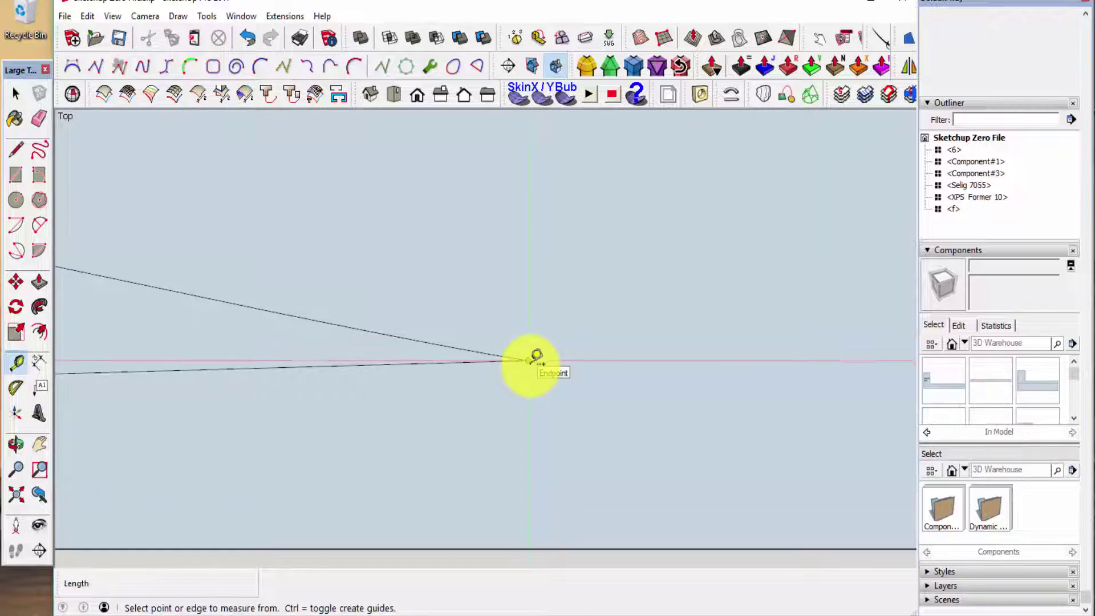
click(528, 359)
scroll(521, 391, down, 1)
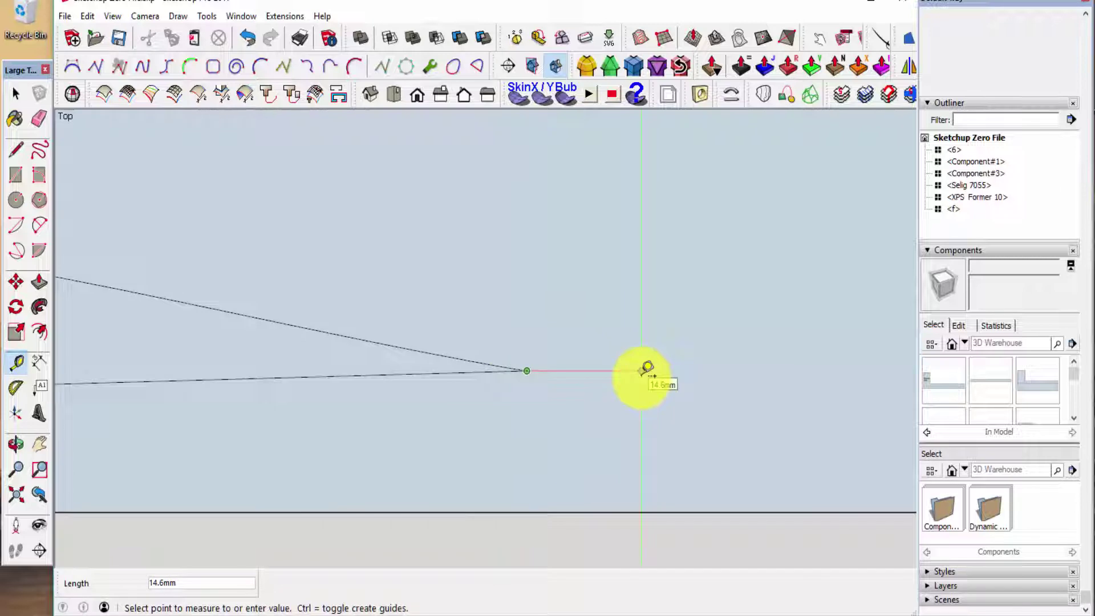
key(Return)
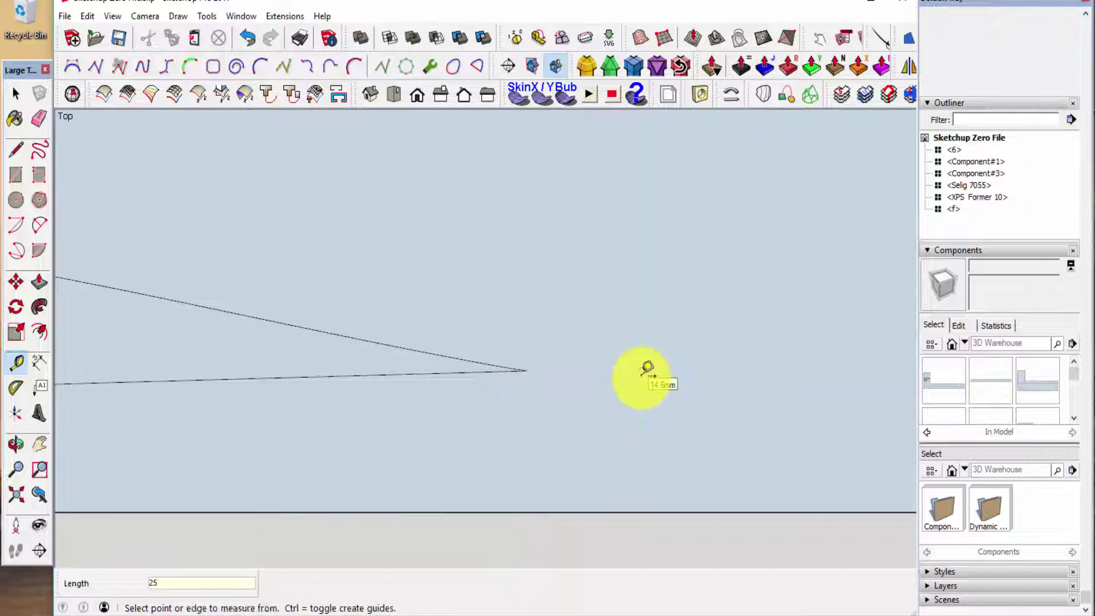
key(space)
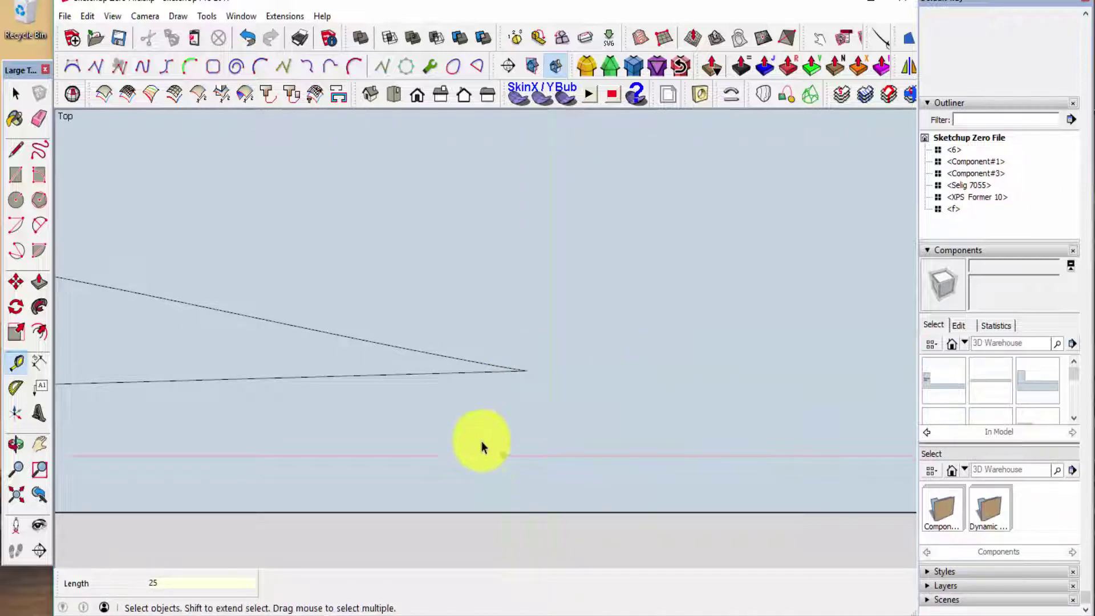
scroll(453, 421, down, 1)
scroll(367, 404, down, 1)
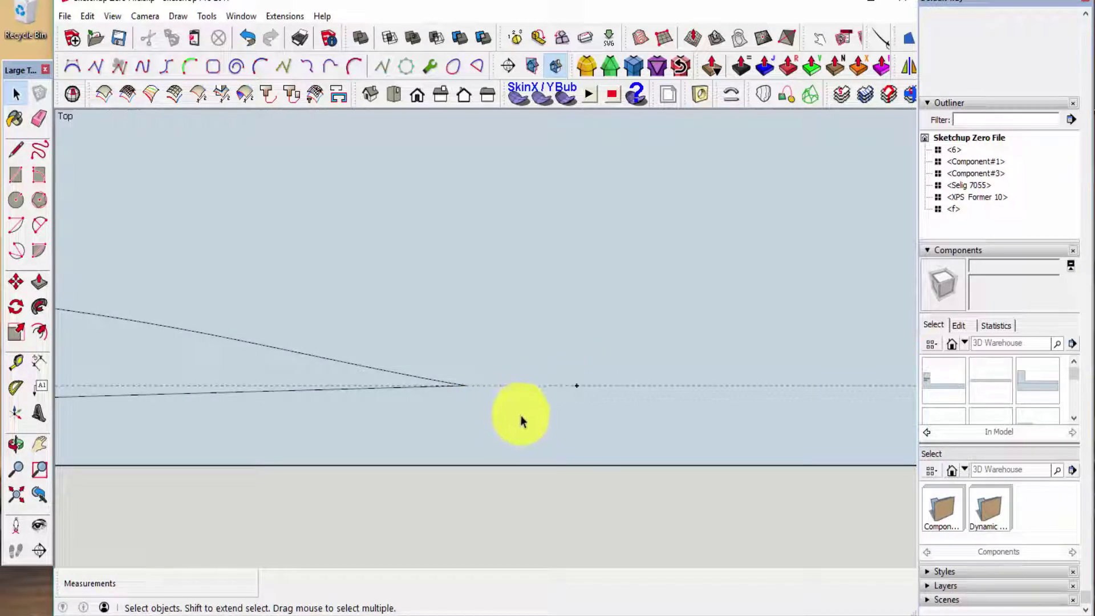
Draw a 25 mm horizontal line from the airfoil's trailing-edge tip to the guide point, and a vertical line down to the rectangle's lower edge.
key(l)
scroll(509, 404, up, 2)
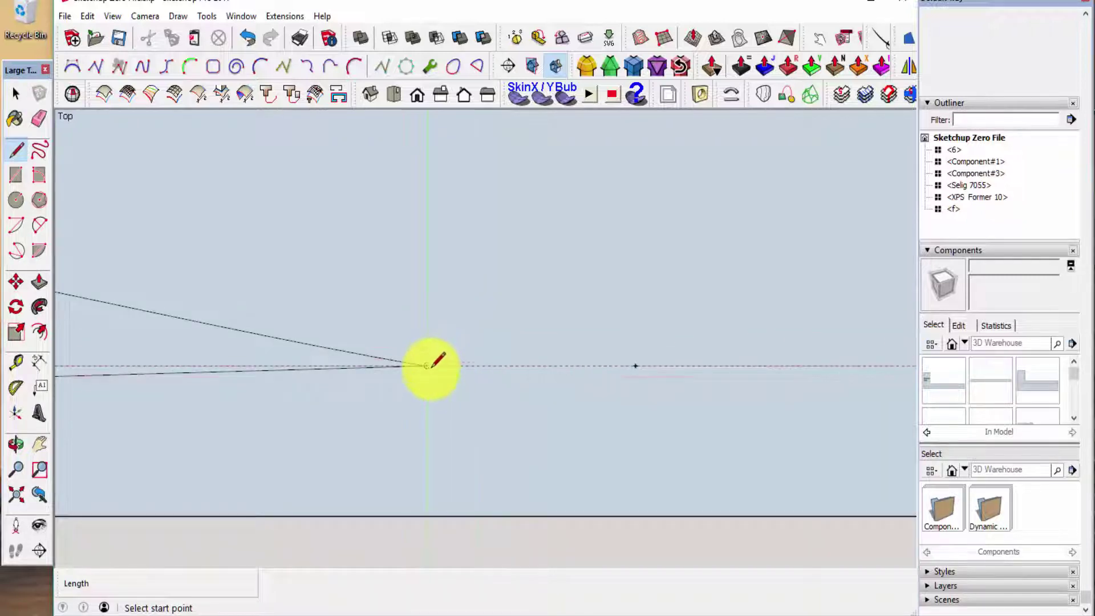
click(427, 366)
click(634, 365)
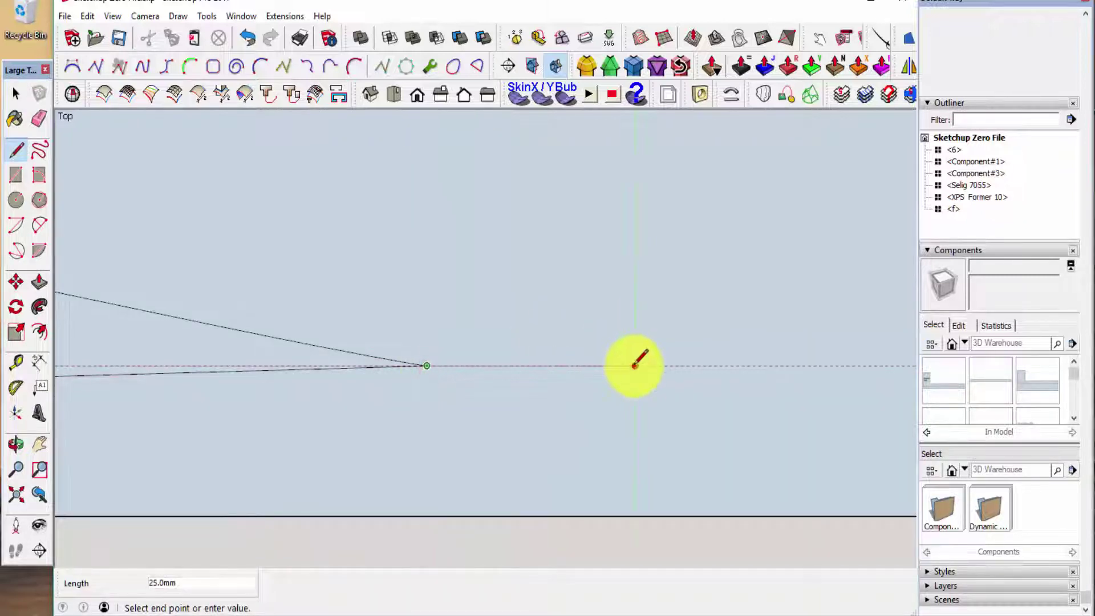
click(635, 515)
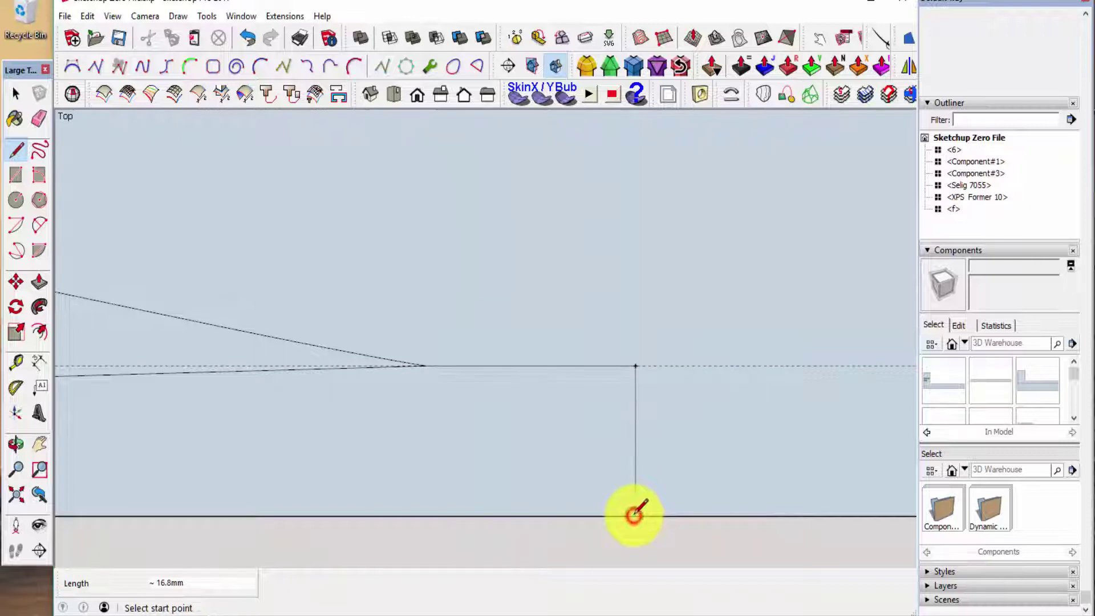
key(space)
Erase the rectangle's edges above the airfoil and beyond the two 25 mm support outlines.
scroll(648, 513, down, 3)
scroll(765, 386, down, 2)
scroll(813, 289, down, 1)
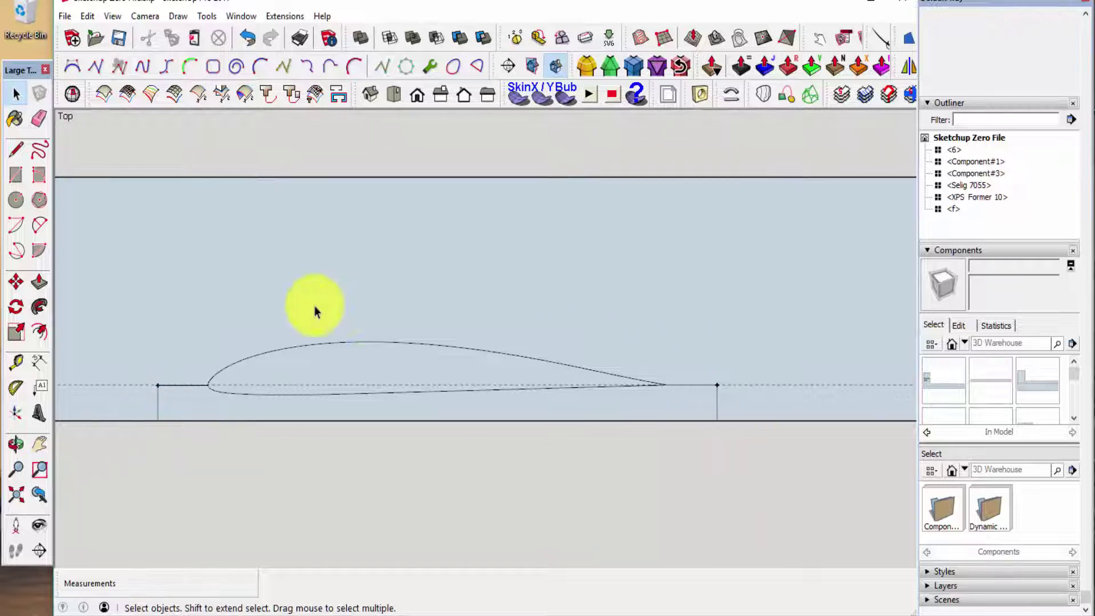
scroll(705, 342, down, 1)
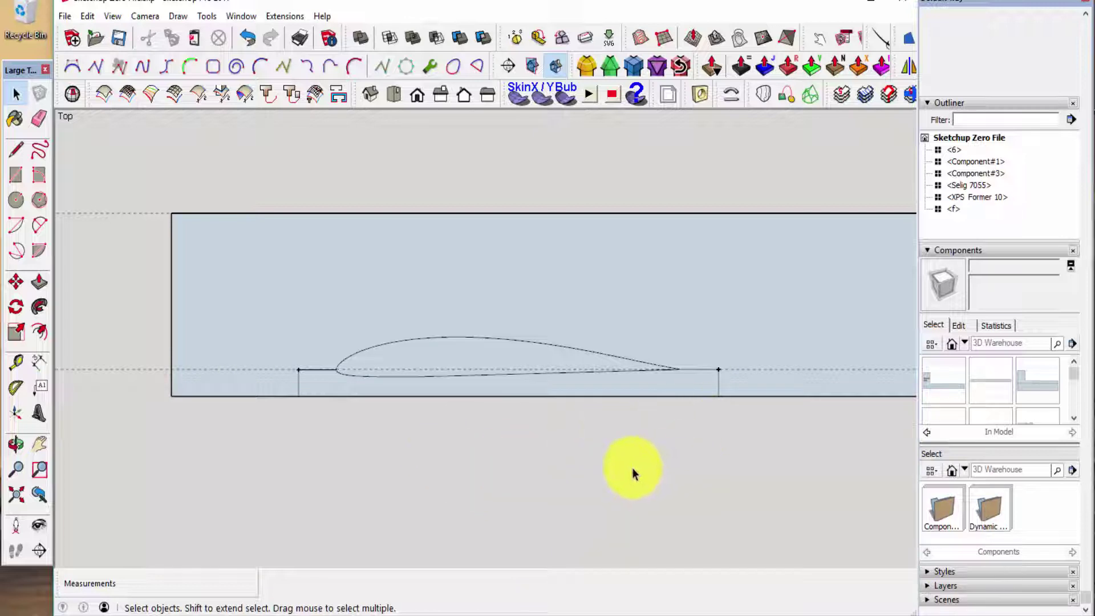
key(e)
scroll(571, 456, down, 4)
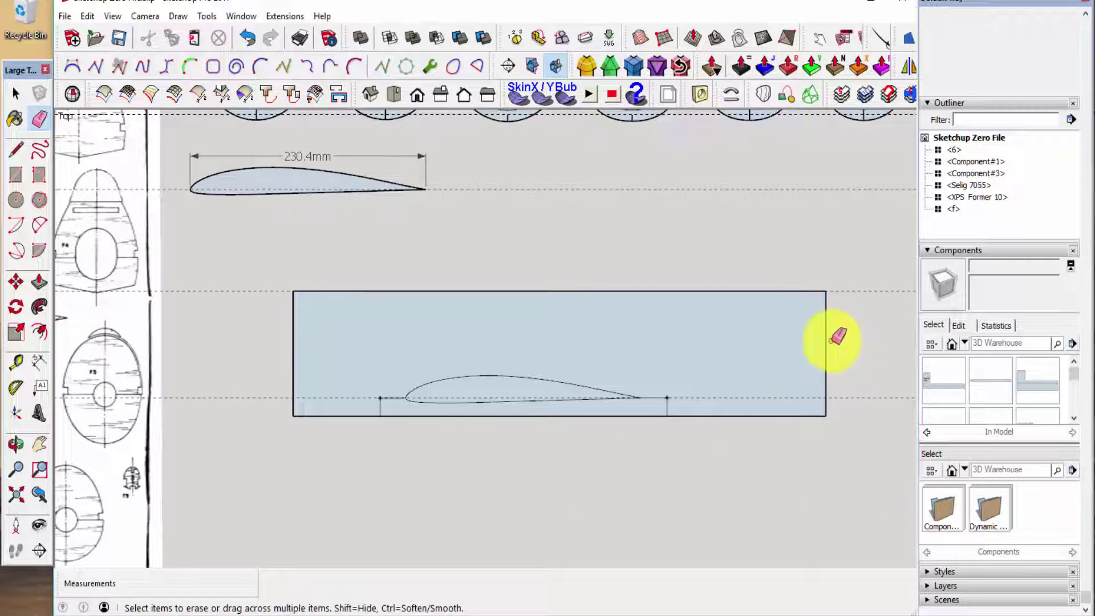
click(846, 292)
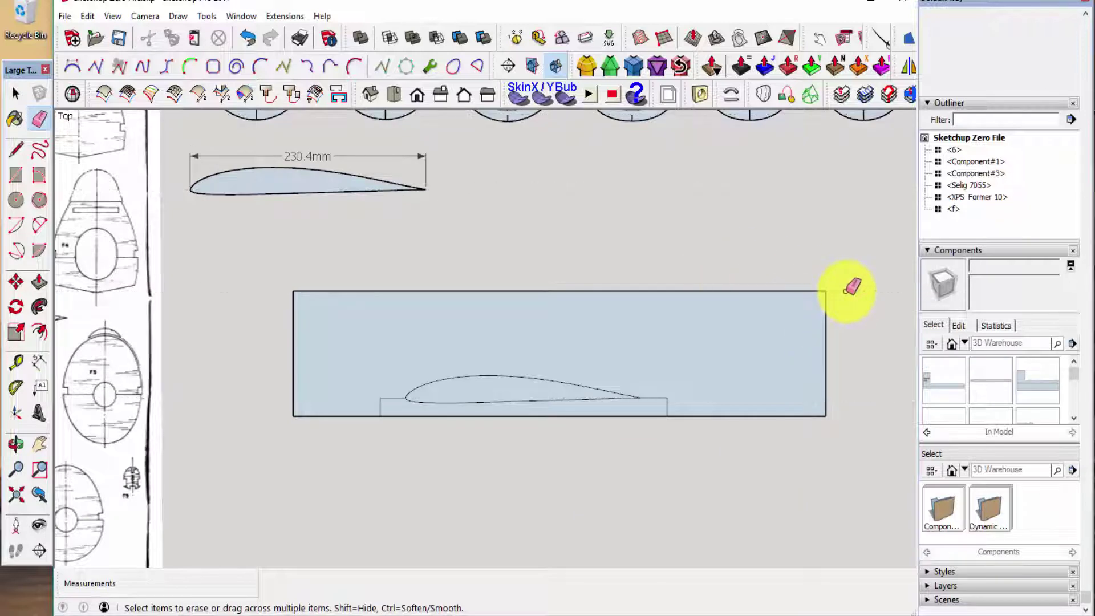
mouse_move(844, 324)
mouse_down()
mouse_move(782, 276)
mouse_move(772, 286)
mouse_up()
drag(750, 437, 725, 394)
drag(768, 310, 727, 262)
mouse_move(388, 327)
mouse_down()
mouse_move(262, 325)
mouse_move(335, 429)
mouse_up()
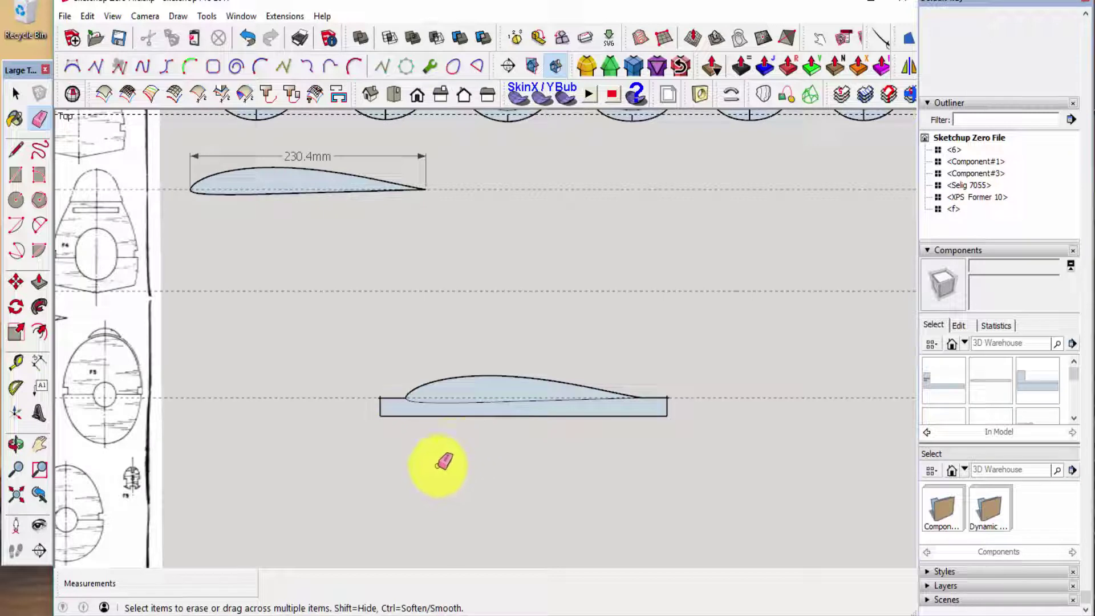
Draw a small notch about 2.3 mm deep midway along the trailing-edge support's upper edge and erase its closing edge and the guide line there.
scroll(508, 447, up, 6)
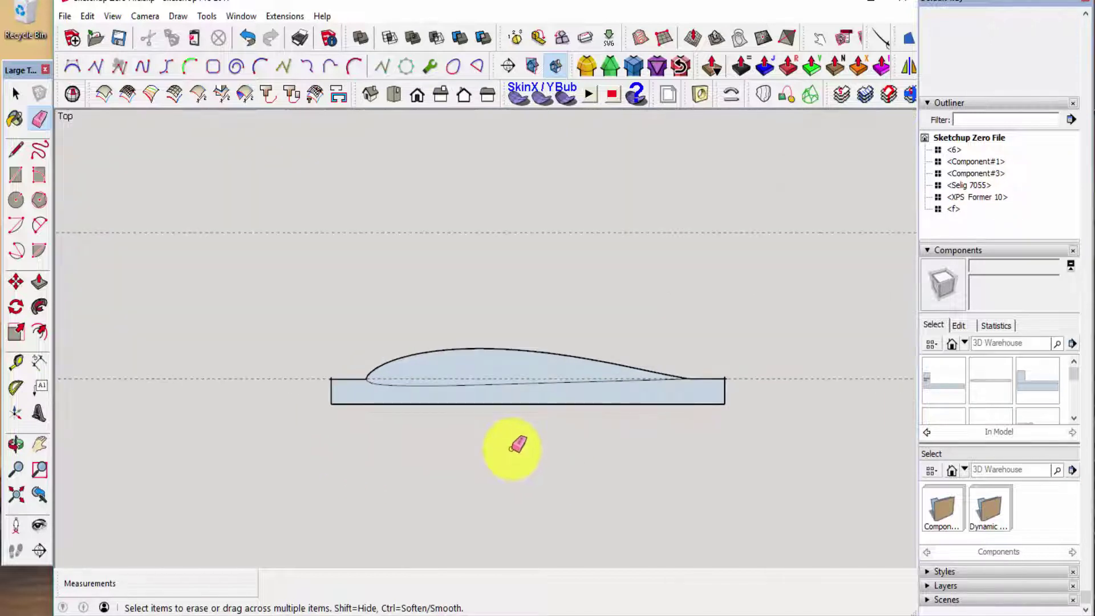
scroll(238, 361, down, 2)
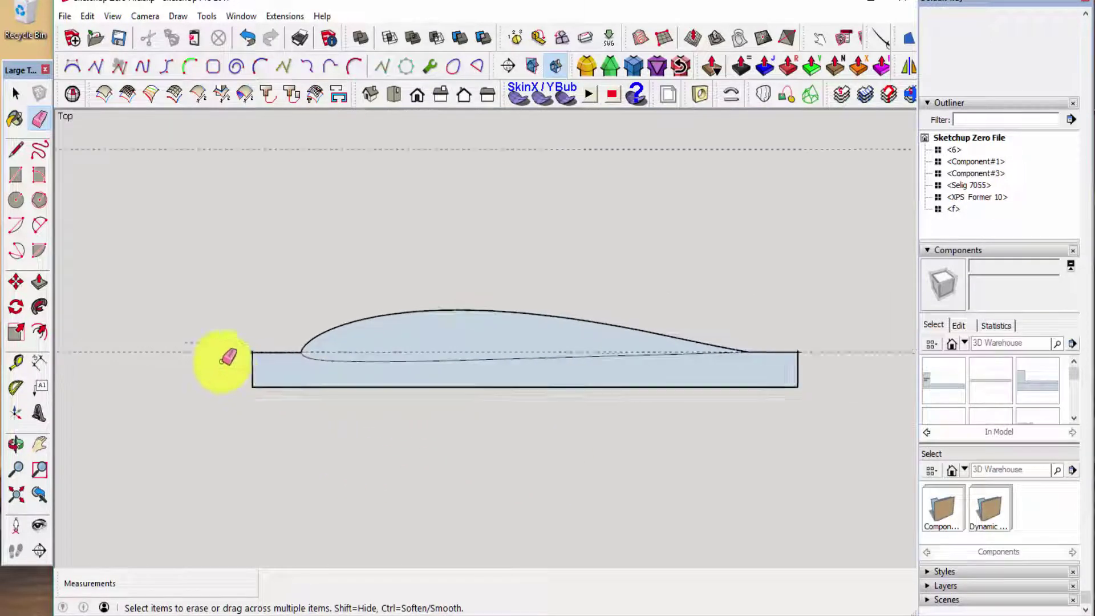
scroll(279, 409, down, 1)
scroll(278, 410, down, 1)
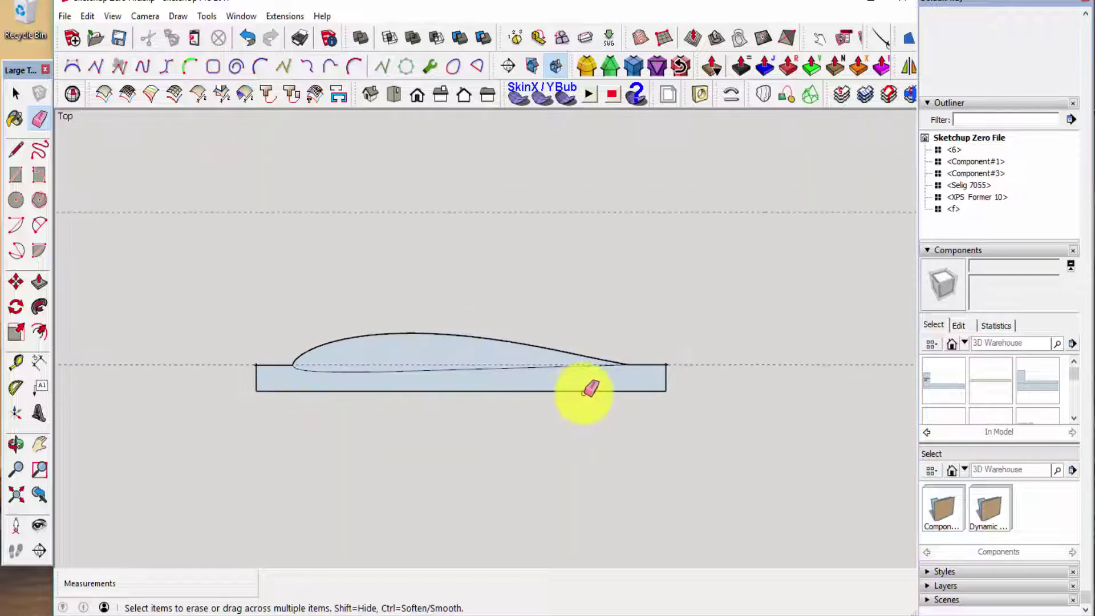
scroll(645, 379, up, 5)
scroll(645, 379, up, 2)
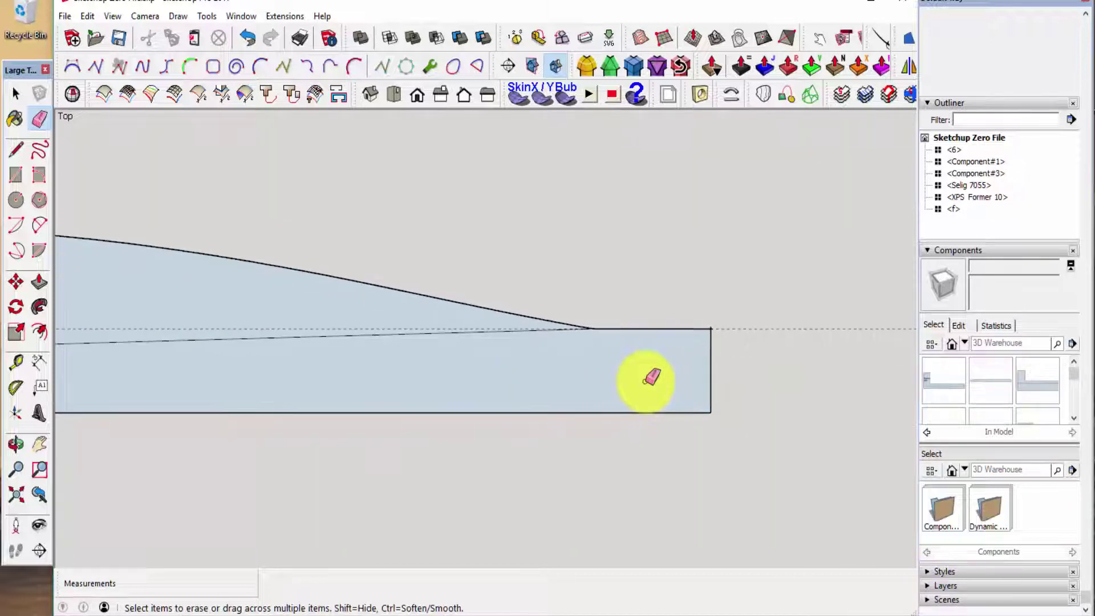
key(space)
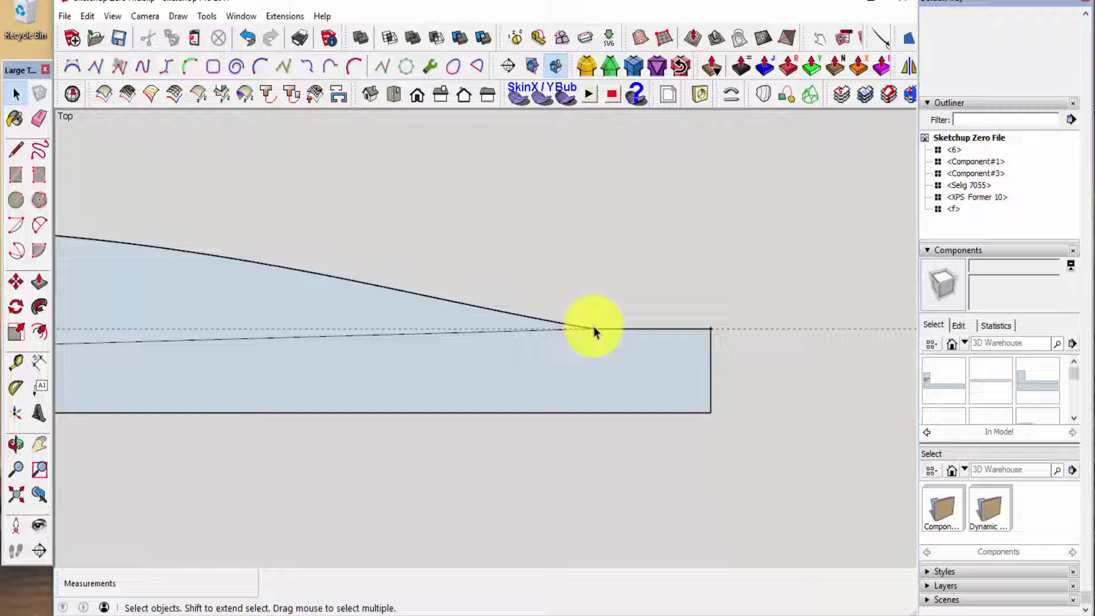
scroll(673, 329, up, 3)
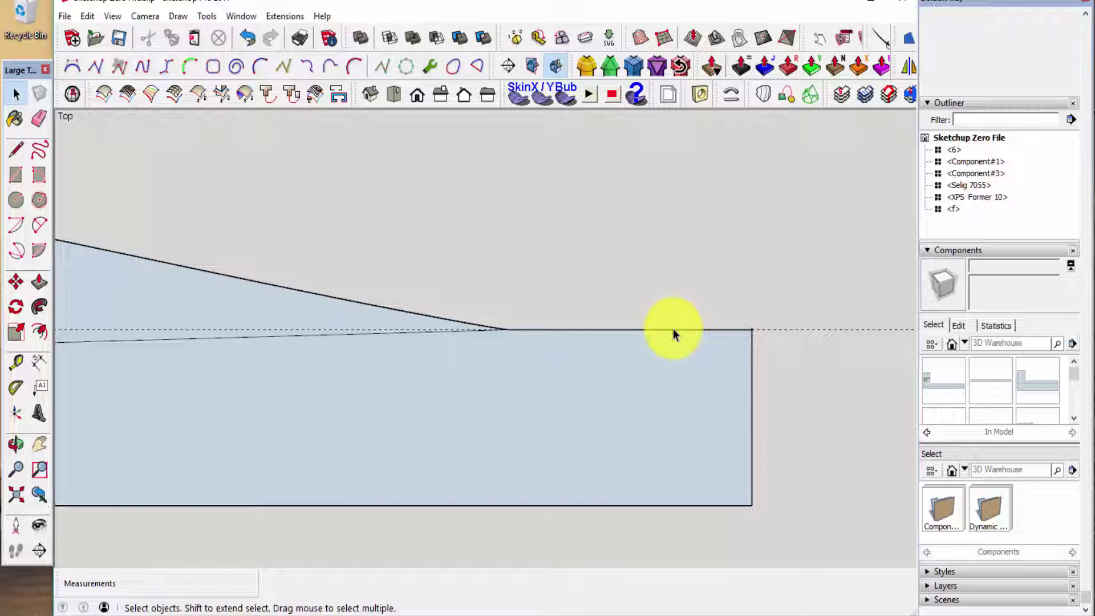
key(l)
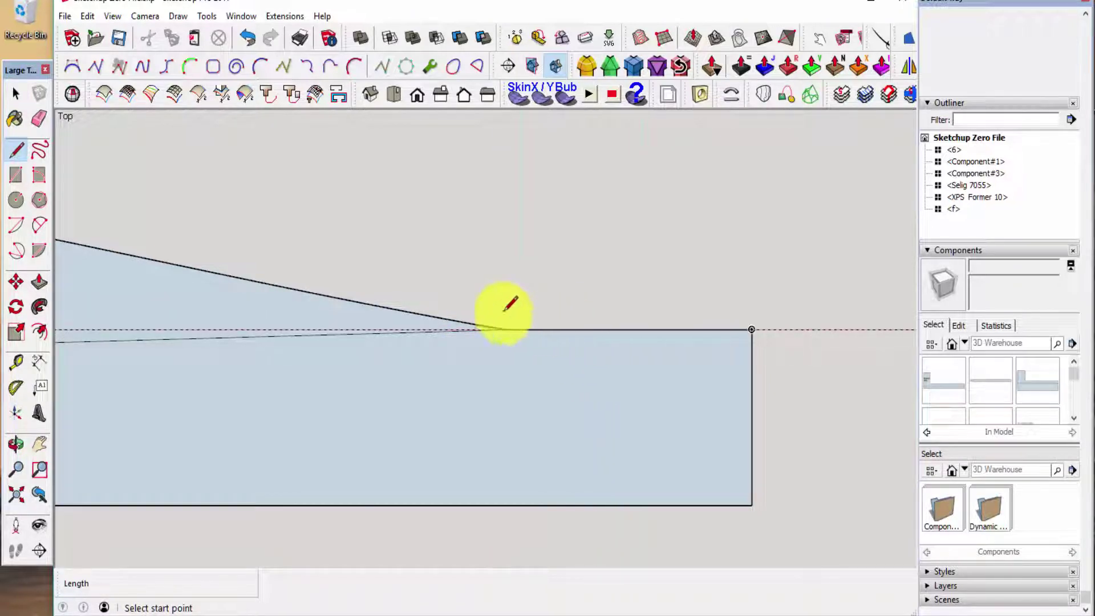
click(632, 330)
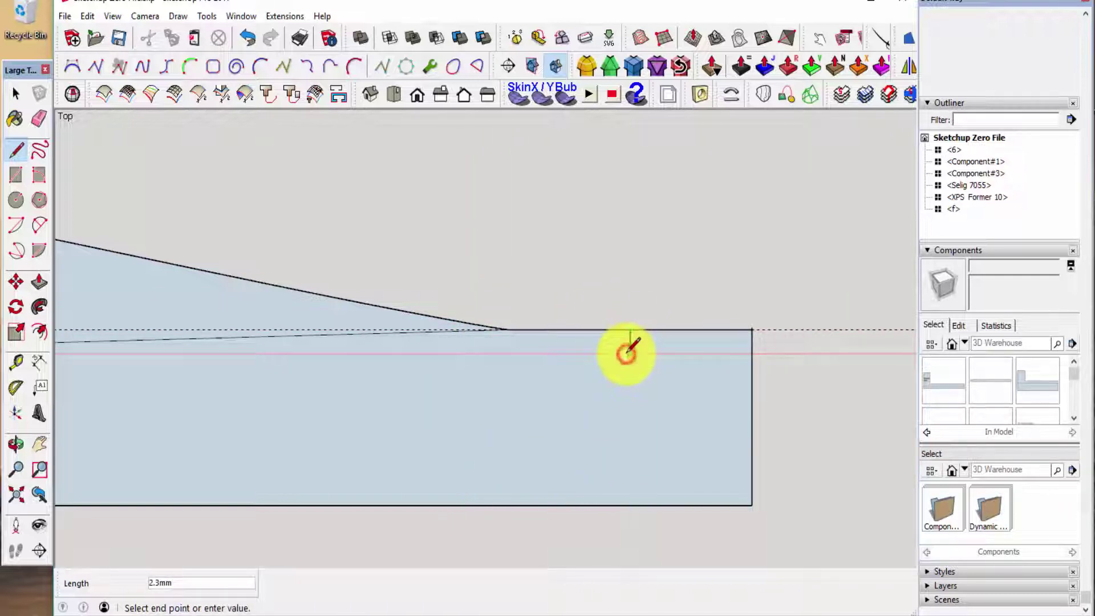
click(630, 352)
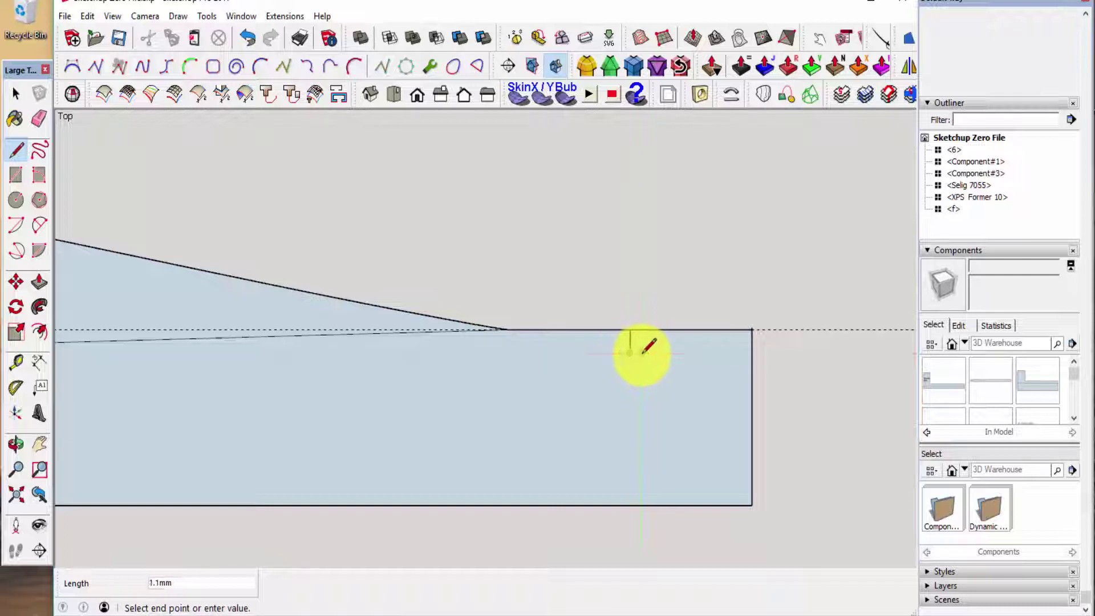
click(650, 352)
click(650, 330)
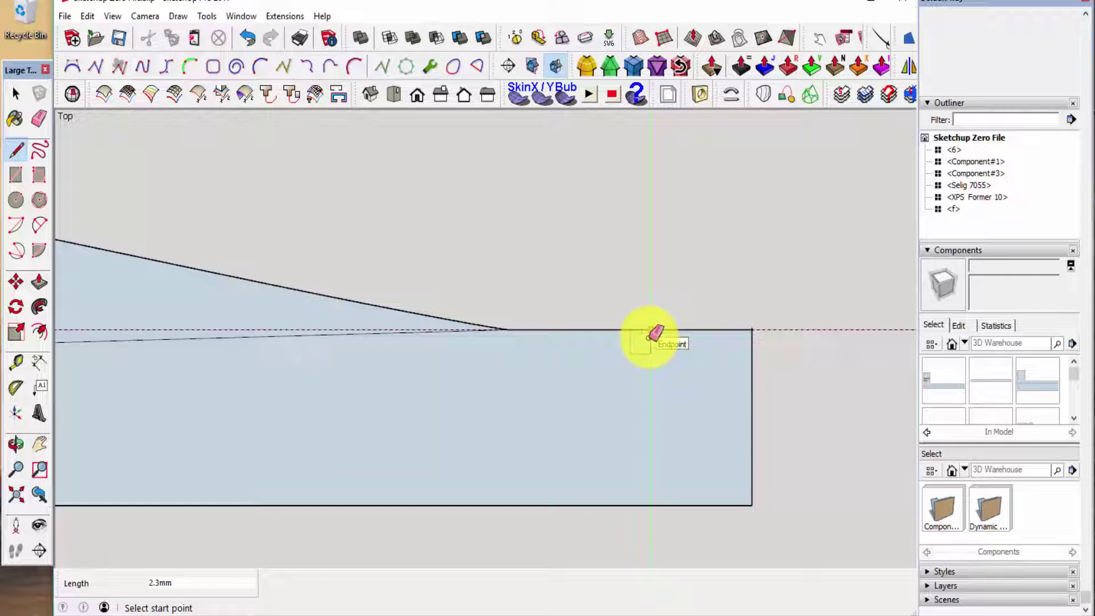
key(e)
click(640, 329)
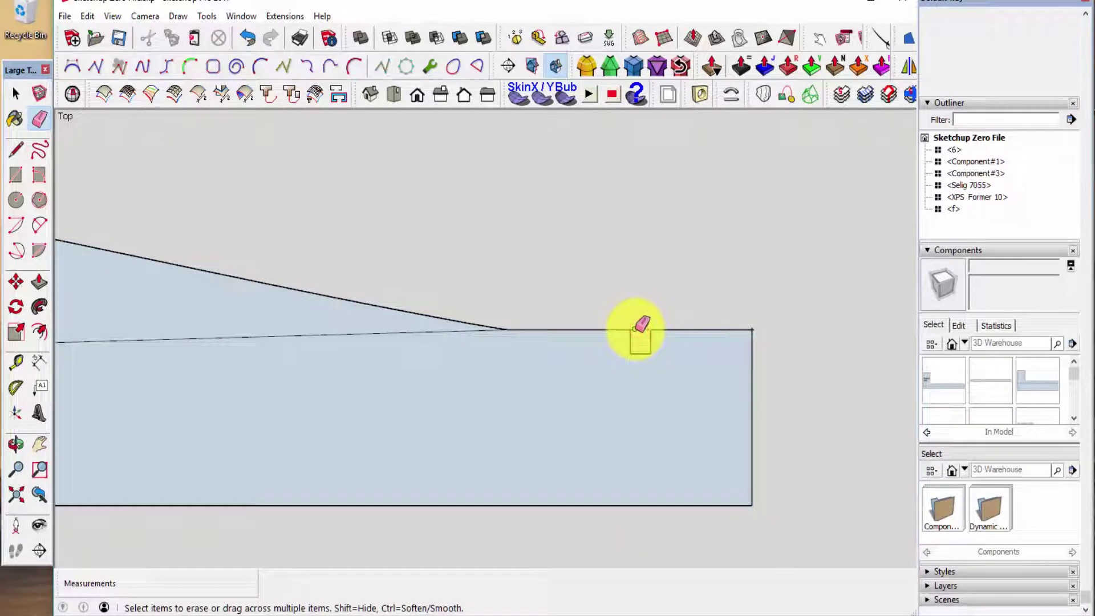
scroll(675, 368, down, 1)
key(space)
Draw a vertical line from the airfoil's leading-edge tip down to the lower edge of the piece.
scroll(641, 379, down, 3)
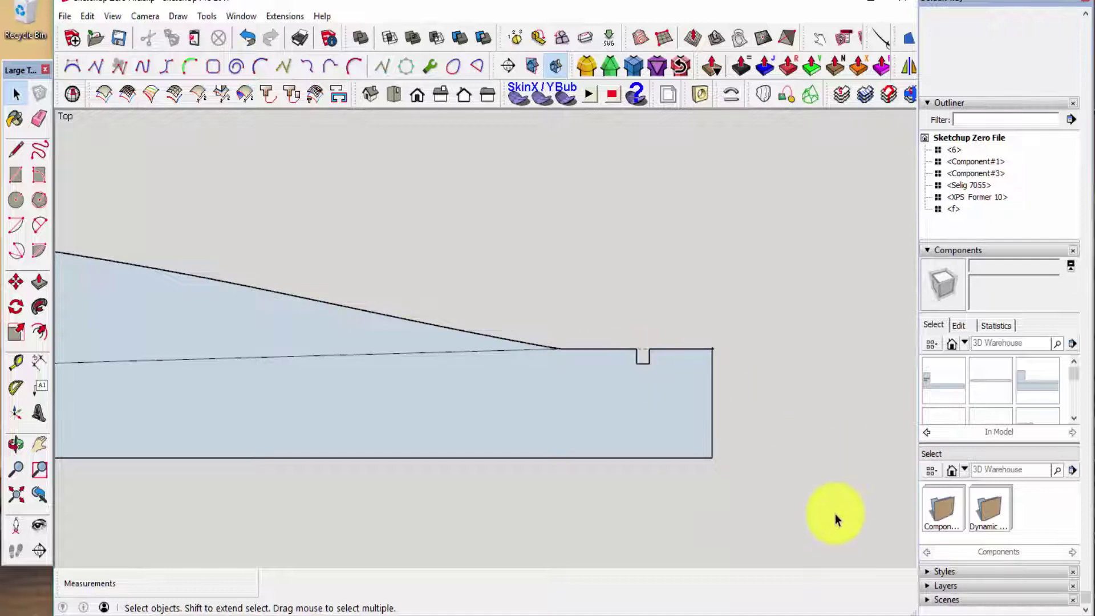
scroll(822, 370, down, 1)
scroll(833, 371, down, 4)
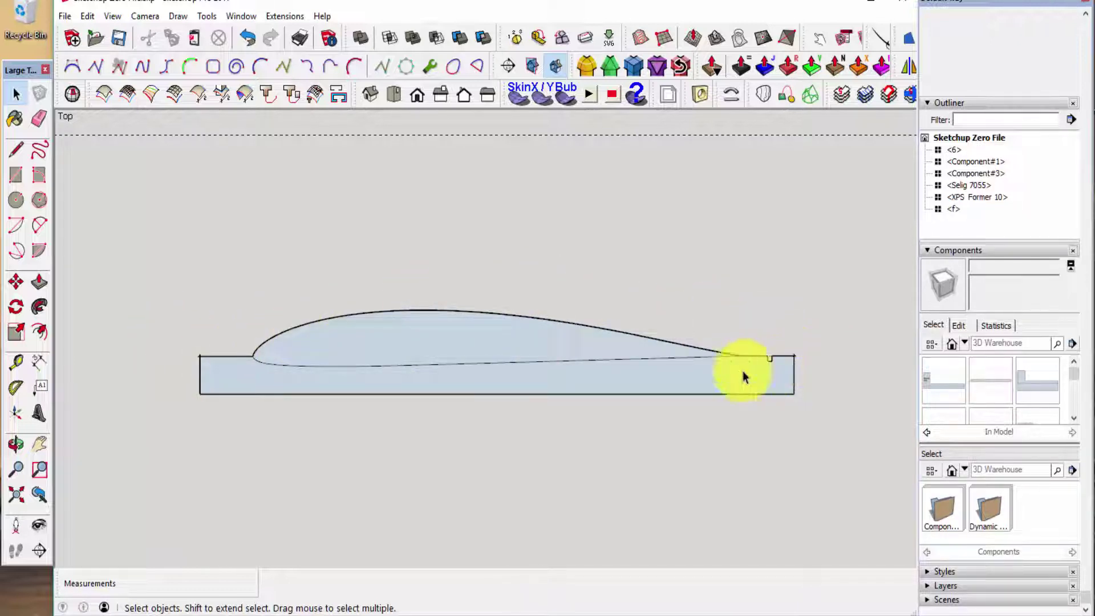
scroll(155, 421, up, 2)
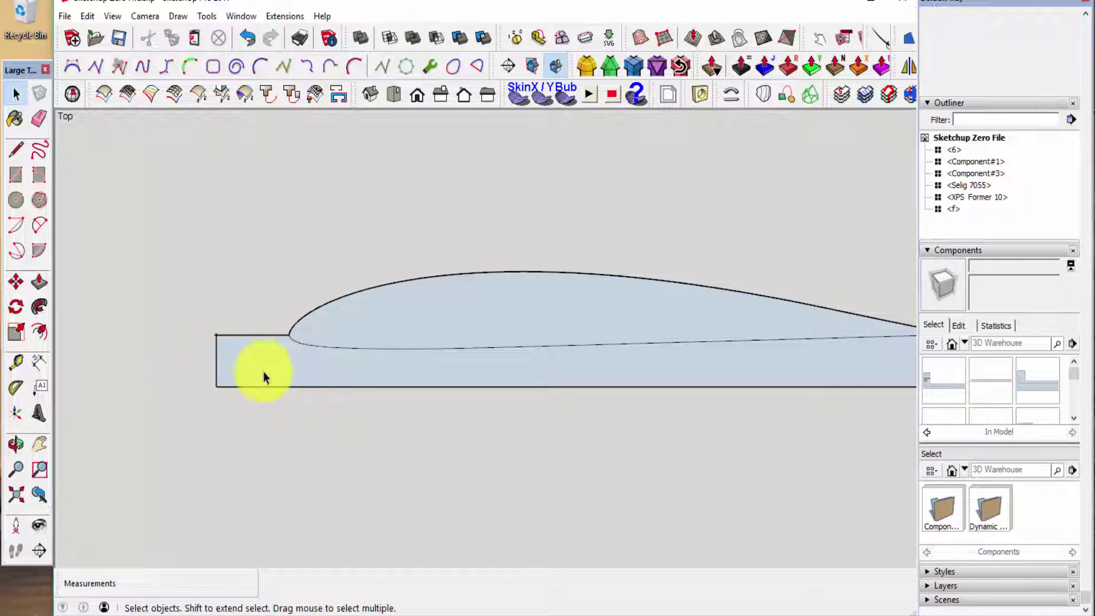
scroll(283, 385, up, 2)
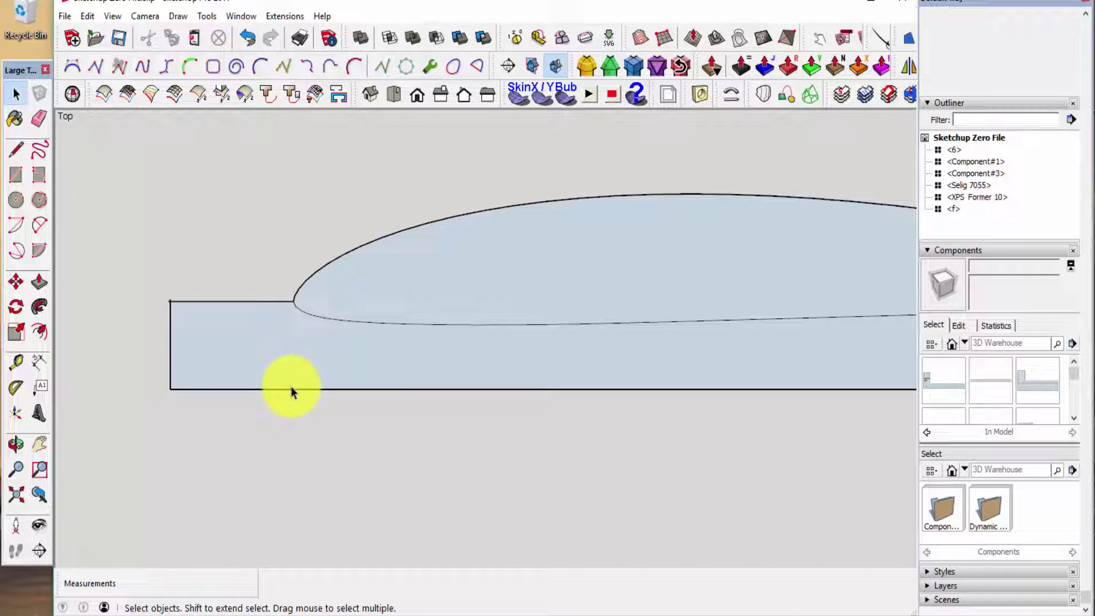
key(l)
scroll(289, 360, up, 2)
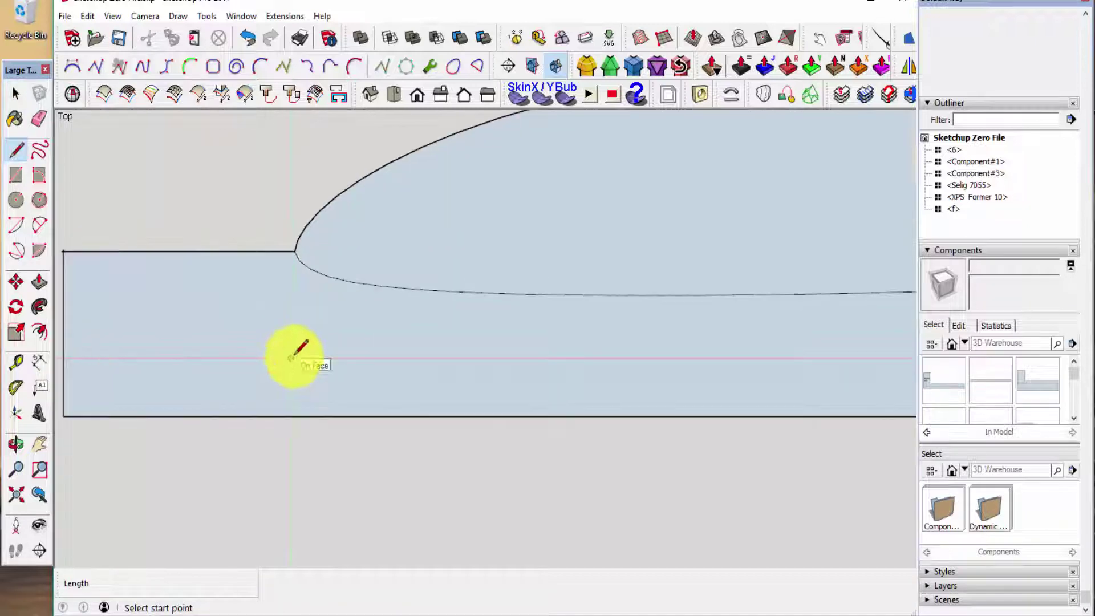
click(297, 253)
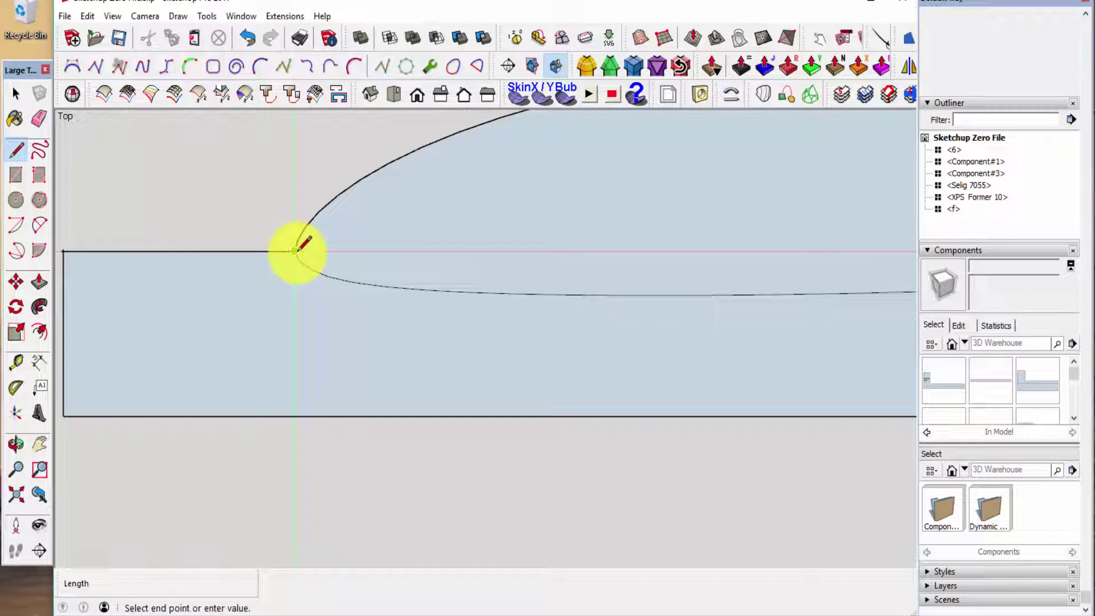
click(293, 417)
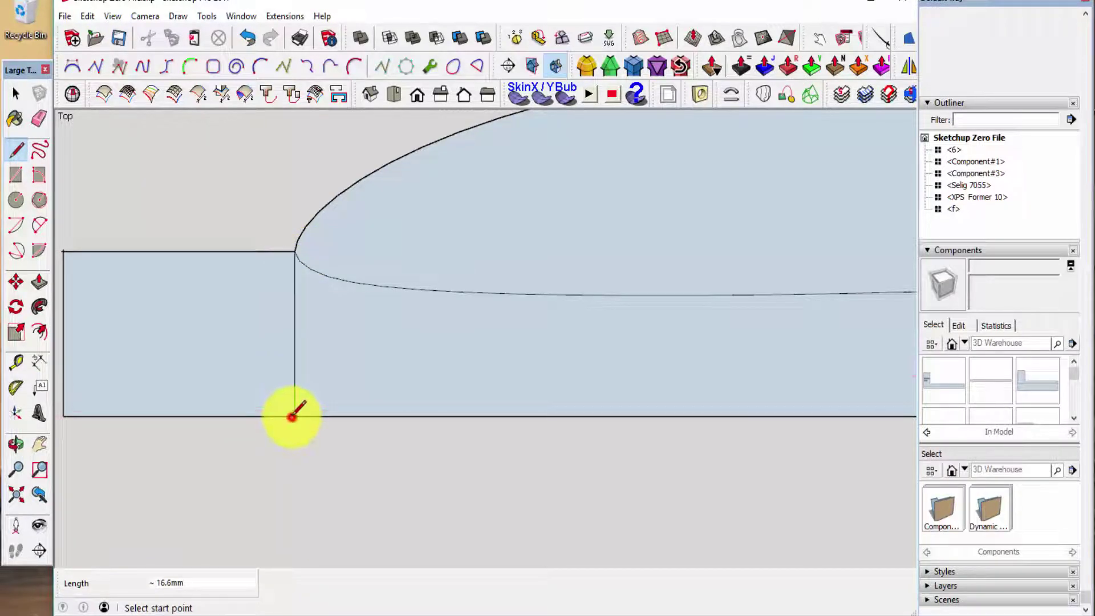
key(space)
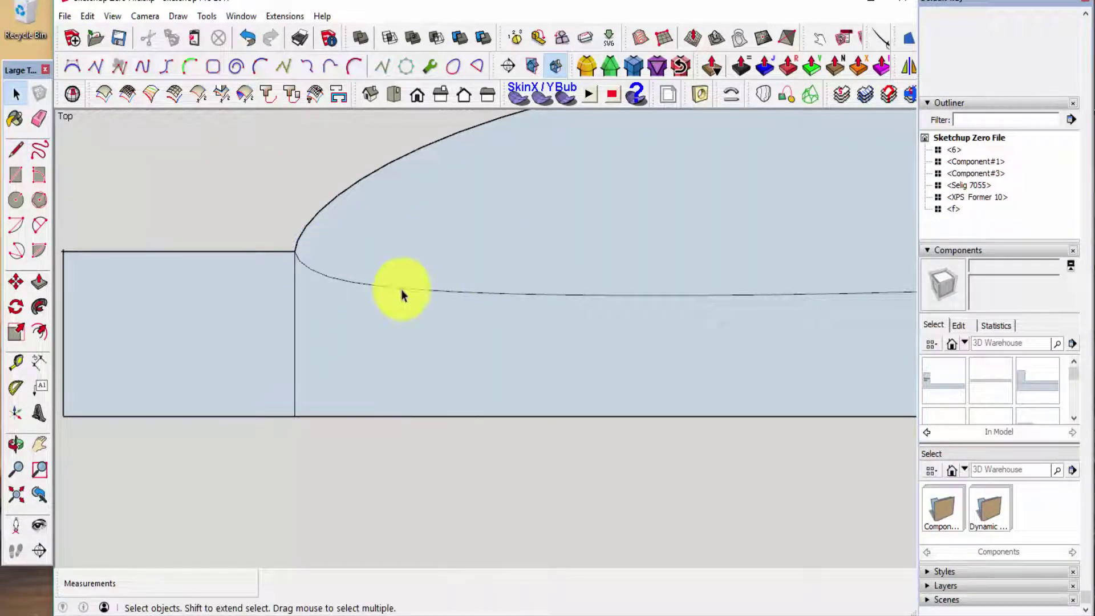
Place a horizontal guide line 4 mm above the lower edge of the leading-edge support.
scroll(391, 330, down, 1)
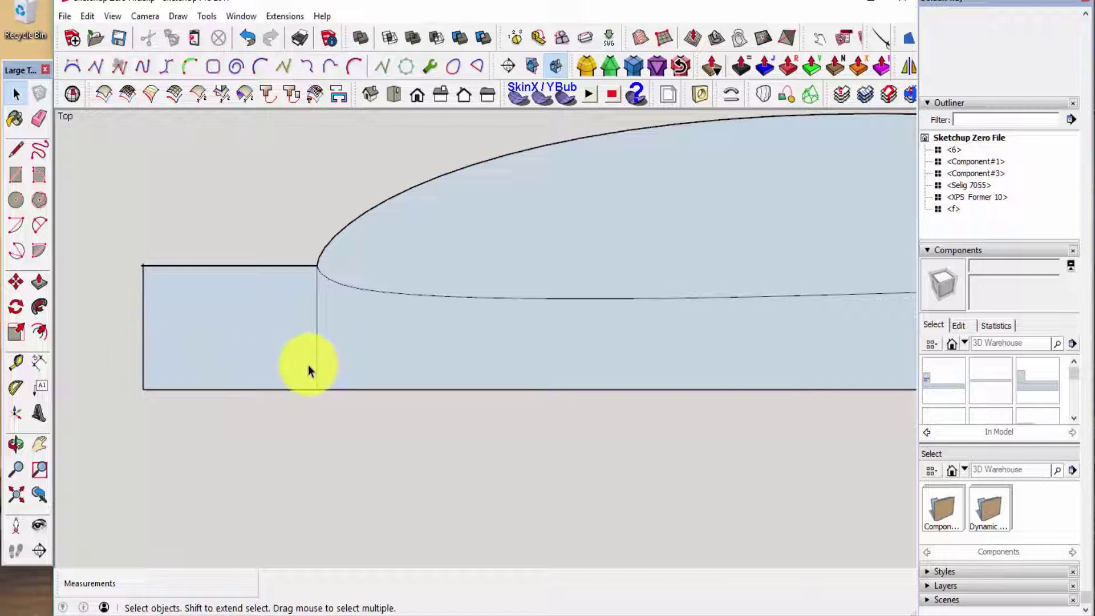
key(t)
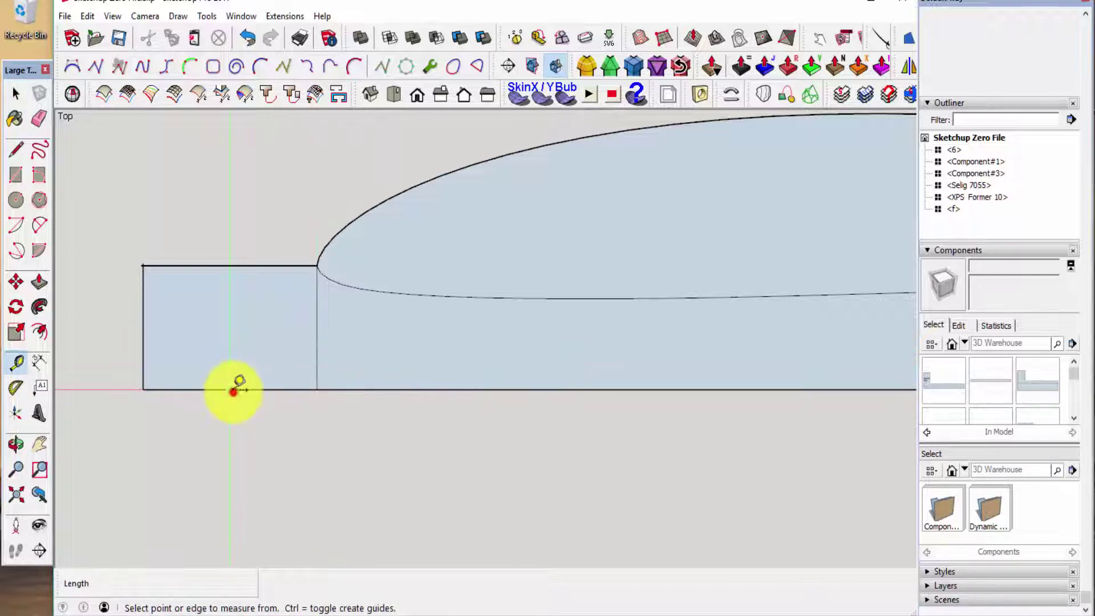
click(234, 390)
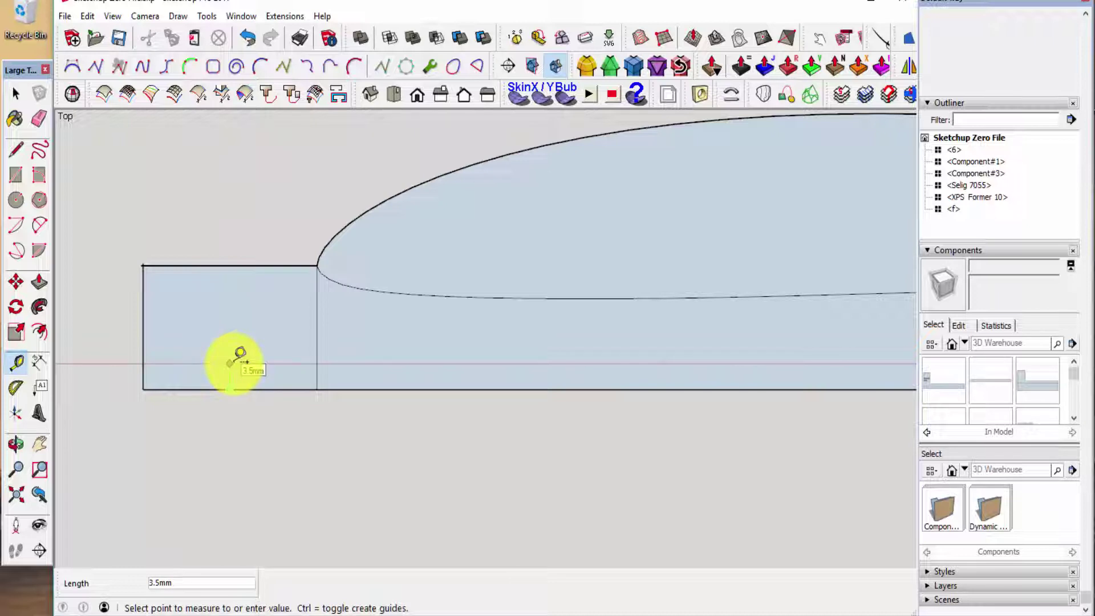
text(4)
key(Return)
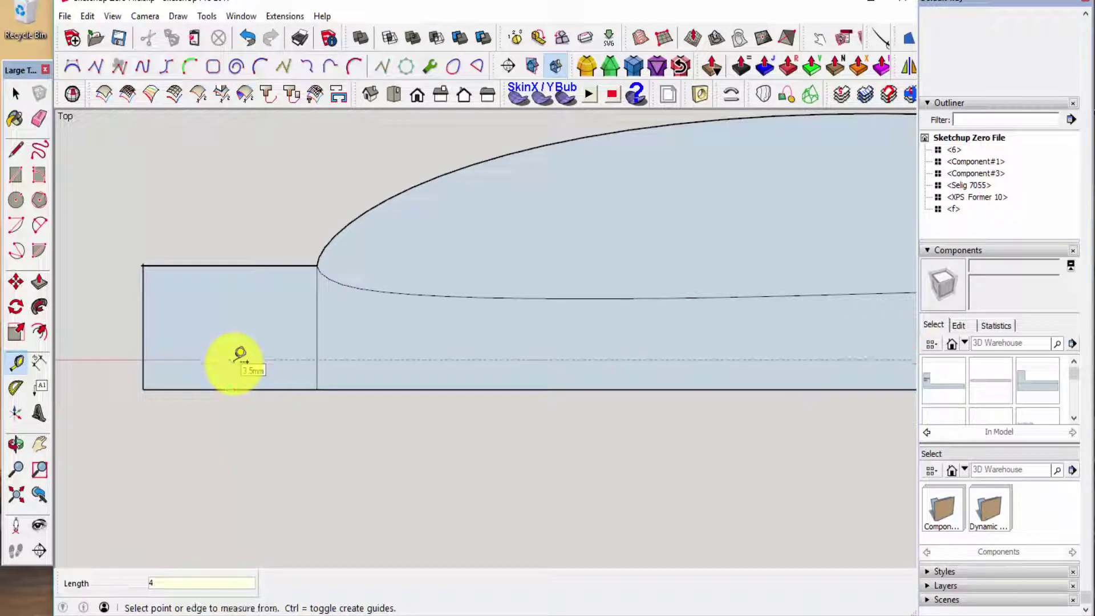
Draw a line along the 4 mm guide across the leading-edge support and erase the support's outer edges below it.
key(l)
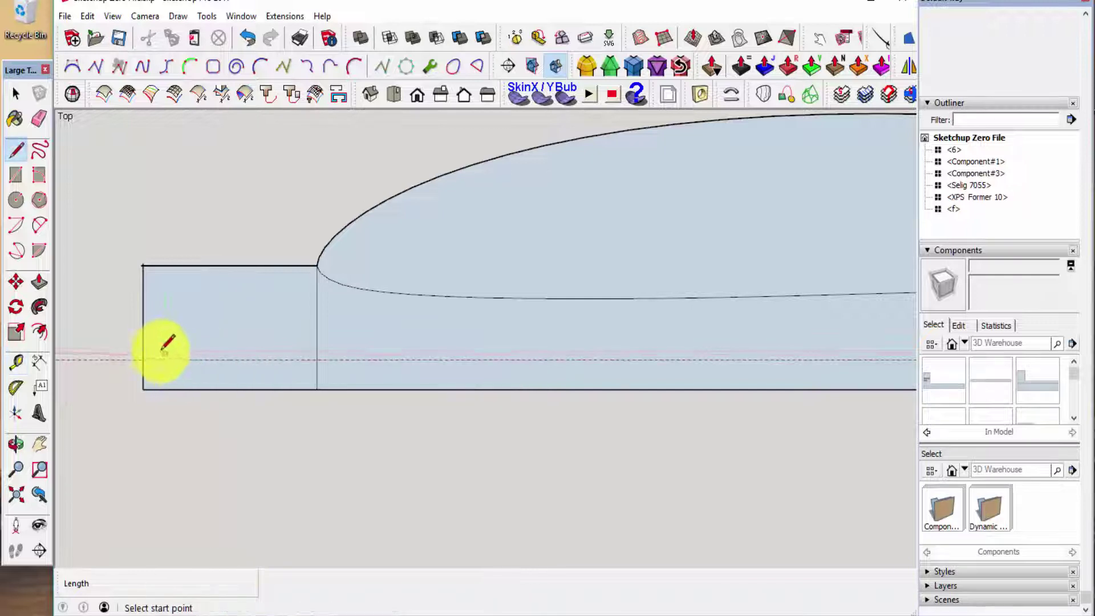
click(143, 360)
click(316, 359)
key(space)
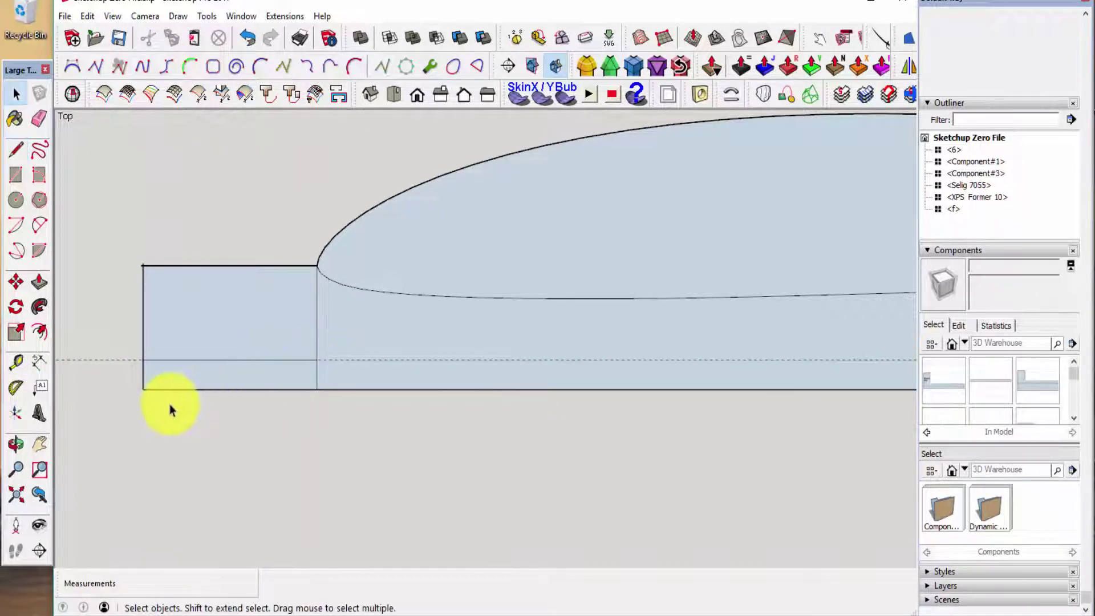
key(e)
drag(161, 390, 144, 378)
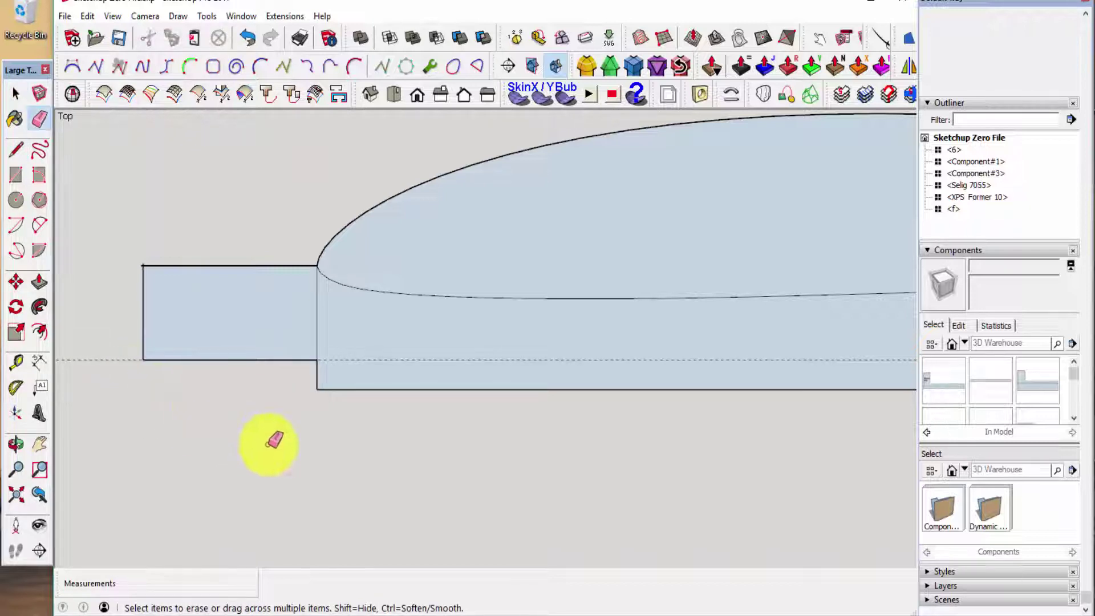
scroll(181, 436, down, 1)
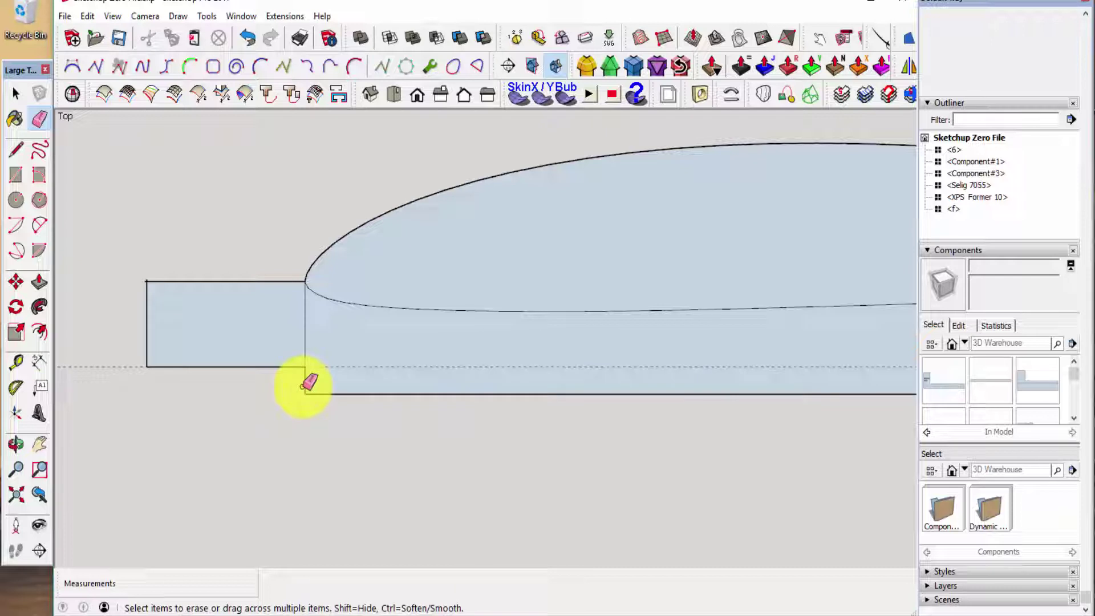
Erase the horizontal guide line 4 mm above the lower edge of the jig profile.
key(space)
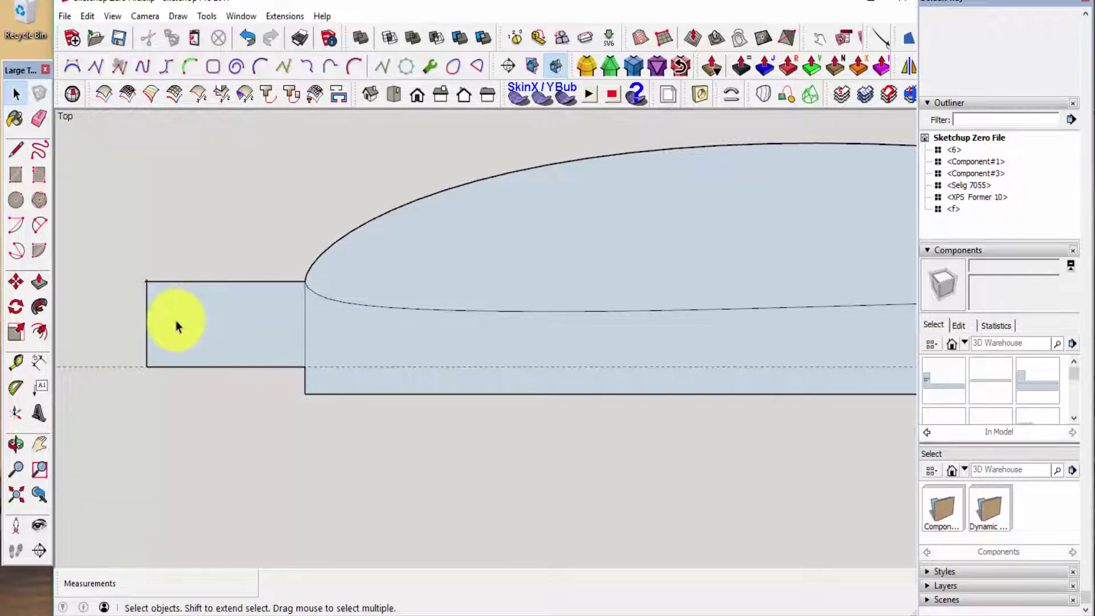
scroll(102, 342, down, 3)
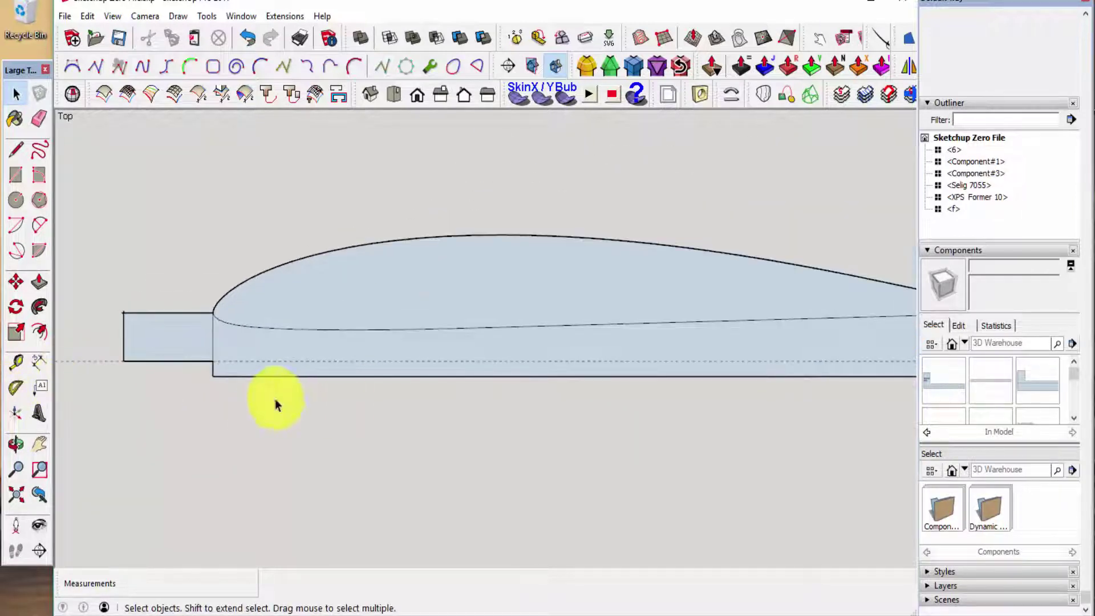
scroll(231, 382, down, 2)
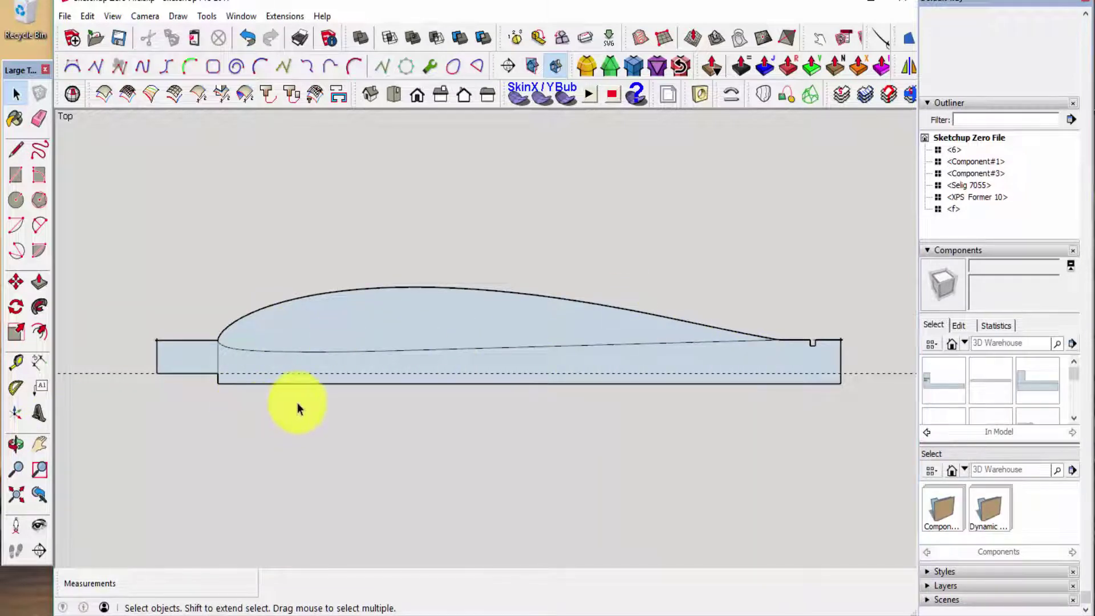
scroll(297, 402, up, 1)
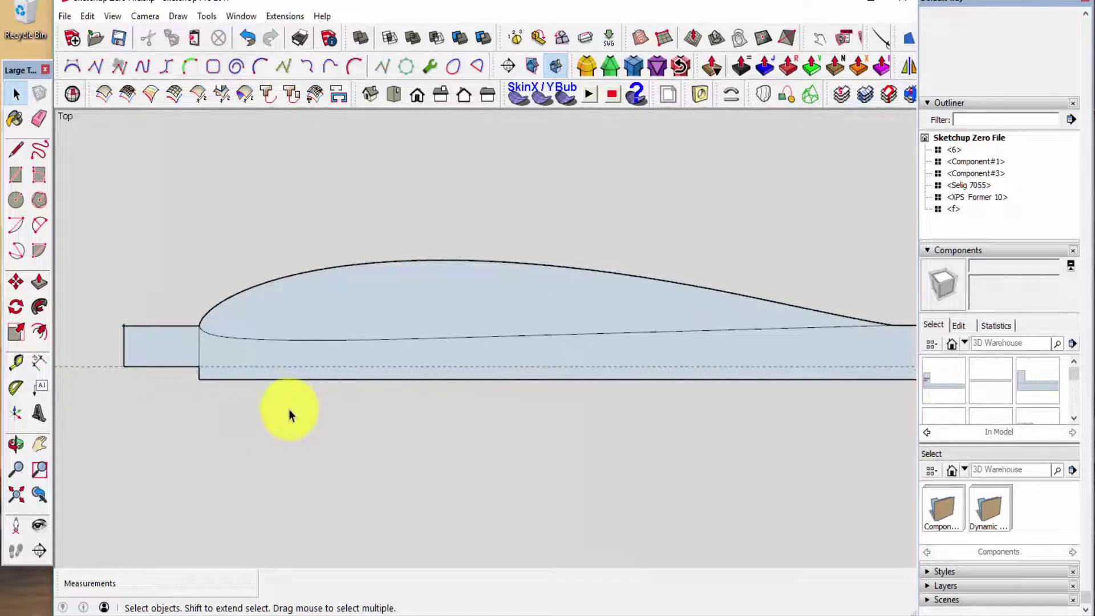
scroll(139, 398, down, 2)
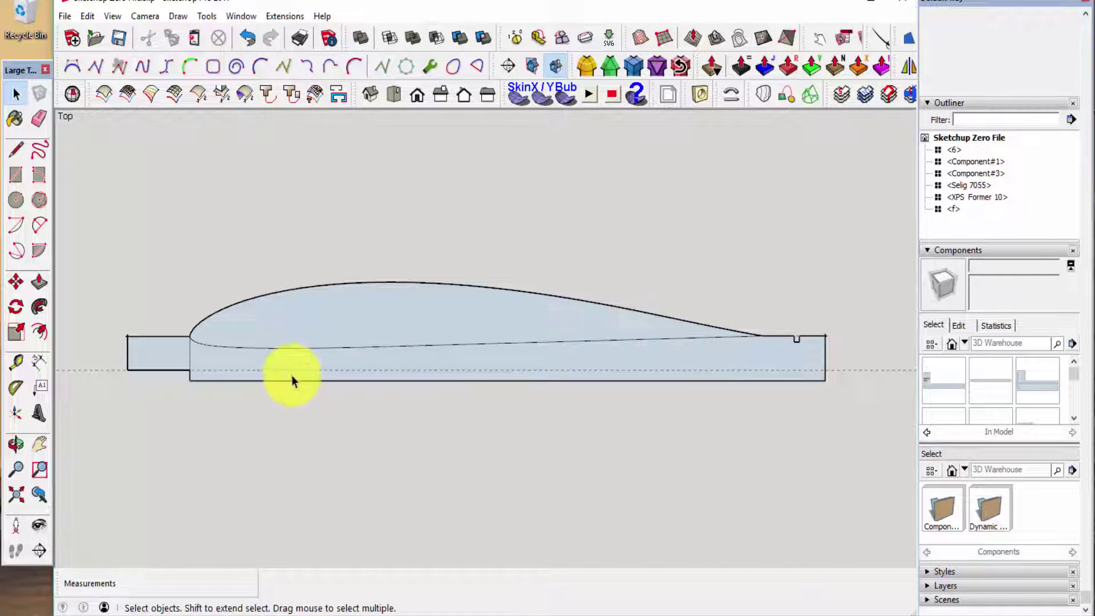
scroll(269, 379, up, 3)
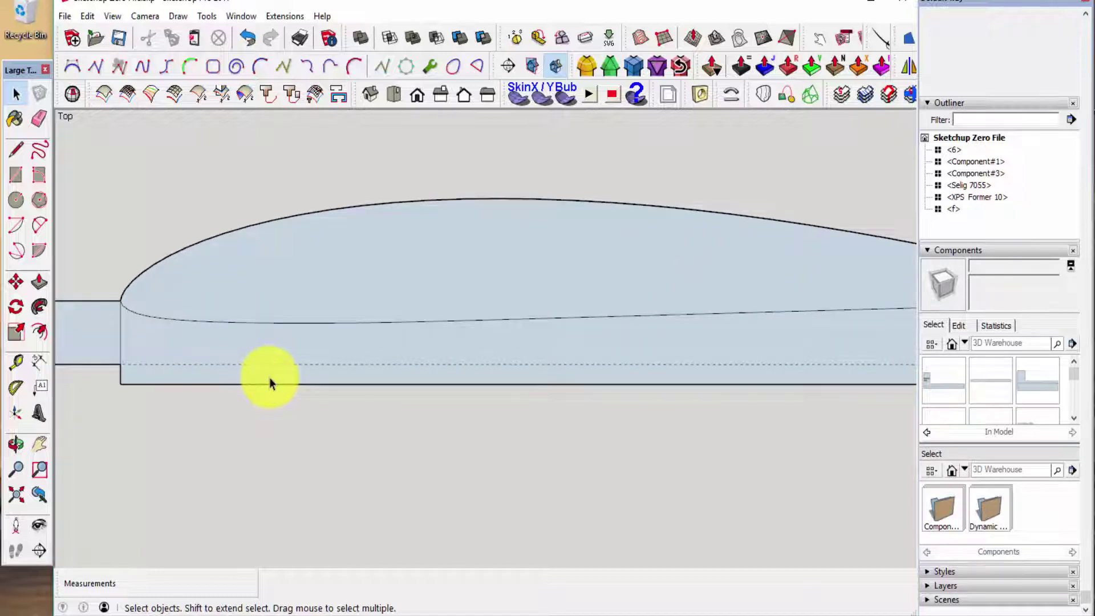
key(t)
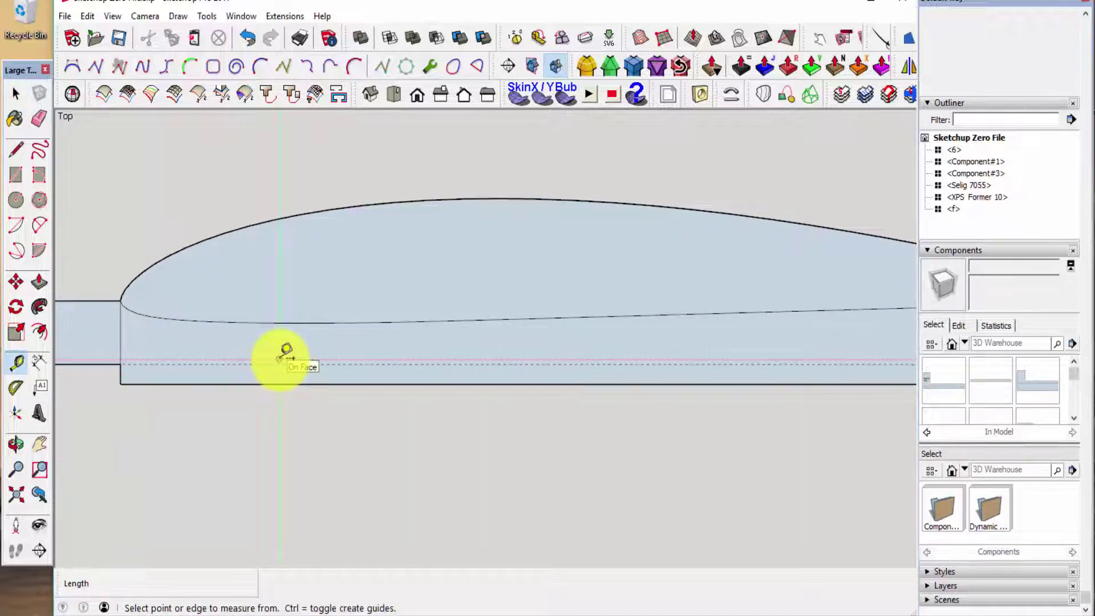
key(e)
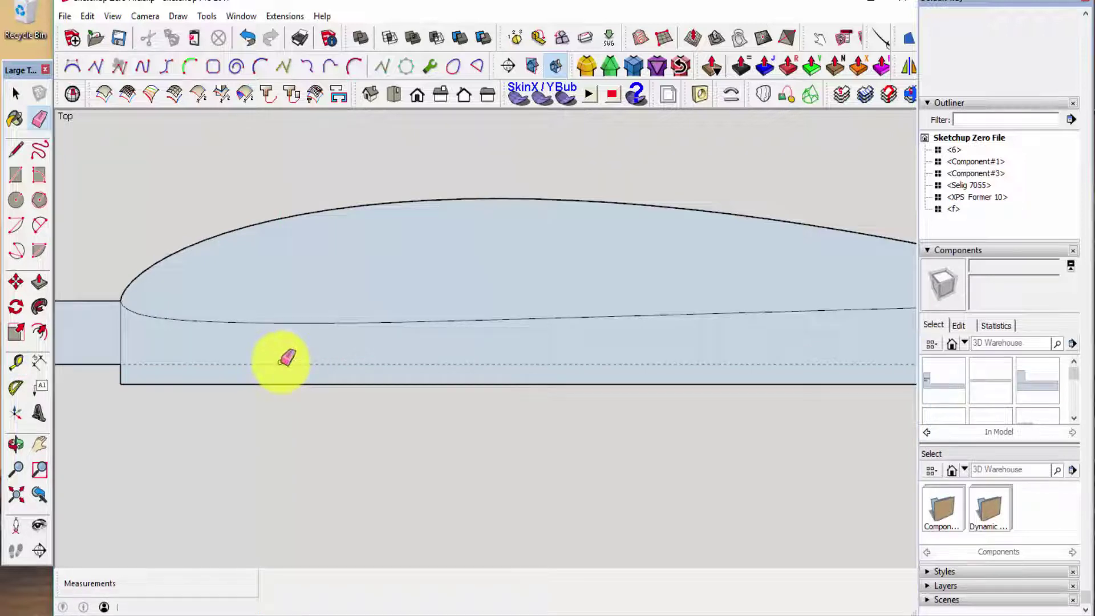
scroll(283, 362, down, 4)
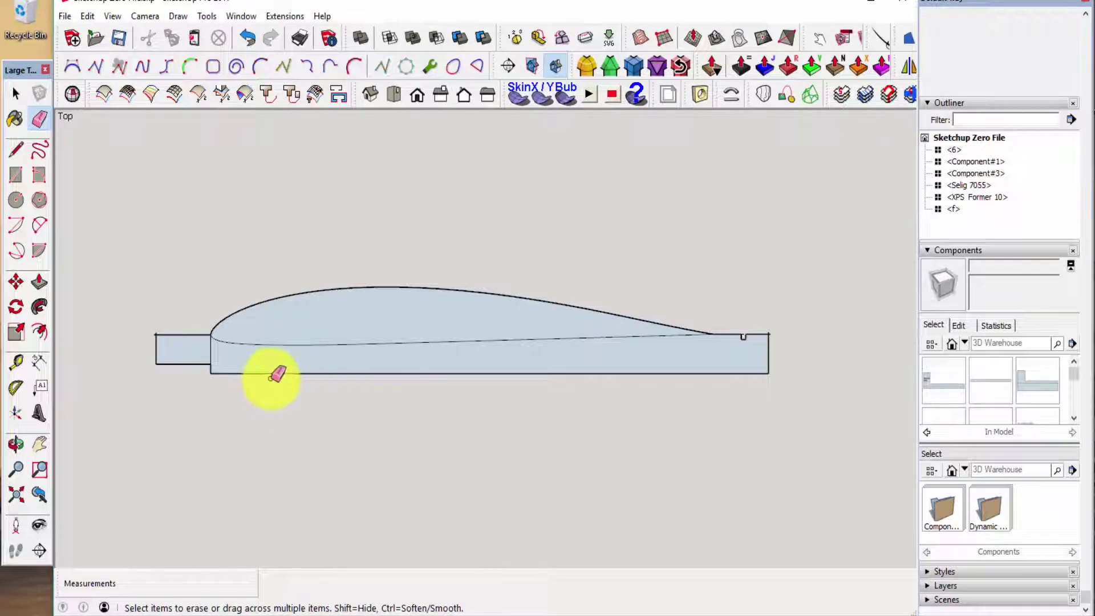
scroll(247, 362, up, 3)
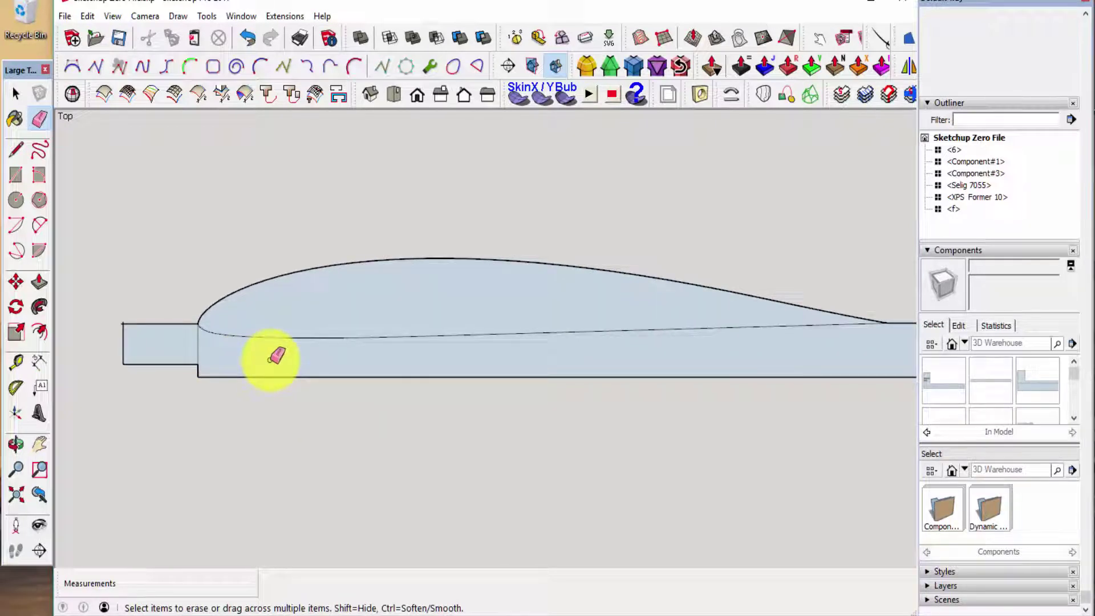
Place a horizontal guide line 6 mm above the lower edge of the jig profile.
key(space)
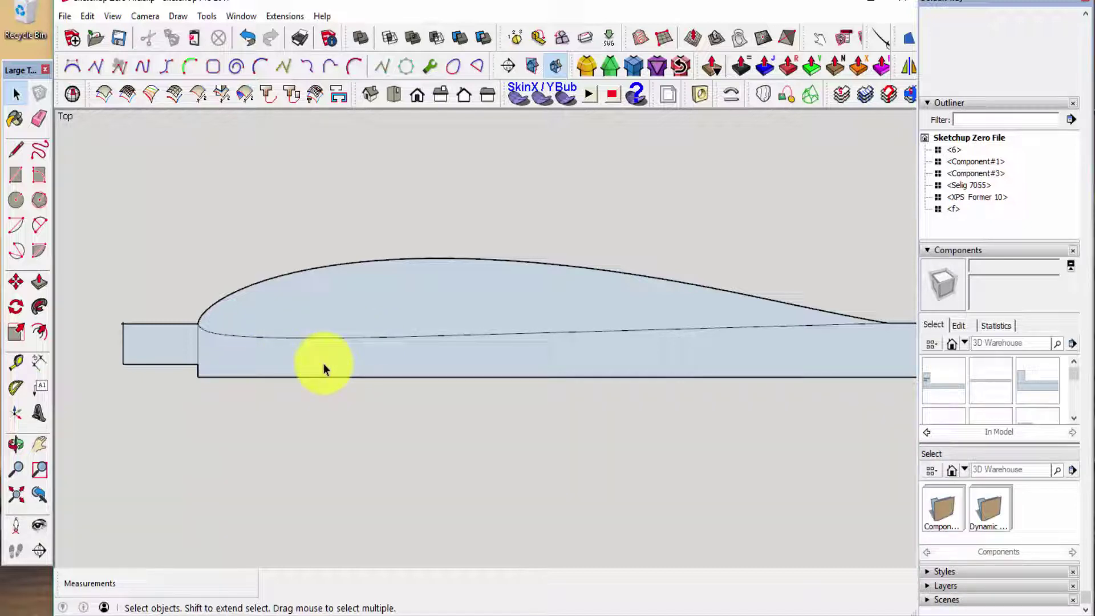
key(t)
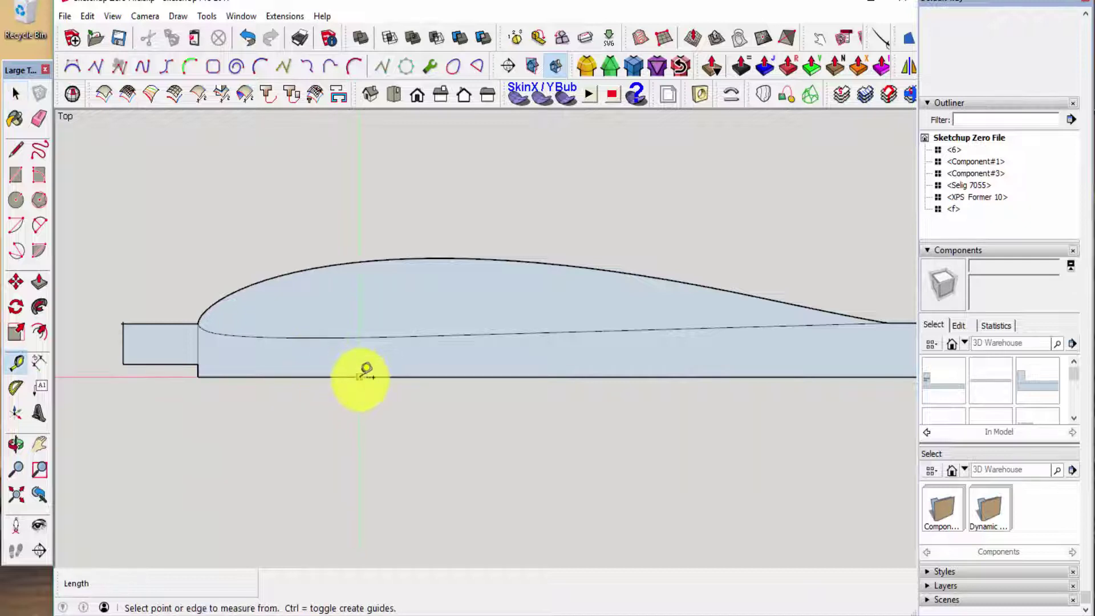
click(360, 377)
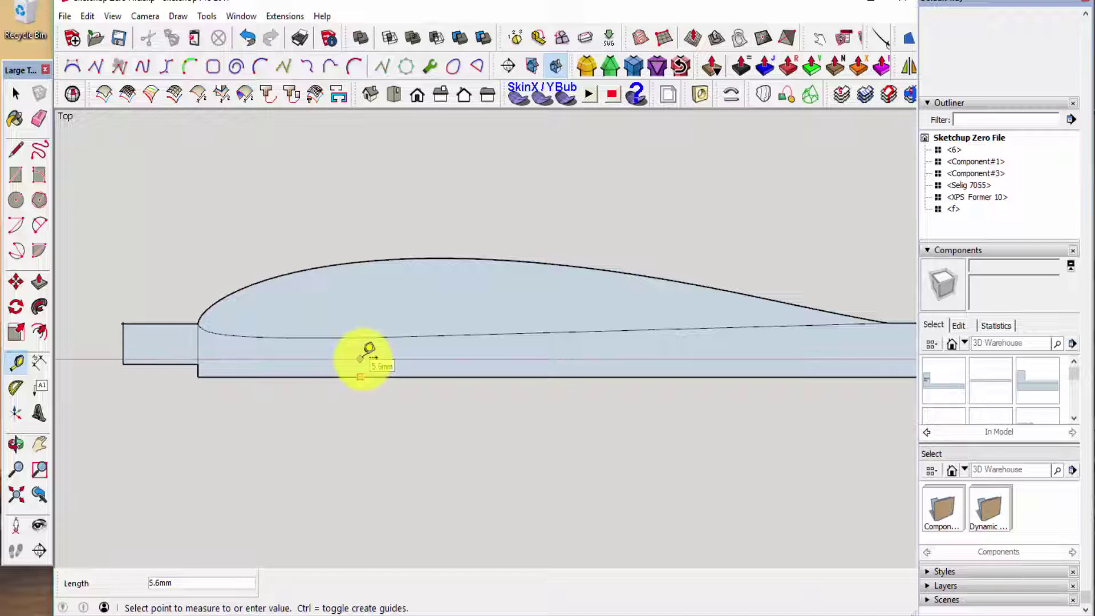
text(6)
key(Return)
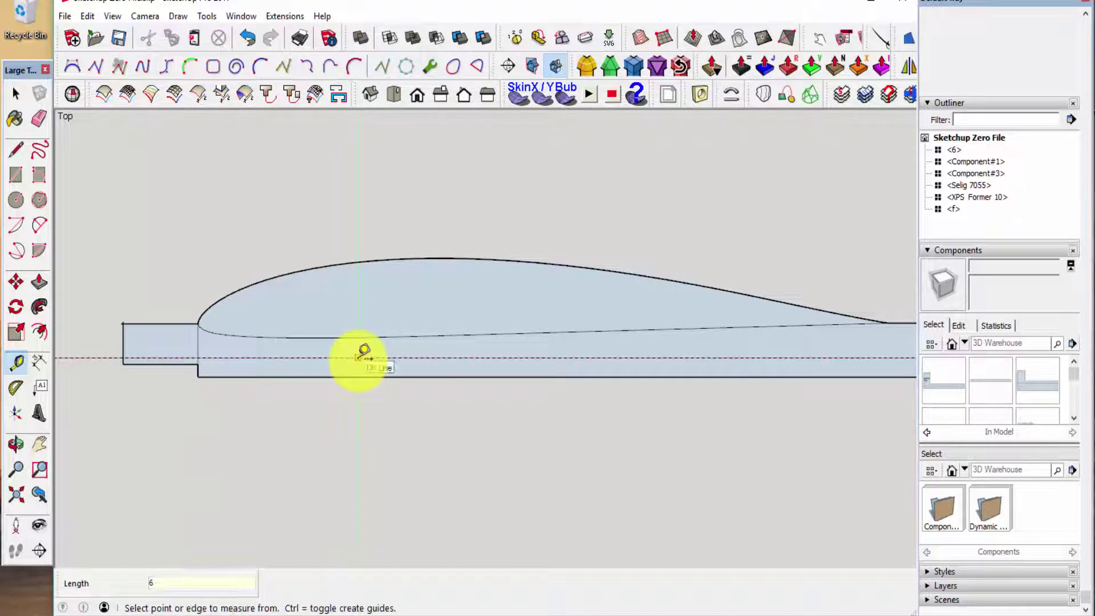
key(space)
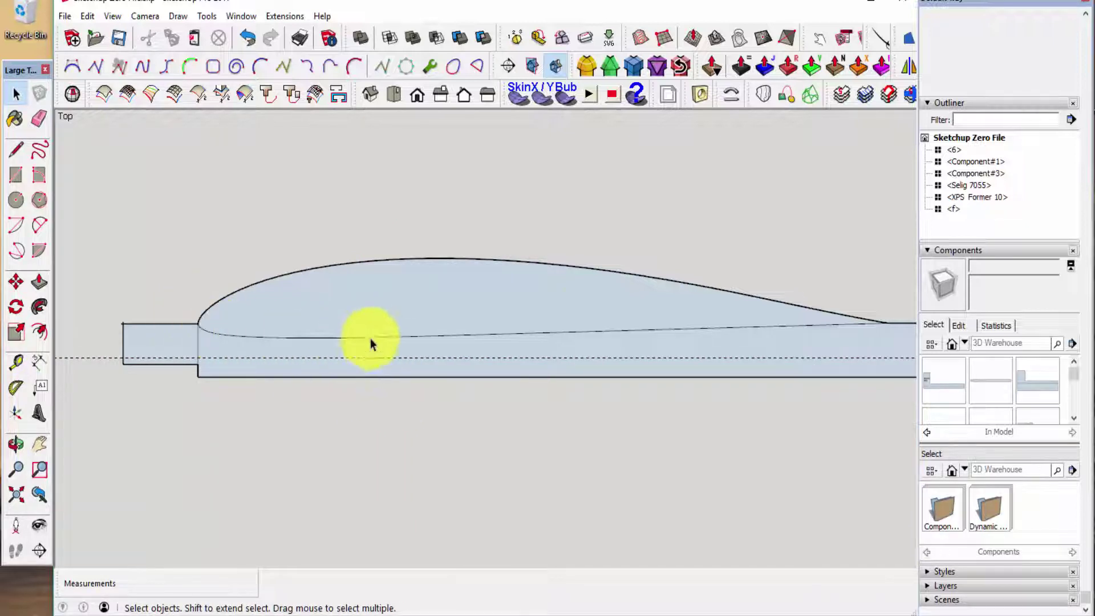
Draw a circle of 1 mm radius centred on the 6 mm guide line, just behind the airfoil's leading edge.
scroll(227, 376, up, 2)
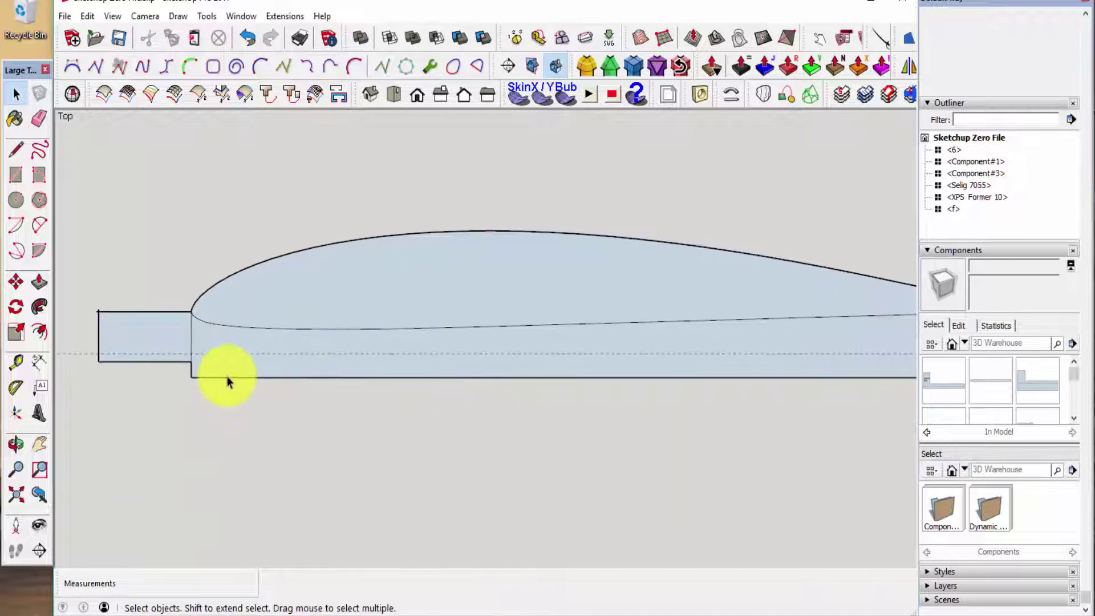
key(c)
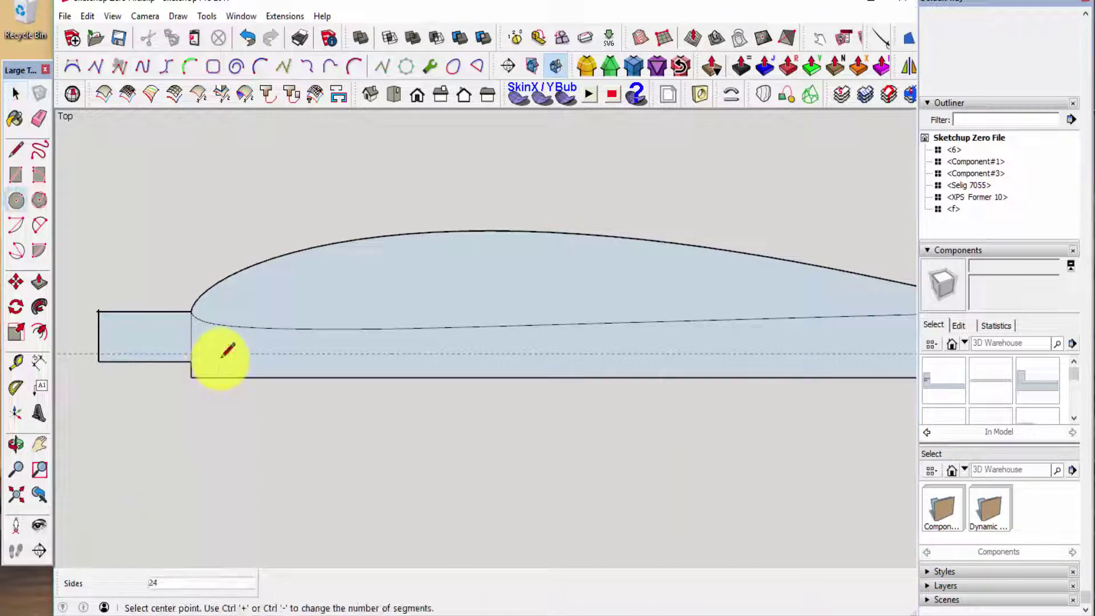
click(16, 200)
scroll(254, 345, up, 2)
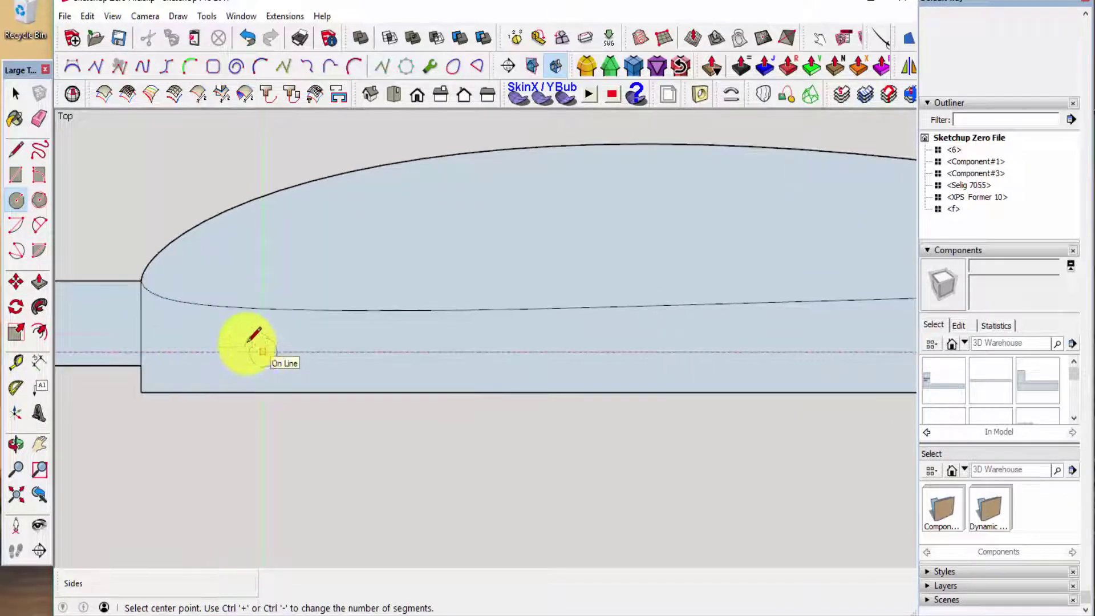
click(214, 351)
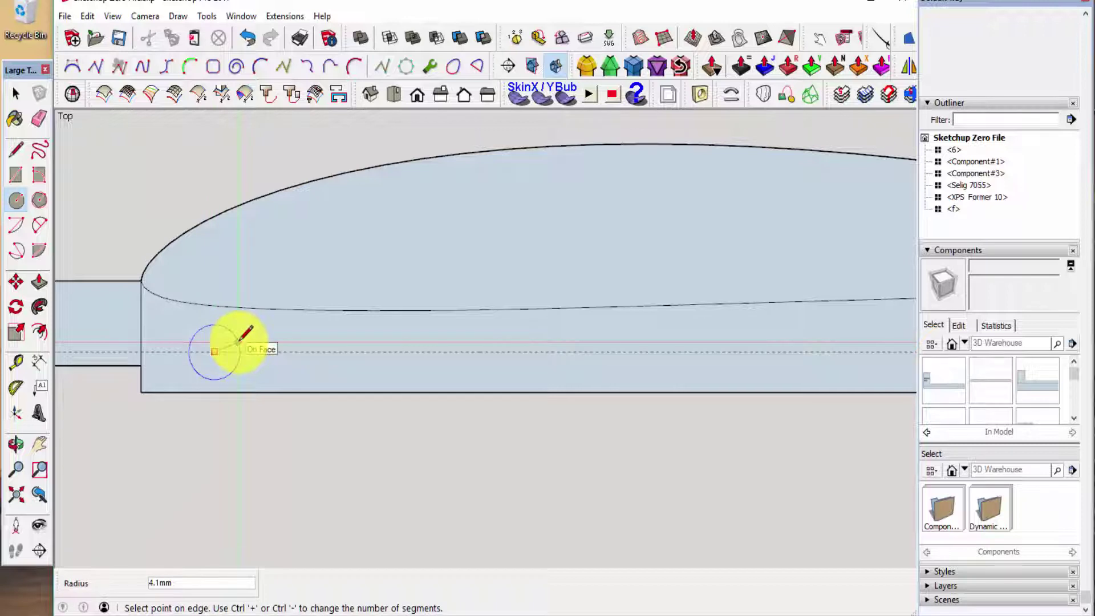
key(Return)
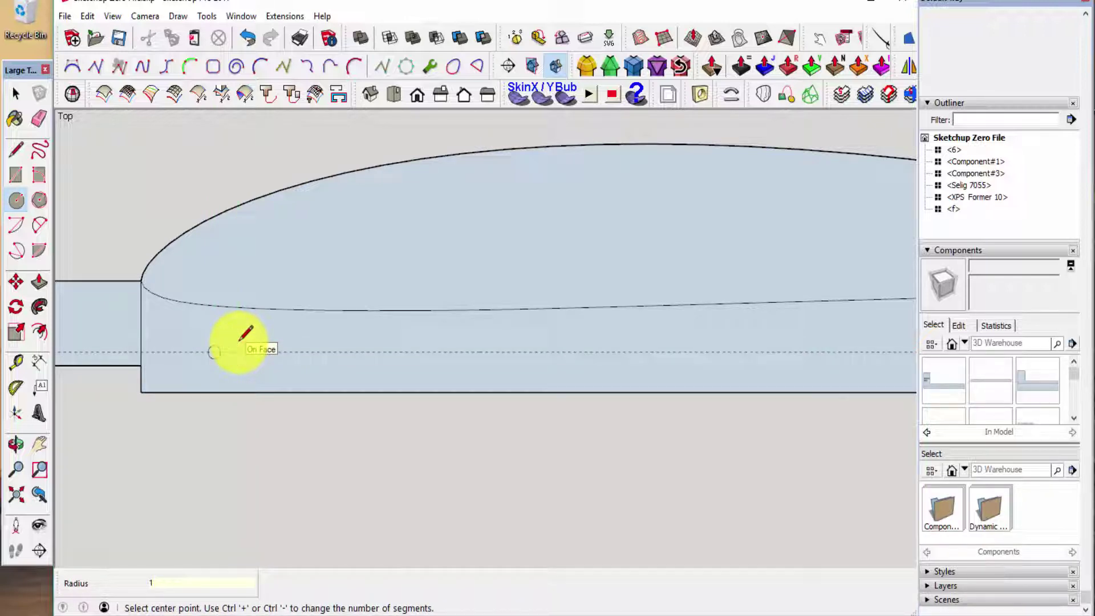
Delete the face inside the small circle near the leading edge to make it a hole.
key(space)
scroll(214, 359, up, 5)
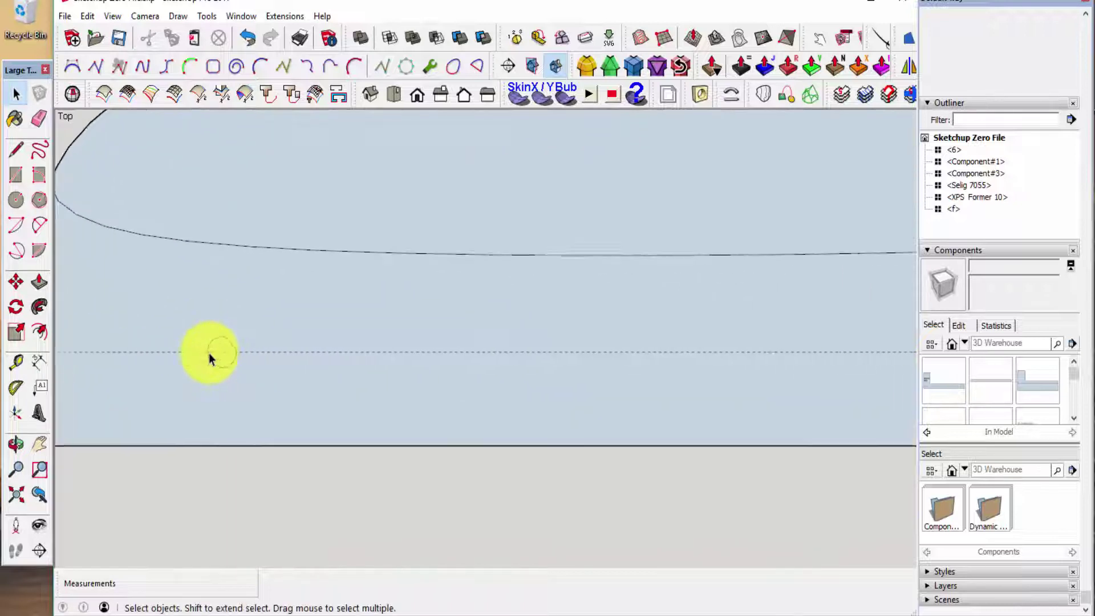
click(222, 351)
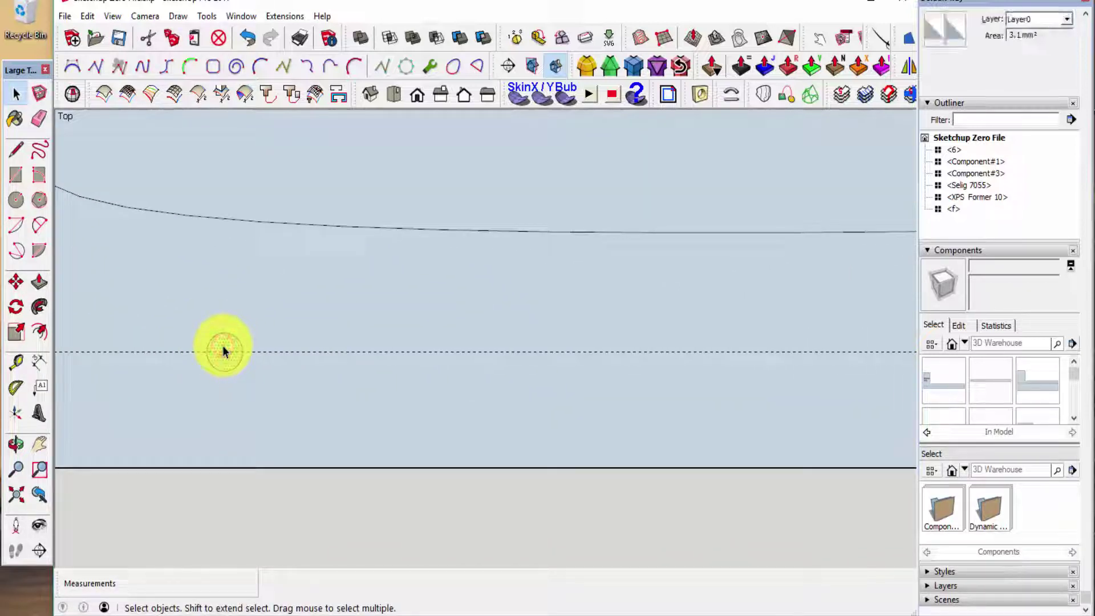
key(Delete)
scroll(201, 361, down, 3)
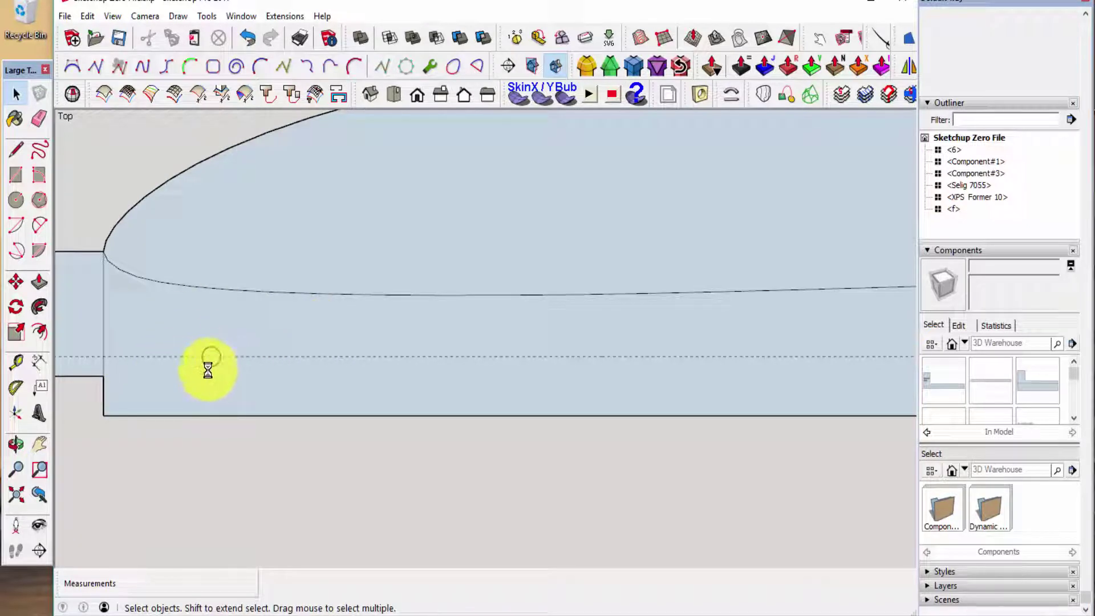
scroll(206, 359, down, 5)
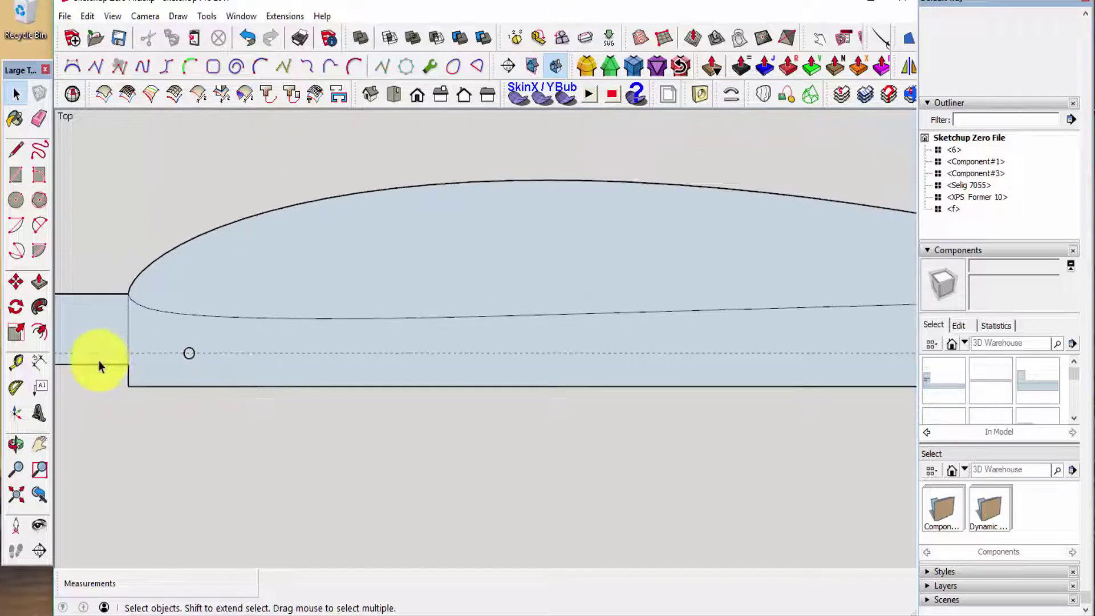
Draw a circle of 1 mm radius centred on the guide line, just ahead of the airfoil's trailing edge.
scroll(70, 374, down, 1)
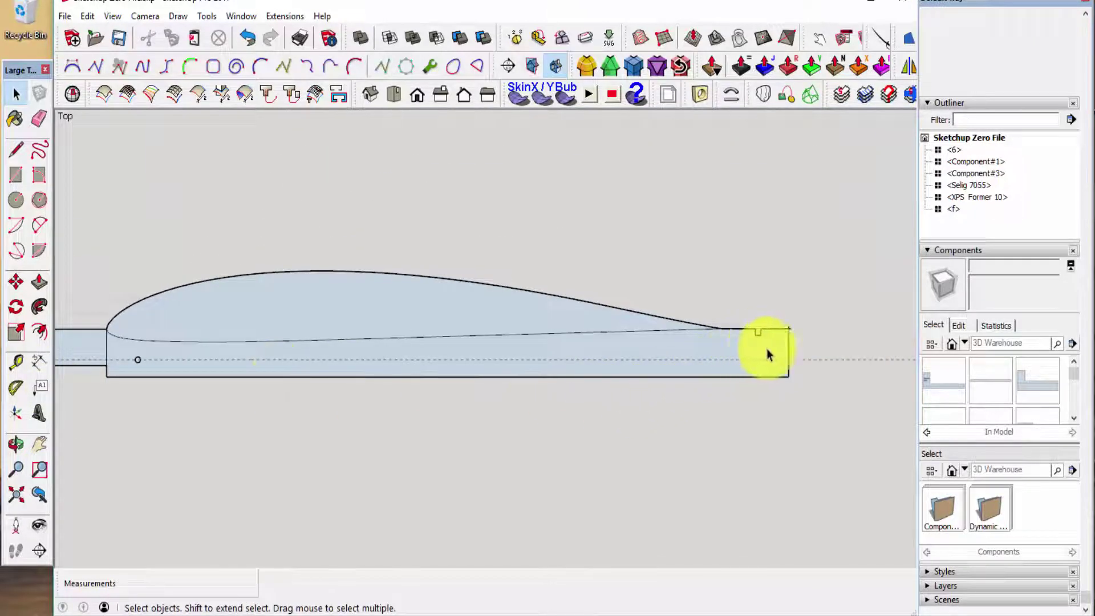
scroll(658, 369, up, 3)
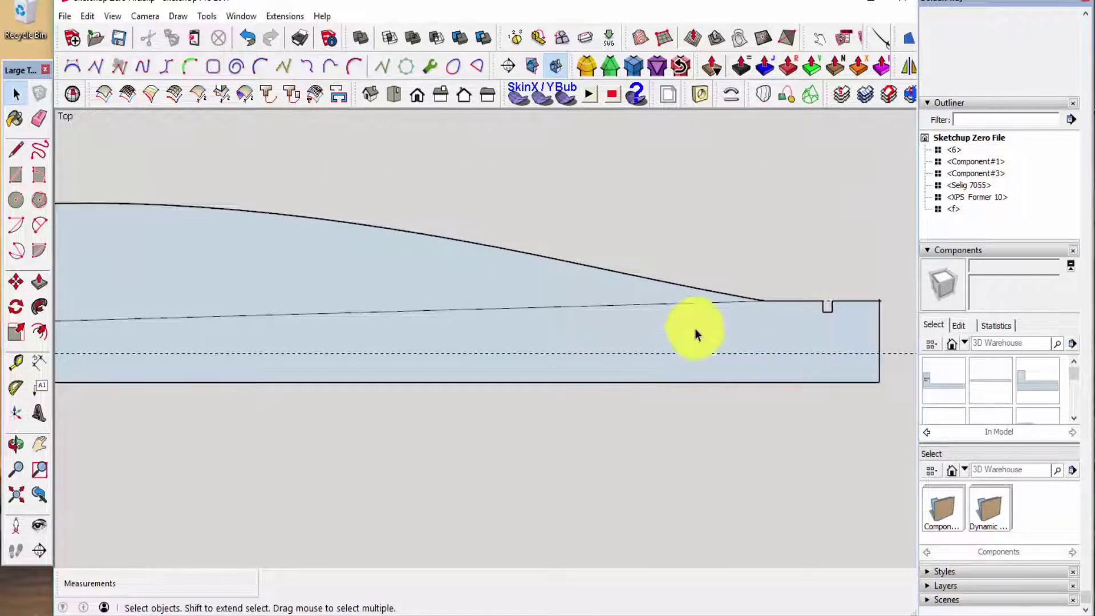
scroll(706, 340, up, 2)
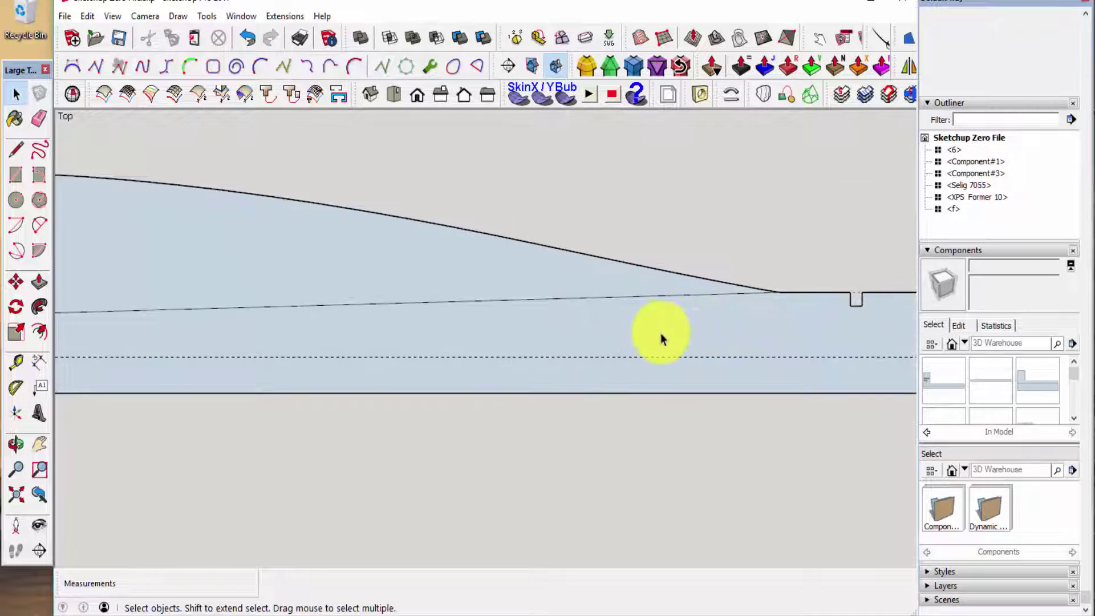
key(c)
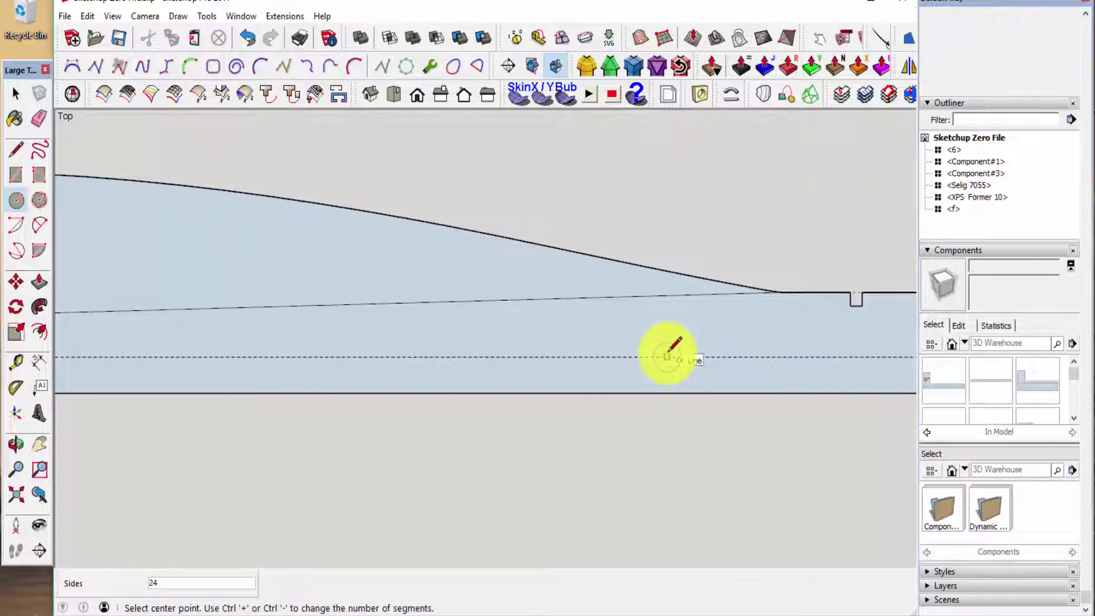
click(668, 356)
text(1)
key(Return)
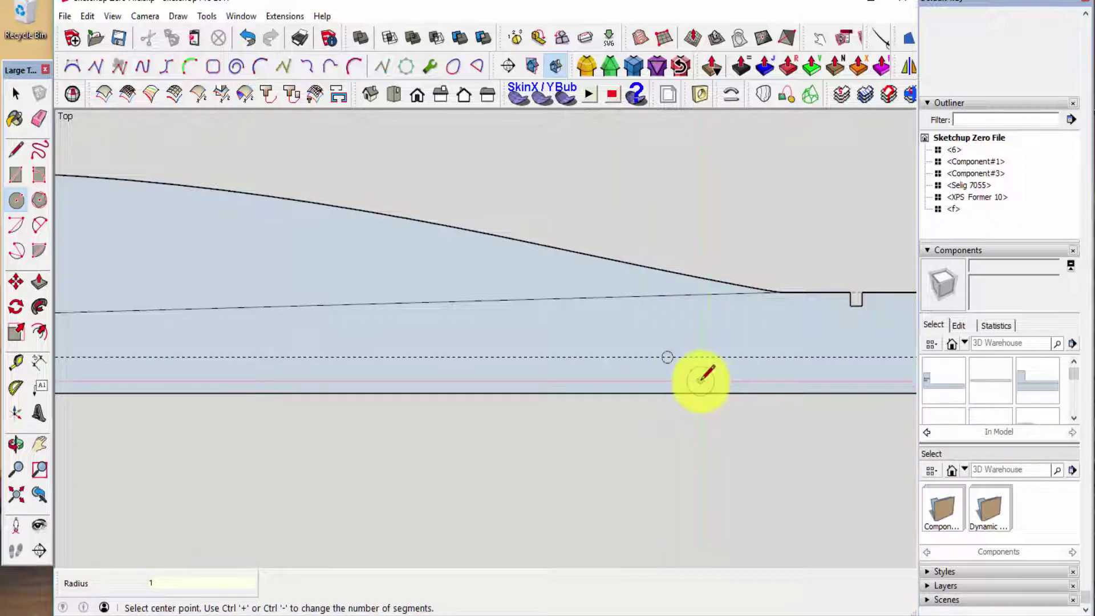
Delete the face inside the small circle near the trailing edge to make it a hole.
key(space)
scroll(659, 365, up, 5)
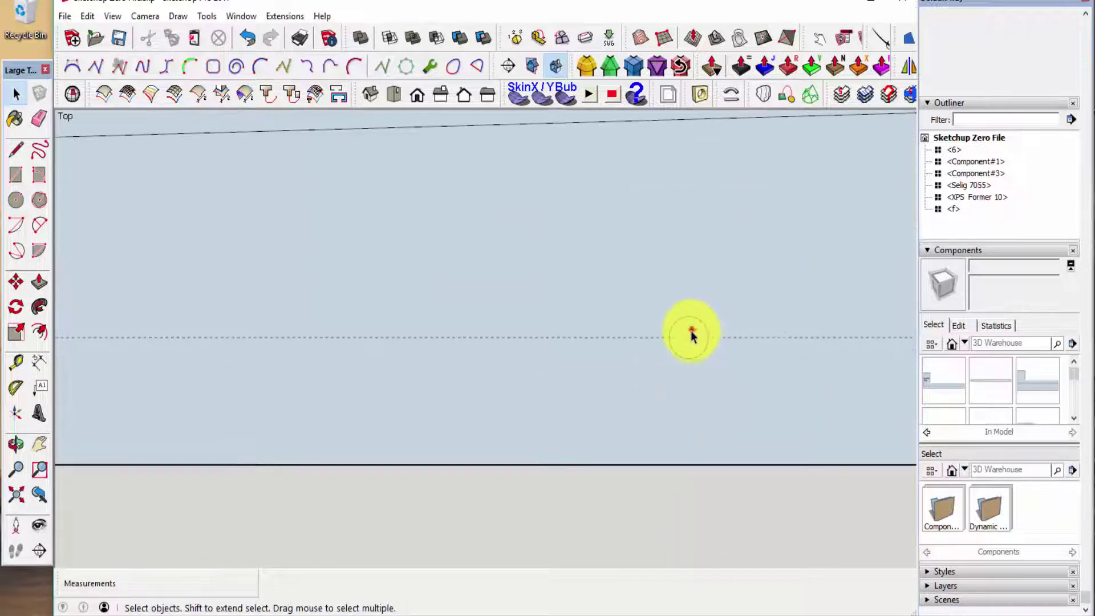
click(690, 334)
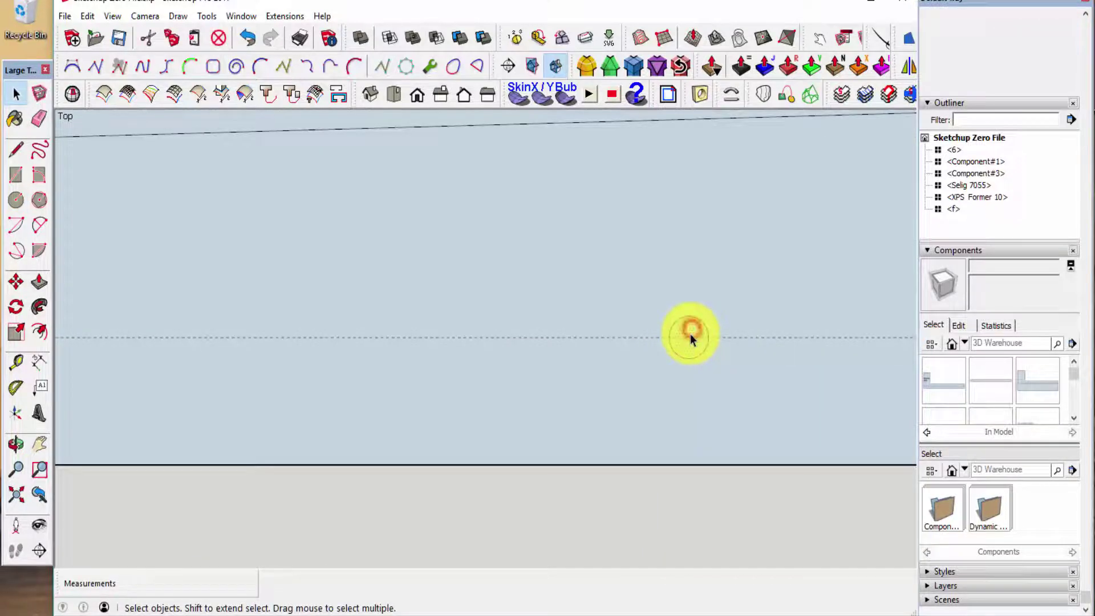
click(721, 339)
scroll(721, 339, down, 8)
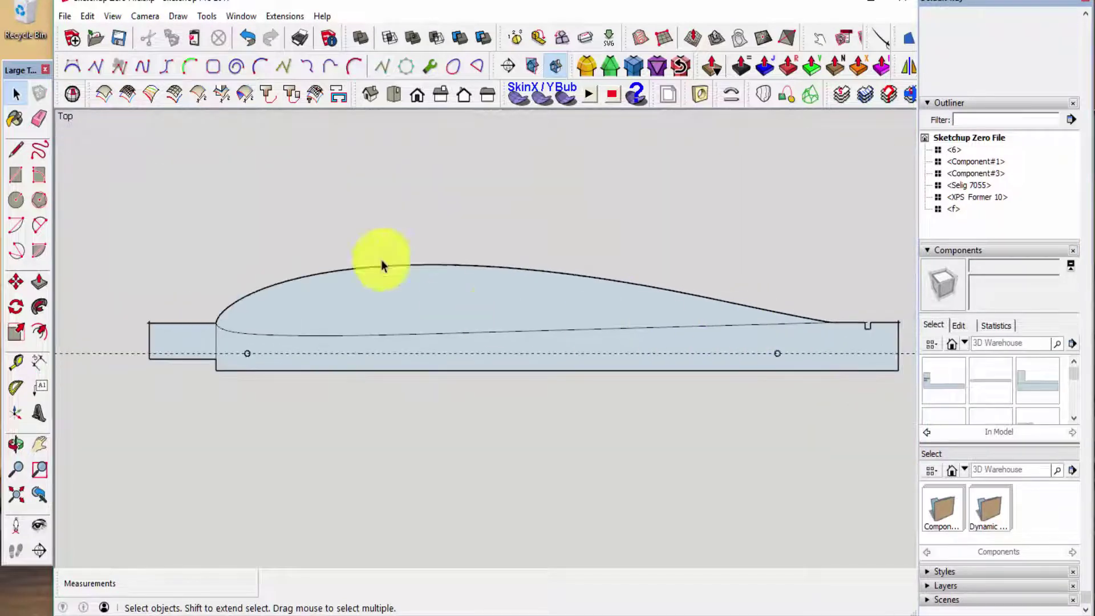
Draw a circle of 1 mm radius centred on the guide line, between the two existing small holes.
scroll(463, 362, up, 2)
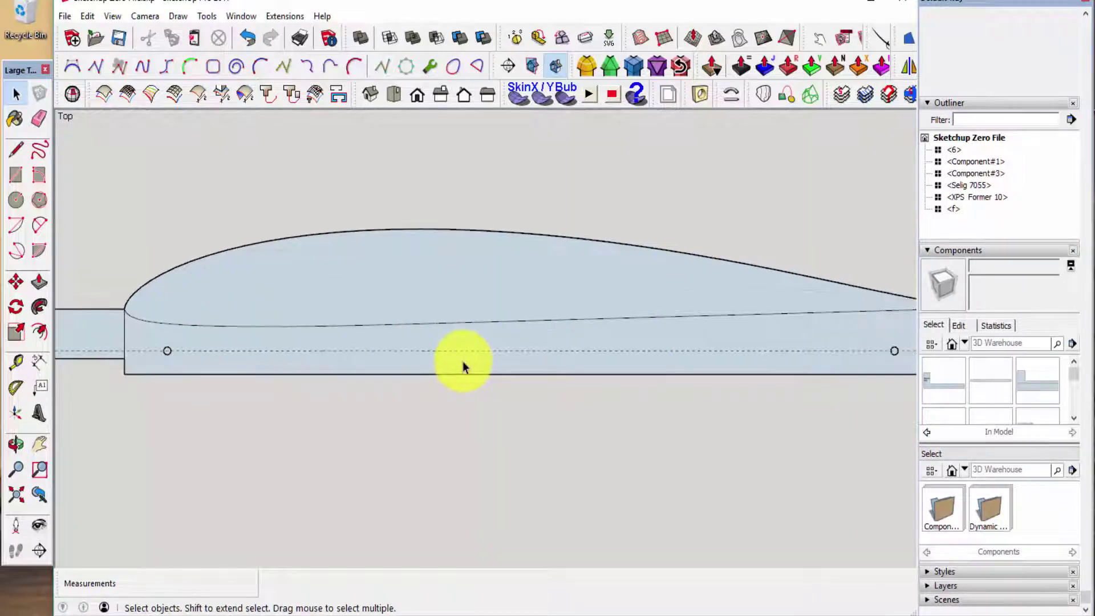
key(c)
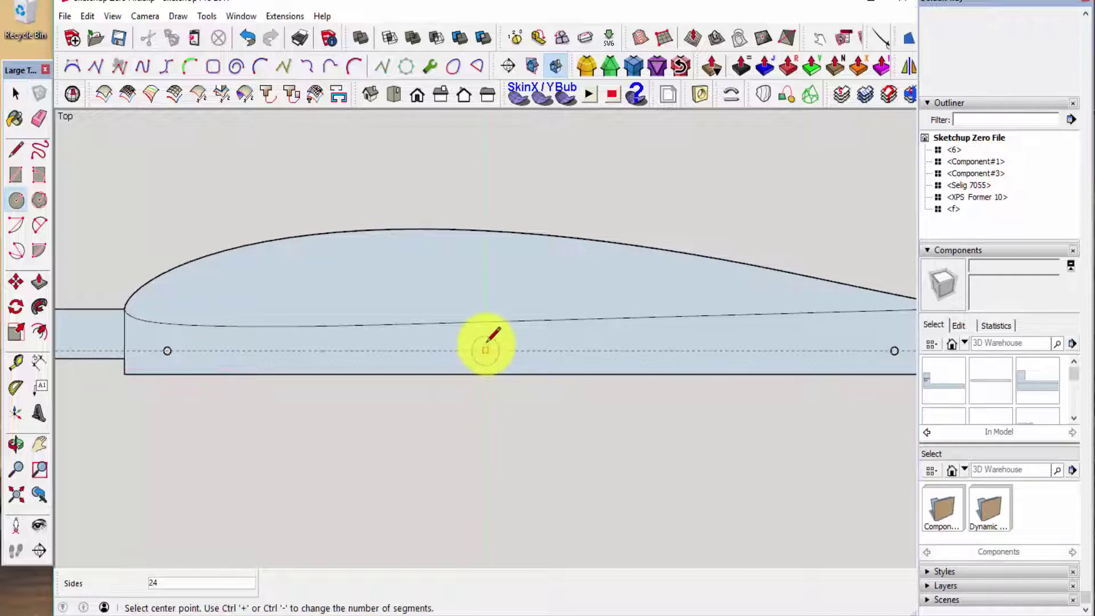
click(486, 351)
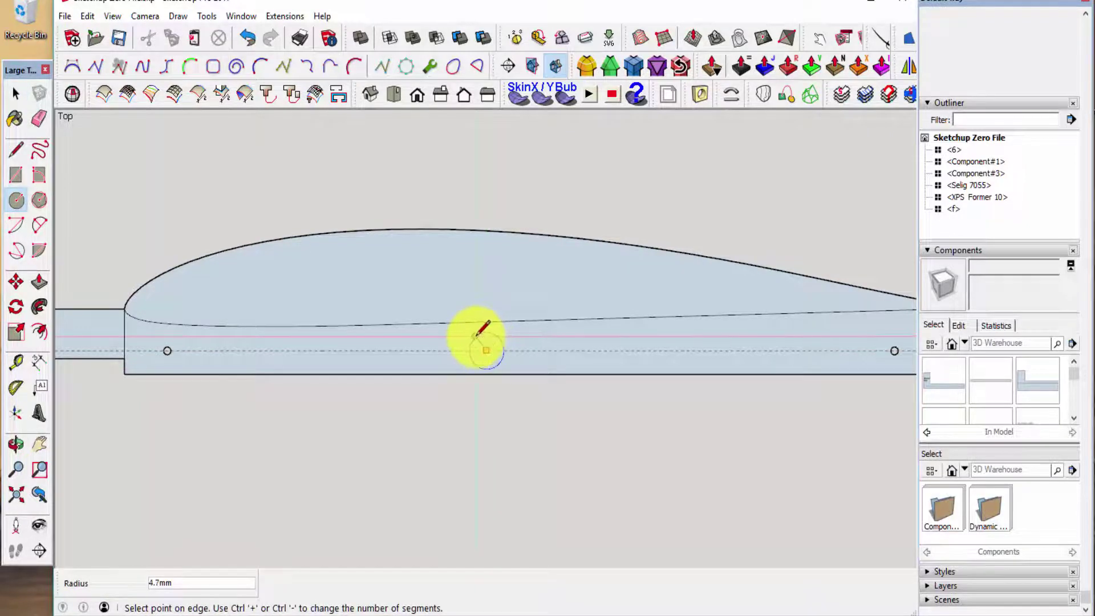
text(1)
key(Return)
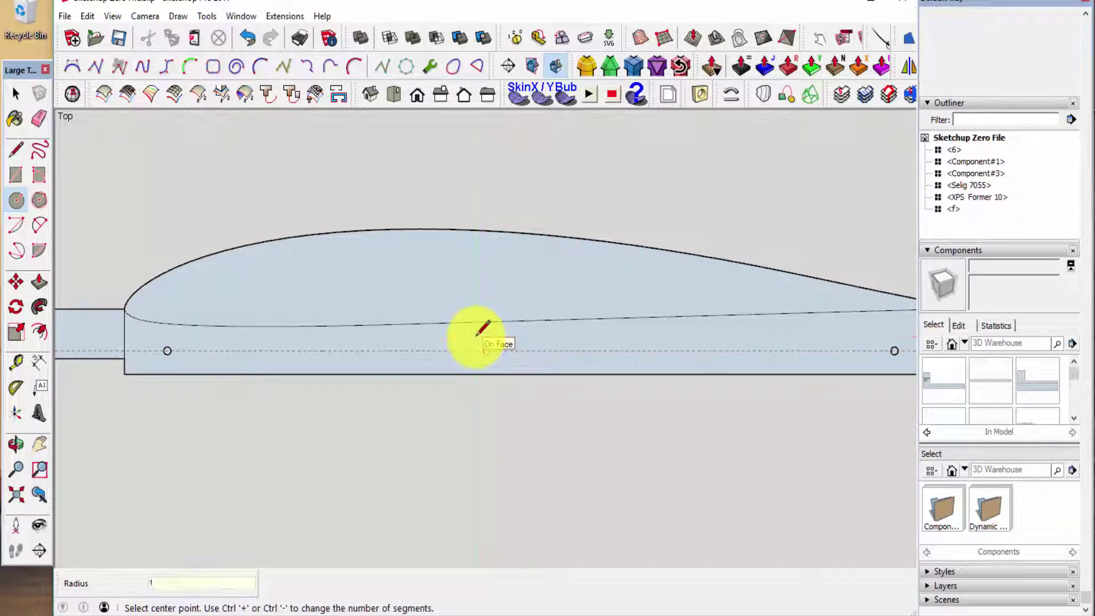
Delete the face inside the middle circle on the guide line to make it a hole.
key(space)
scroll(459, 360, up, 5)
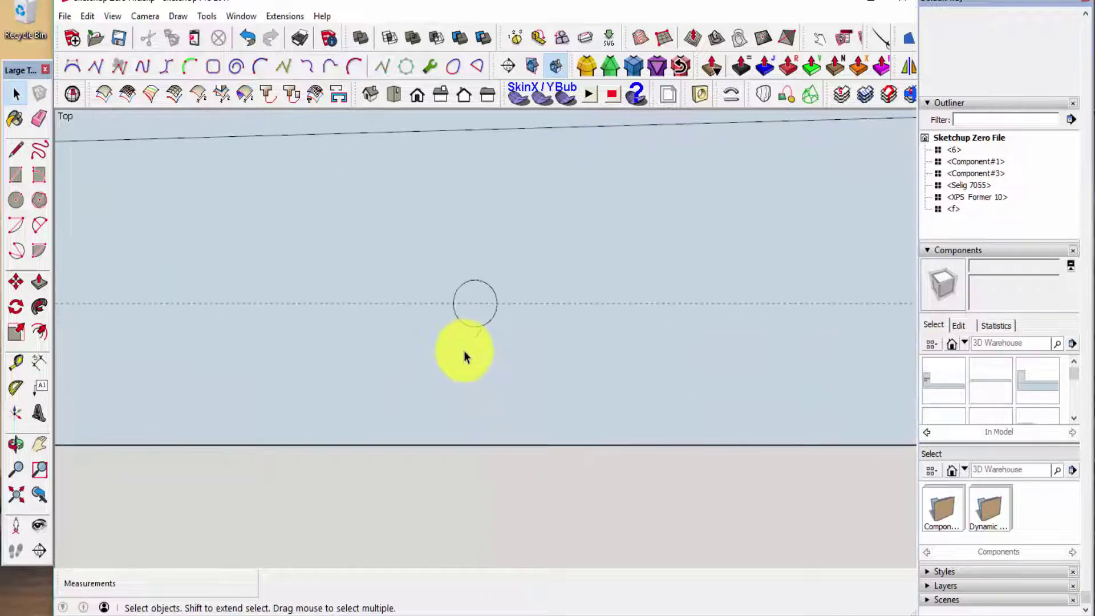
click(470, 315)
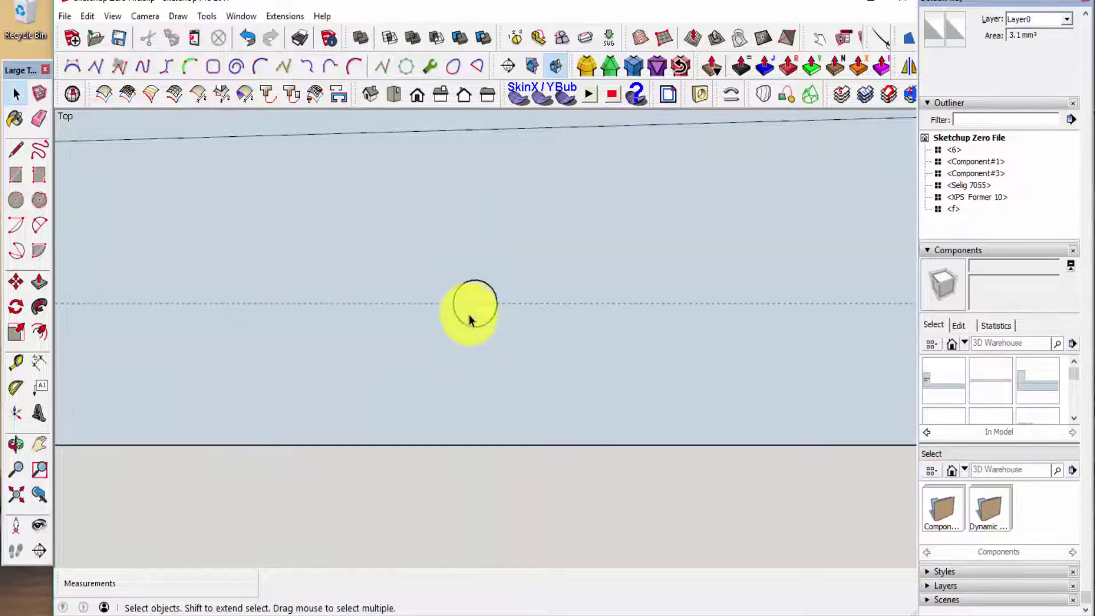
scroll(442, 423, down, 4)
click(413, 376)
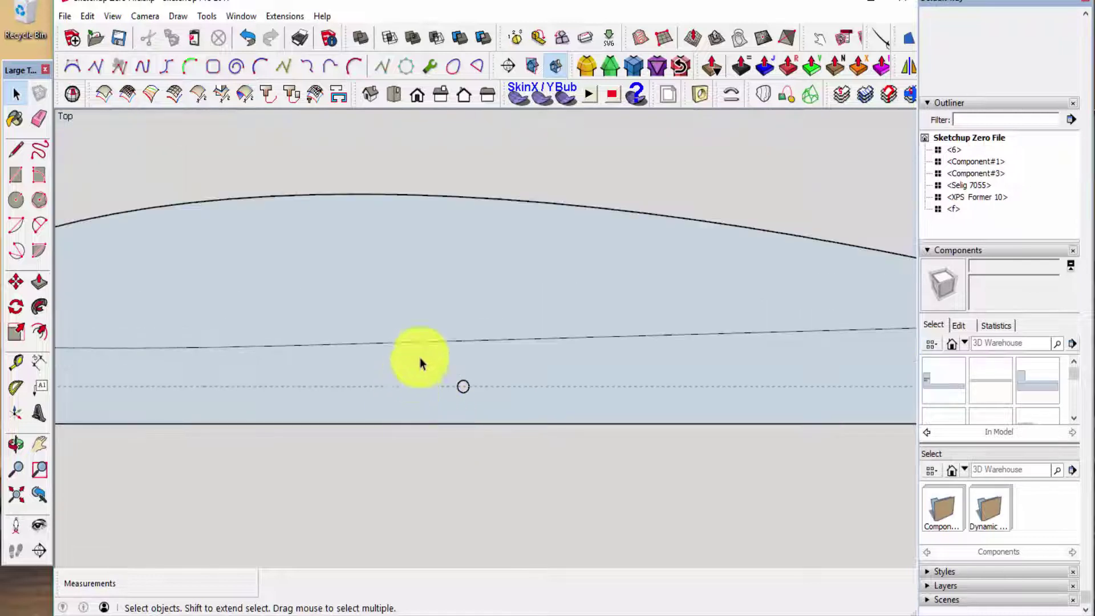
key(shift+z)
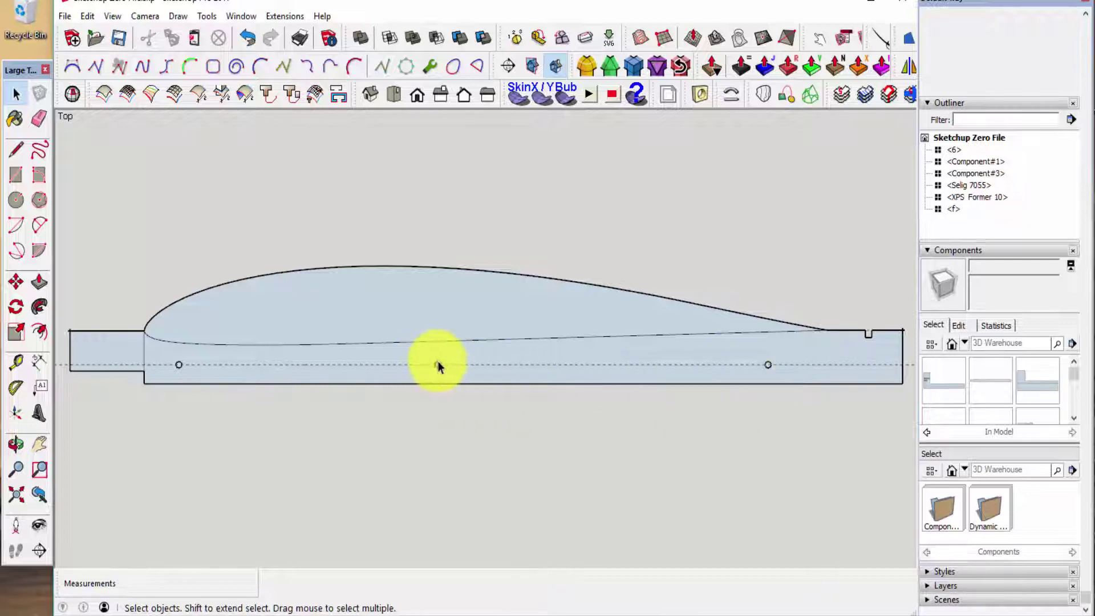
Copy the complete jig profile about 45.6 mm straight down along the green axis, below the original.
scroll(457, 342, down, 3)
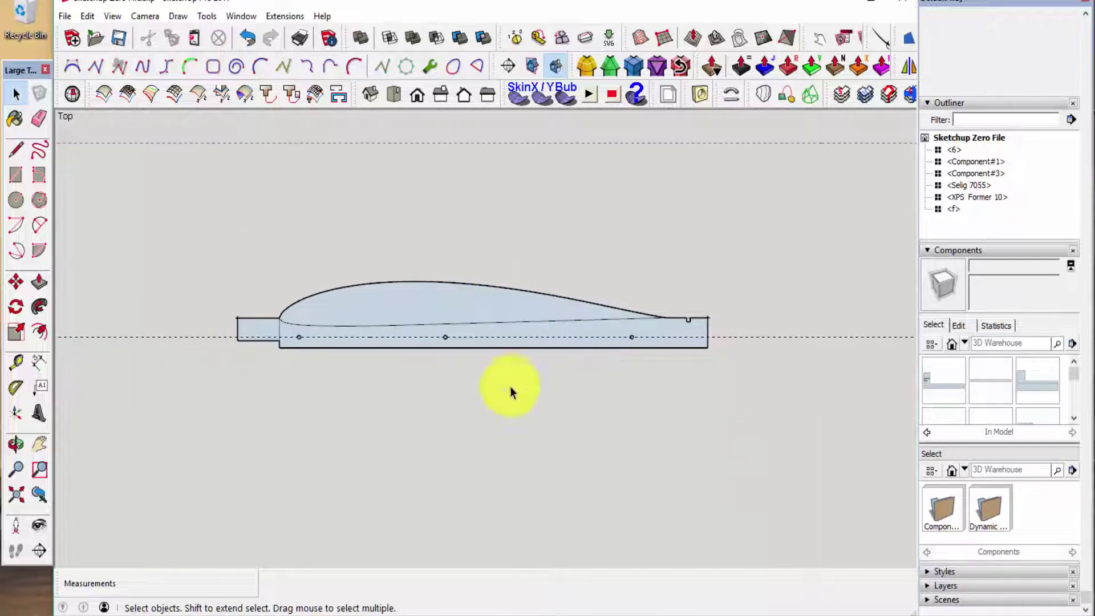
drag(202, 269, 735, 380)
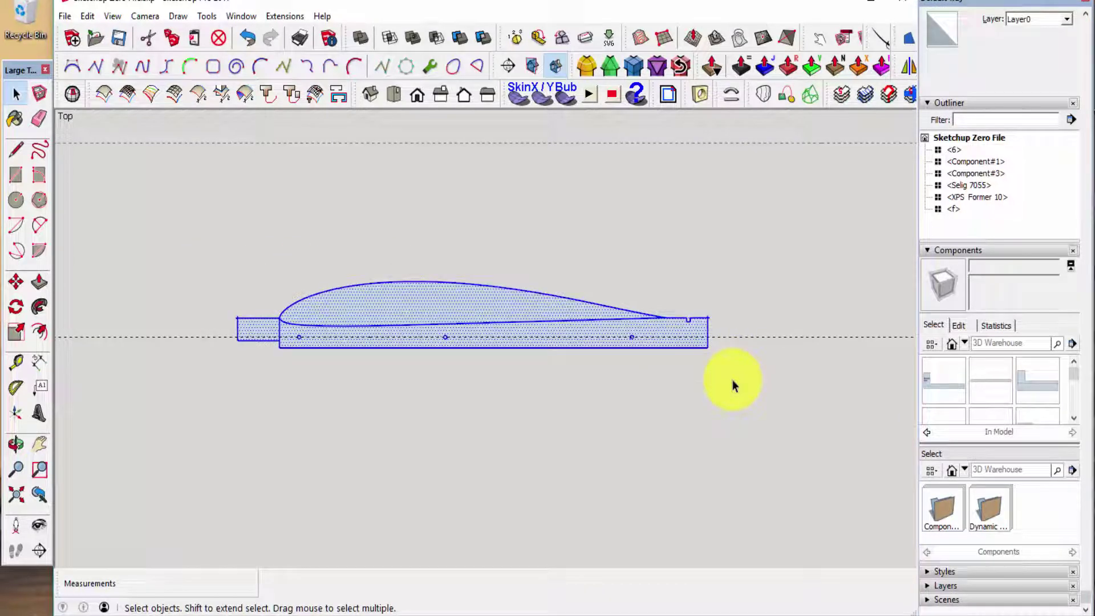
key(m)
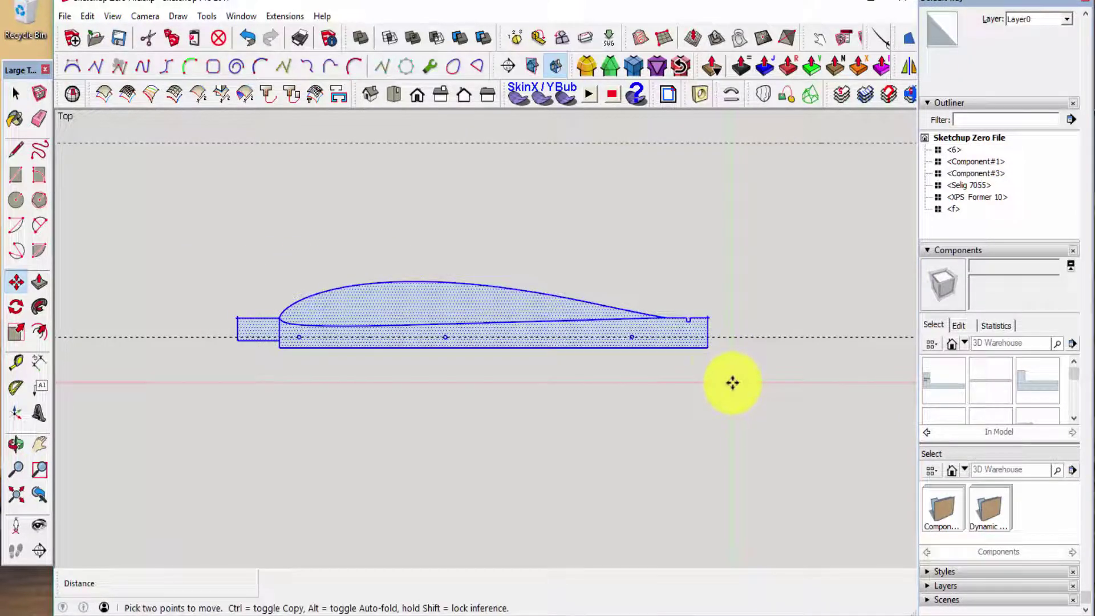
click(708, 352)
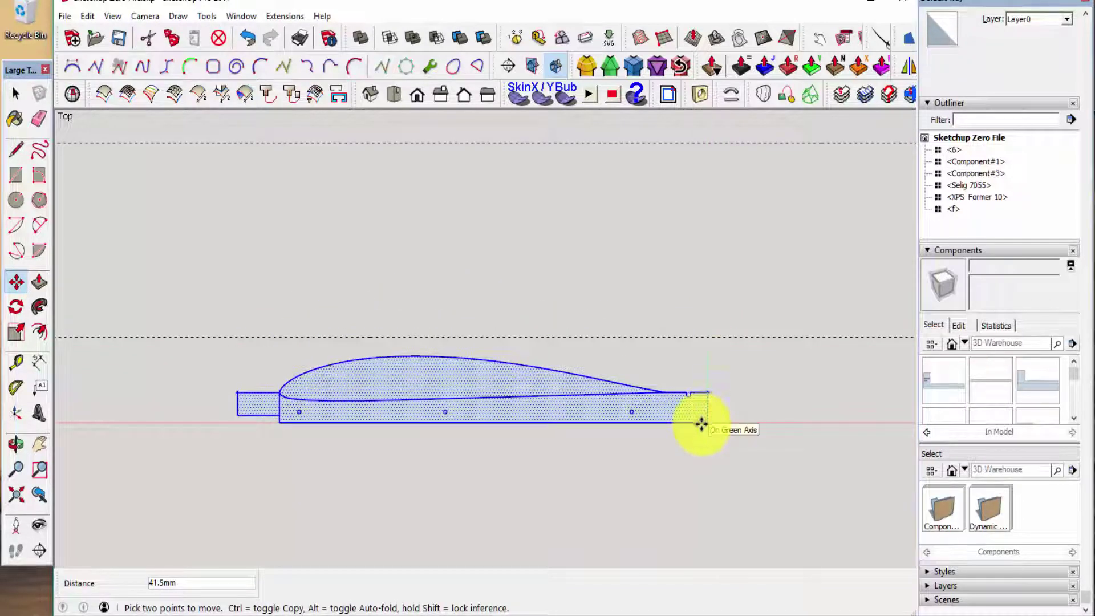
key(ctrl)
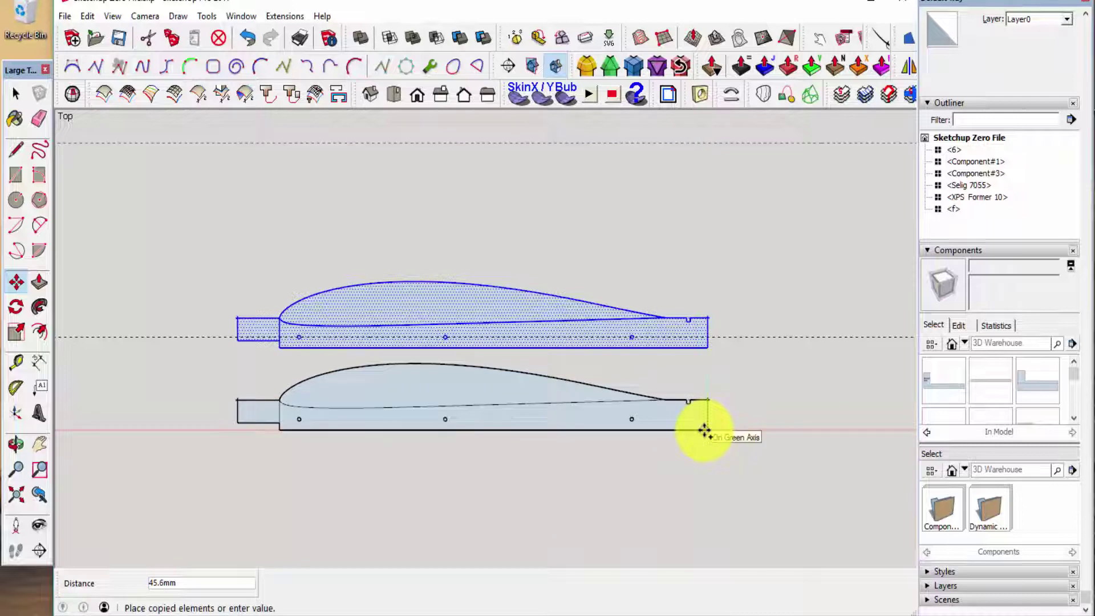
click(704, 430)
key(space)
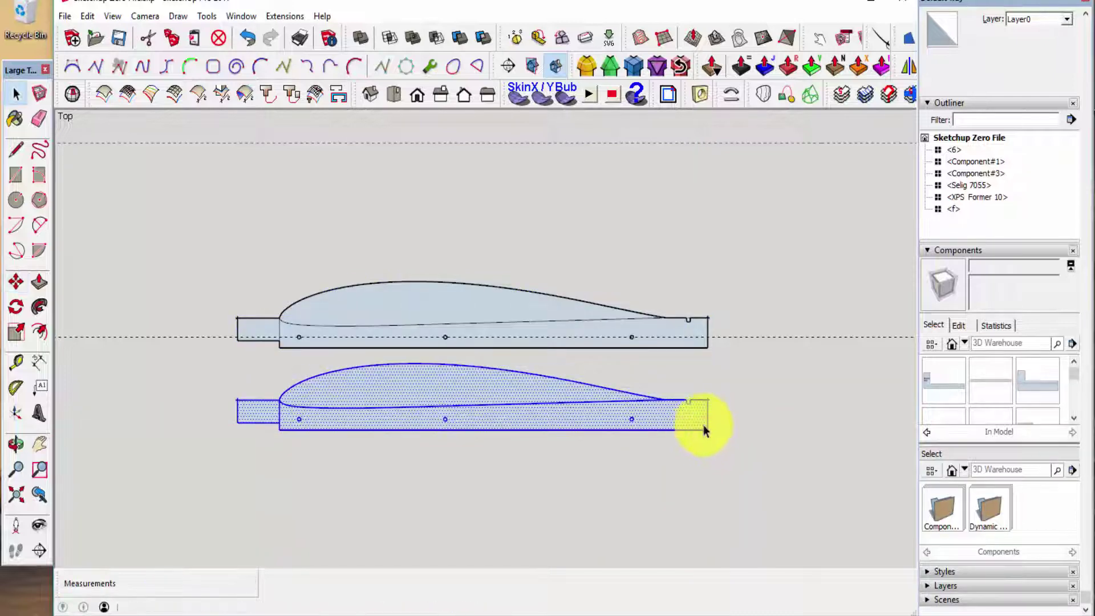
Erase the segments of the airfoil's lower curve next to the leading edge in the original upper profile.
click(466, 293)
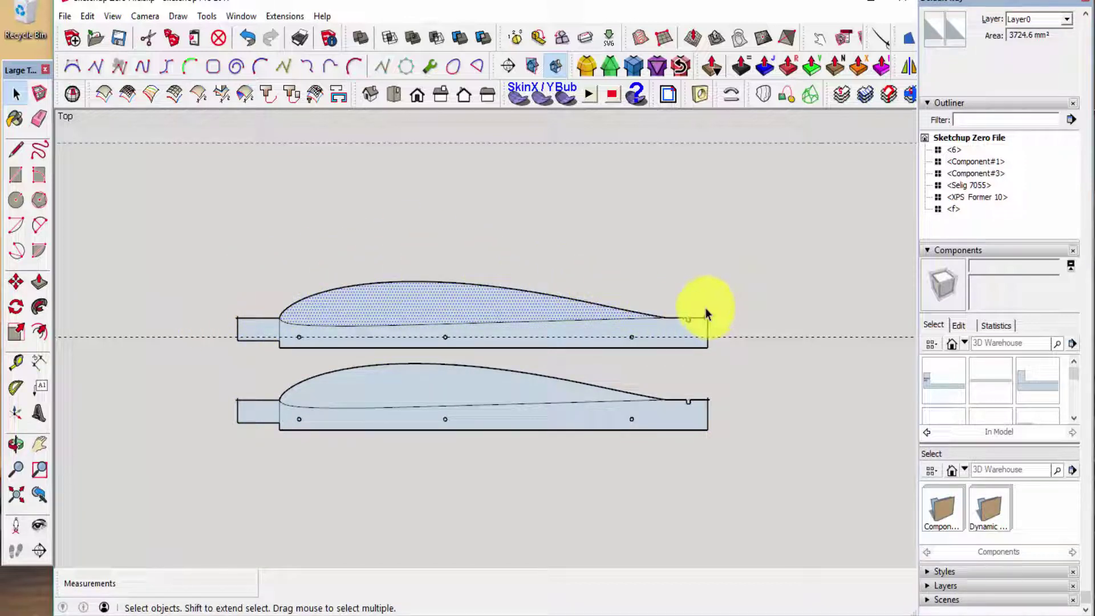
click(592, 365)
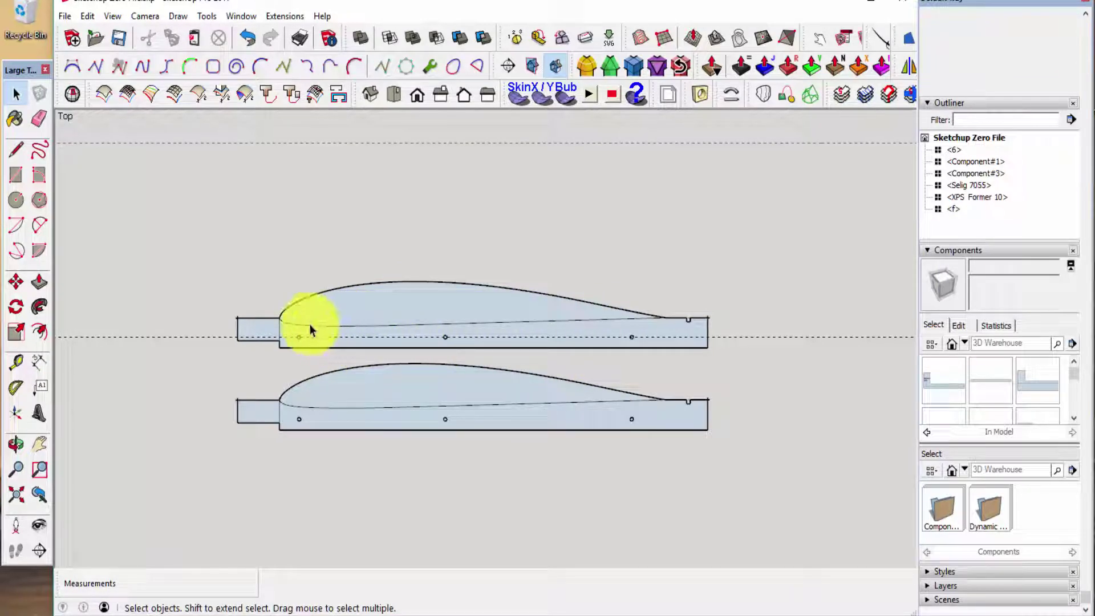
key(e)
scroll(313, 324, up, 2)
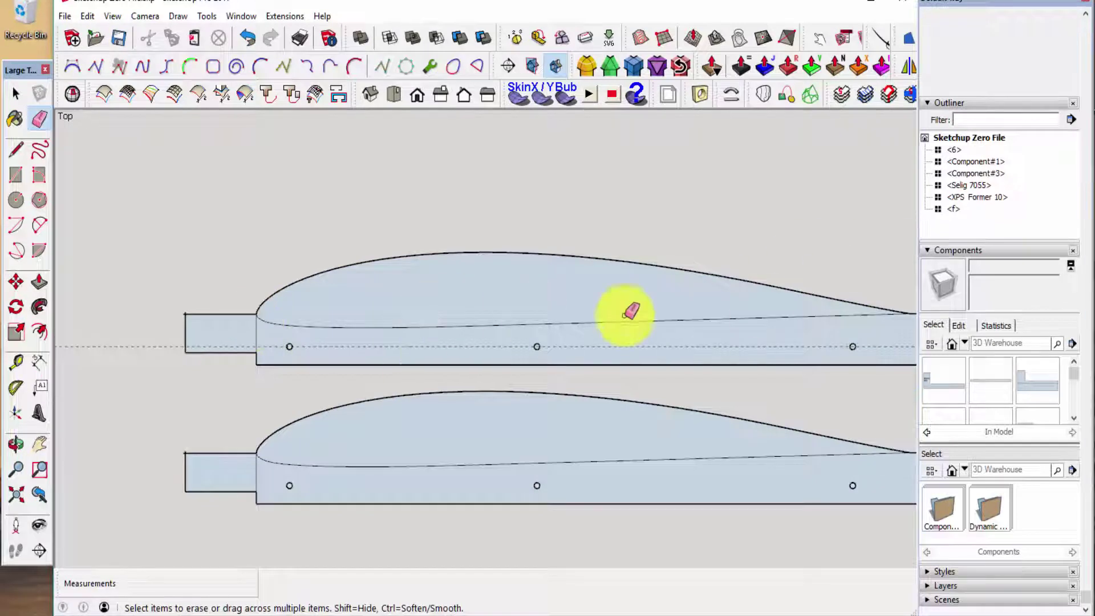
click(296, 326)
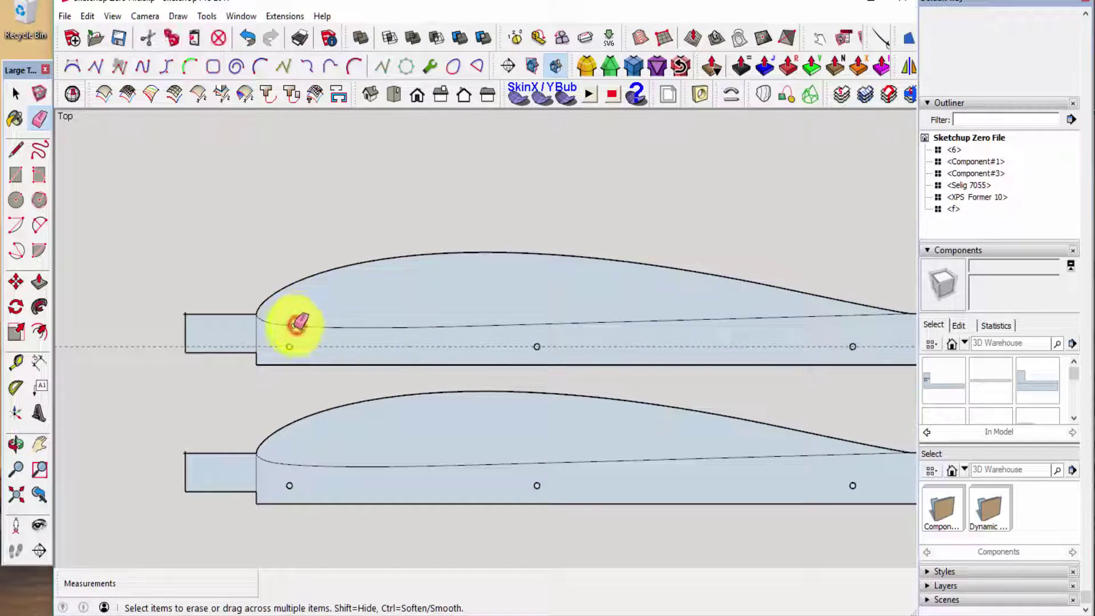
click(272, 325)
click(267, 324)
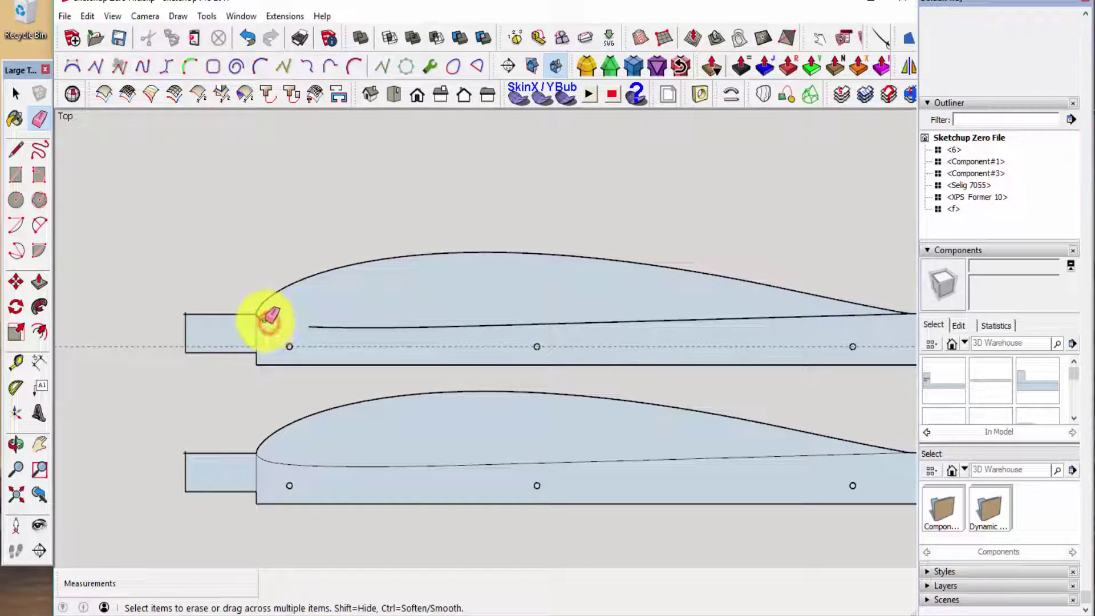
click(262, 321)
Erase the following lower-curve segments of the upper profile, from behind the leading edge to just ahead of the middle hole.
click(454, 327)
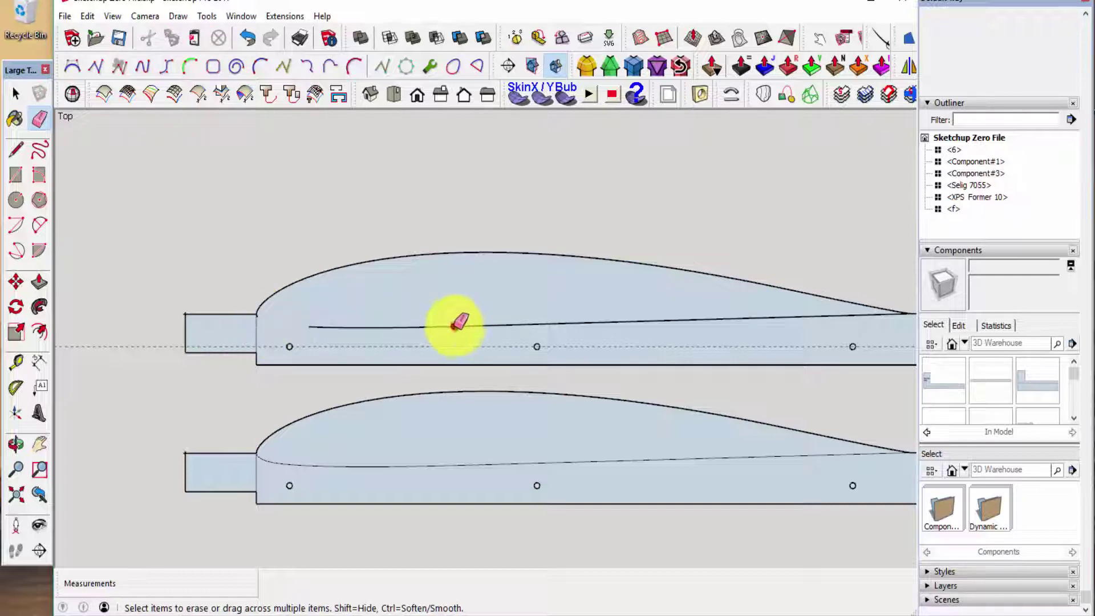
click(352, 328)
click(402, 329)
click(393, 327)
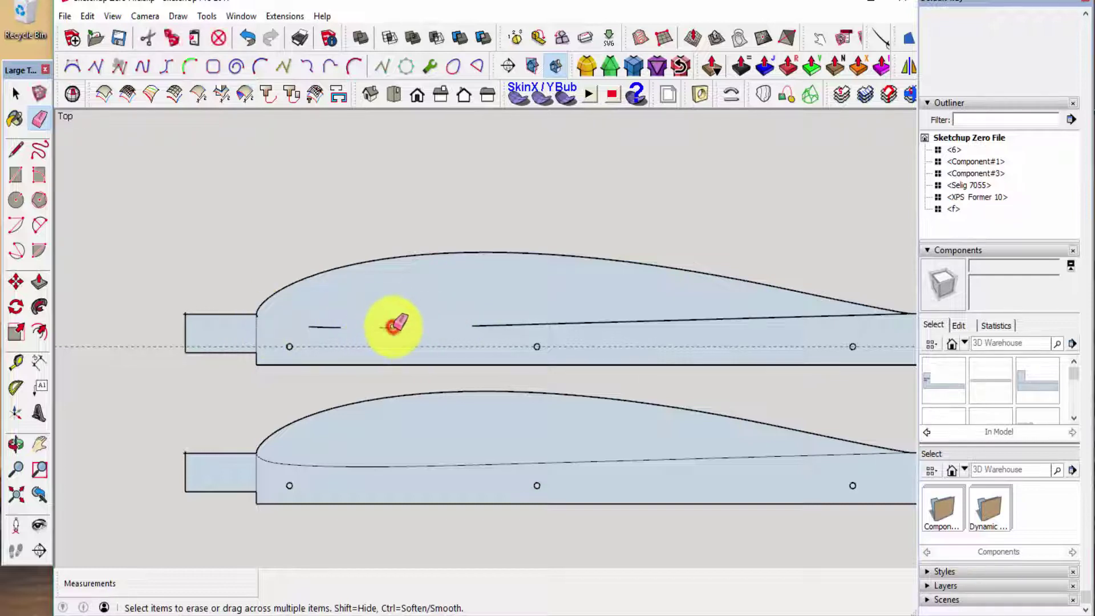
click(321, 327)
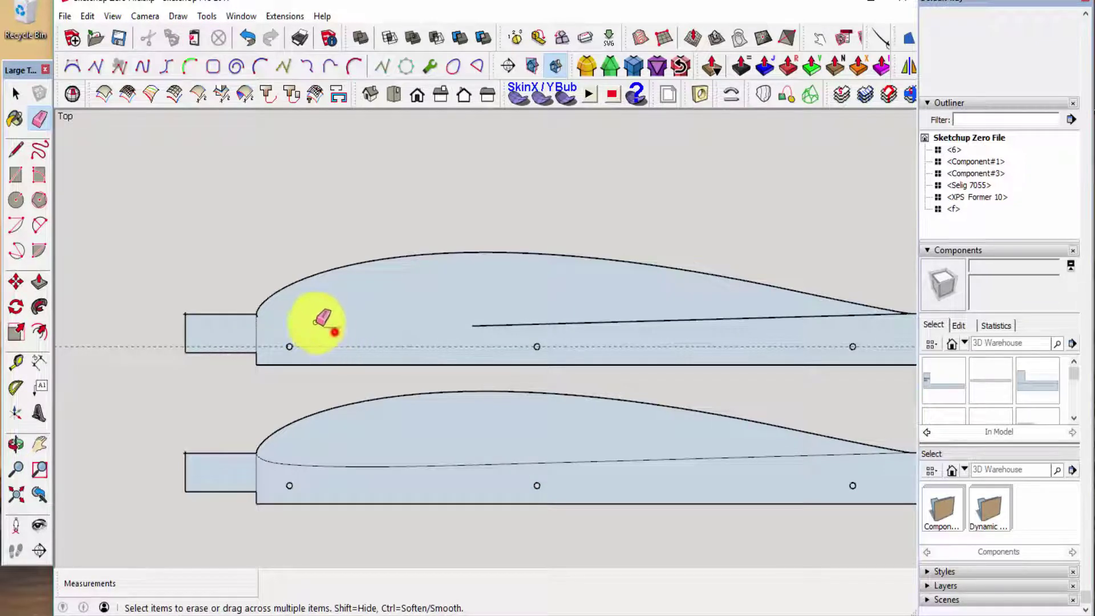
scroll(359, 346, down, 2)
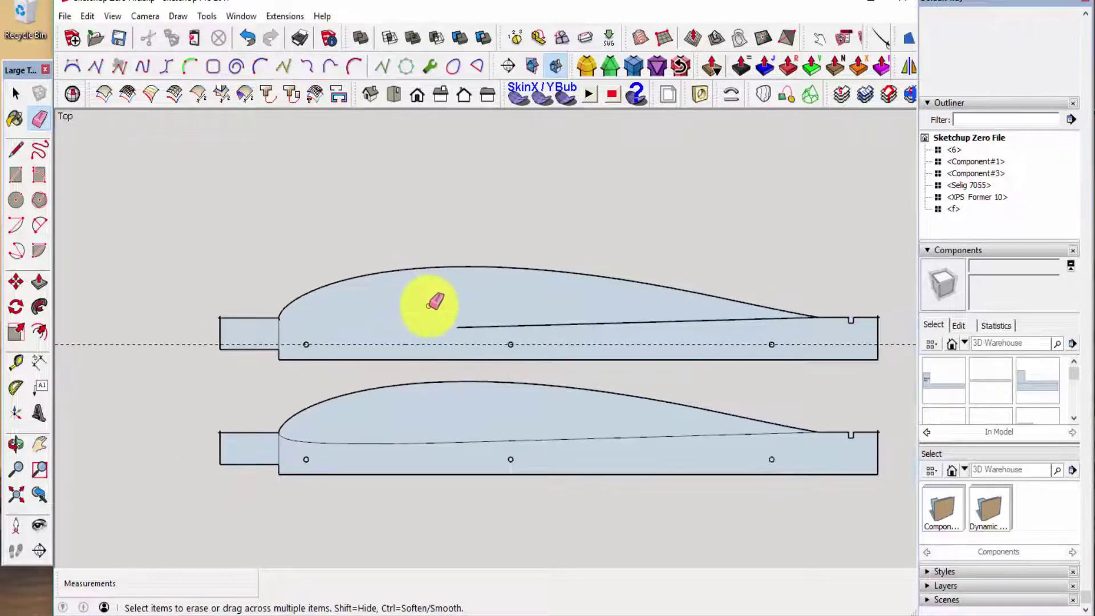
Delete the mid-chord stretch of the lower curve in the upper profile.
key(space)
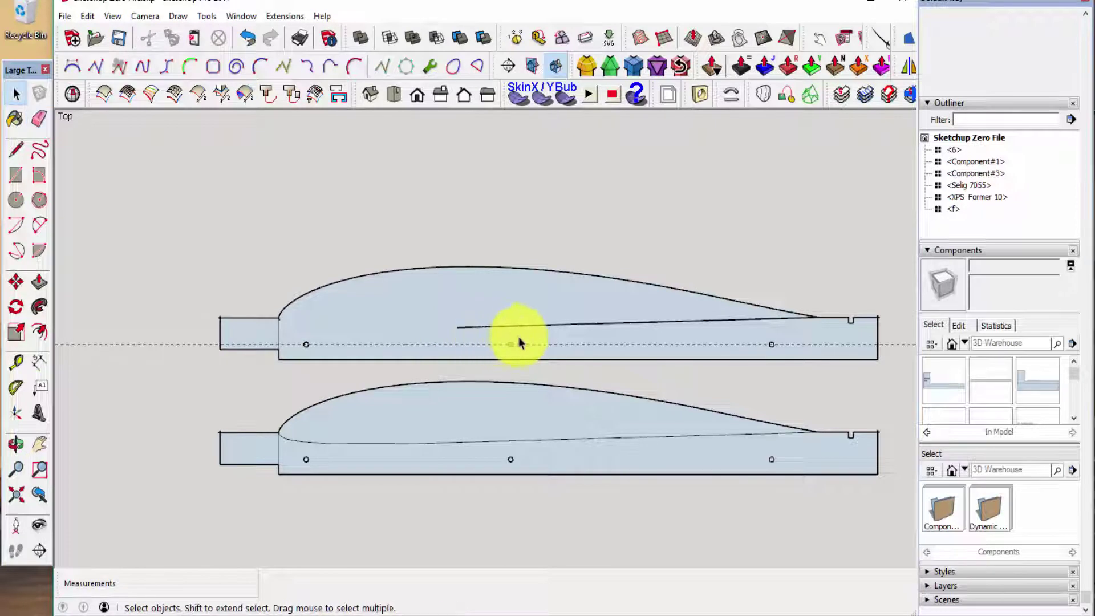
drag(444, 300, 620, 336)
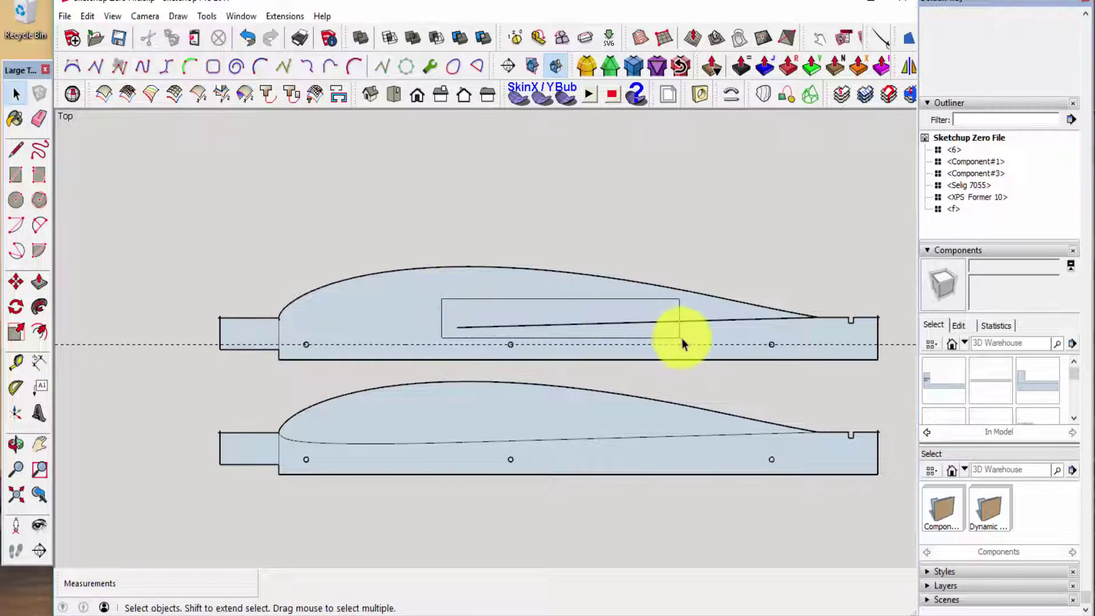
drag(694, 342, 675, 344)
key(Delete)
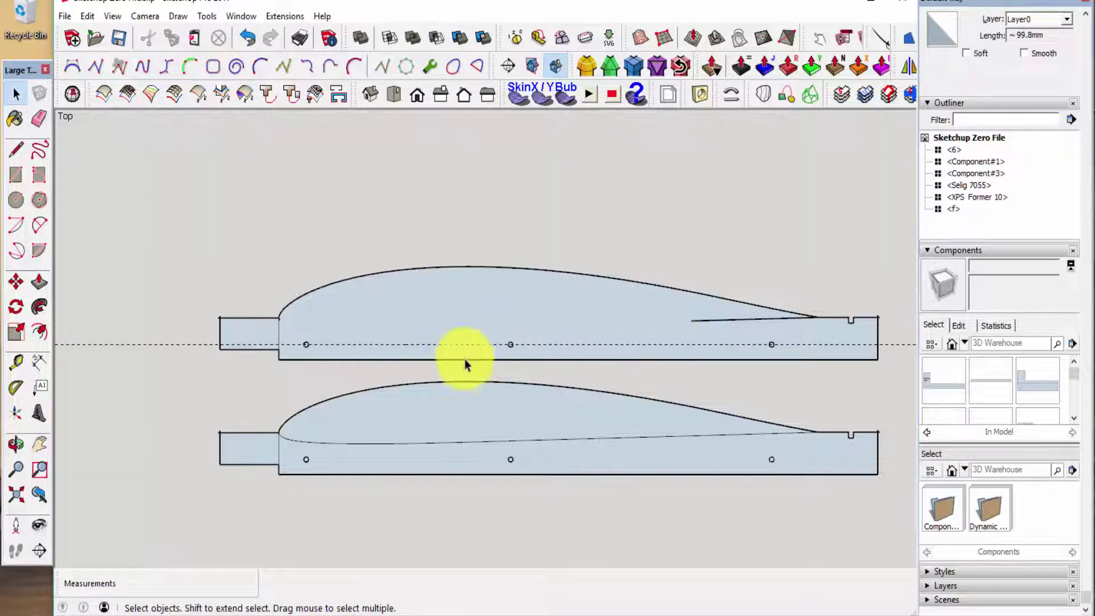
Erase the lower-curve segments above the rear hole of the upper profile, working towards the trailing edge.
scroll(773, 313, up, 2)
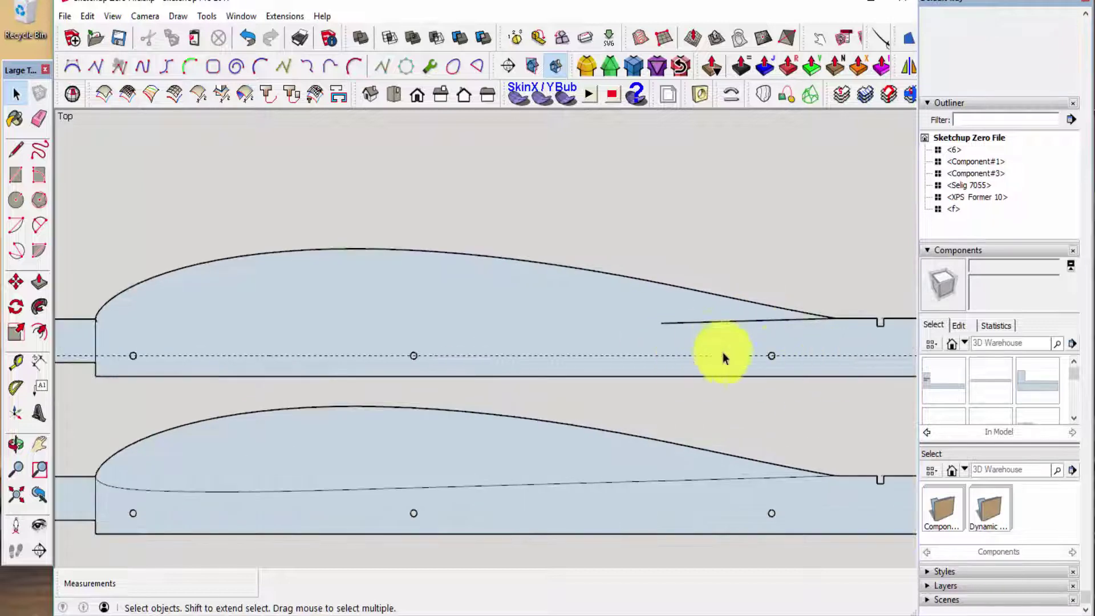
scroll(641, 343, down, 2)
scroll(674, 333, up, 3)
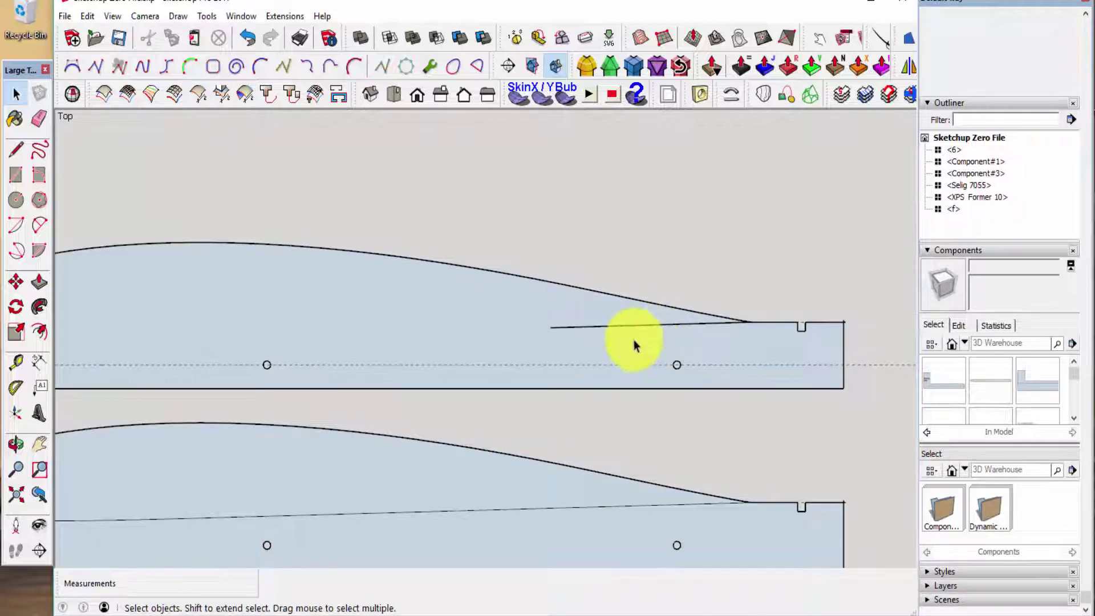
key(e)
click(587, 326)
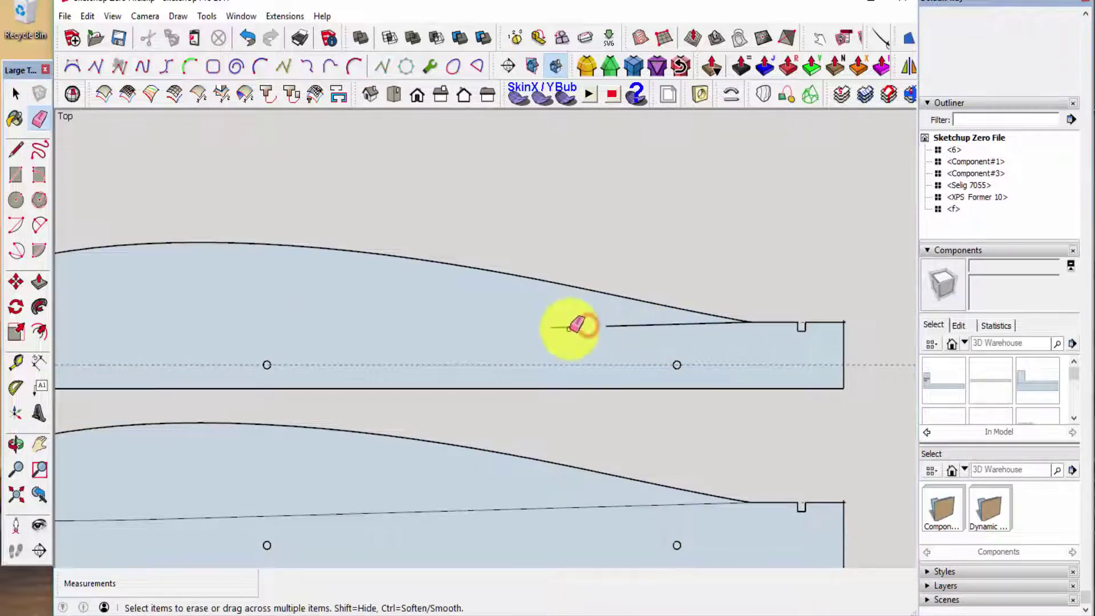
click(565, 325)
scroll(699, 320, up, 3)
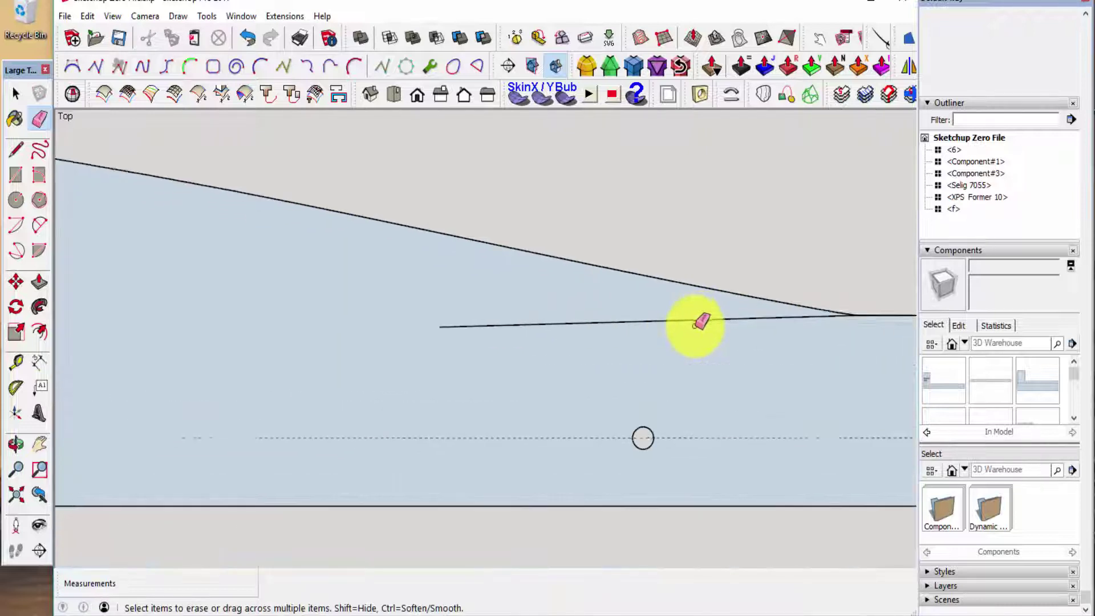
click(692, 318)
click(623, 328)
click(544, 331)
click(450, 330)
mouse_move(406, 350)
mouse_down()
mouse_move(378, 319)
mouse_move(374, 335)
mouse_up()
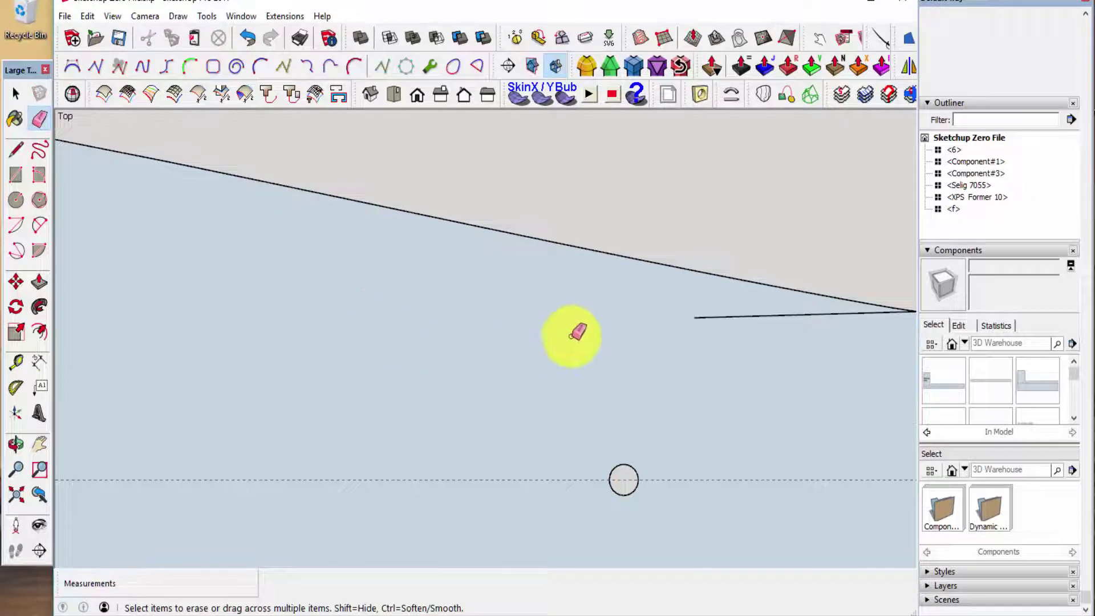
Erase the last lower-curve segments at the trailing edge so the upper profile is one continuous face.
scroll(615, 352, down, 2)
scroll(821, 354, up, 3)
mouse_move(614, 315)
mouse_down()
mouse_move(581, 292)
mouse_move(673, 319)
mouse_move(691, 300)
mouse_move(776, 308)
mouse_up()
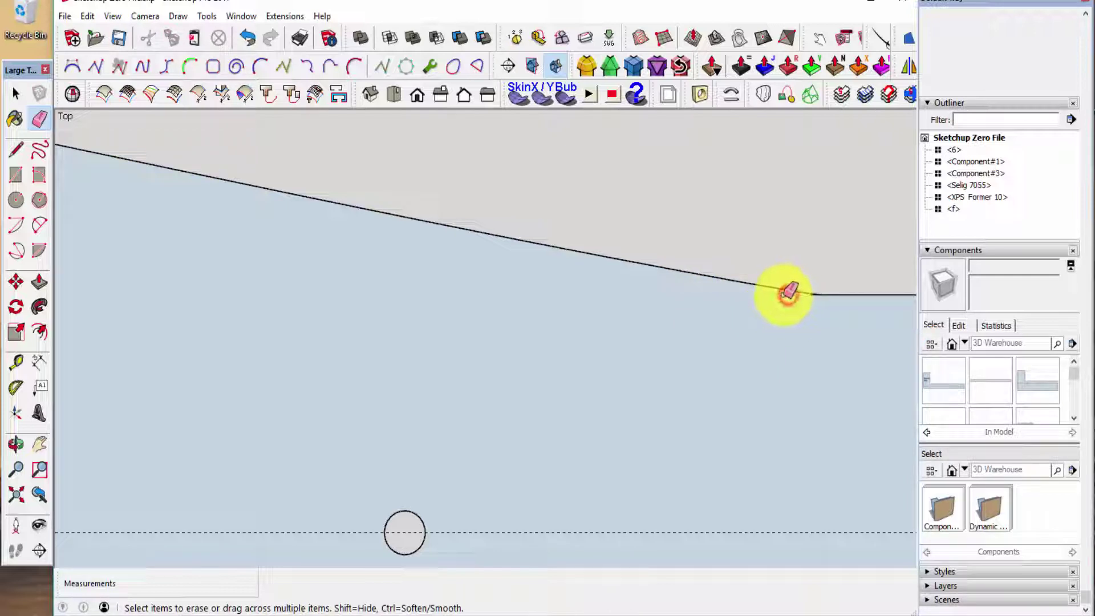
scroll(827, 298, up, 8)
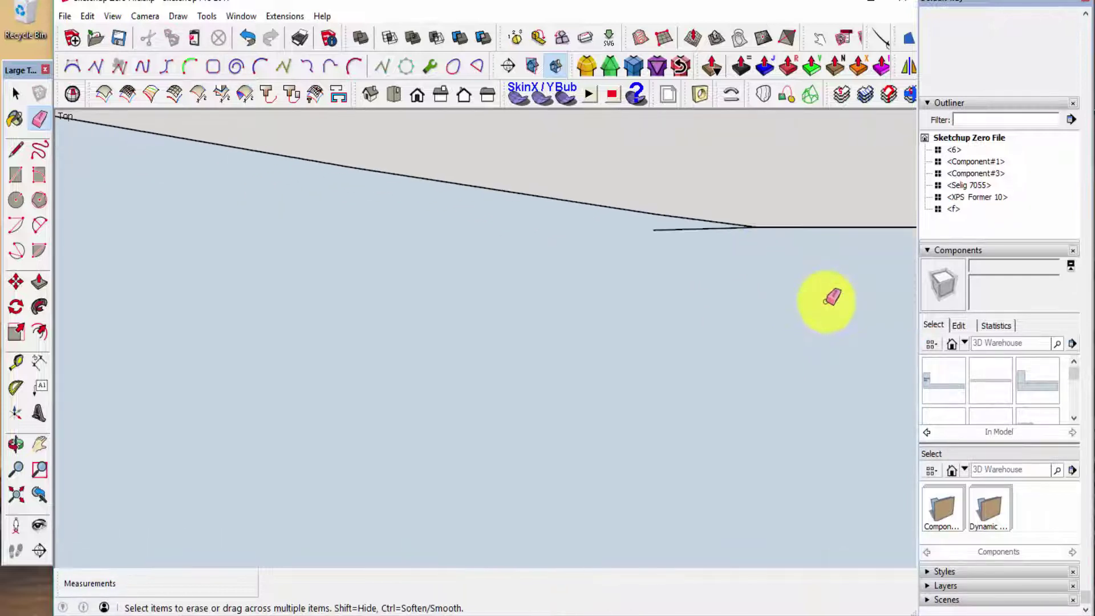
scroll(750, 247, down, 6)
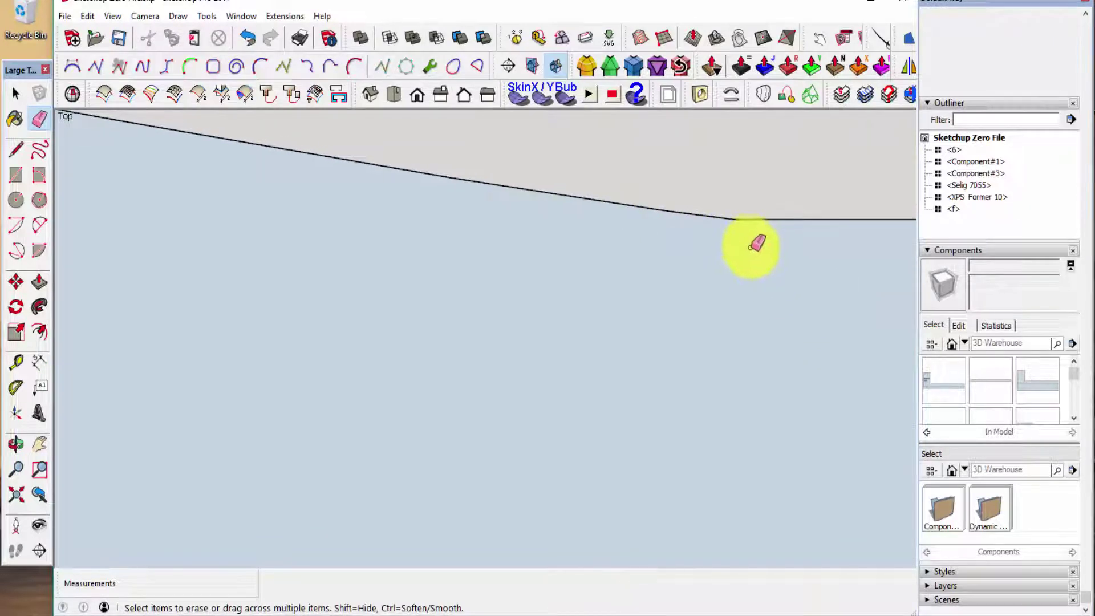
scroll(713, 216, down, 8)
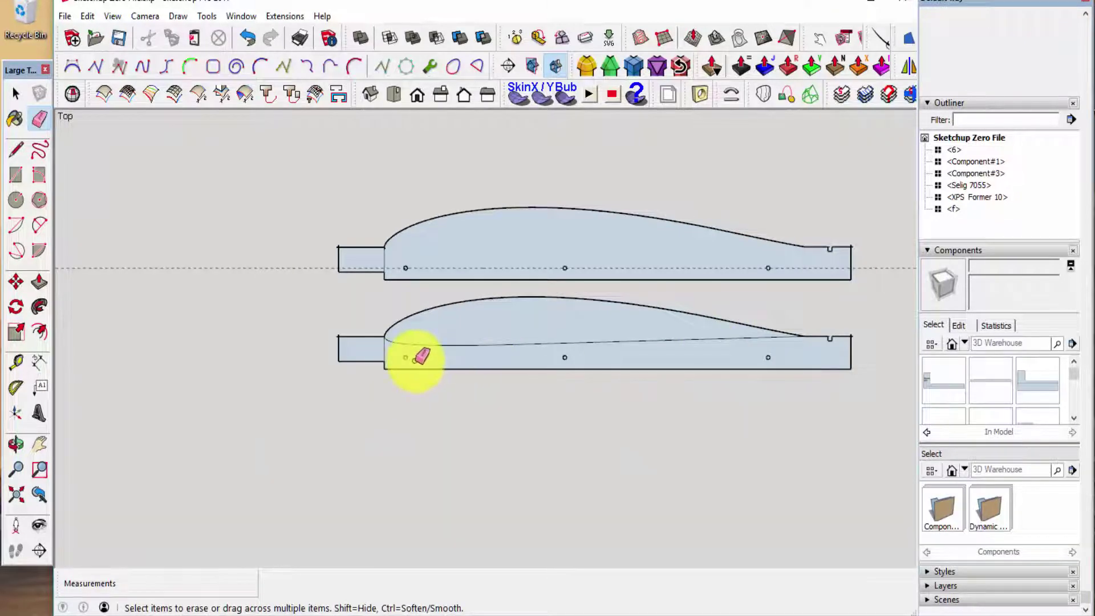
Delete the airfoil face of the lower profile and most of its upper curve.
key(space)
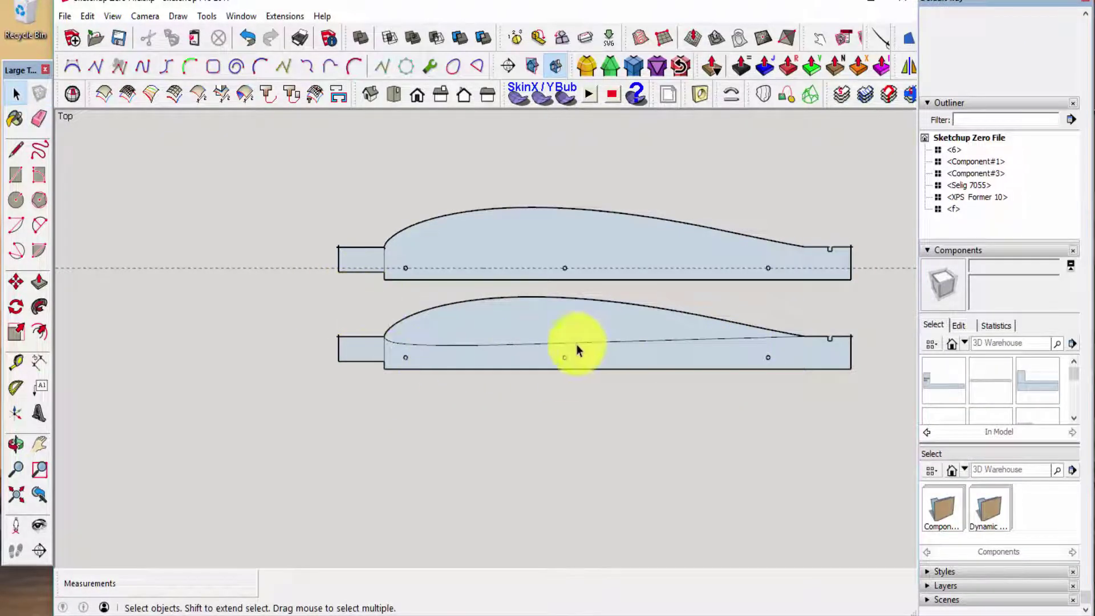
click(477, 327)
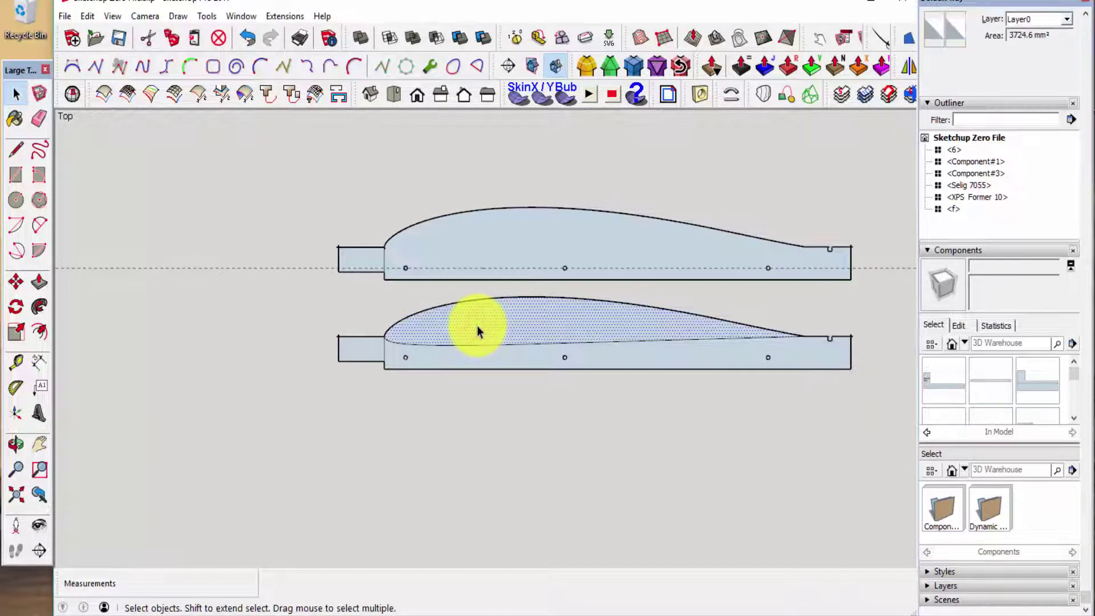
key(Delete)
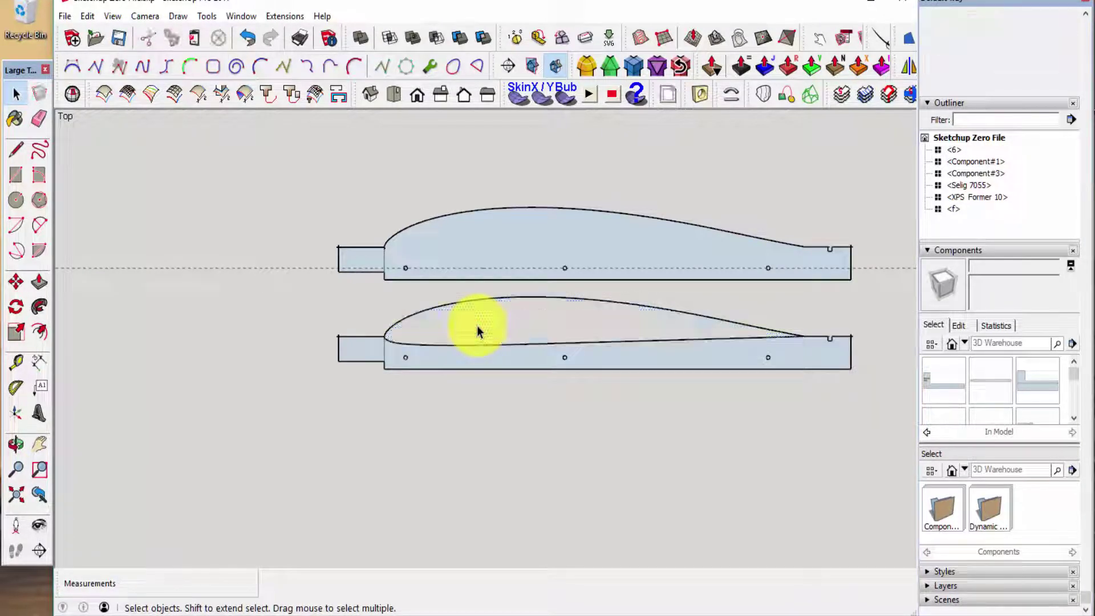
click(386, 295)
drag(662, 325, 792, 334)
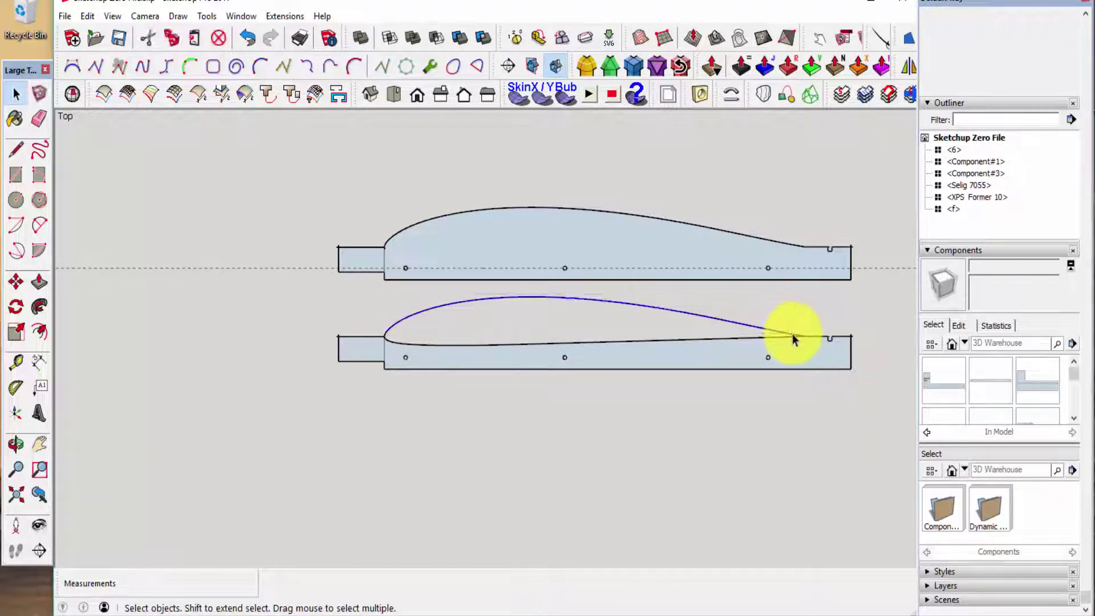
key(Delete)
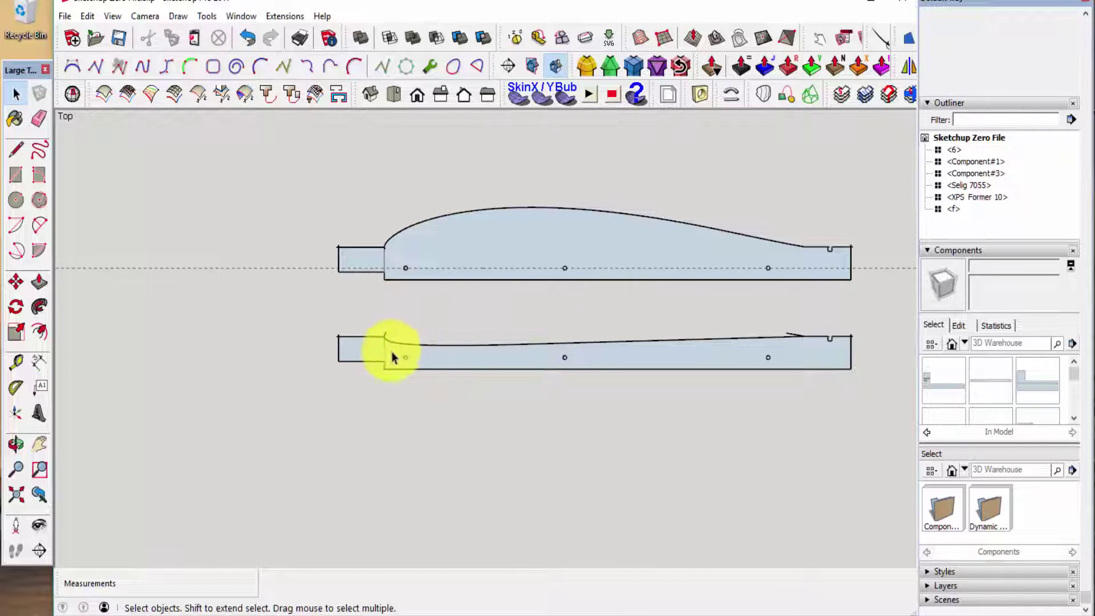
Erase the leftover upper-curve segments at the leading edge of the lower profile.
scroll(391, 351, up, 8)
scroll(357, 324, up, 5)
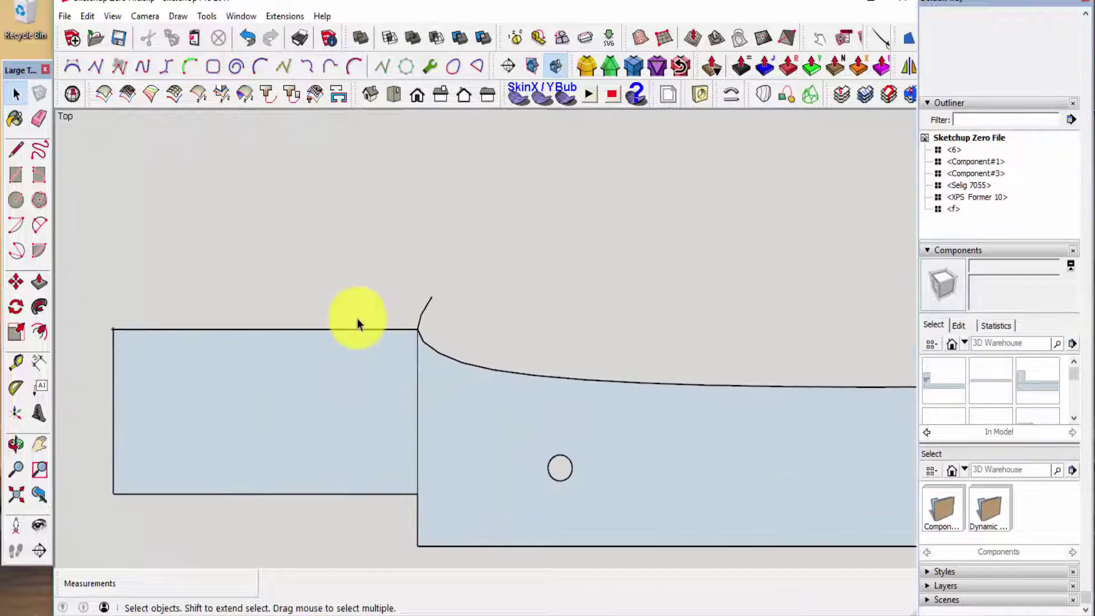
key(e)
click(494, 333)
scroll(289, 331, down, 8)
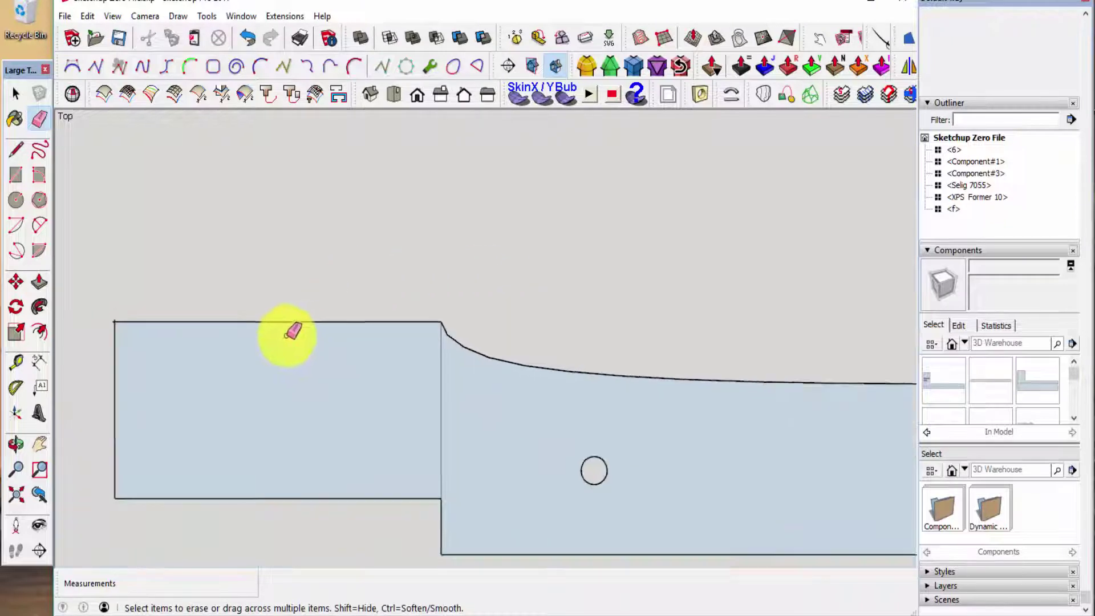
scroll(165, 368, down, 5)
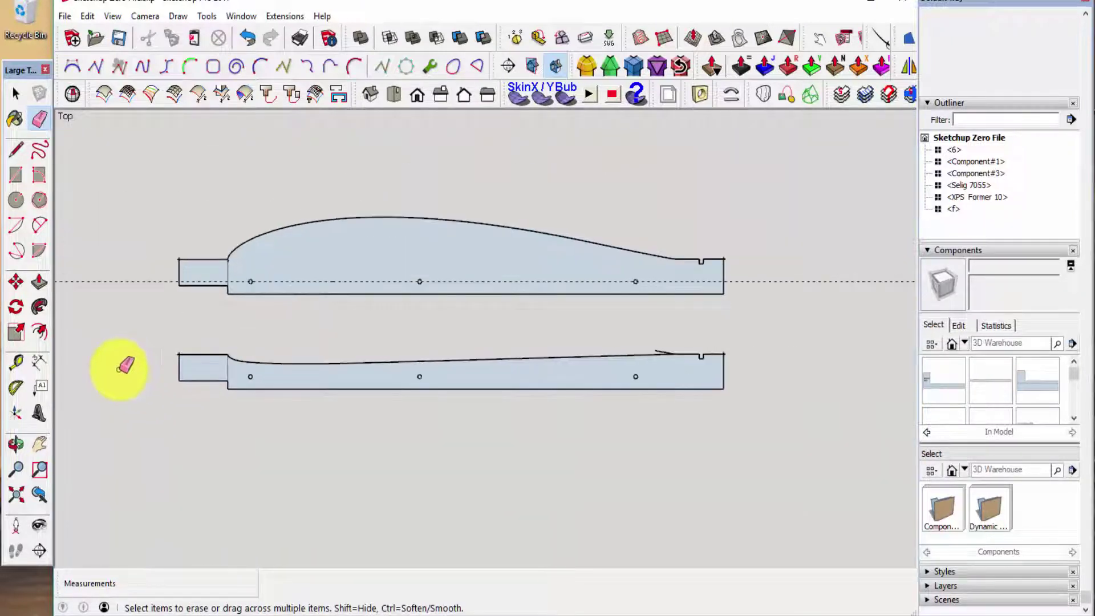
Erase the leftover upper-curve segments at the trailing edge of the lower profile, ahead of the notch.
scroll(628, 356, up, 6)
scroll(630, 356, up, 6)
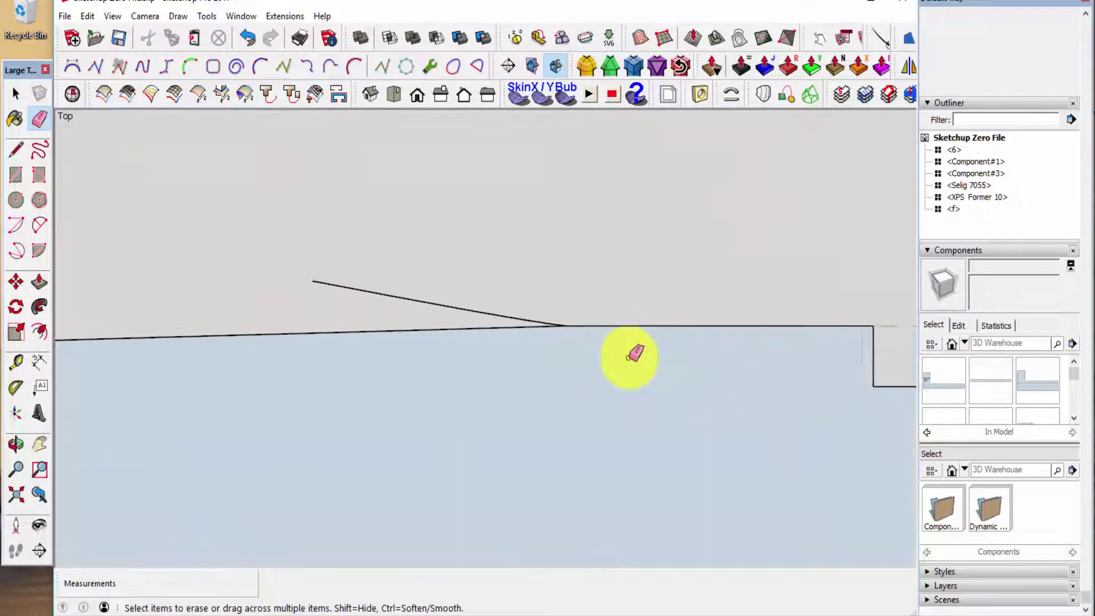
drag(440, 301, 300, 256)
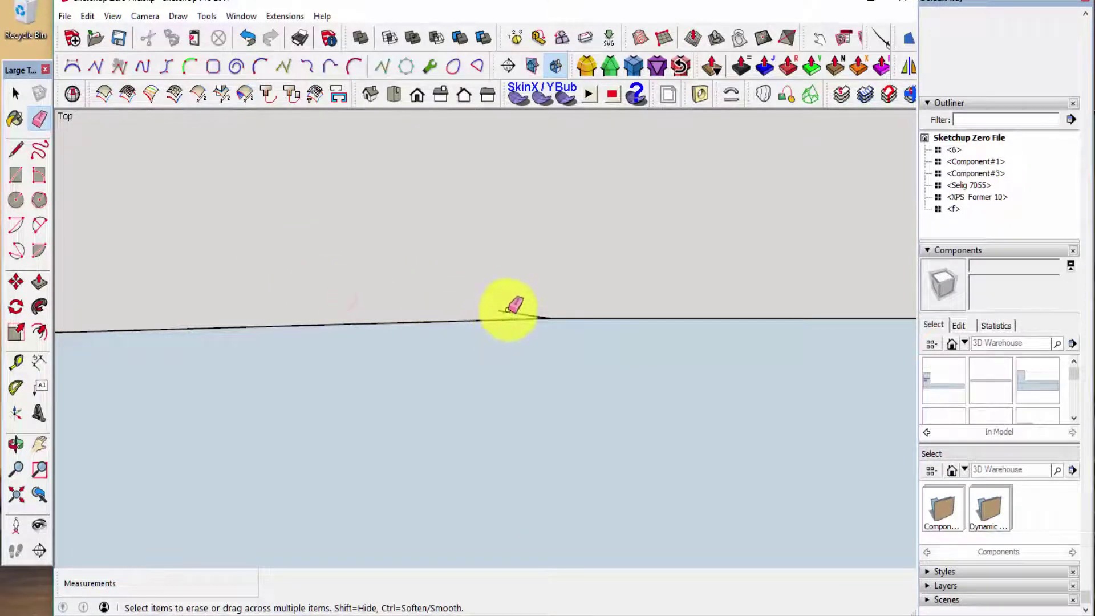
scroll(547, 323, up, 8)
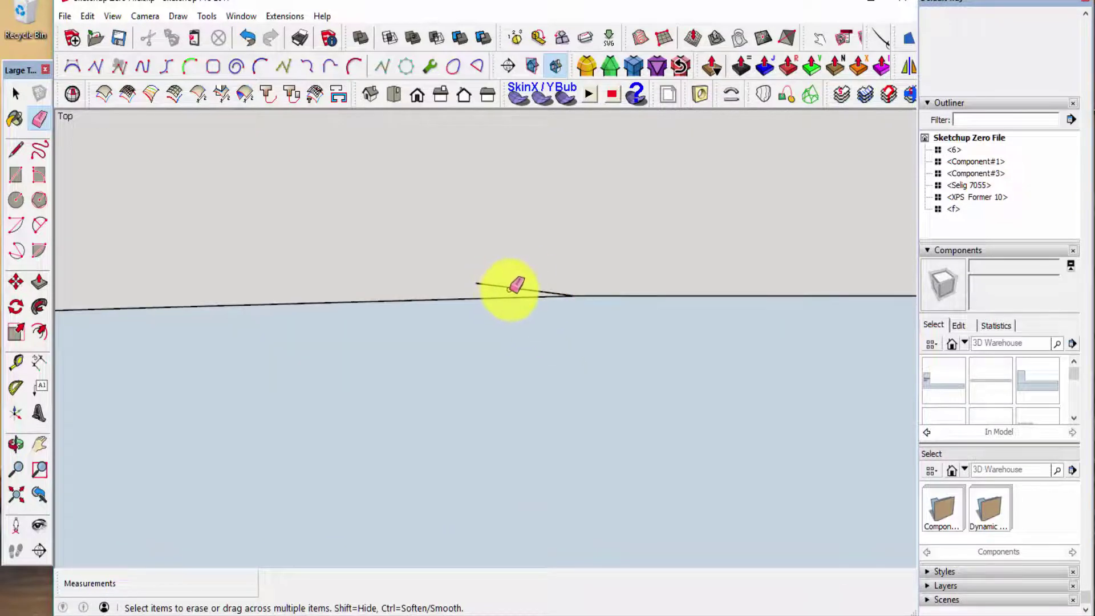
click(510, 287)
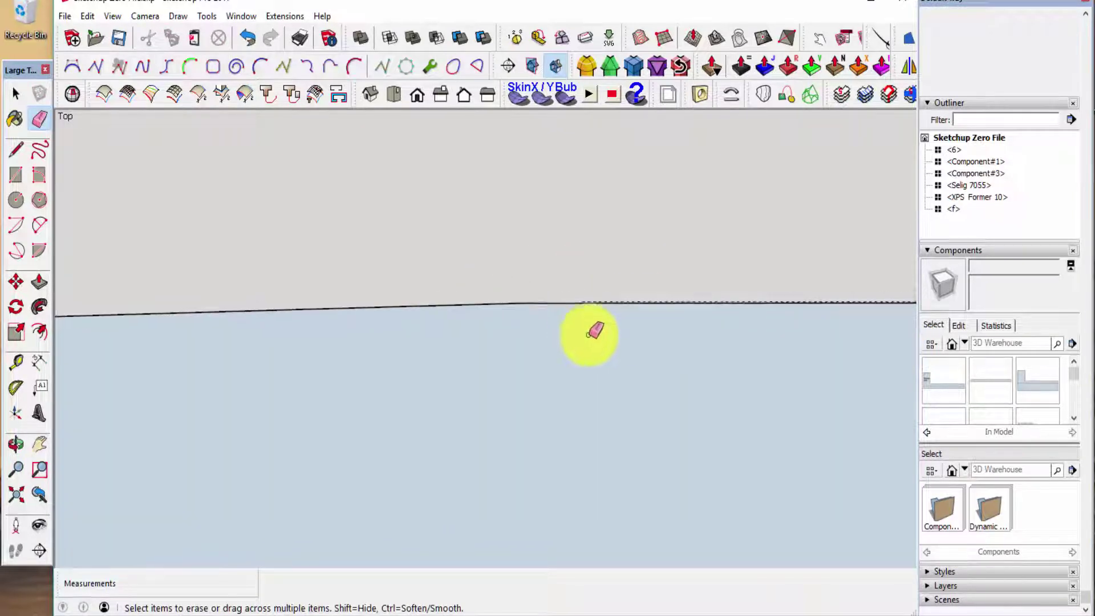
scroll(617, 285, down, 5)
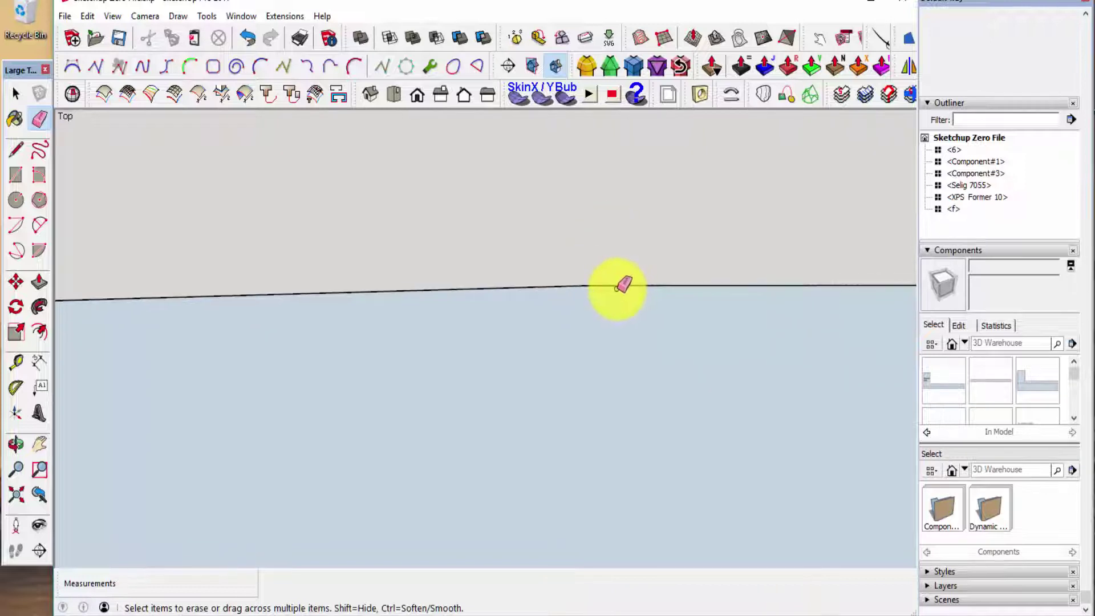
scroll(619, 346, down, 6)
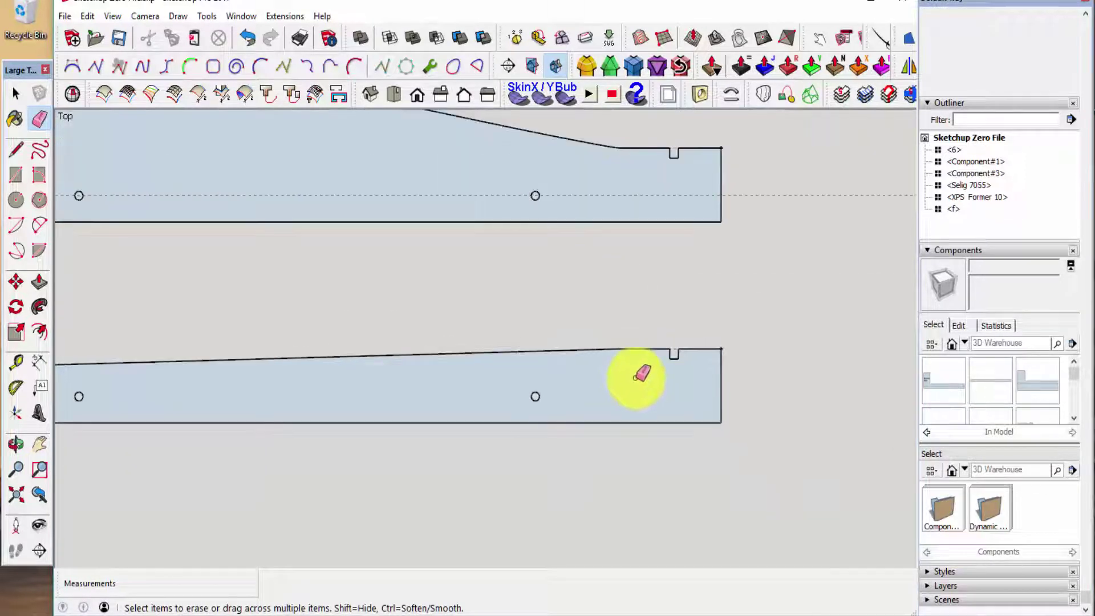
Draw a vertical line across the upper profile from the trailing-edge end of its curve down to the base edge.
key(l)
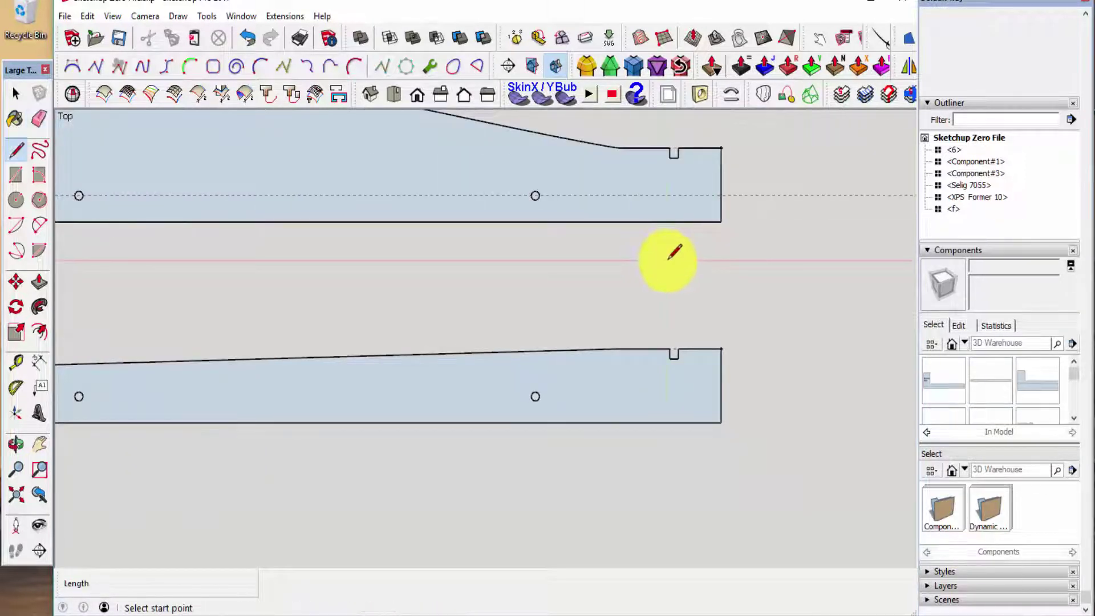
scroll(623, 130, up, 1)
scroll(623, 130, up, 4)
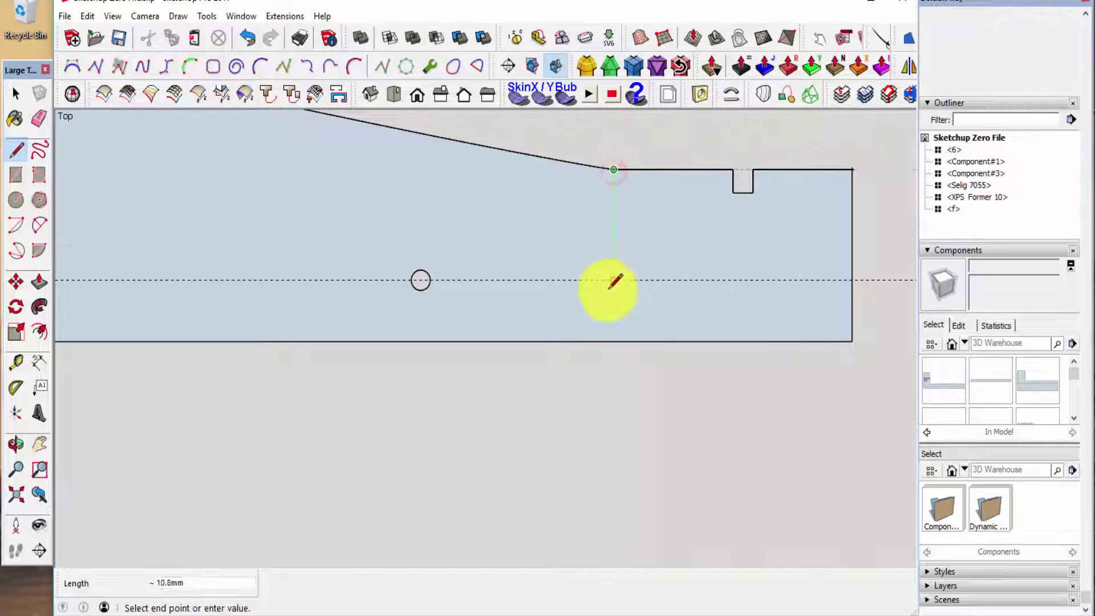
click(614, 341)
Draw the aligned vertical line across the lower profile at its trailing edge and erase the piece between the two profiles.
scroll(611, 308, down, 5)
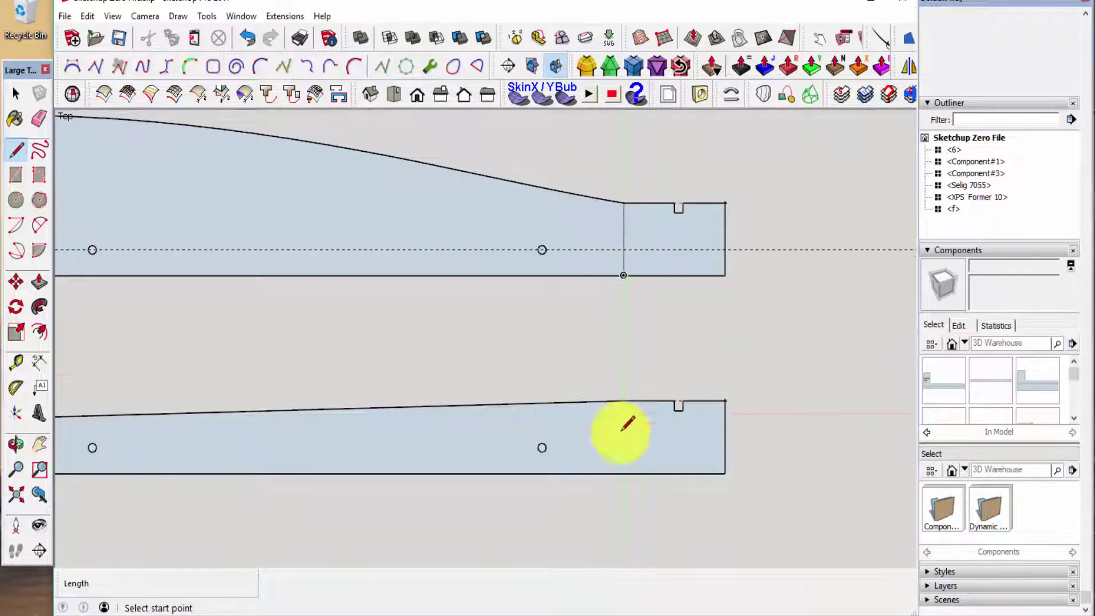
click(623, 474)
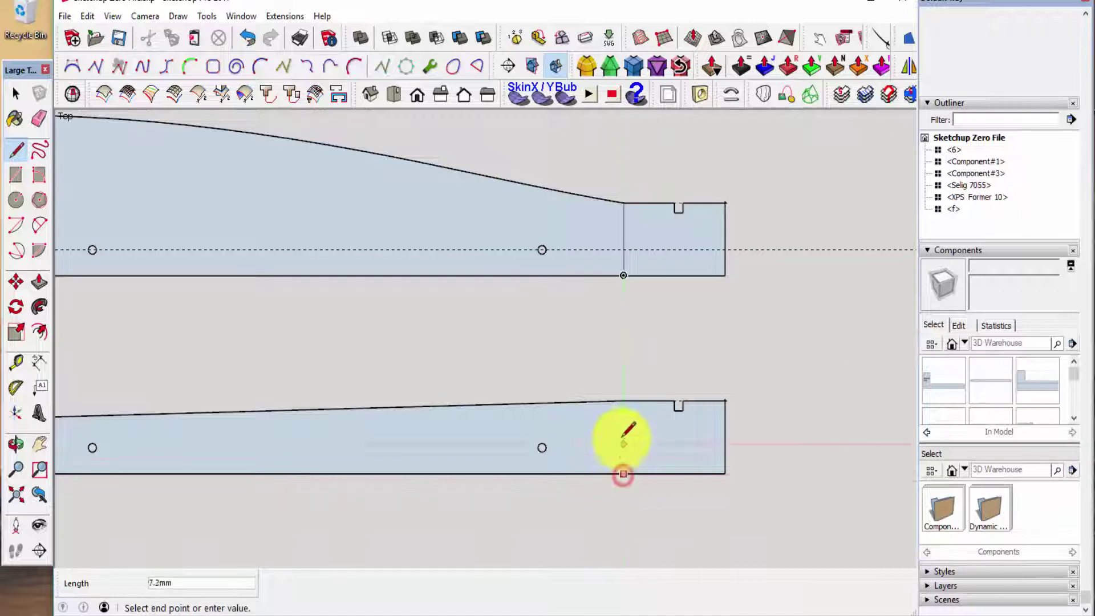
scroll(623, 401, up, 2)
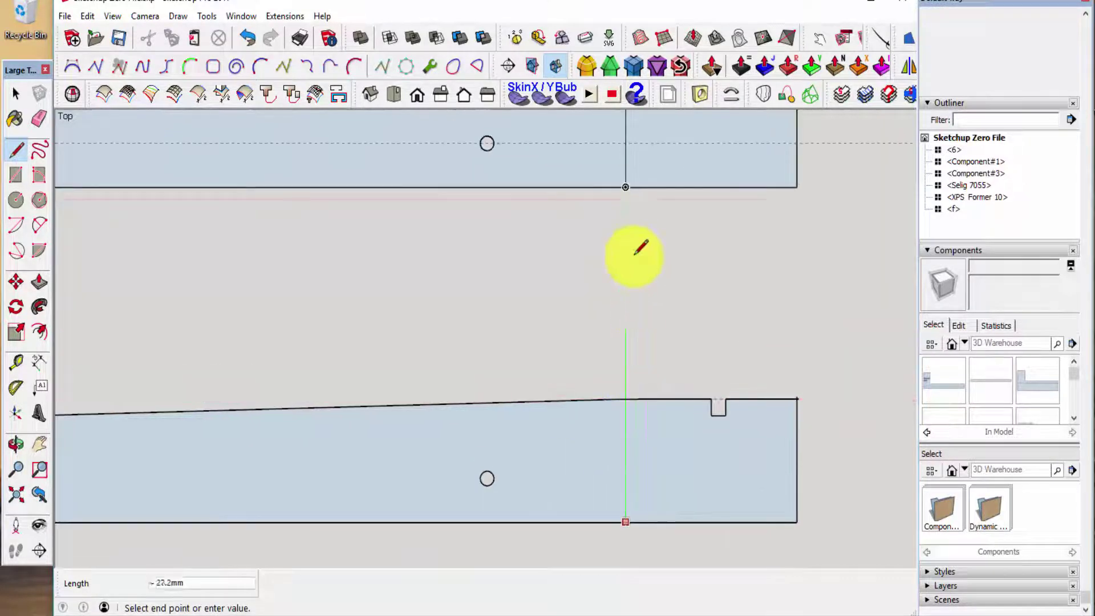
click(626, 189)
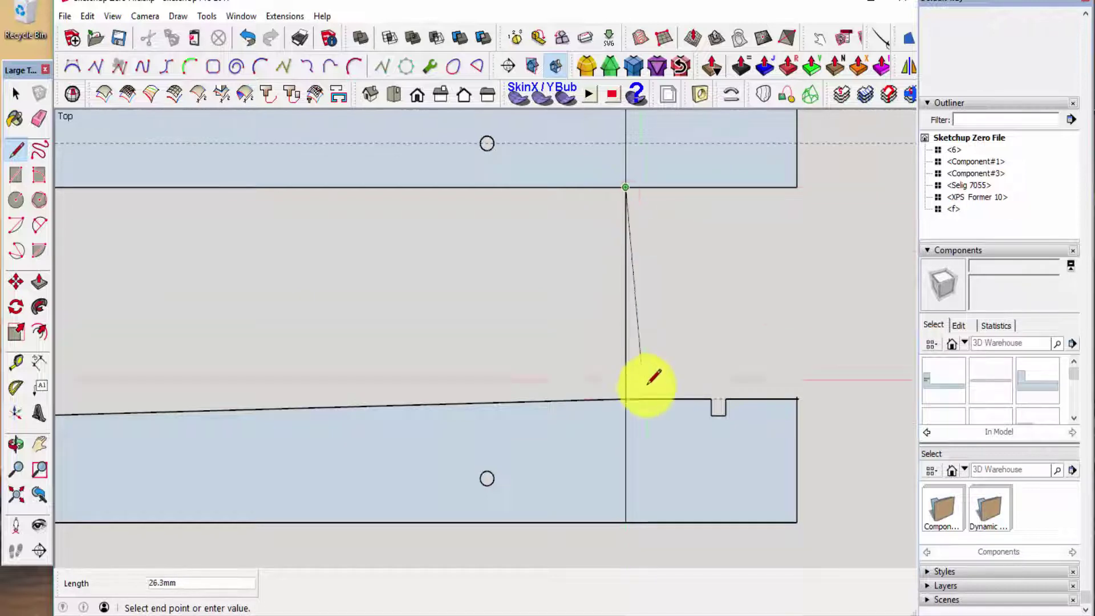
key(e)
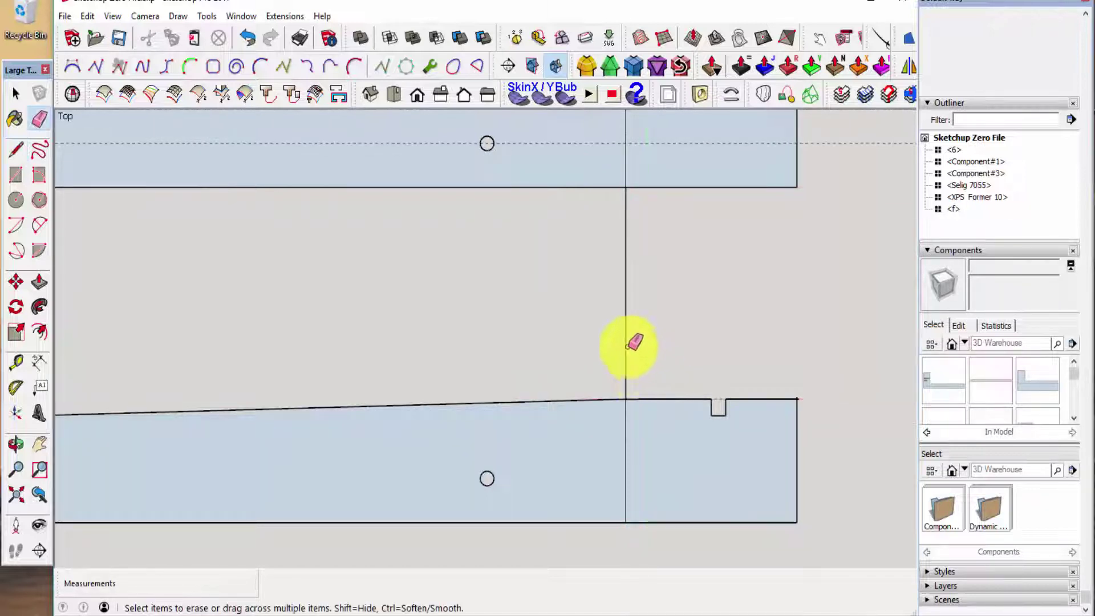
scroll(637, 436, down, 3)
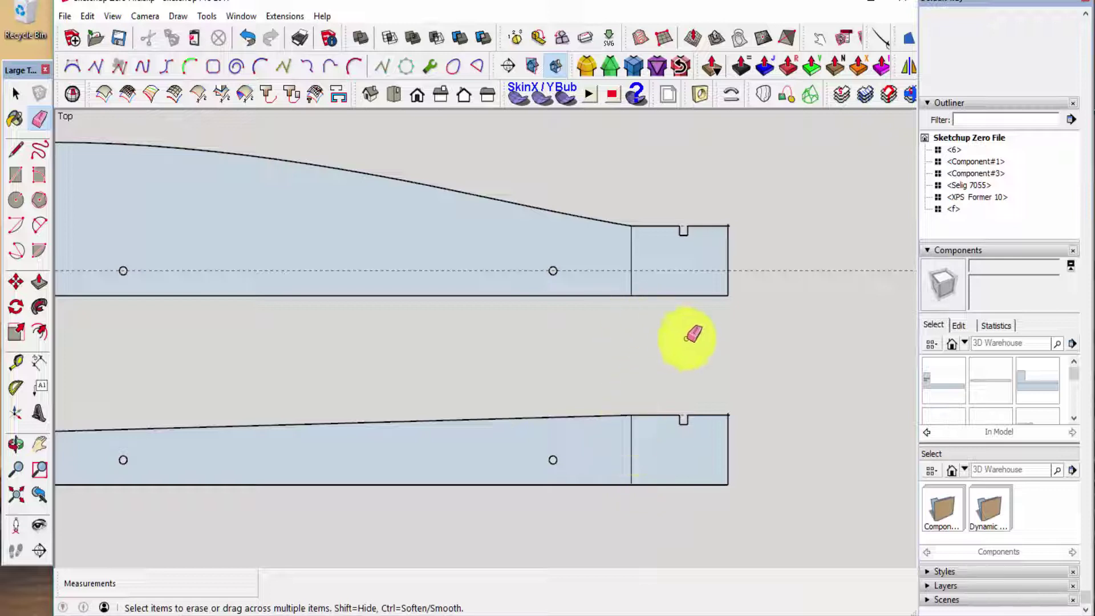
scroll(760, 271, down, 4)
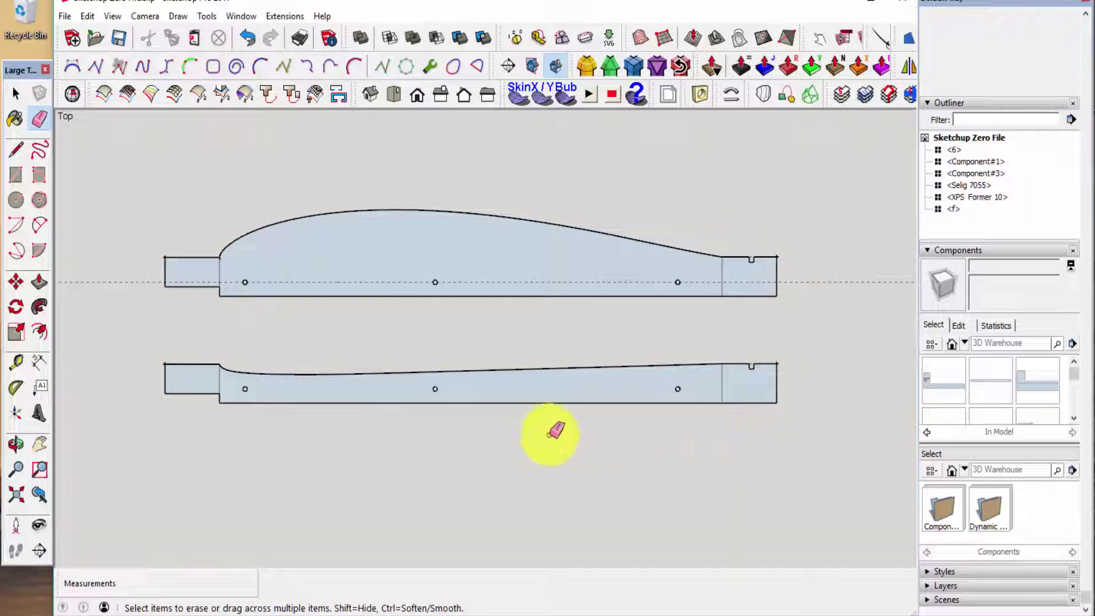
Examine the wing tip on the plan drawing around rib W9 and where the leading edge starts to curve.
scroll(549, 444, down, 3)
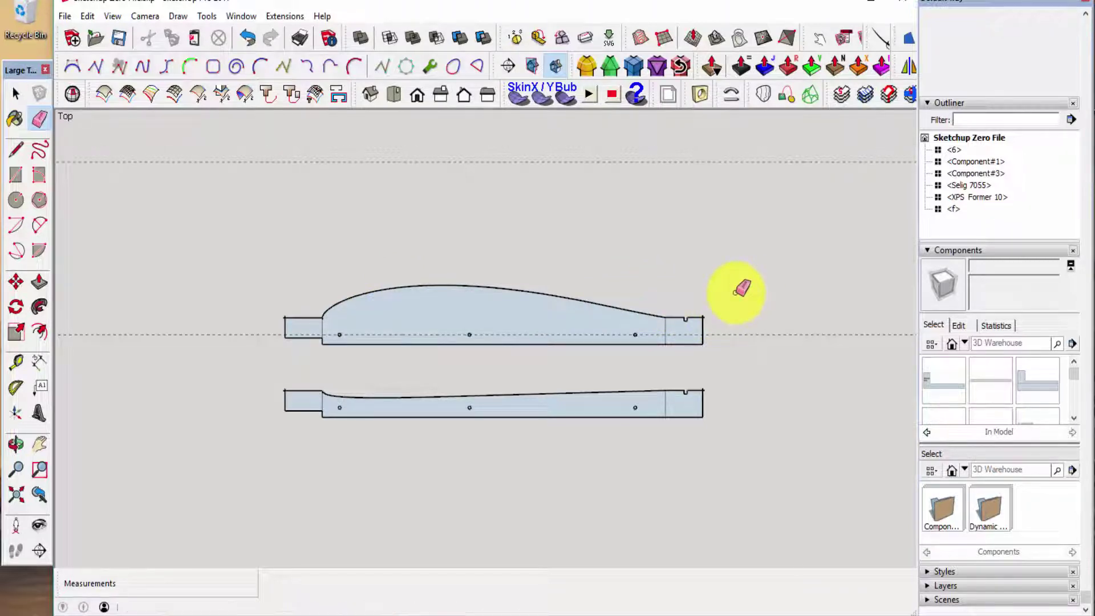
key(space)
scroll(739, 294, down, 6)
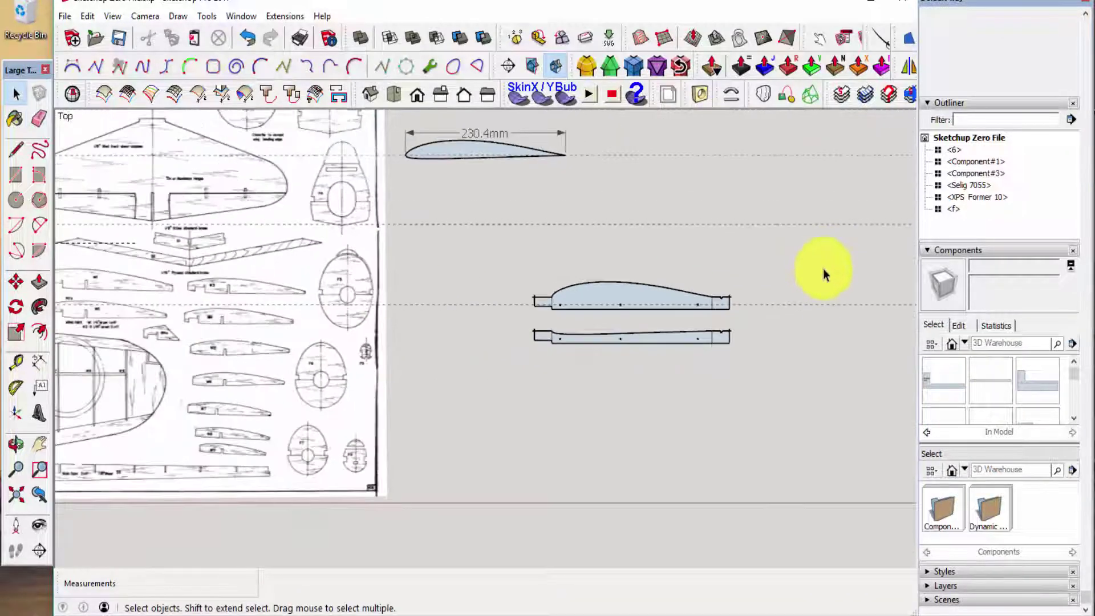
scroll(765, 374, down, 3)
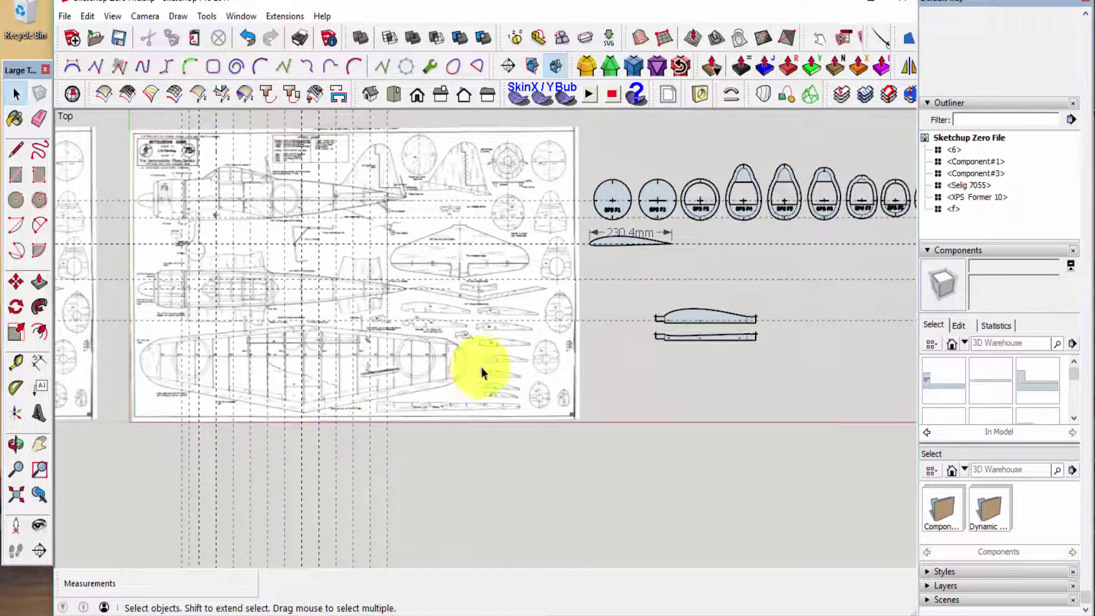
scroll(480, 353, up, 5)
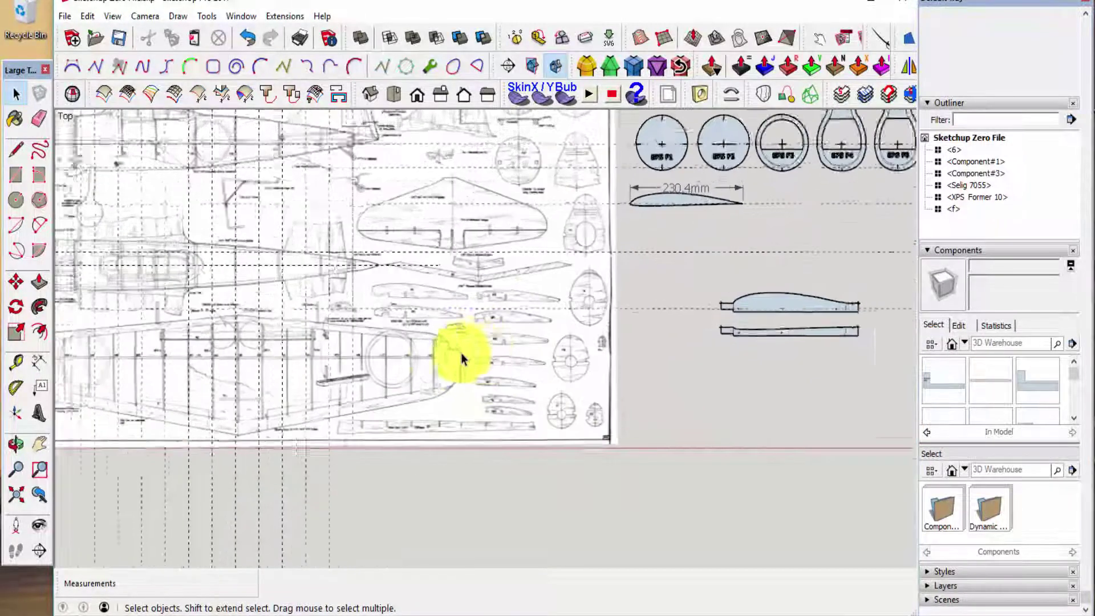
scroll(429, 365, up, 4)
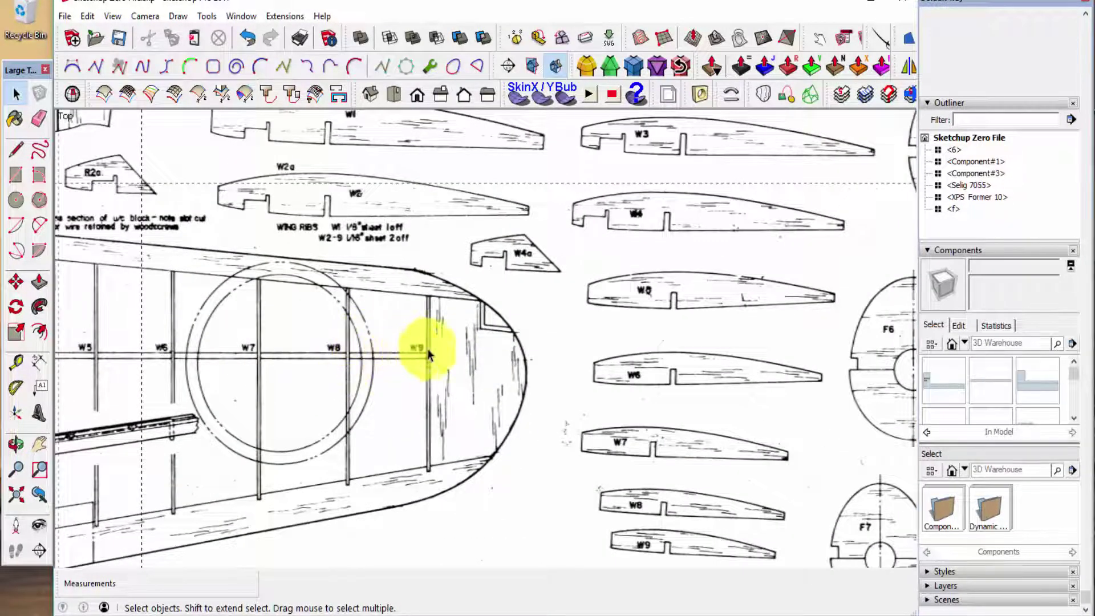
scroll(428, 353, up, 2)
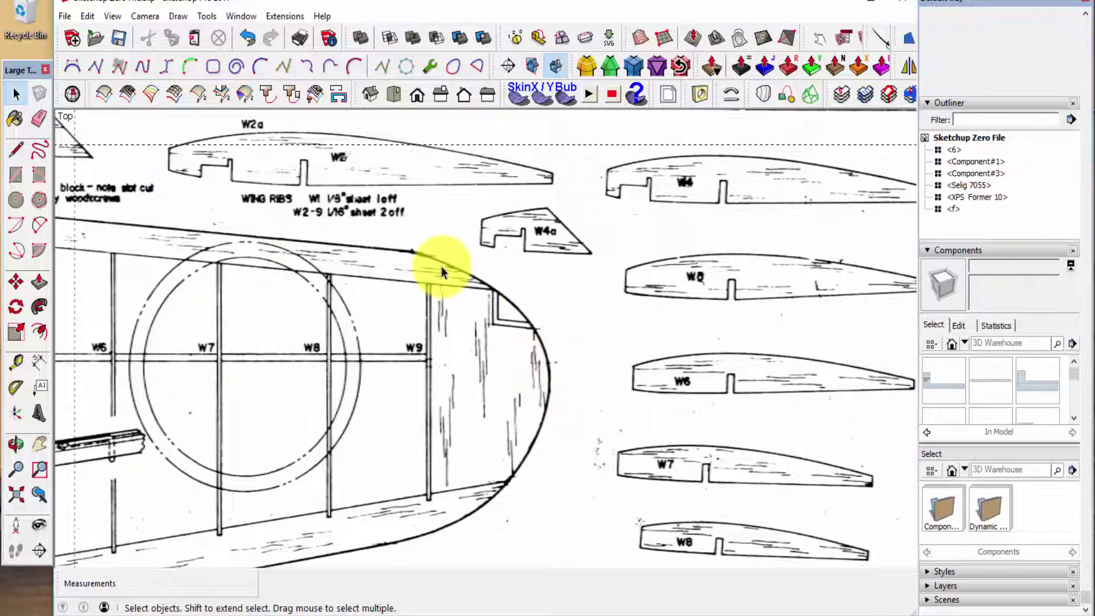
scroll(553, 313, down, 1)
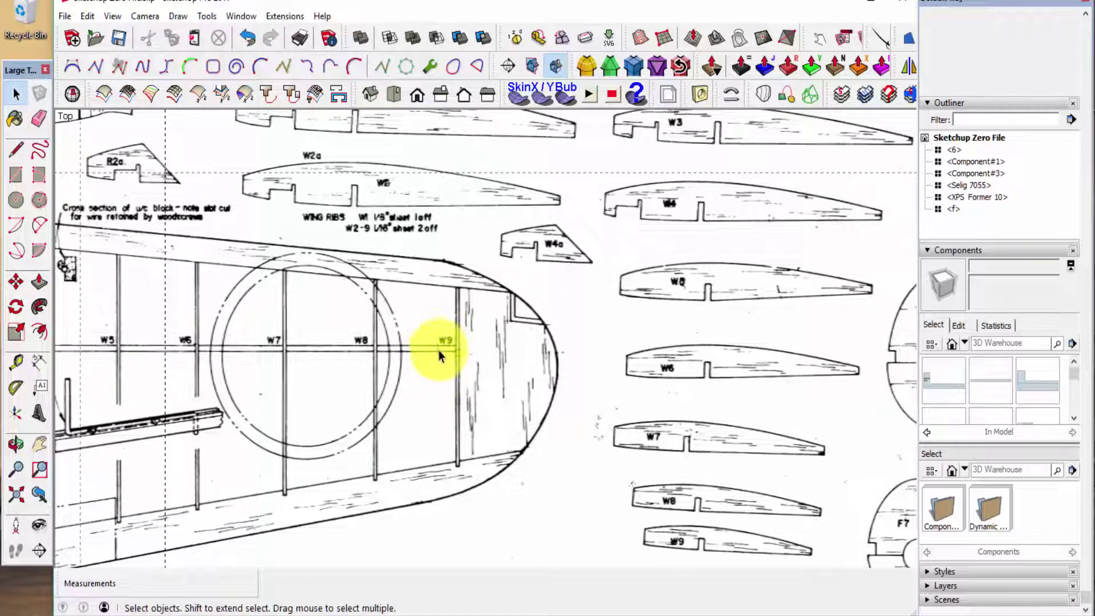
Draw a vertical line about 150 mm long across the wing plan just inboard of rib W9, where the tip curve begins.
key(t)
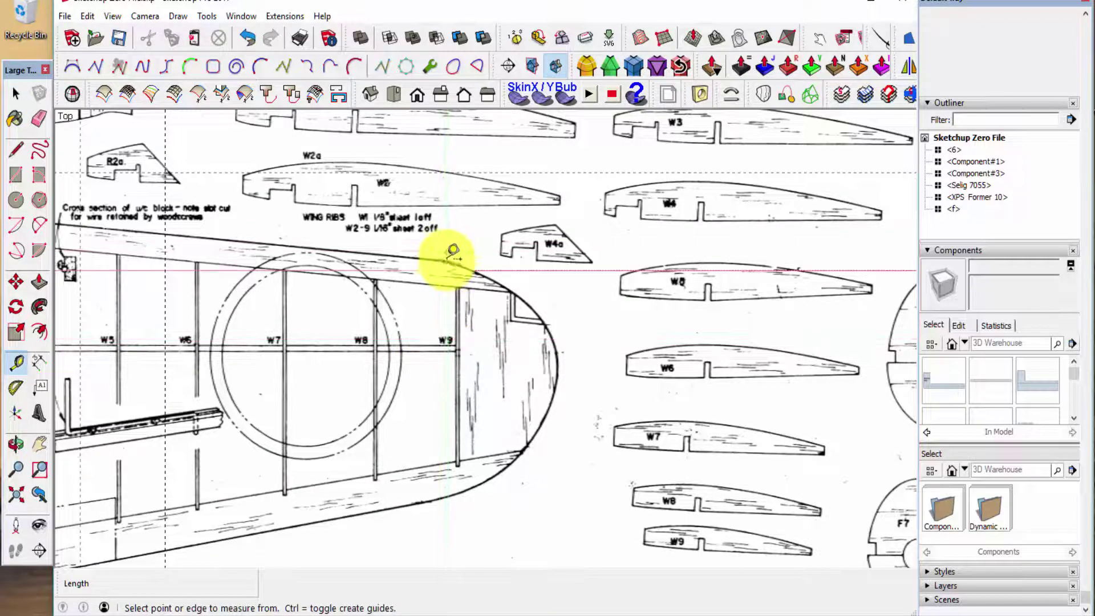
key(l)
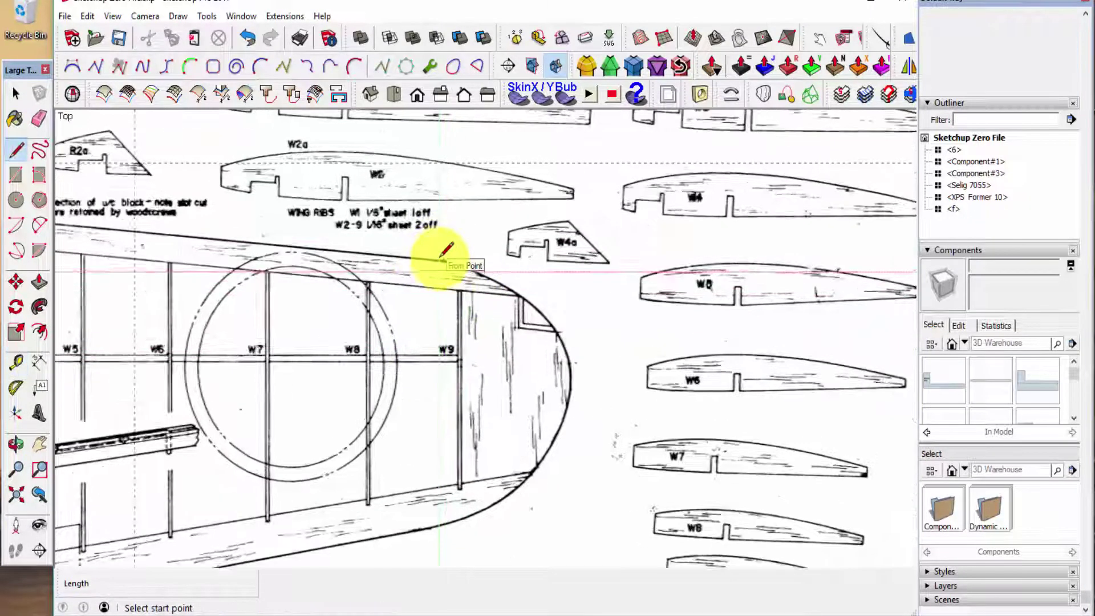
scroll(440, 245, up, 4)
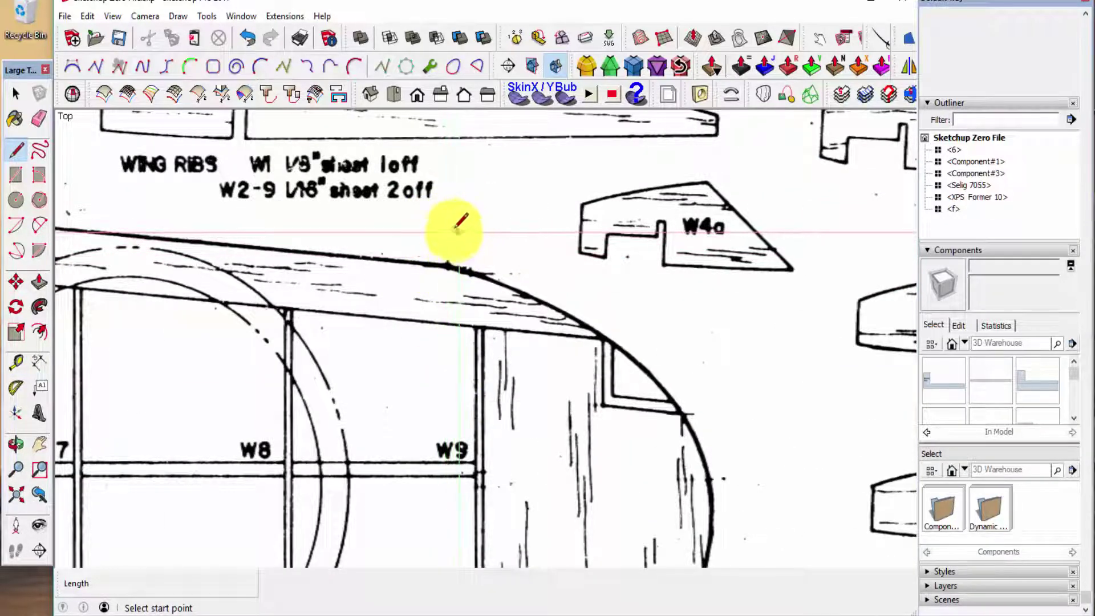
scroll(465, 367, down, 5)
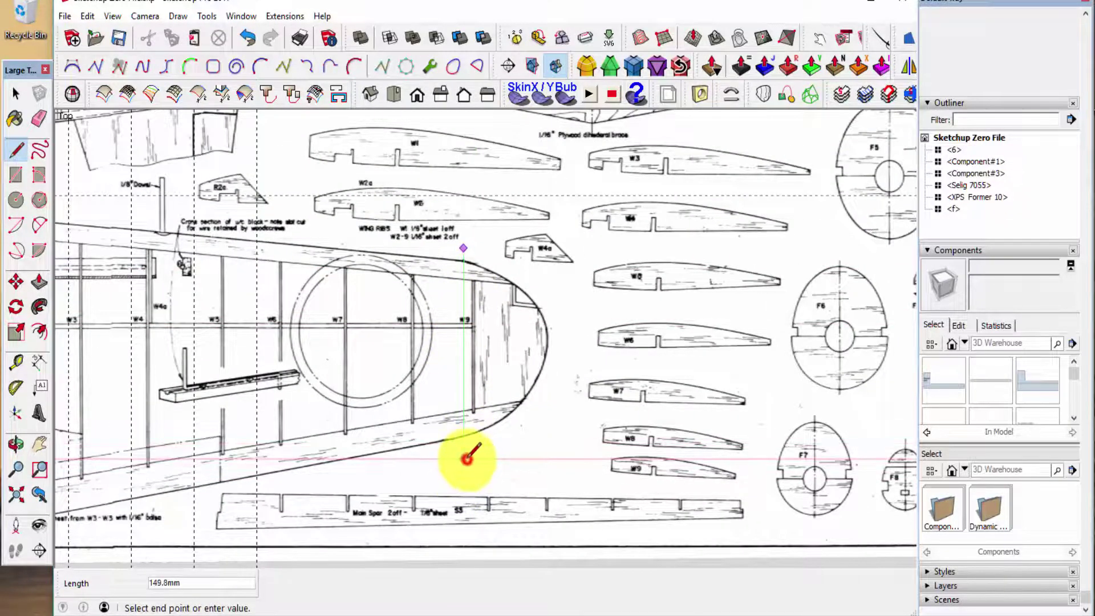
key(space)
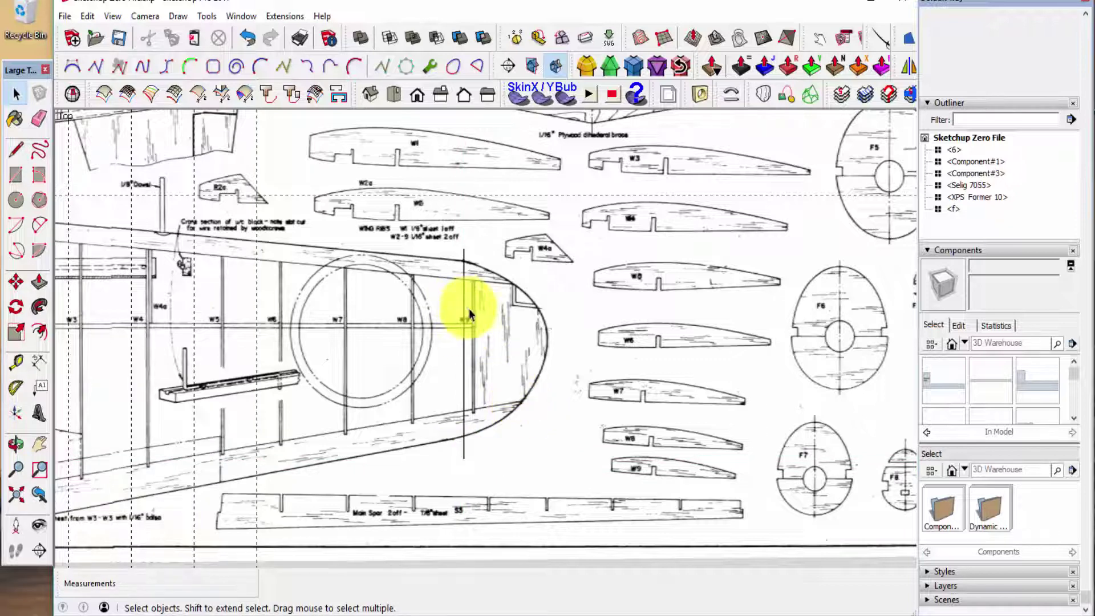
Draw a short horizontal line outboard from where the vertical line near rib W9 meets the wing's leading edge.
key(l)
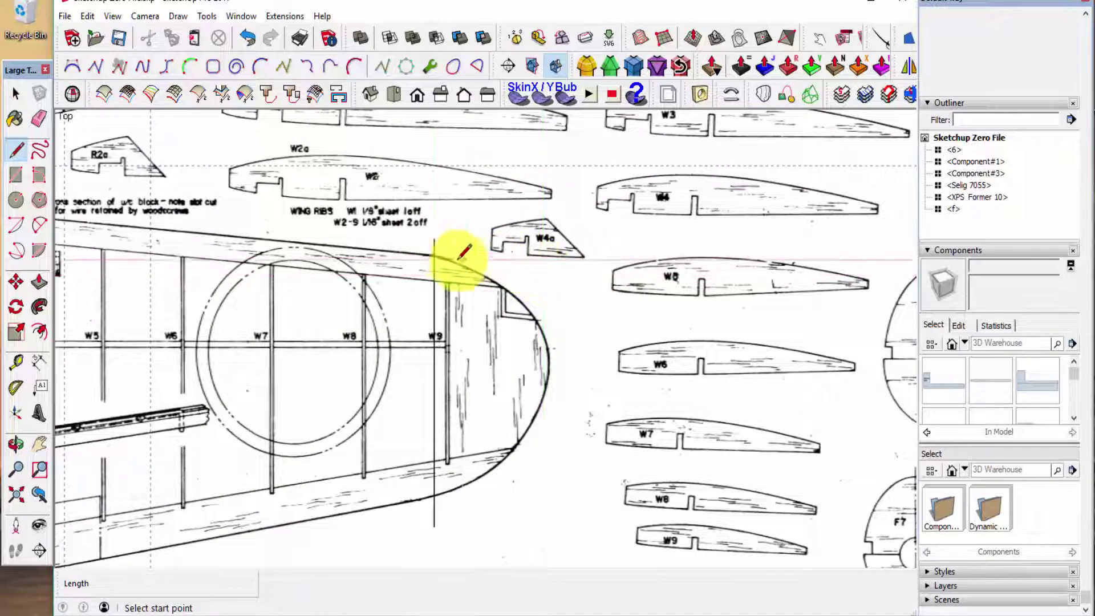
scroll(457, 255, up, 5)
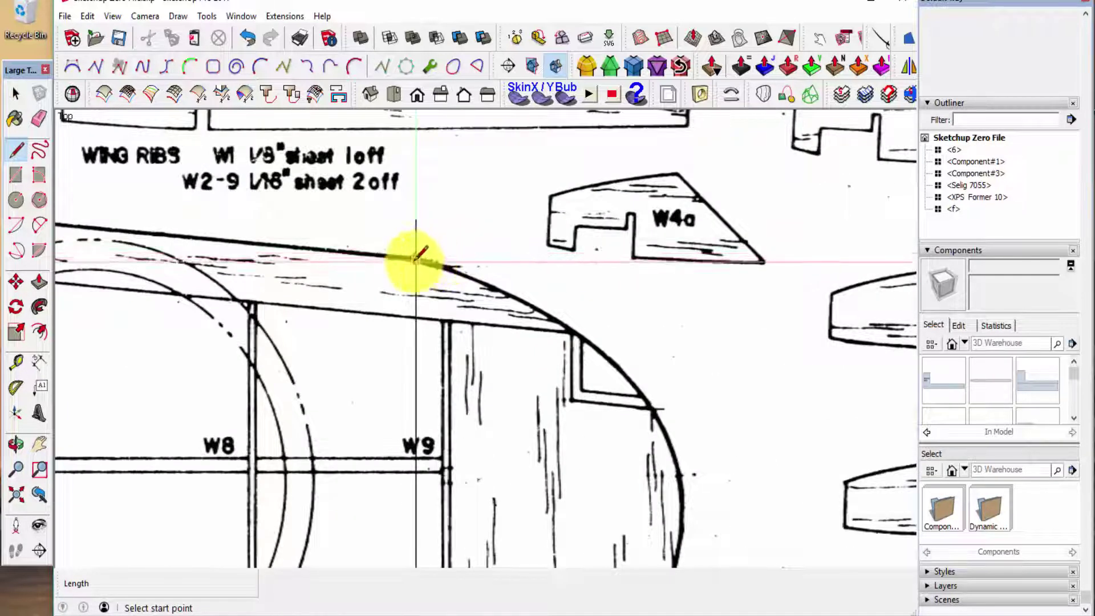
click(416, 256)
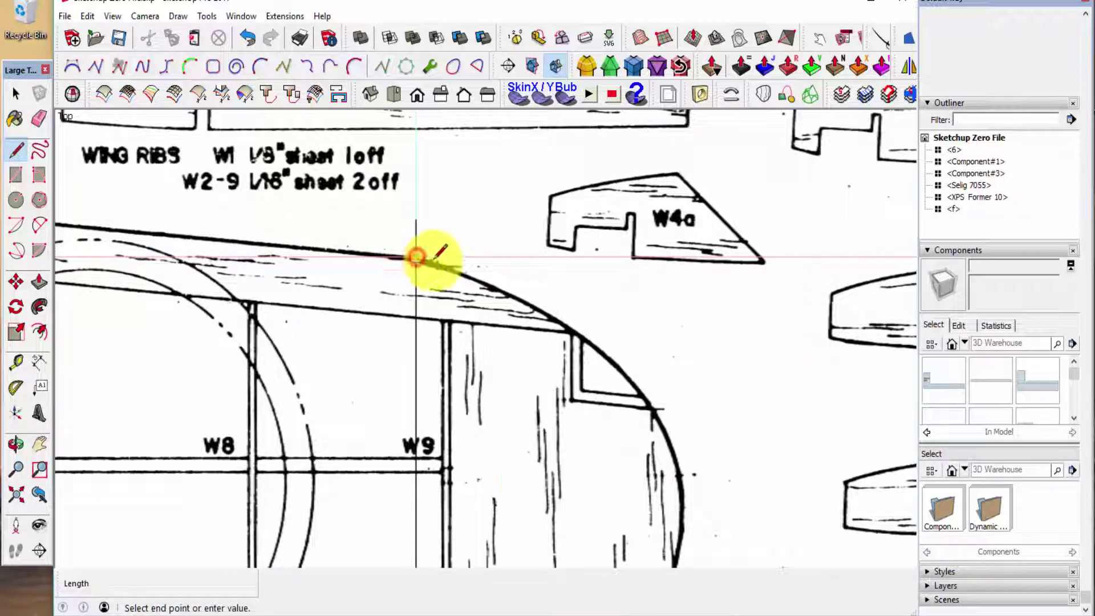
click(524, 255)
scroll(524, 256, down, 2)
scroll(557, 237, down, 2)
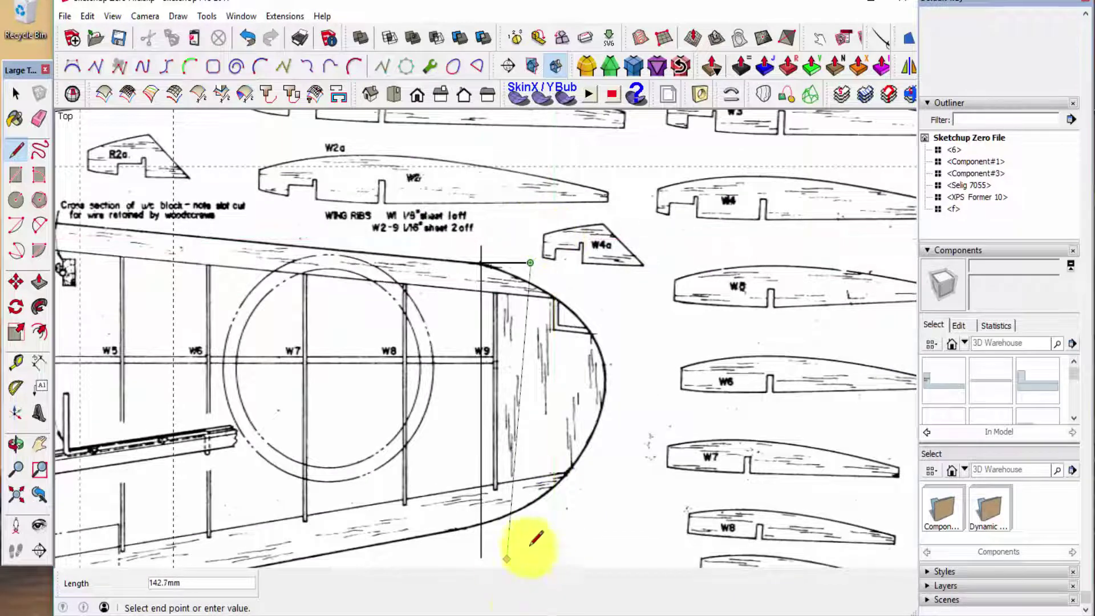
key(space)
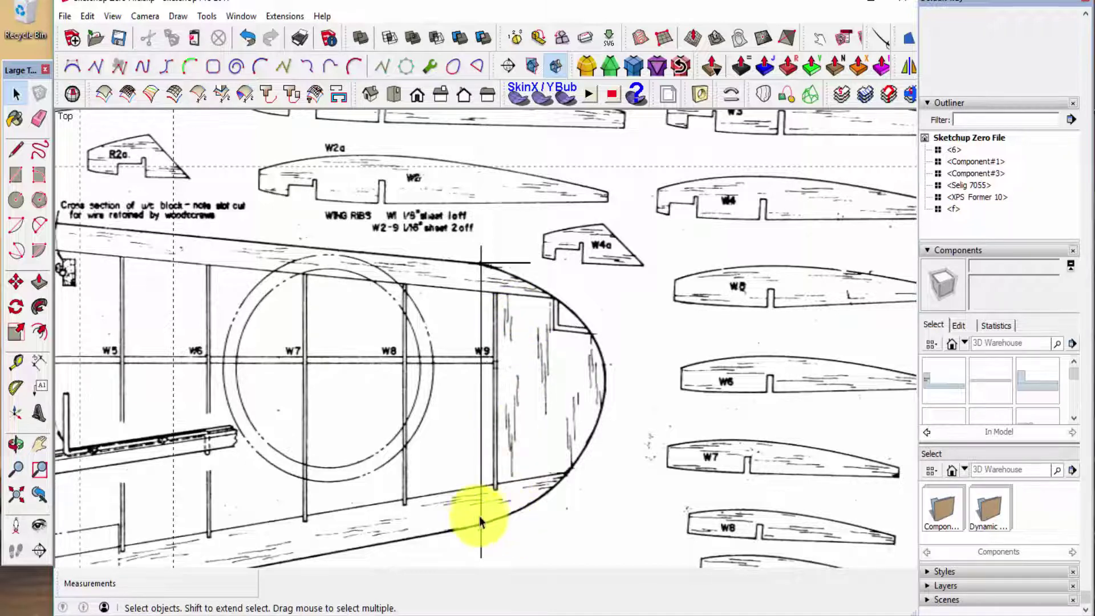
Measure the wing-tip chord near rib W9 vertically from the short leading-edge line down to the trailing edge.
key(t)
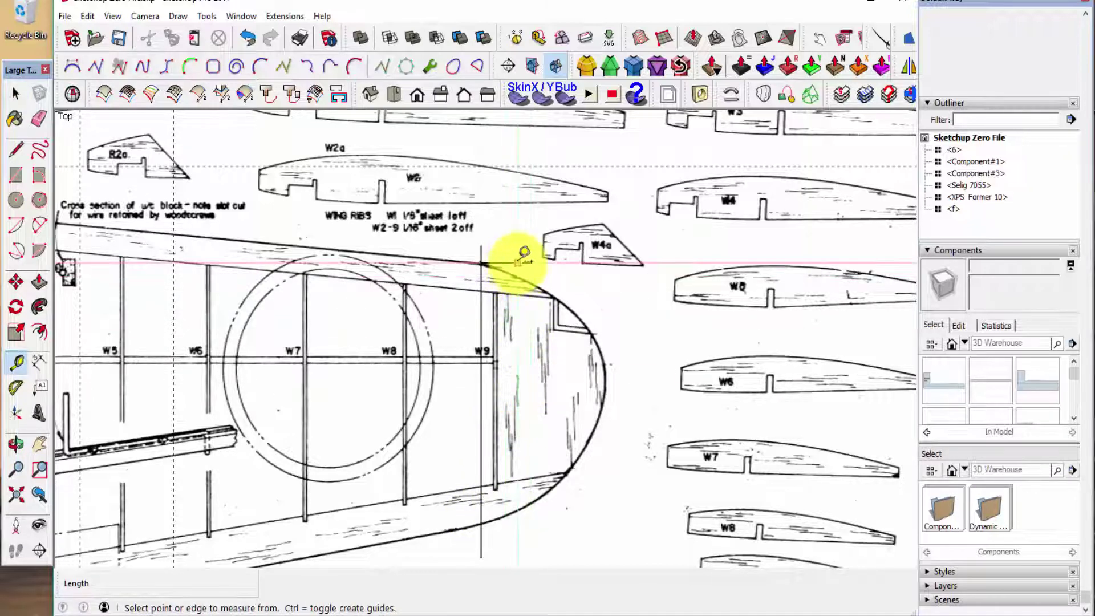
scroll(504, 257, up, 3)
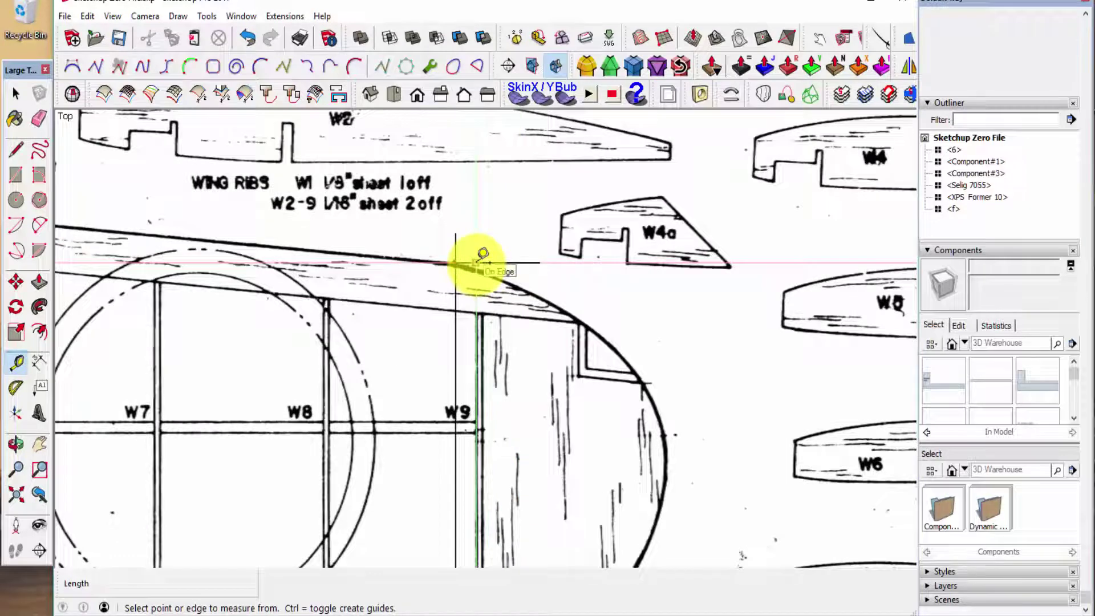
click(476, 263)
scroll(487, 310, down, 2)
scroll(520, 218, down, 2)
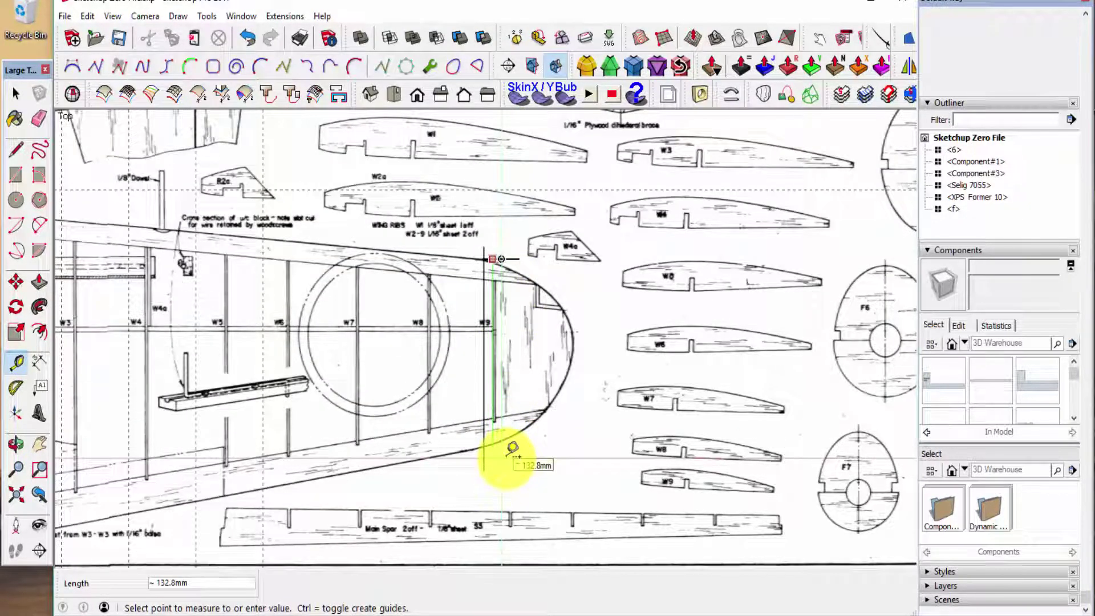
scroll(510, 449, up, 5)
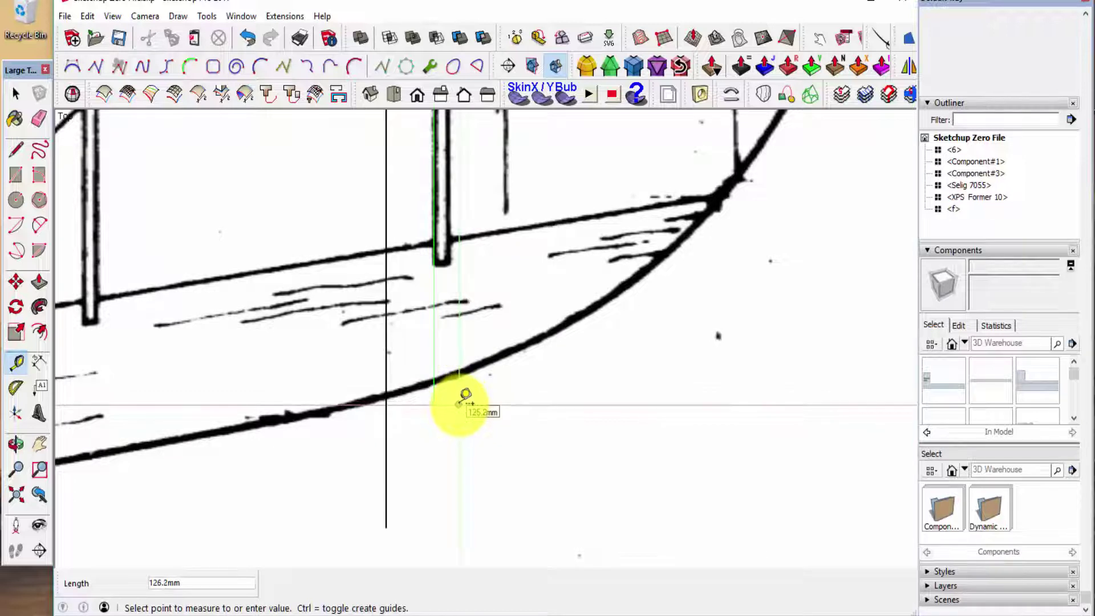
key(space)
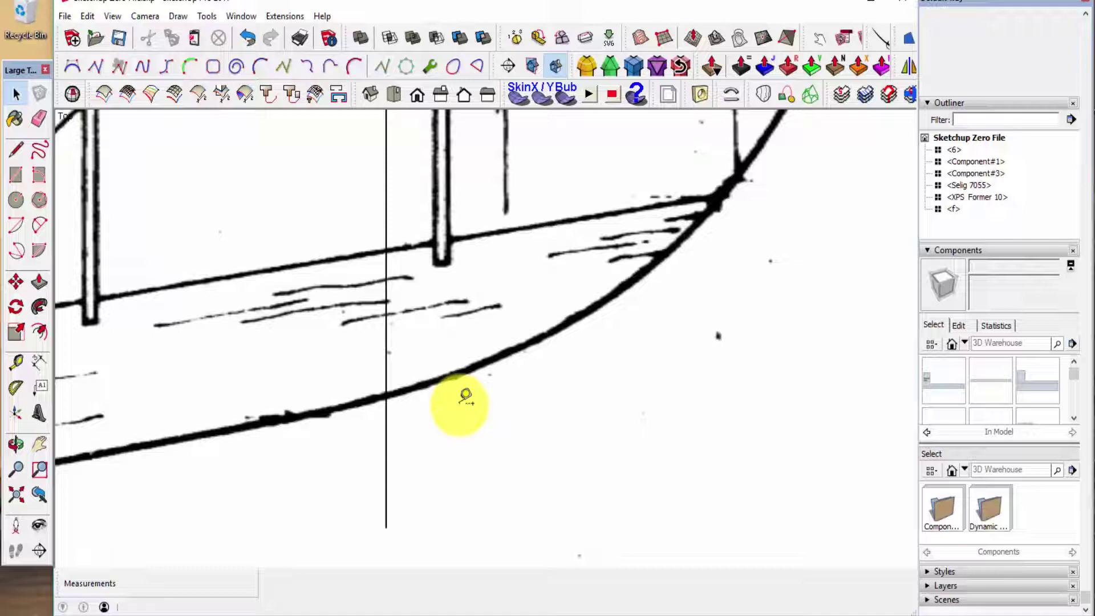
Copy the Selig 7055 airfoil by its trailing-edge point to the free area above and beyond the two jig profiles.
scroll(450, 408, down, 6)
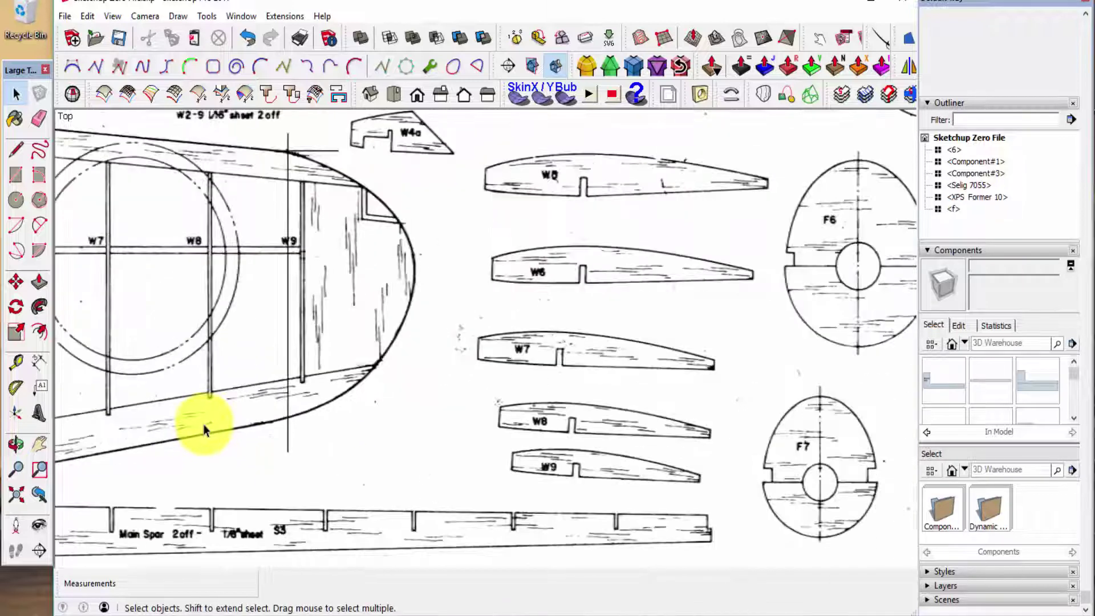
scroll(205, 428, down, 8)
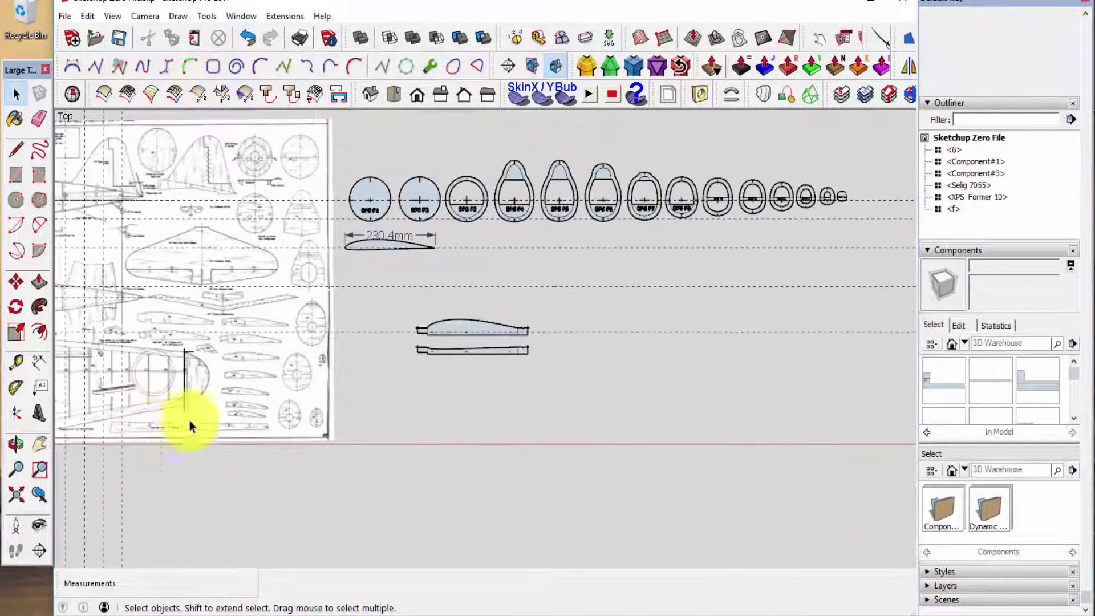
scroll(374, 248, up, 3)
click(381, 241)
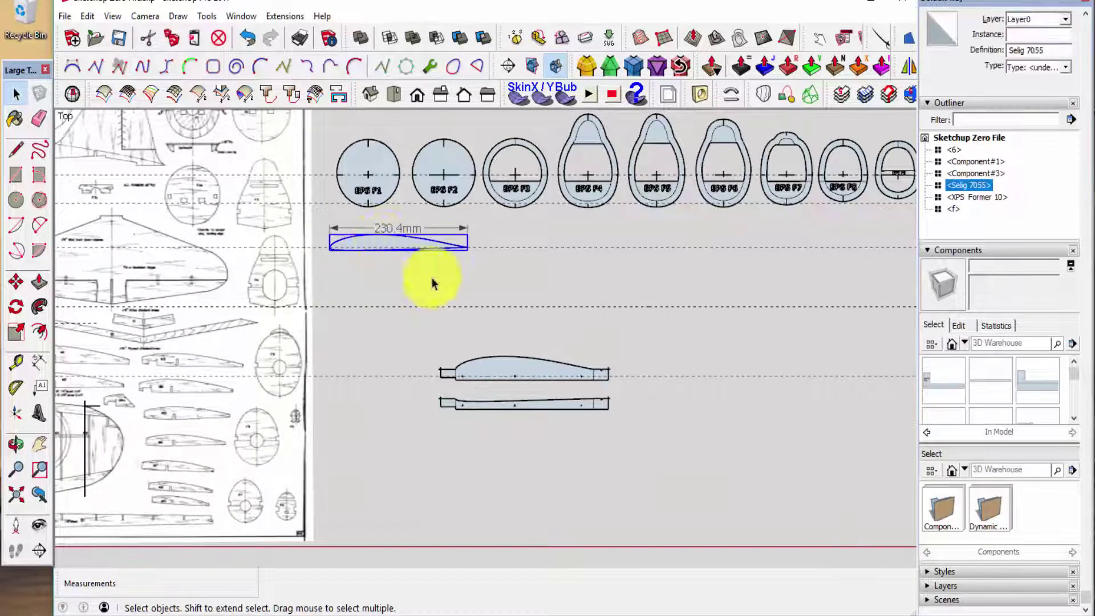
scroll(462, 251, up, 3)
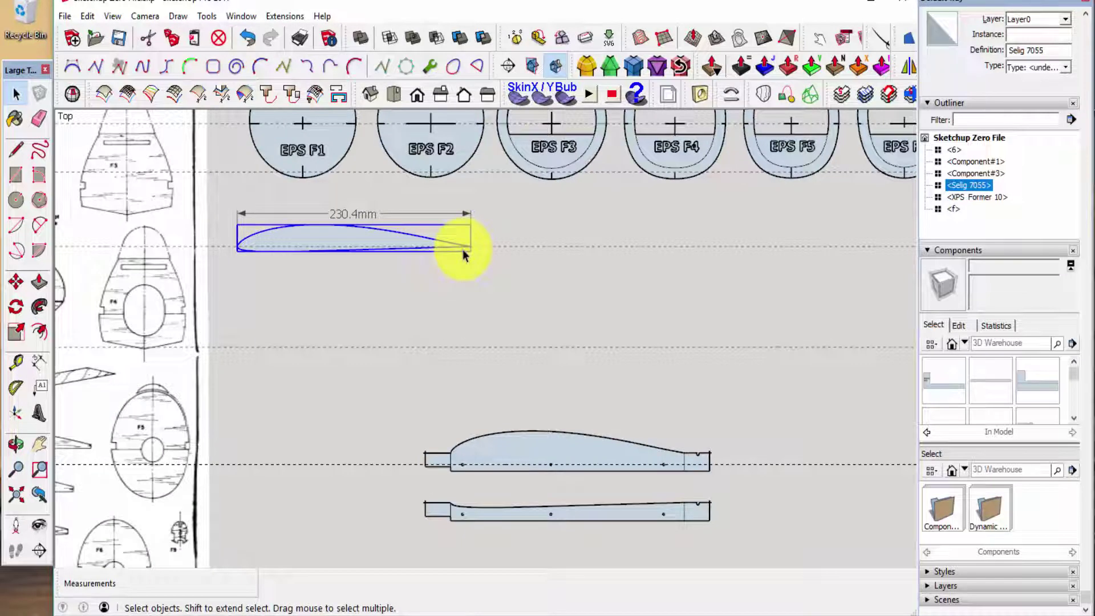
key(m)
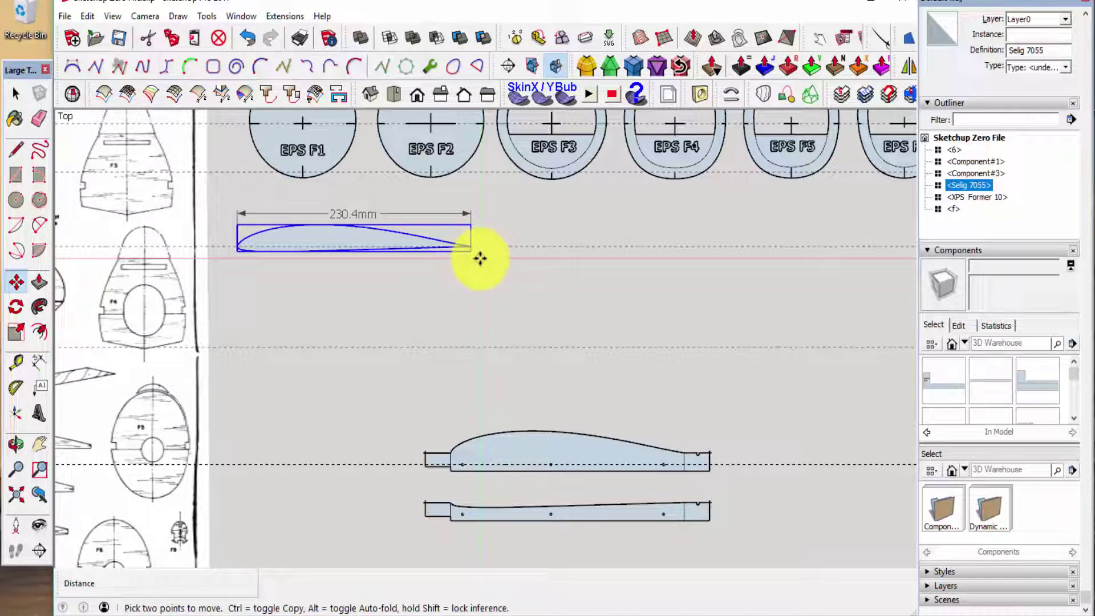
scroll(480, 251, up, 3)
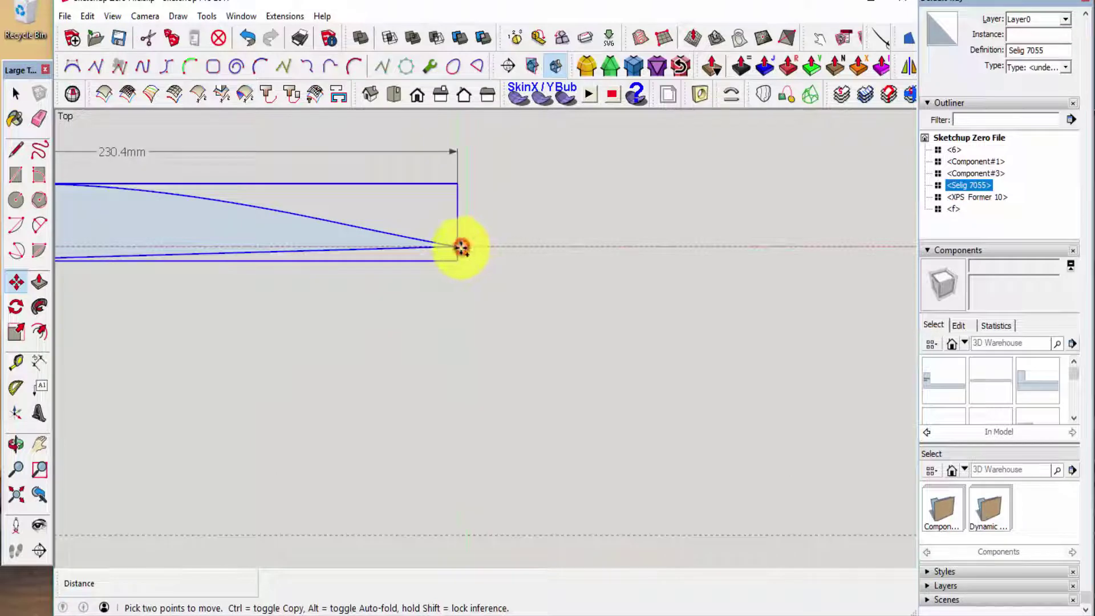
click(461, 247)
key(ctrl)
scroll(391, 325, down, 5)
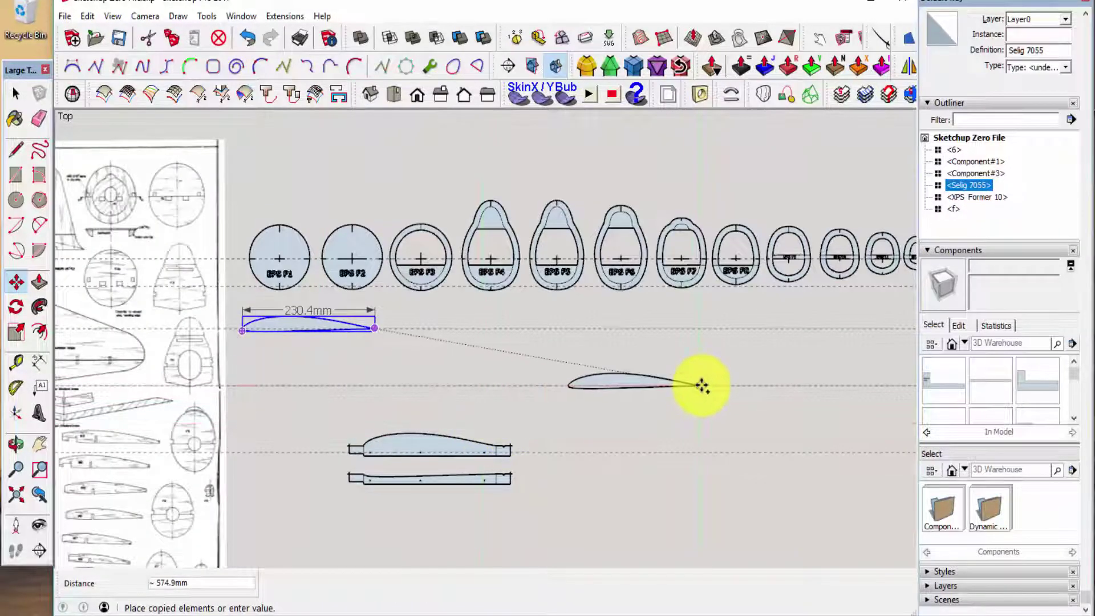
click(702, 387)
key(space)
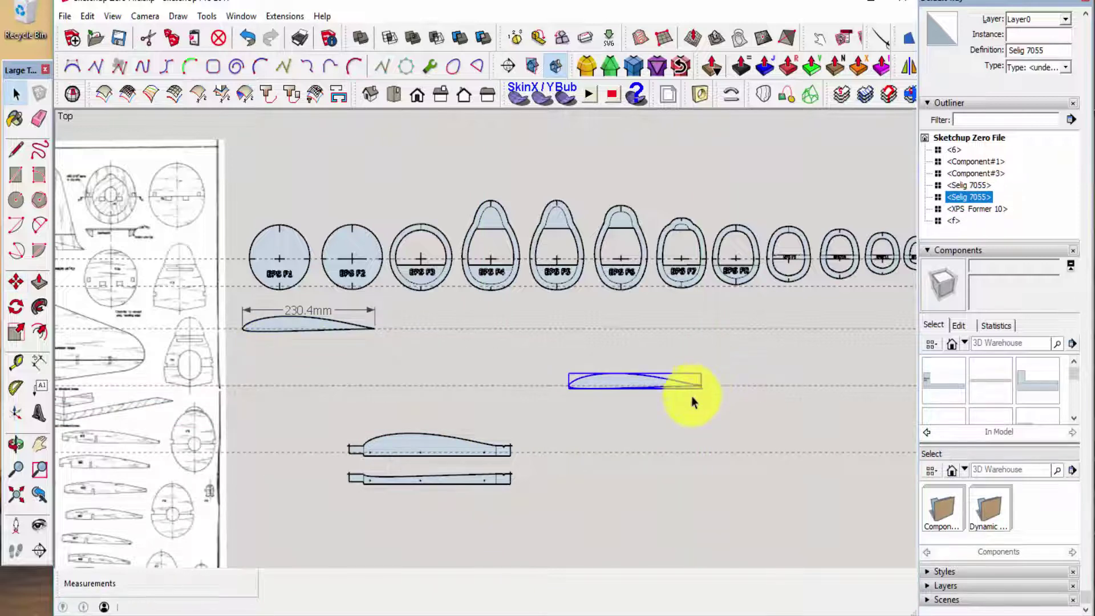
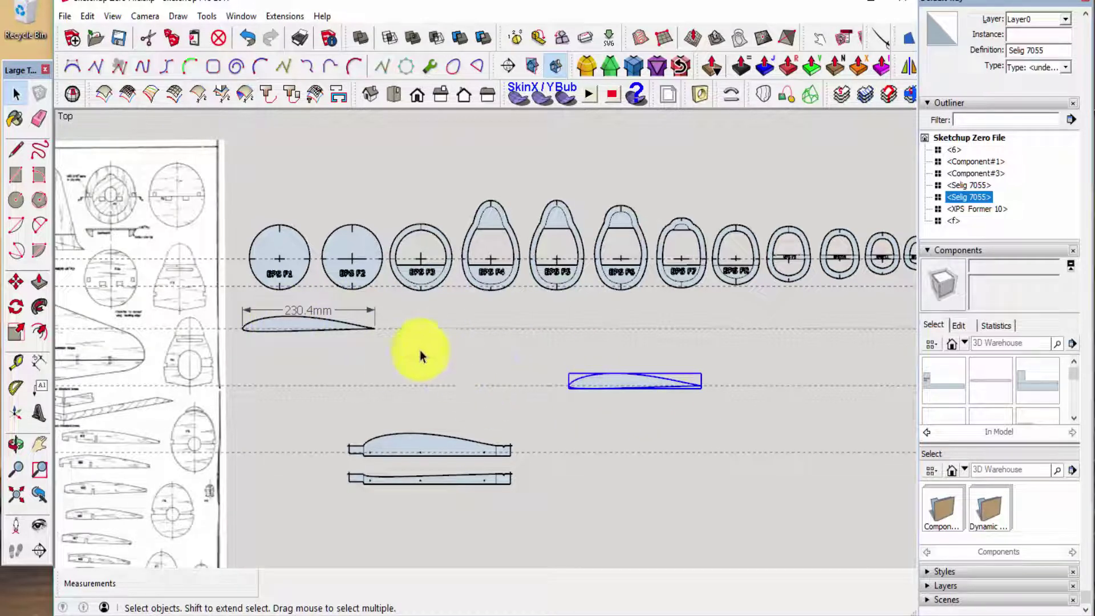
Make the copied Selig 7055 airfoil a unique component, independent of the original root airfoil.
click(295, 322)
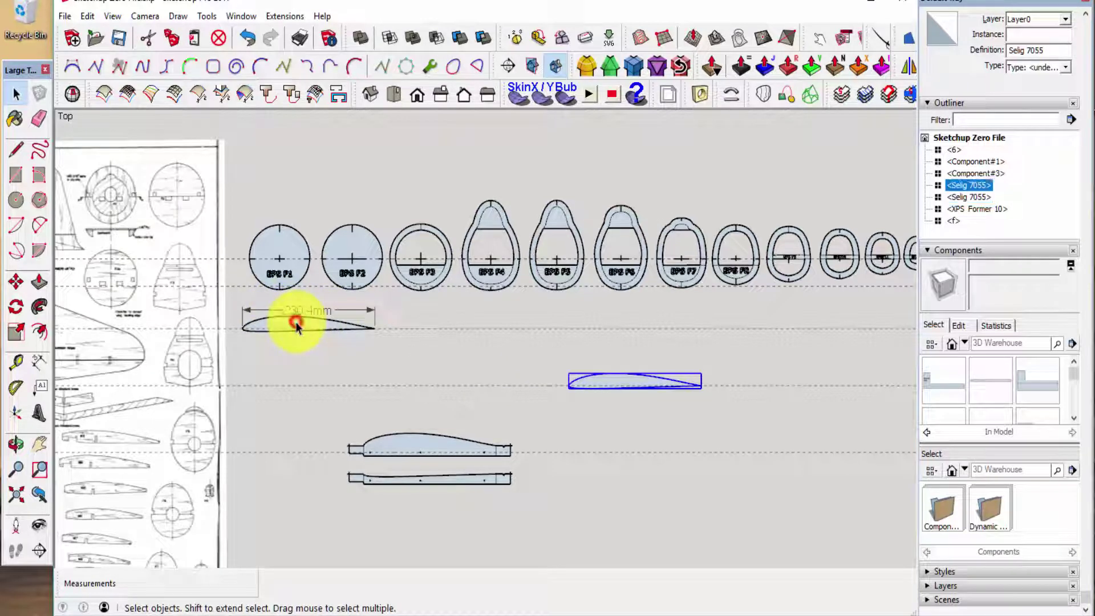
click(619, 382)
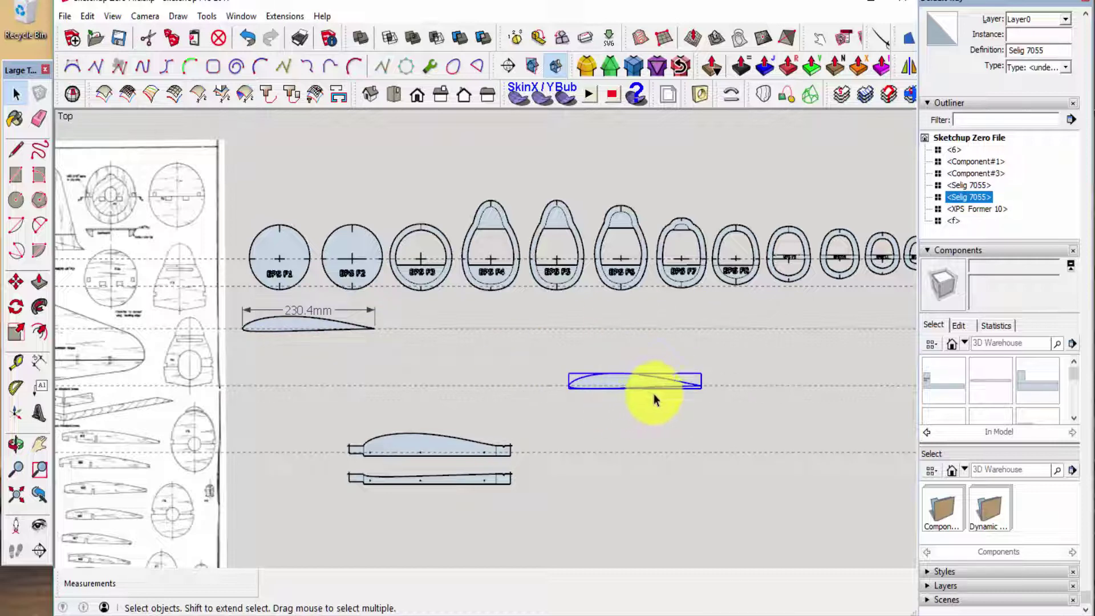
right_click(619, 384)
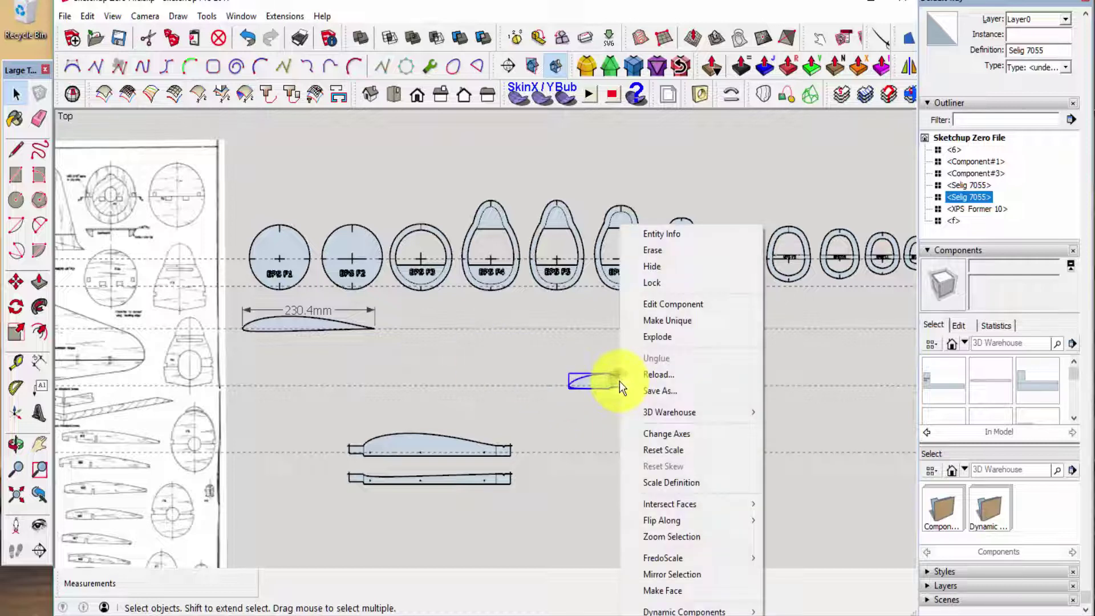
click(672, 322)
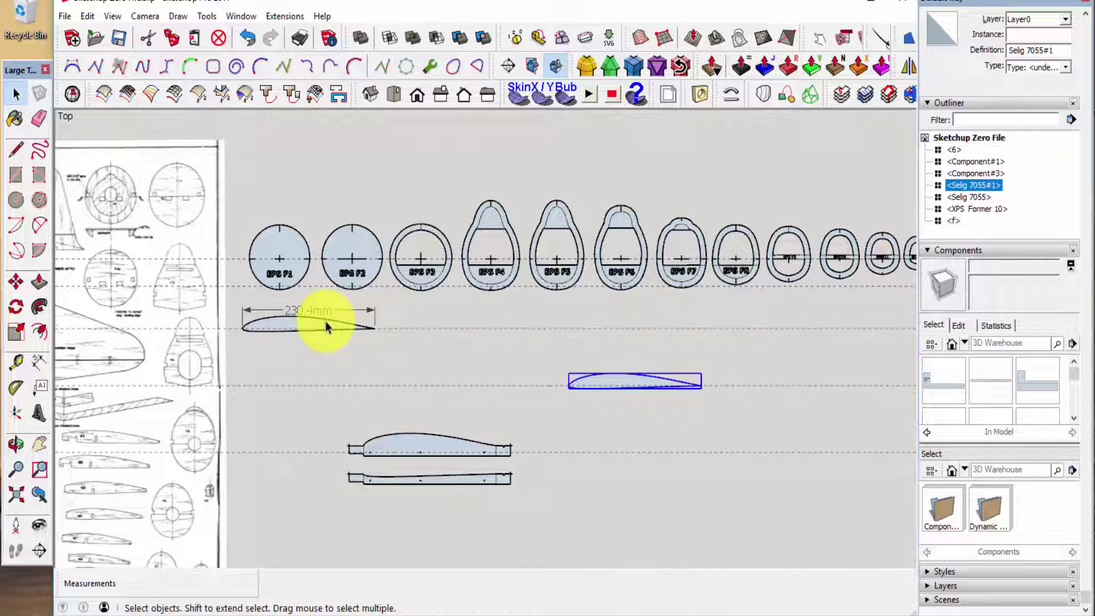
click(648, 401)
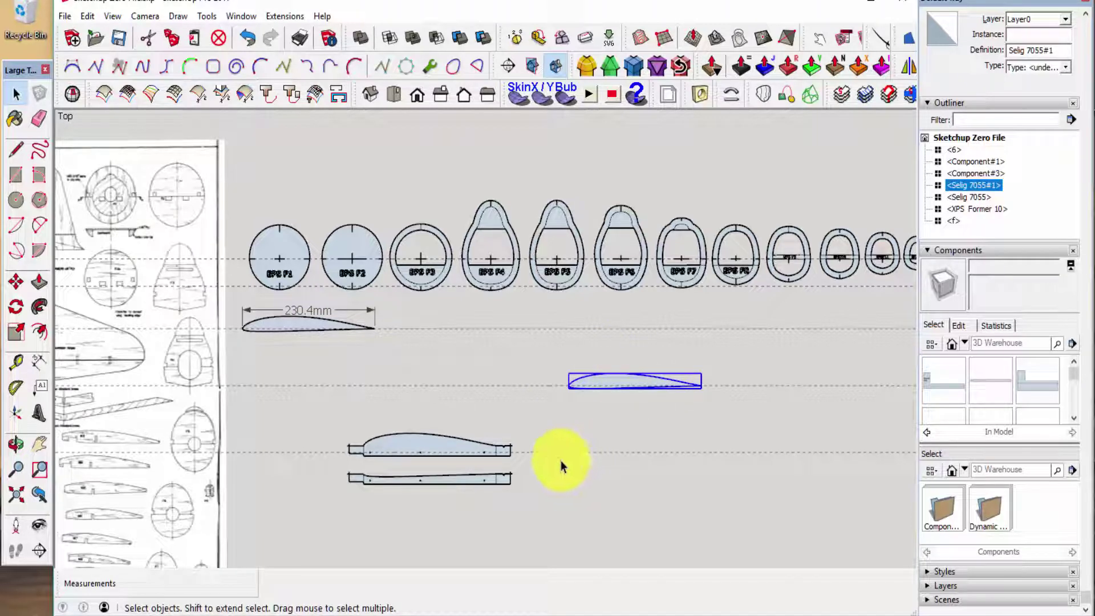
Offset a vertical guide from the trailing-edge end of the upper jig profile to just ahead of the copied airfoil's leading edge.
scroll(561, 466, up, 2)
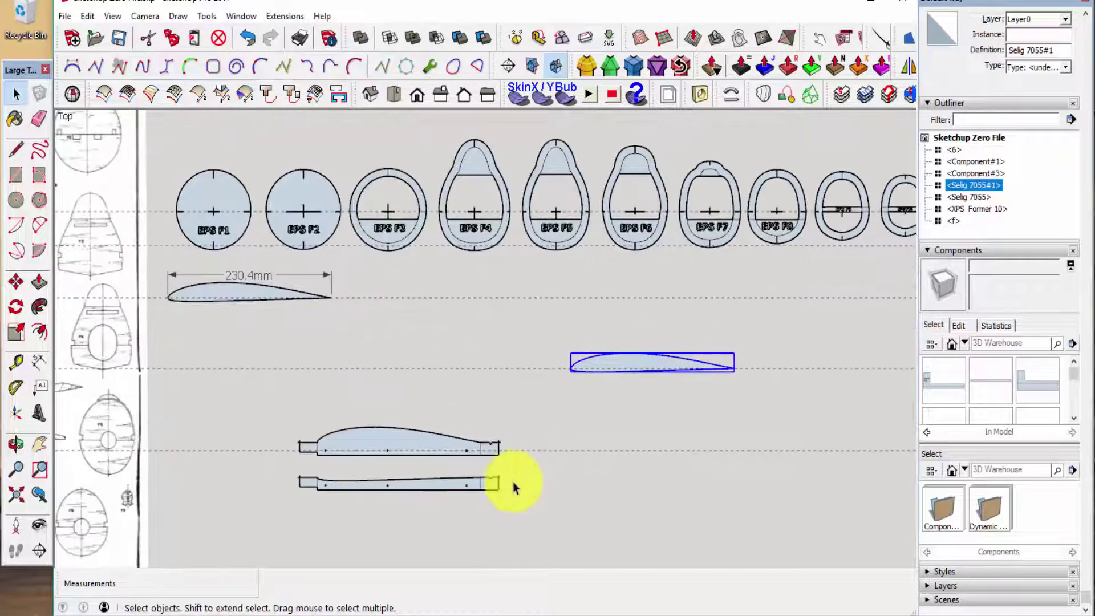
scroll(512, 481, up, 5)
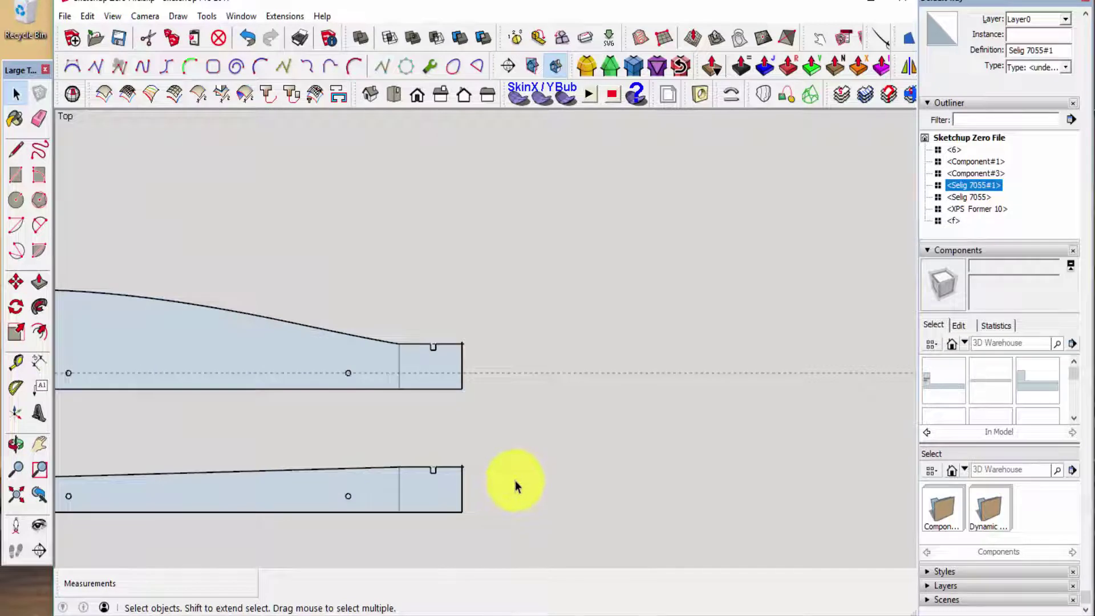
key(t)
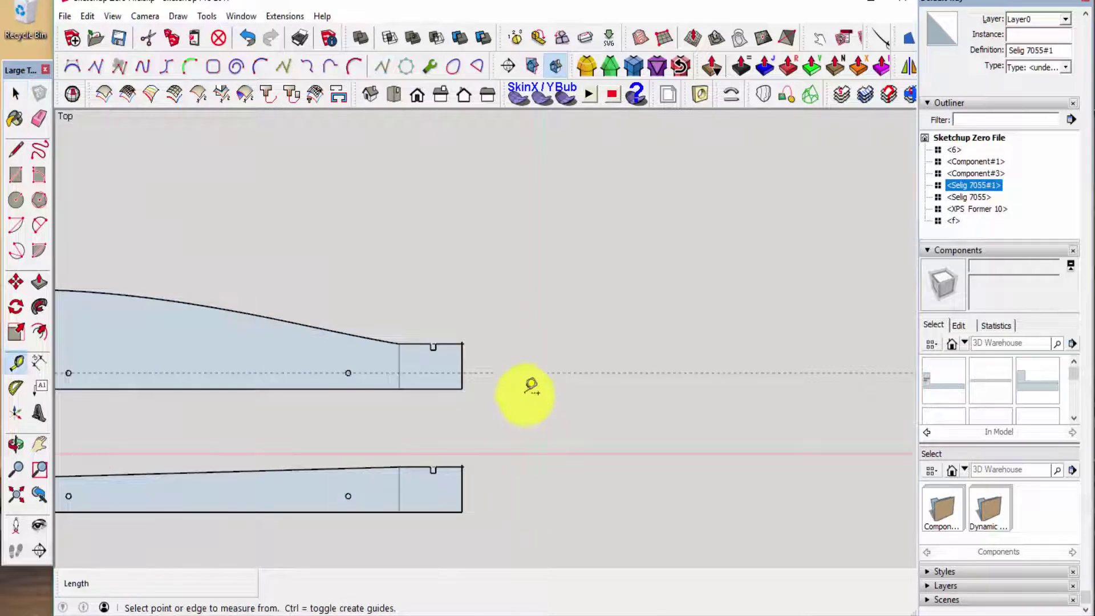
scroll(505, 353, up, 4)
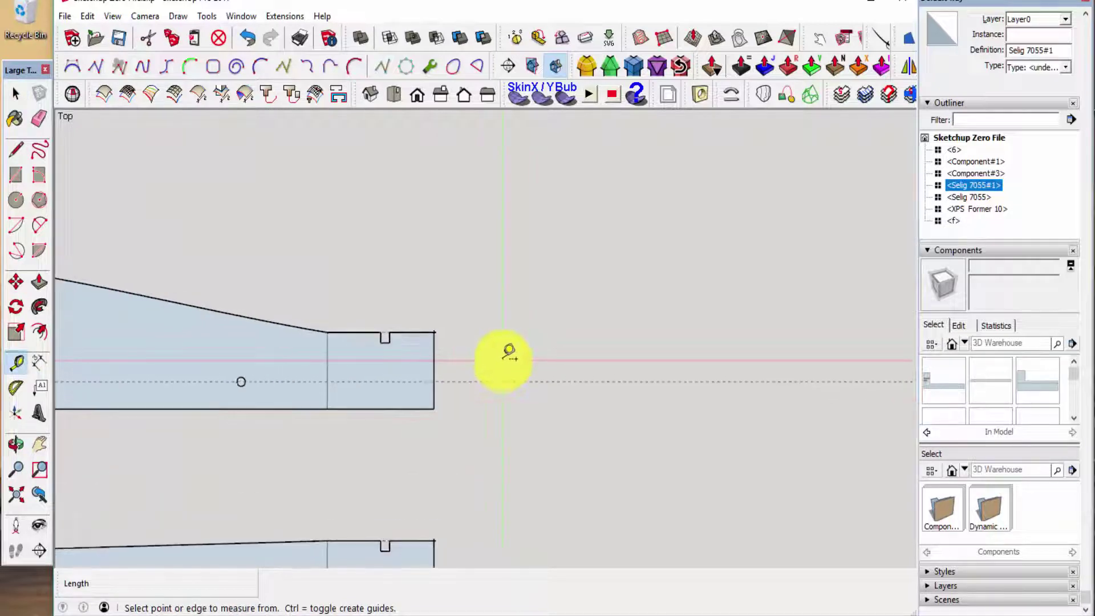
click(429, 350)
scroll(399, 359, down, 3)
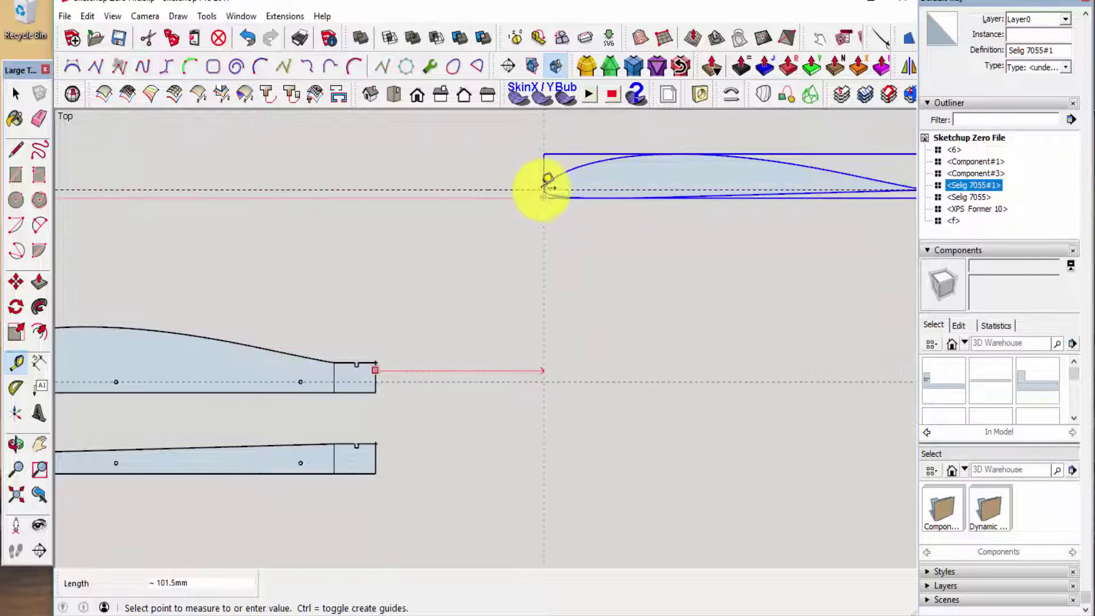
scroll(547, 181, up, 4)
scroll(521, 362, down, 3)
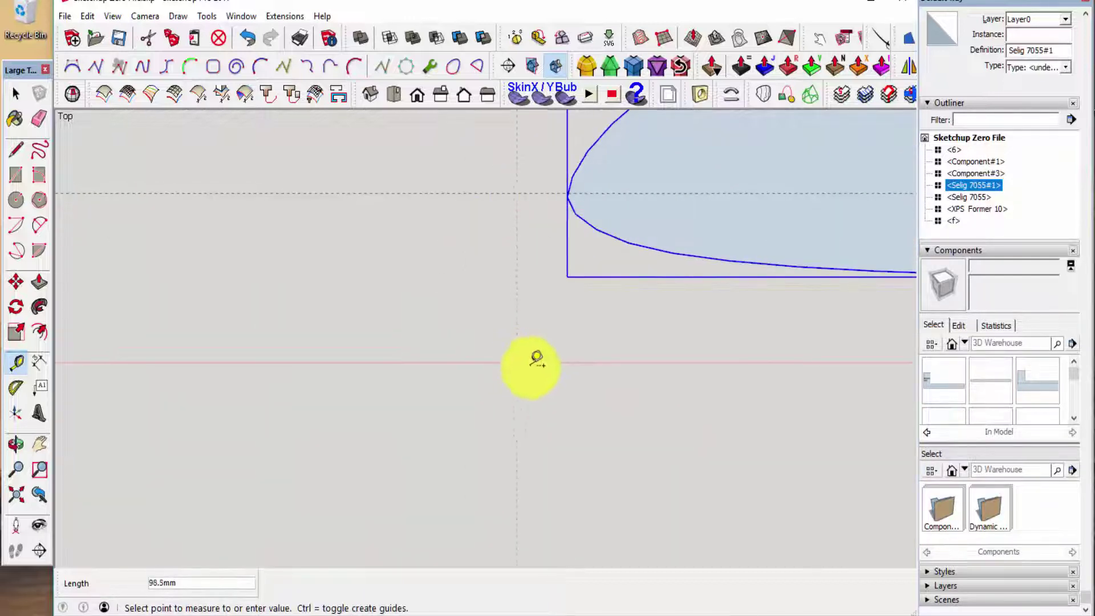
scroll(428, 237, down, 5)
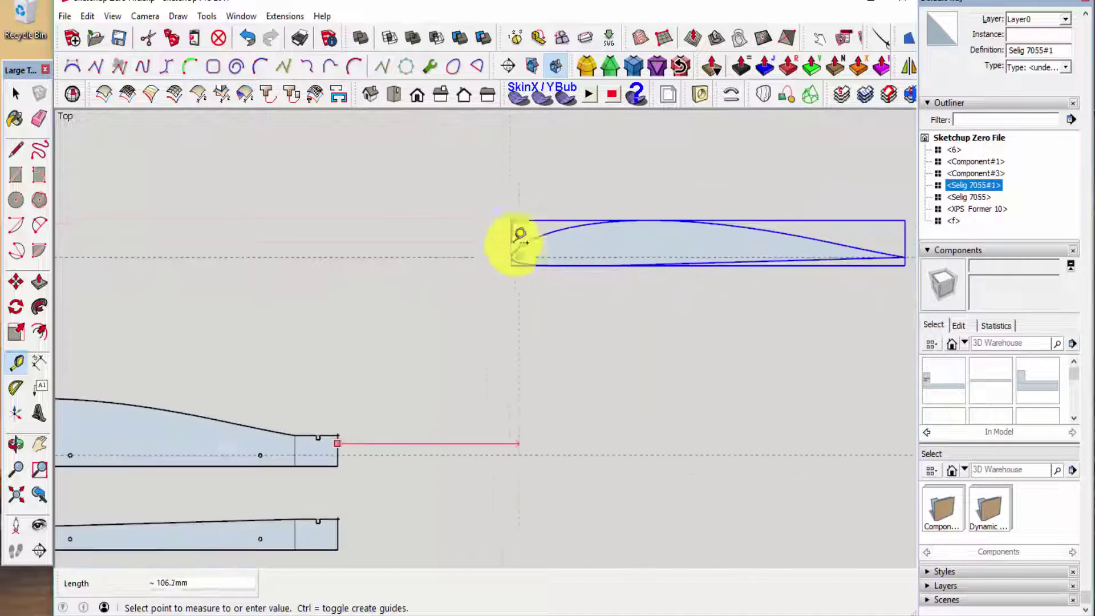
click(504, 392)
key(space)
scroll(403, 354, down, 3)
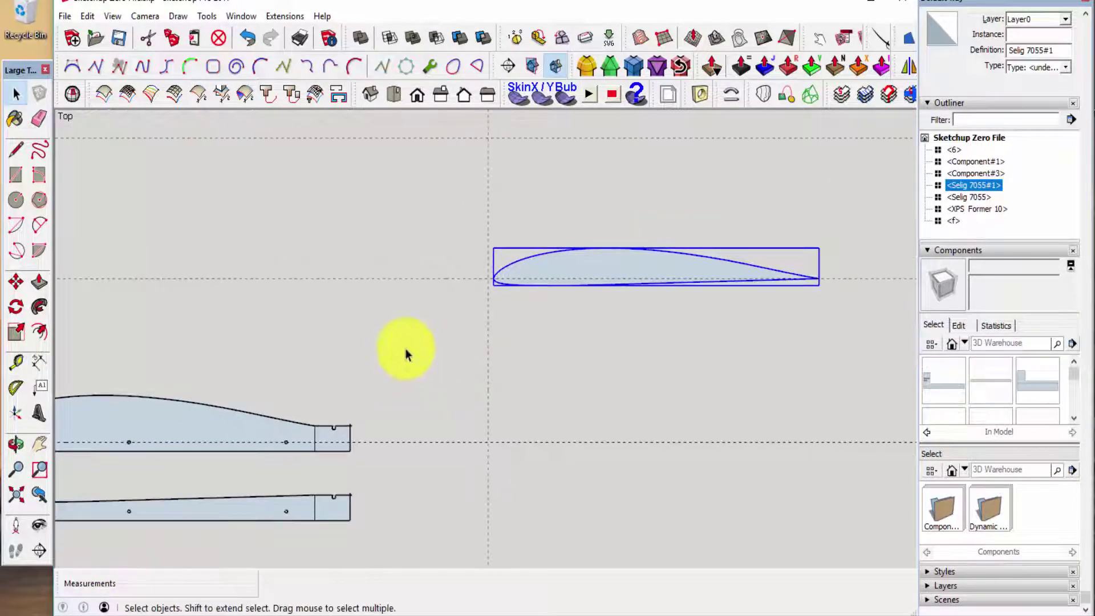
Add a second vertical guide 126 mm from the leading-edge guide, towards the copied airfoil's trailing edge.
key(t)
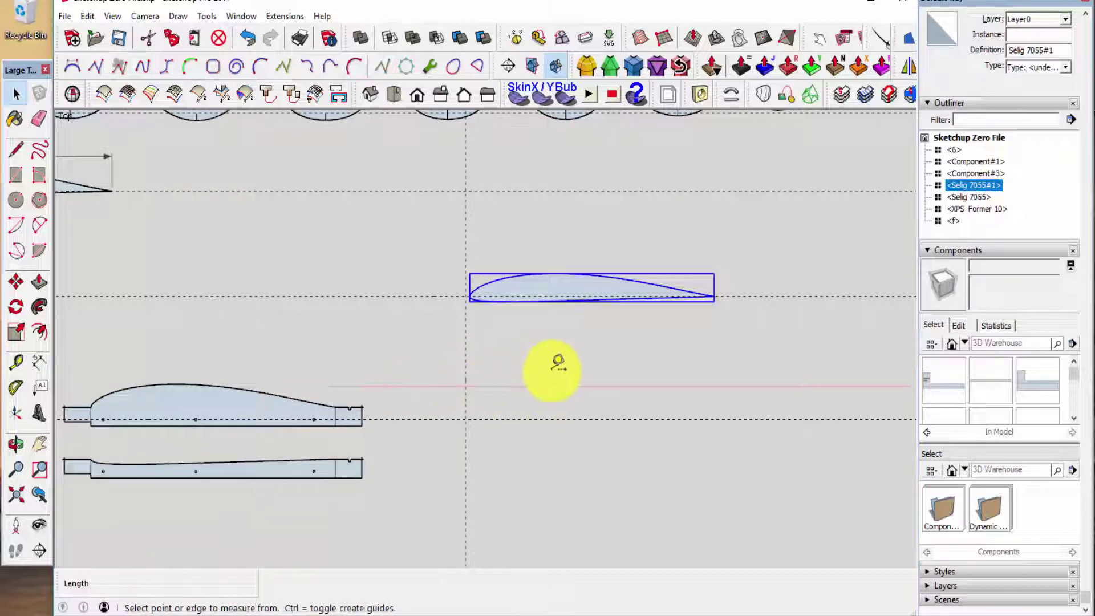
click(465, 376)
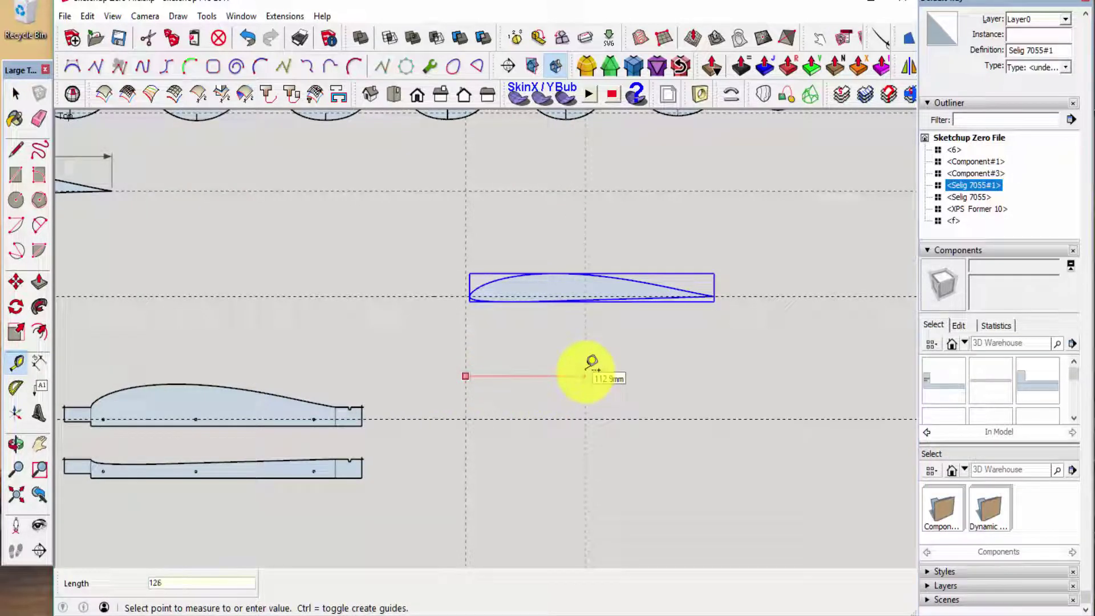
key(Return)
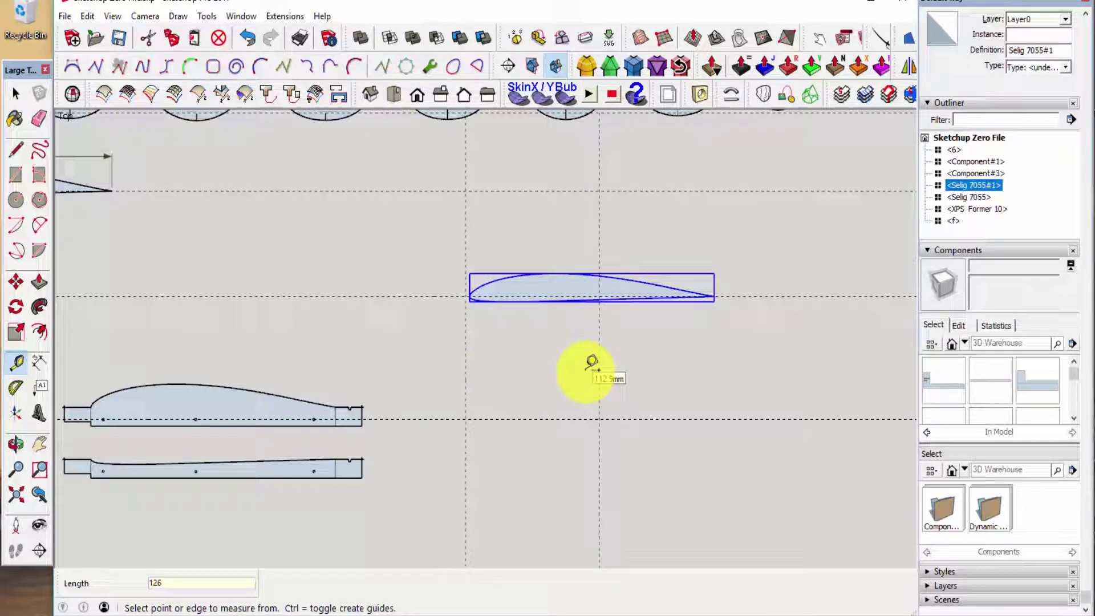
Scale the copied Selig 7055 airfoil down uniformly by a factor of about 0.50, to slightly less than the guide spacing.
key(space)
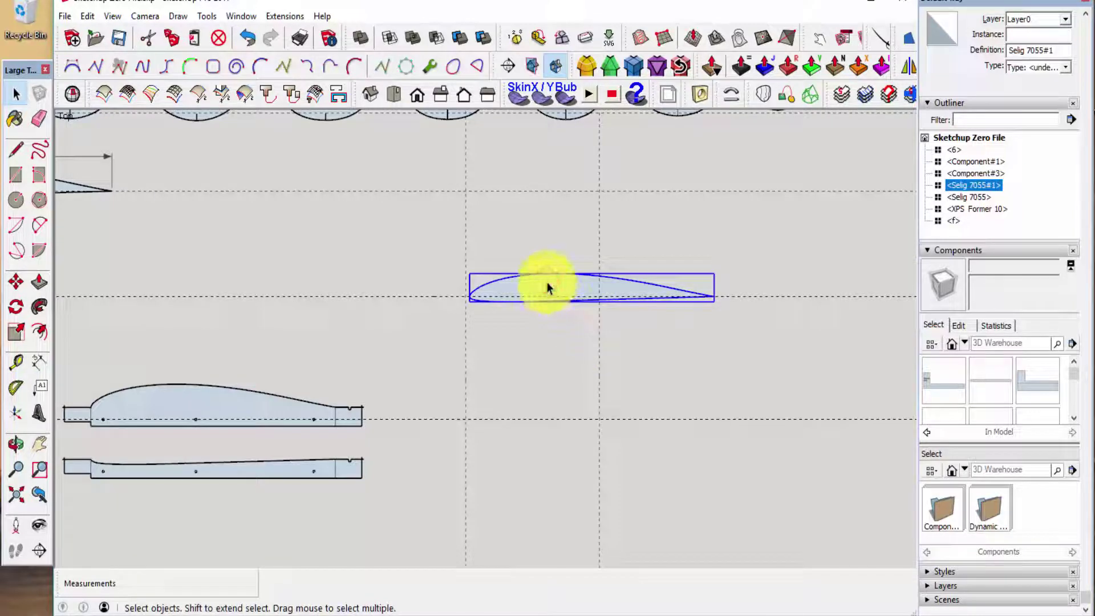
key(s)
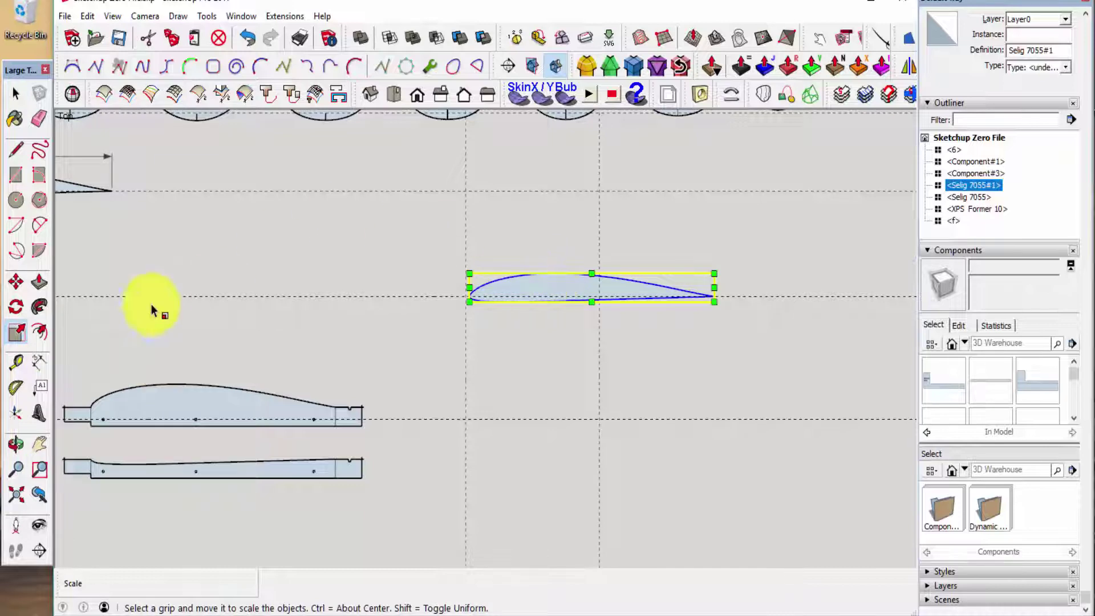
scroll(715, 284, up, 5)
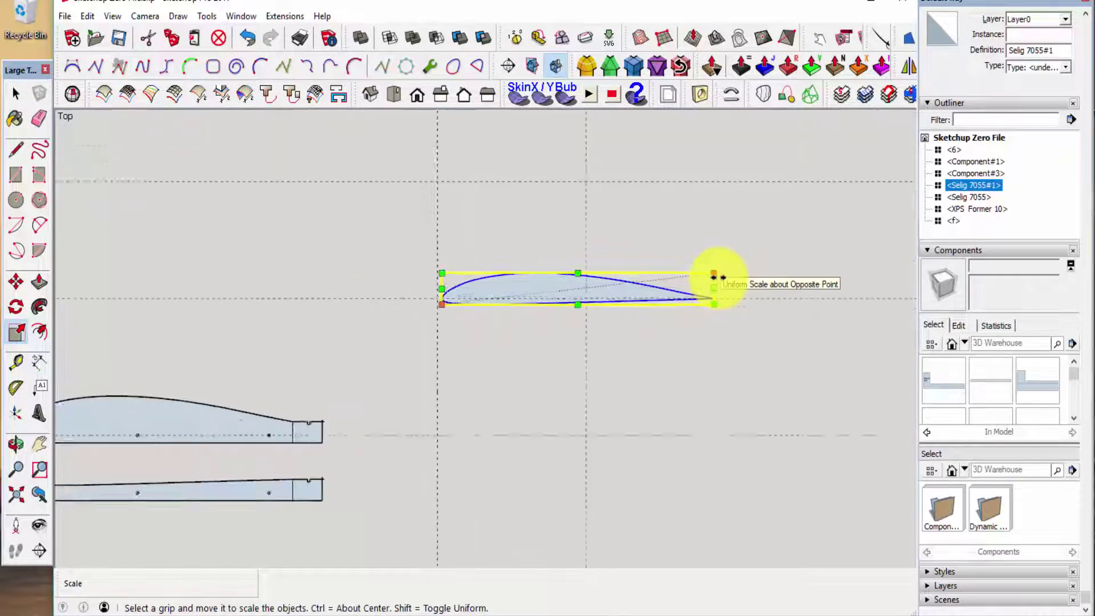
drag(709, 269, 477, 359)
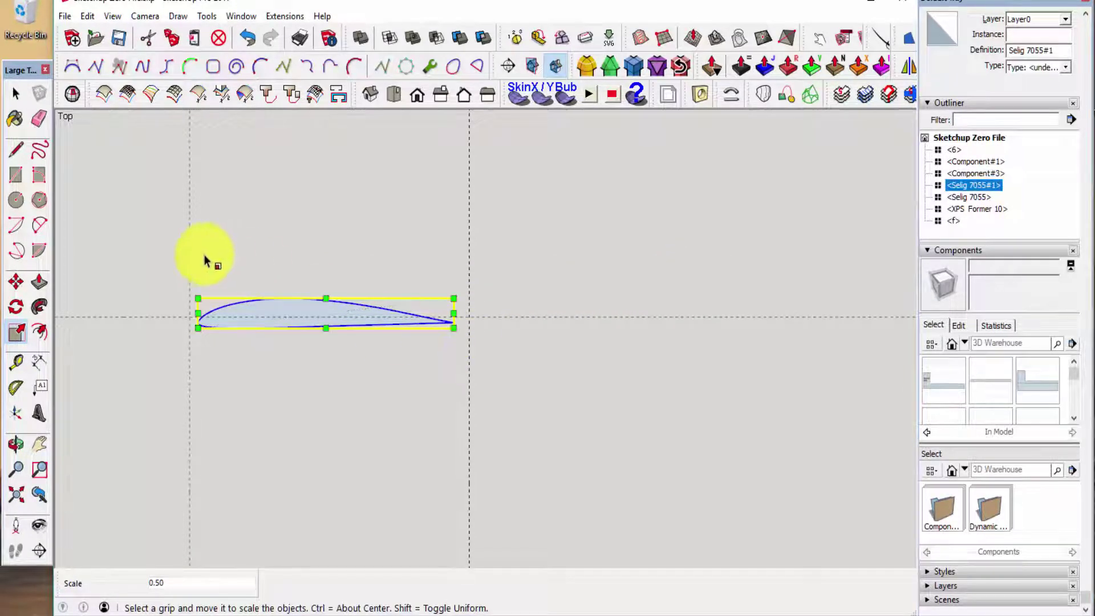
Scale the airfoil copy uniformly from both ends so its leading and trailing edges meet the two 126 mm chord guides.
scroll(143, 328, up, 5)
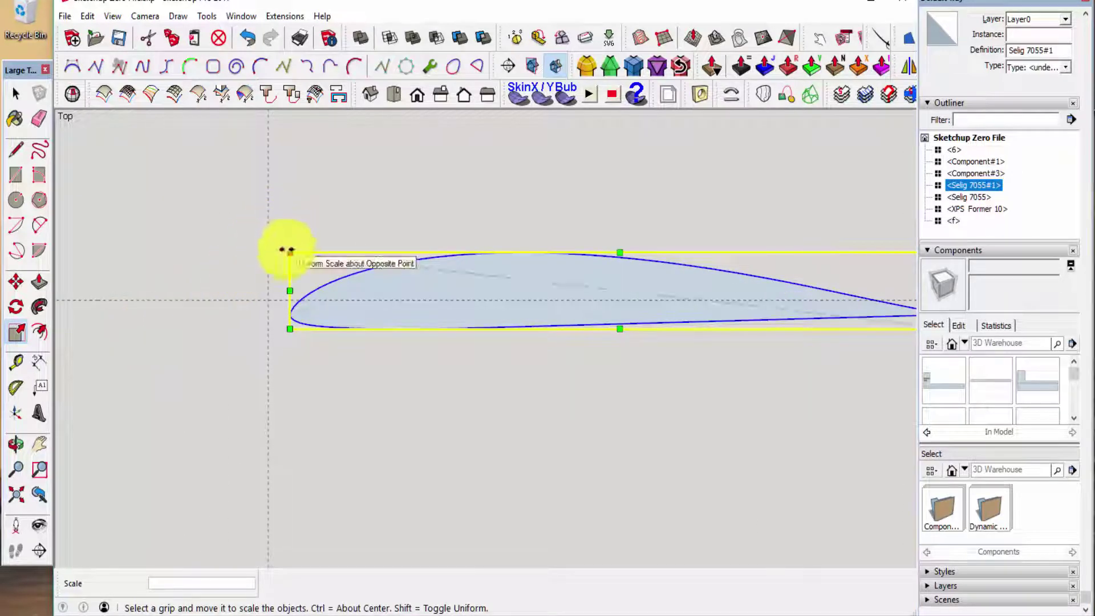
mouse_move(290, 253)
mouse_down()
mouse_move(271, 243)
mouse_move(269, 252)
mouse_up()
scroll(162, 316, down, 4)
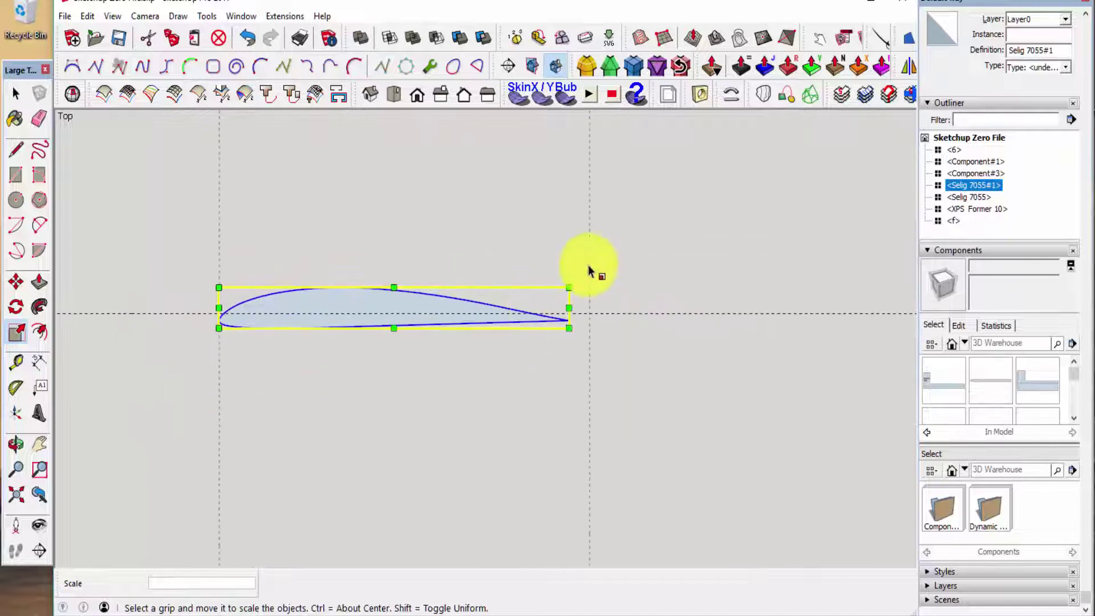
scroll(588, 267, up, 2)
scroll(589, 270, up, 1)
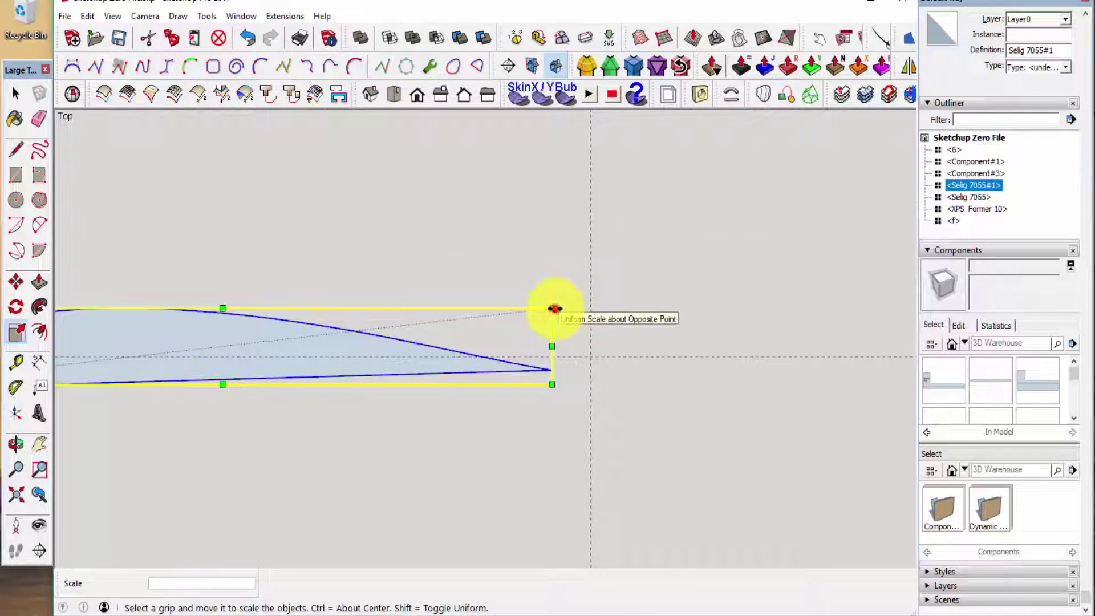
drag(555, 308, 587, 285)
key(space)
scroll(728, 238, down, 4)
scroll(371, 328, up, 1)
click(502, 406)
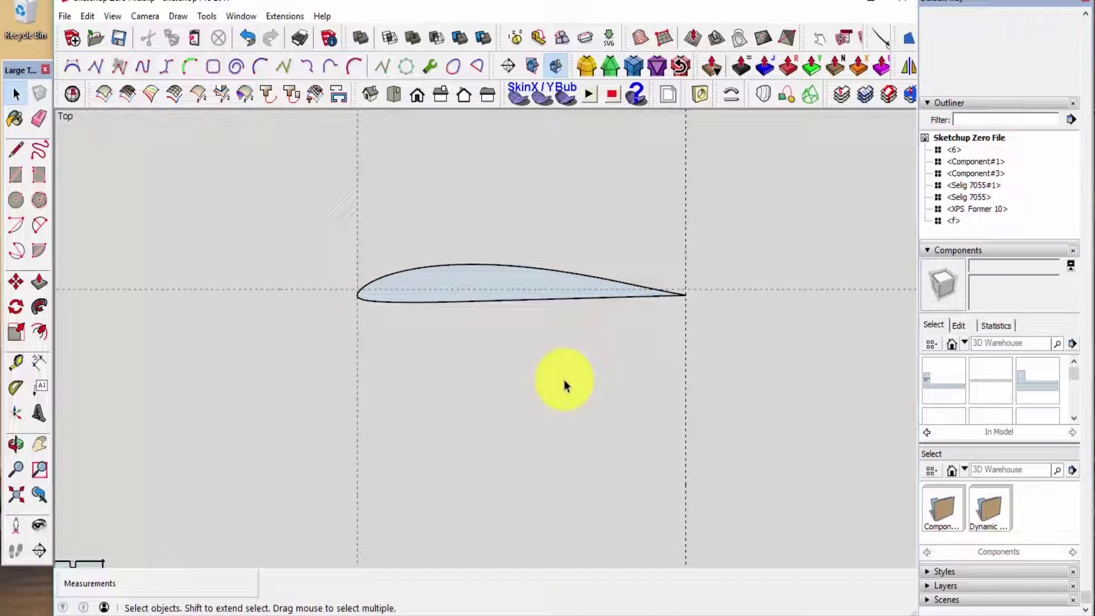
Draw a rectangle about 262 by 73 mm below the tip airfoil, beside the root jig profiles and extending past both chord guides.
scroll(745, 296, down, 3)
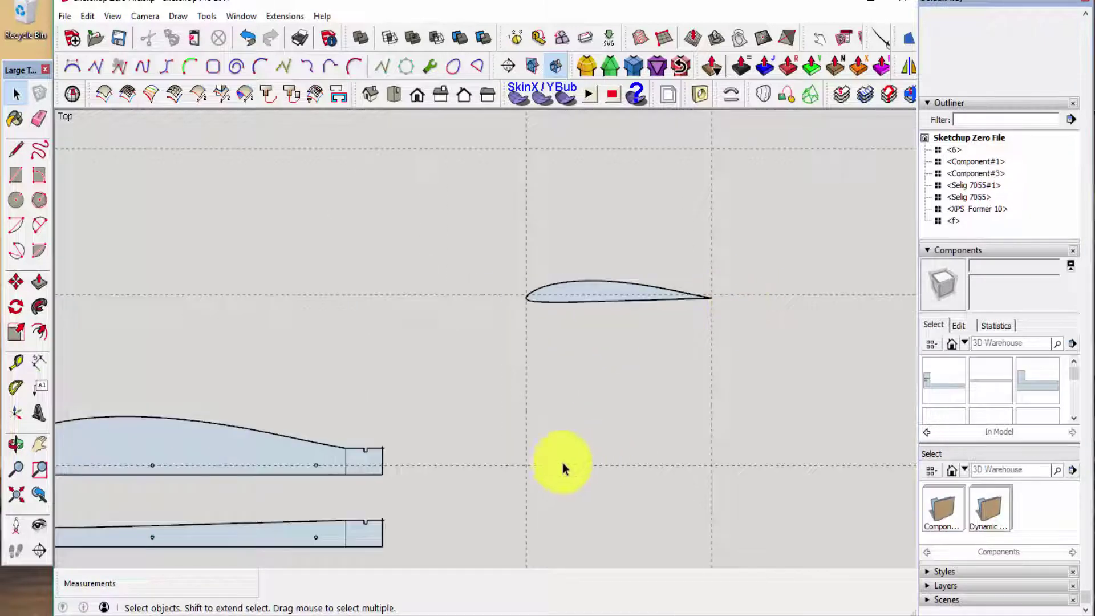
scroll(662, 407, down, 1)
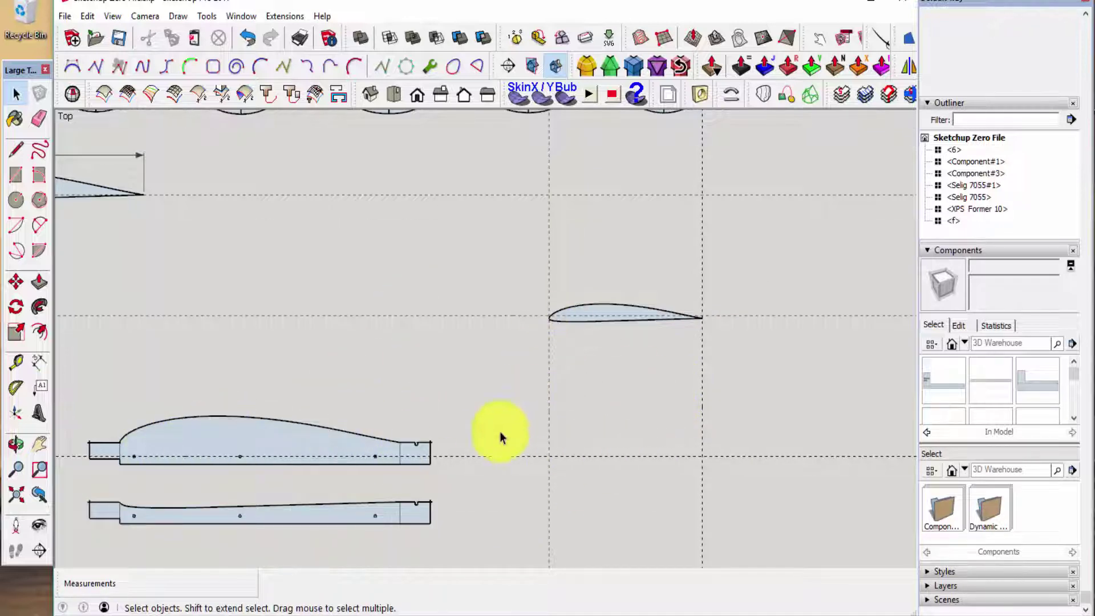
click(19, 179)
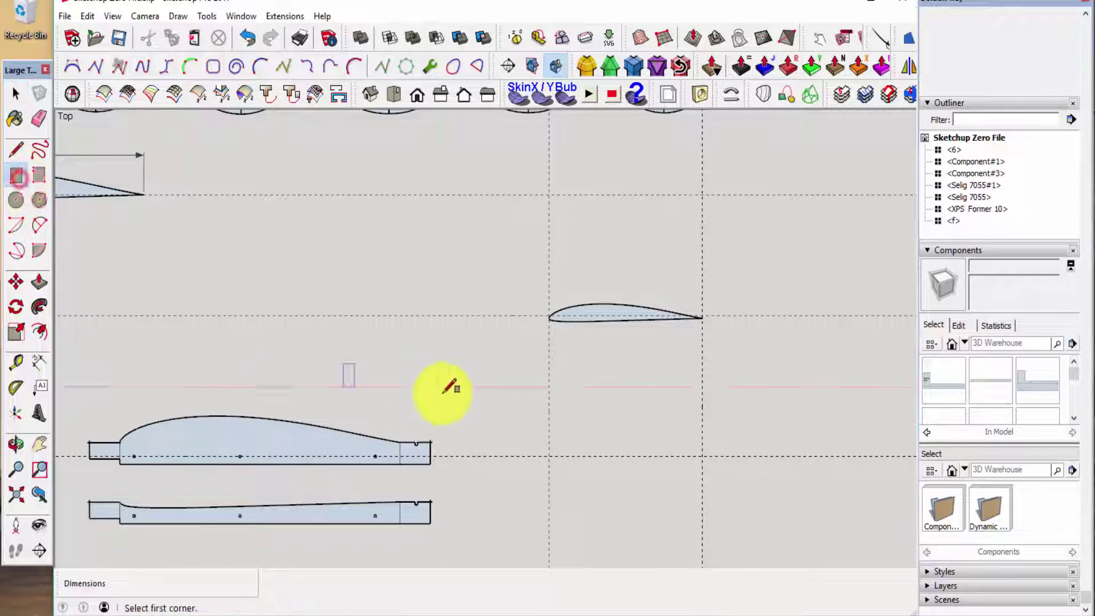
click(472, 403)
click(790, 497)
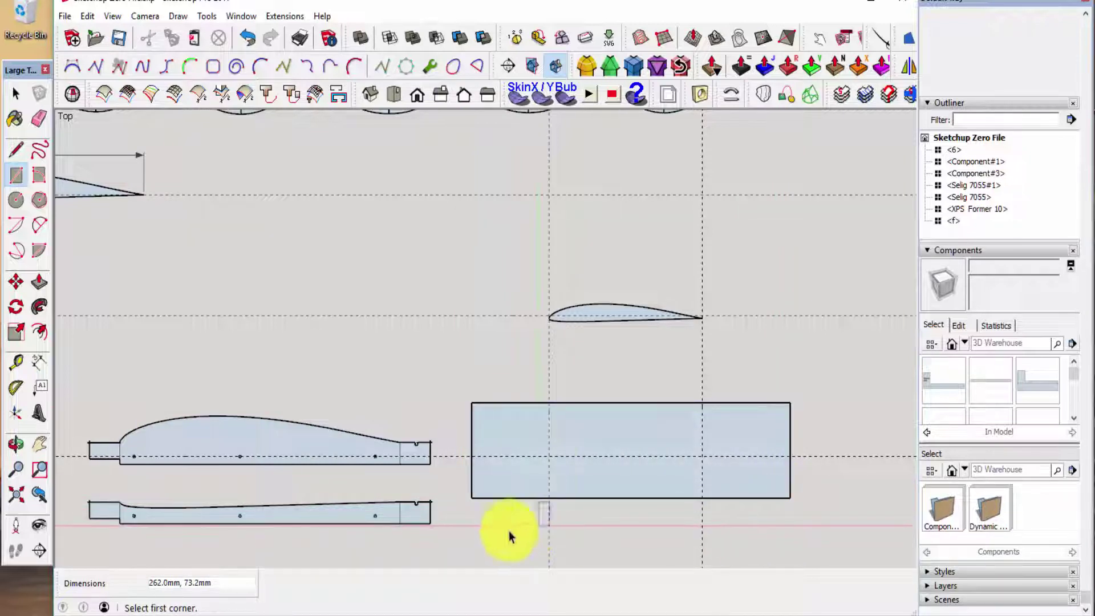
key(space)
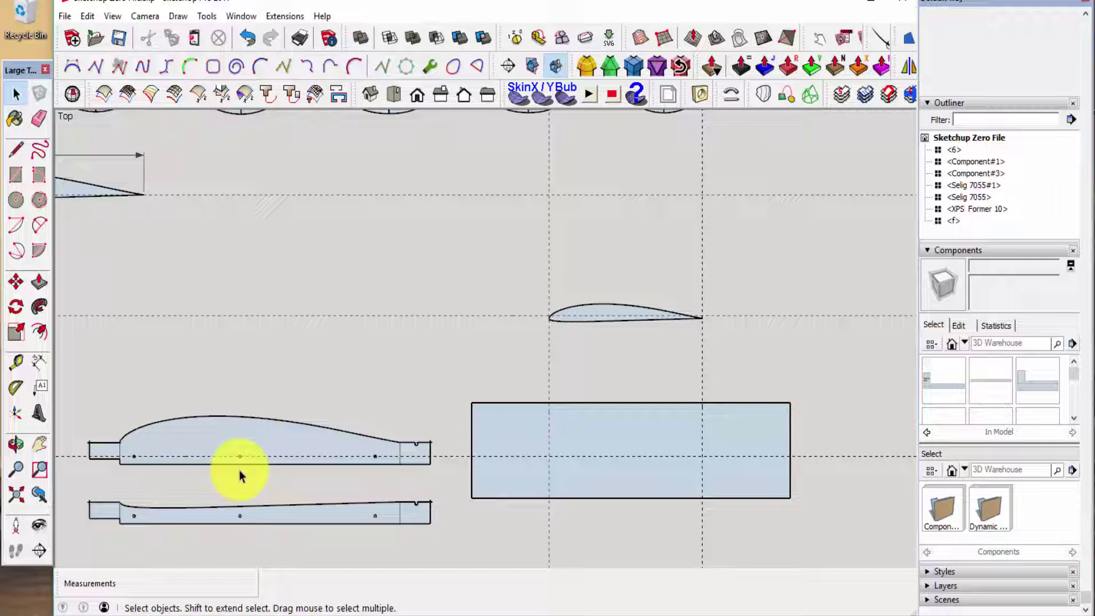
Offset a horizontal guide from the hole centreline to the trailing-edge corner on the upper root jig profile, extending across the new rectangle.
scroll(264, 477, up, 3)
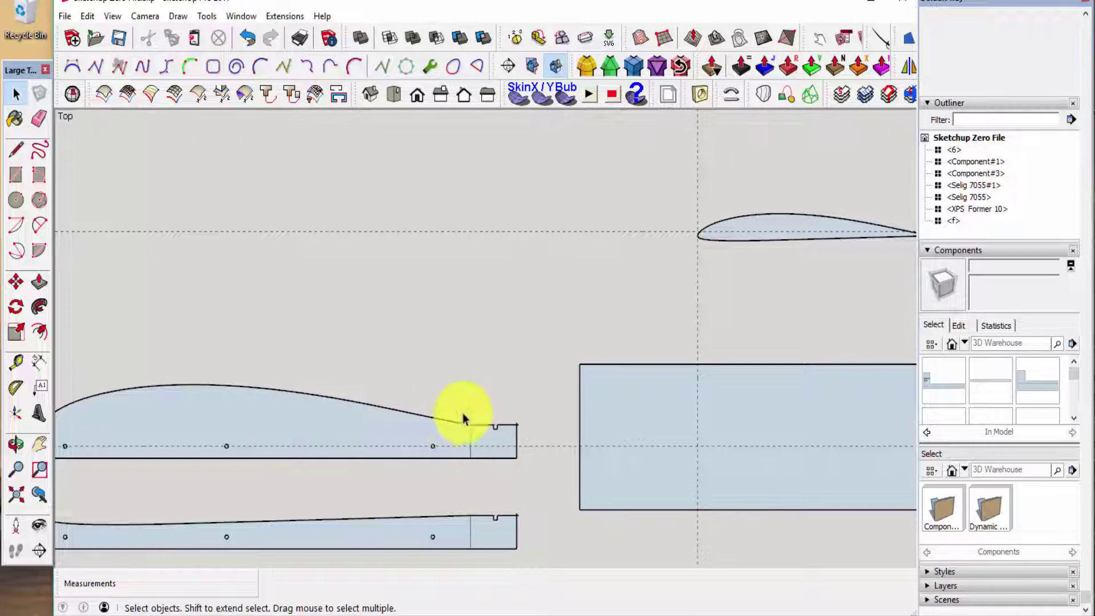
scroll(325, 460, down, 2)
scroll(330, 458, up, 1)
scroll(330, 464, up, 2)
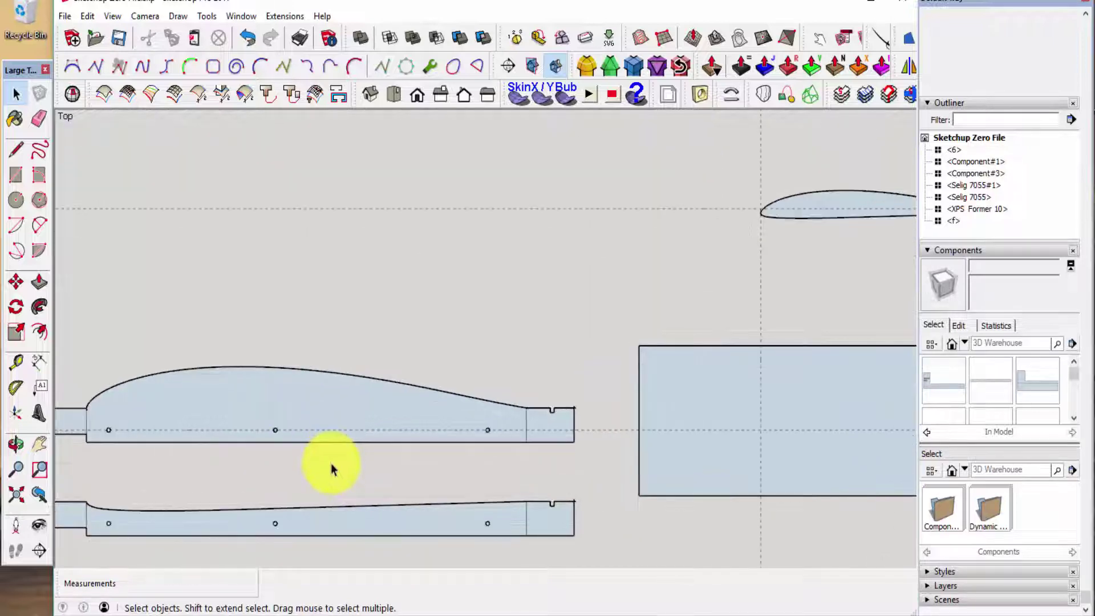
key(t)
scroll(489, 456, up, 1)
scroll(489, 456, up, 1)
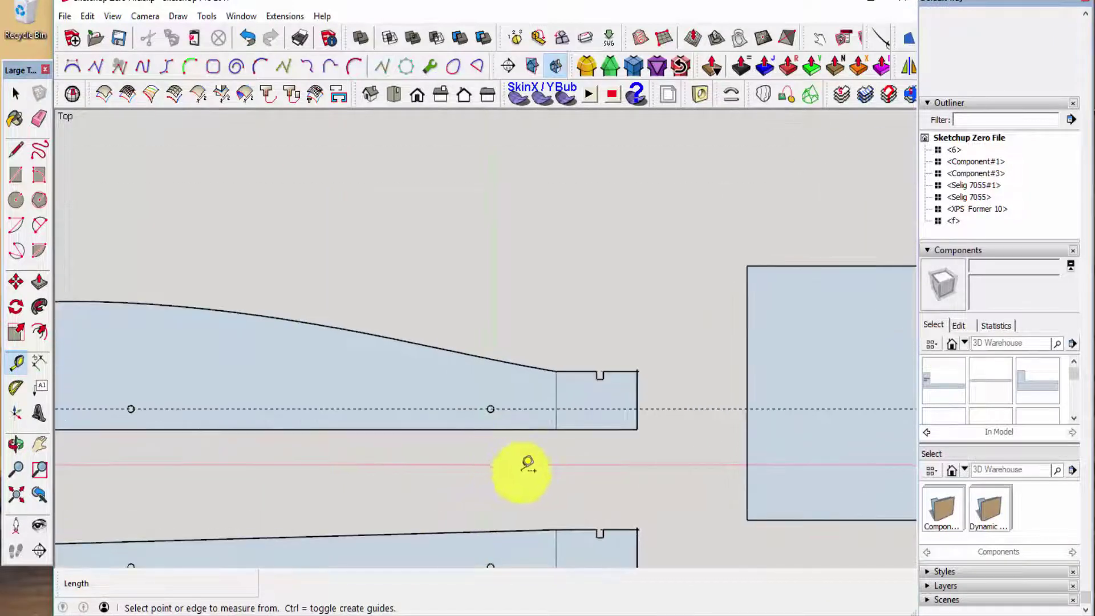
click(528, 409)
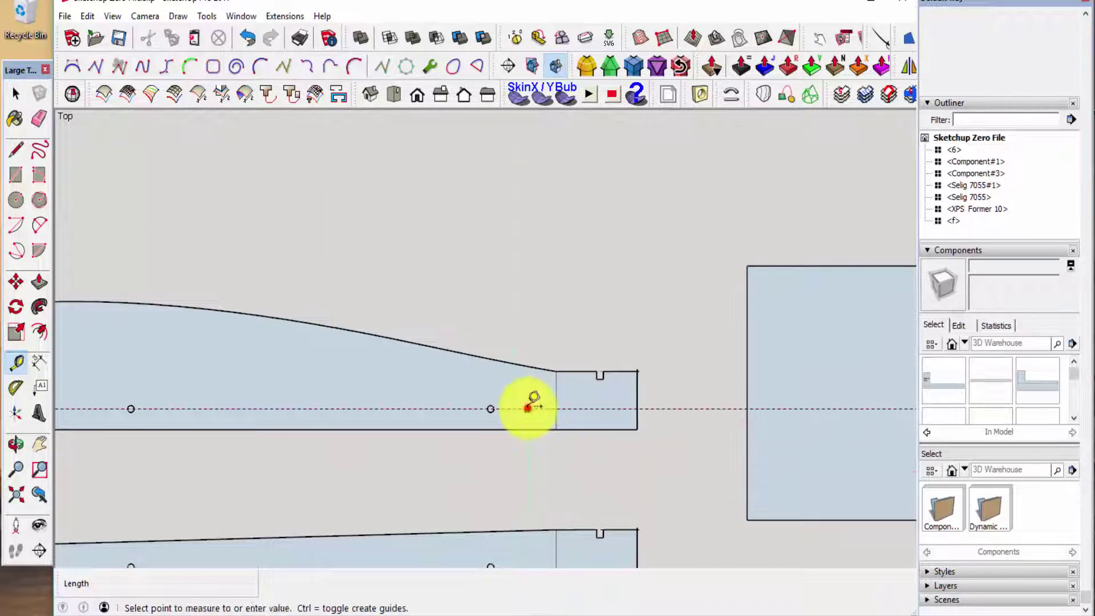
click(556, 370)
key(space)
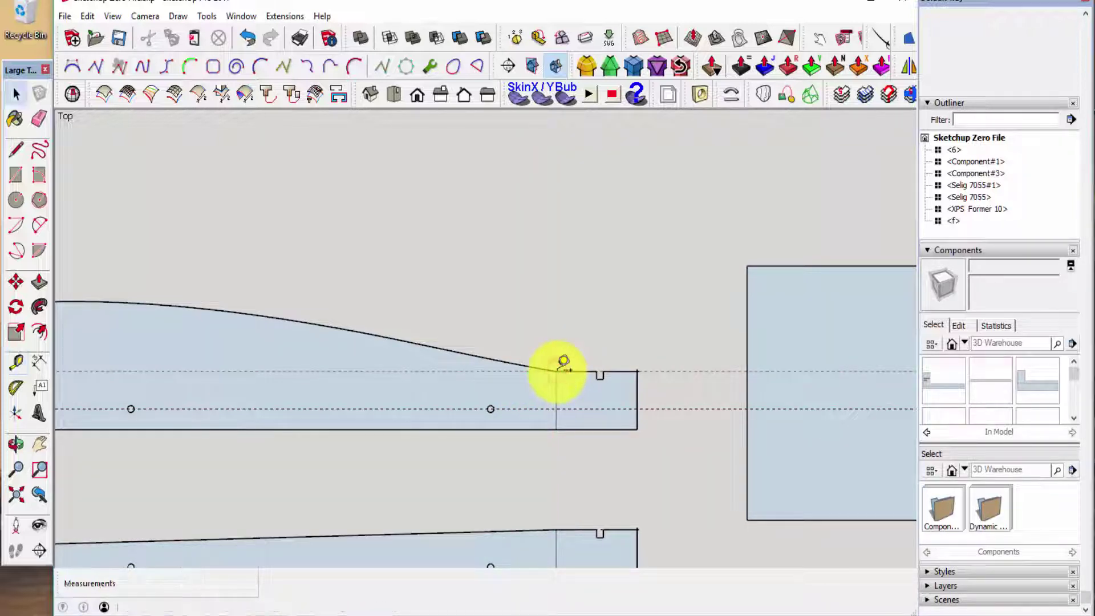
scroll(599, 371, down, 3)
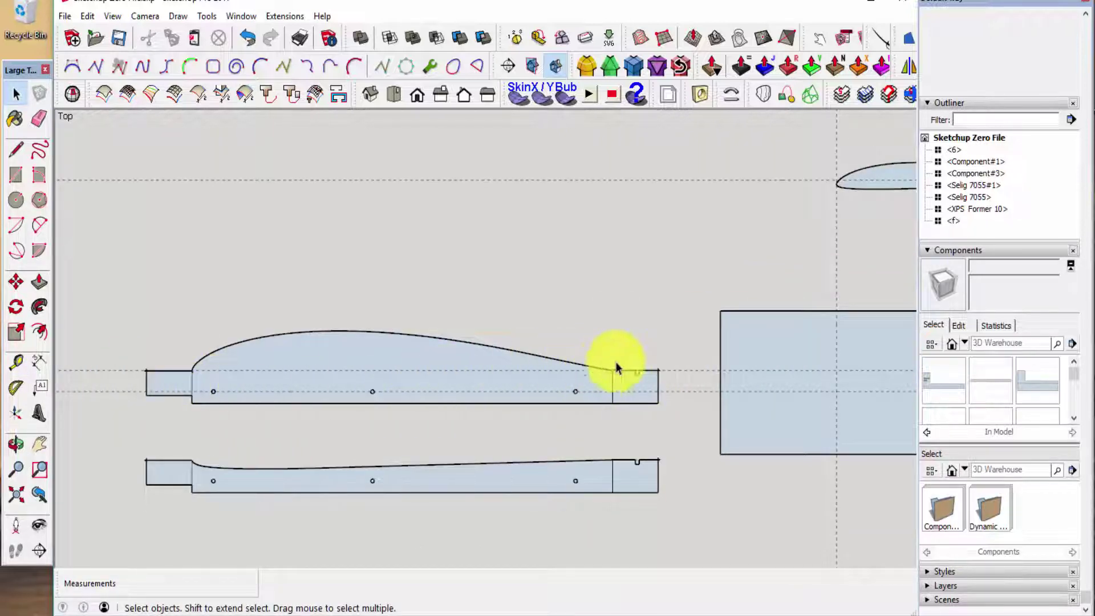
scroll(280, 334, down, 1)
scroll(280, 333, down, 1)
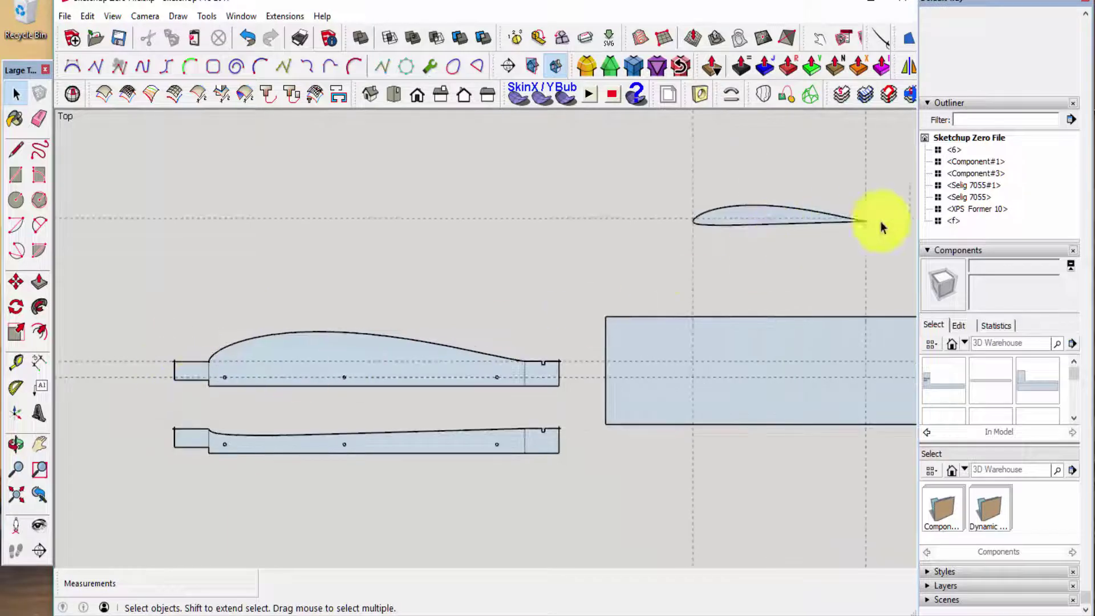
scroll(411, 335, down, 2)
scroll(711, 276, up, 5)
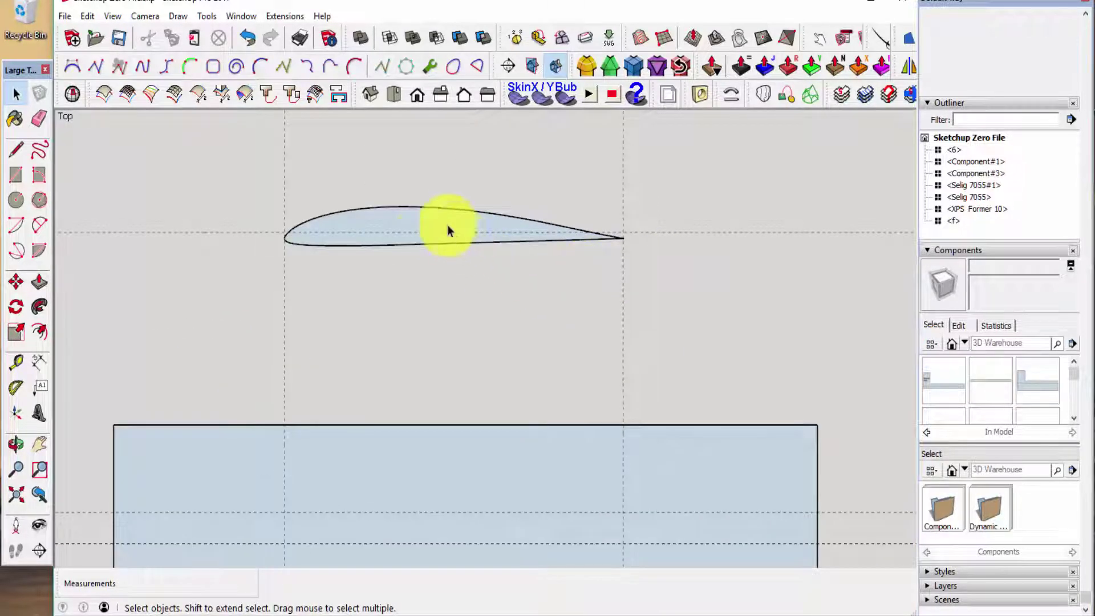
click(427, 231)
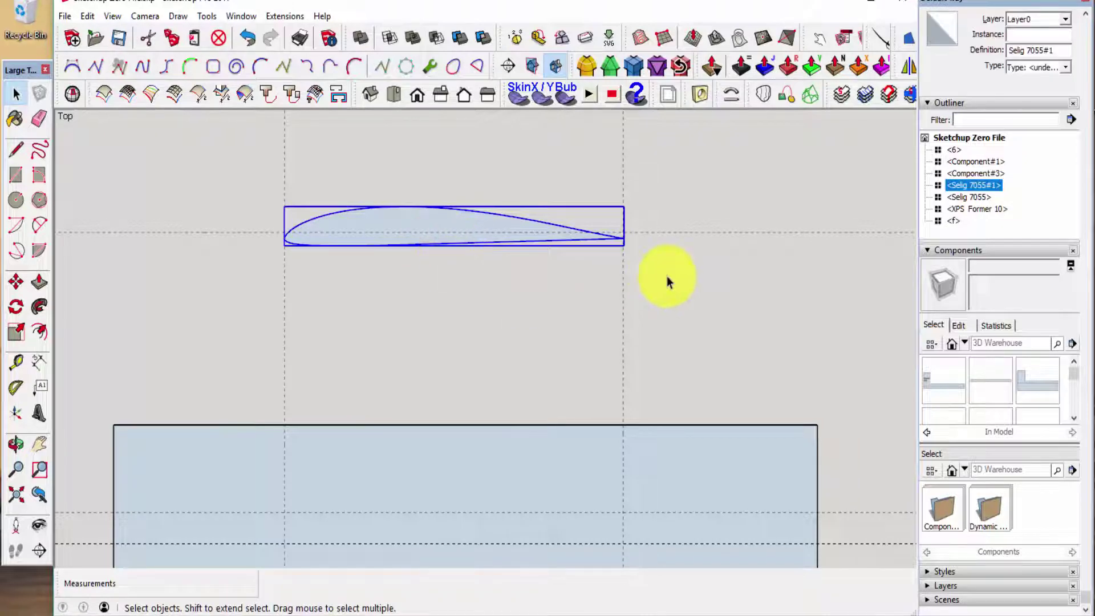
key(m)
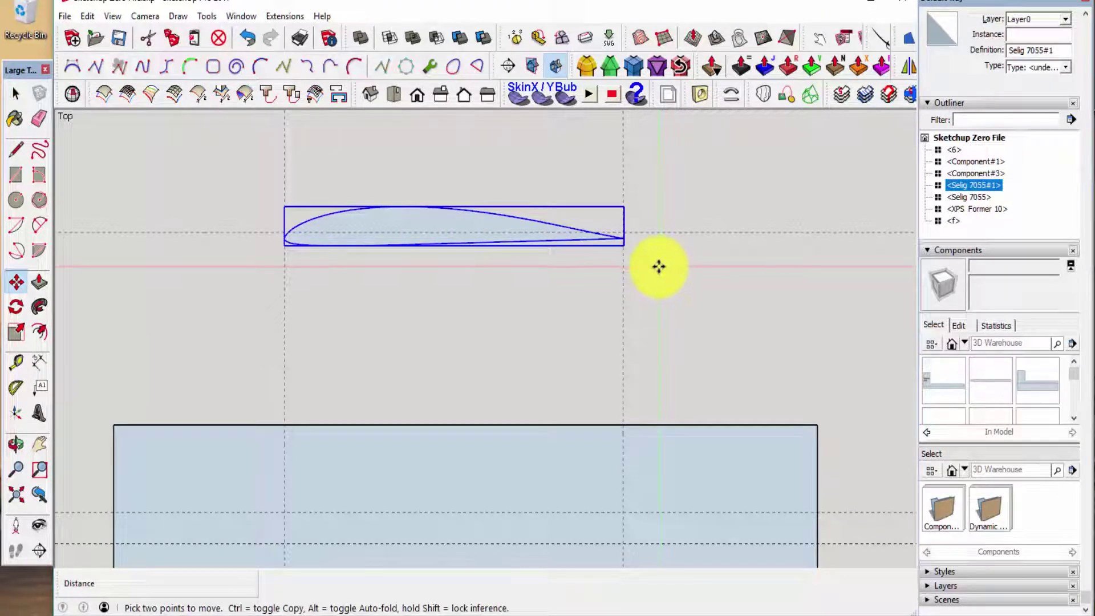
scroll(658, 266, up, 1)
scroll(658, 266, up, 1)
scroll(597, 218, up, 2)
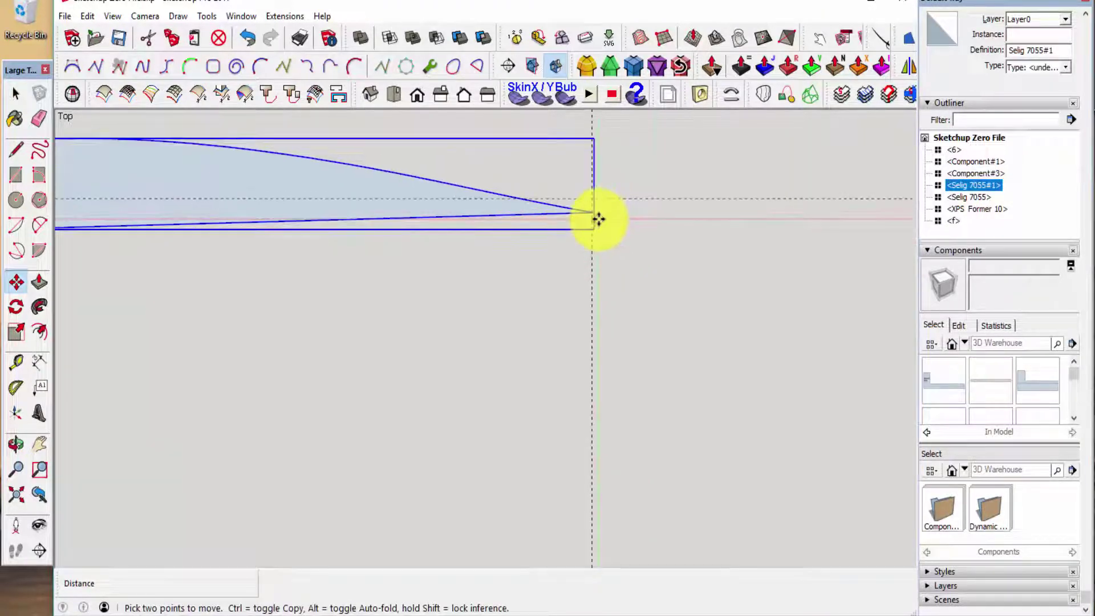
key(space)
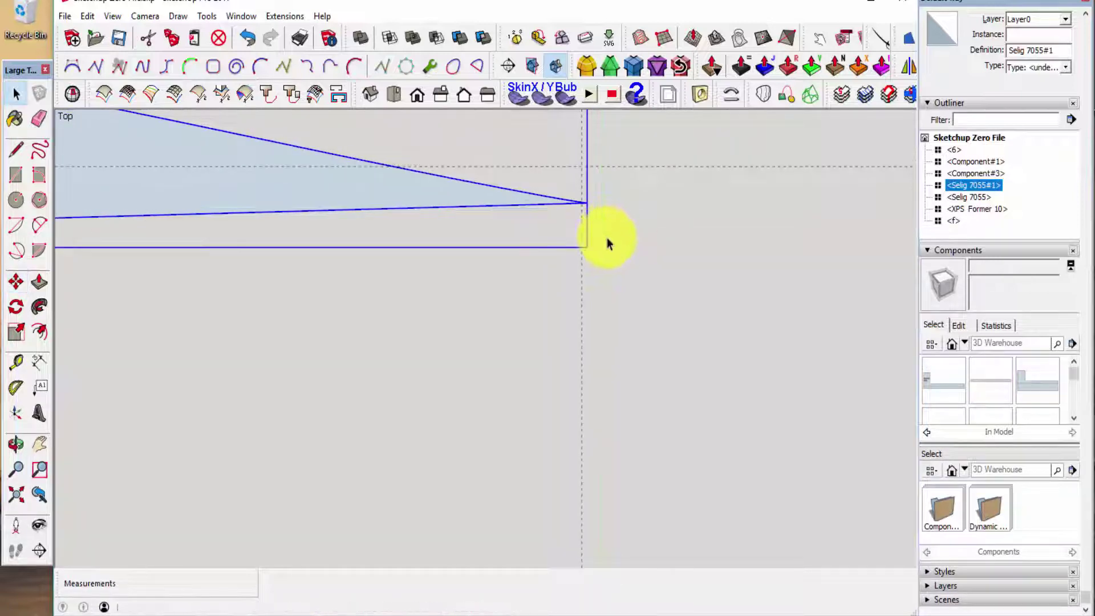
Examine how closely the tip airfoil's leading and trailing edges fit the two vertical chord guides.
scroll(605, 268, down, 3)
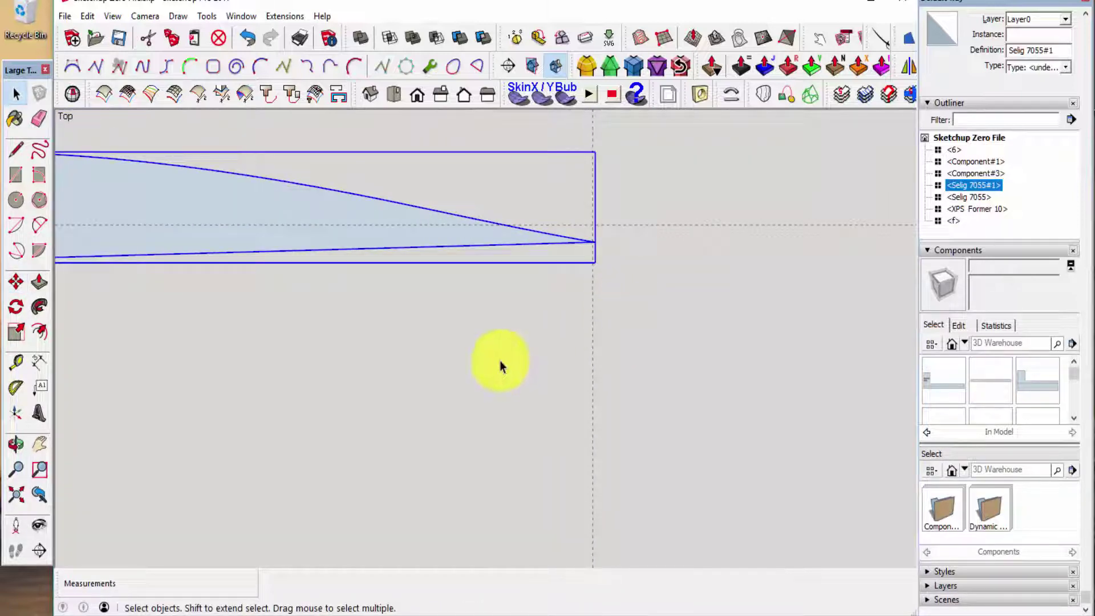
scroll(560, 236, up, 2)
scroll(562, 231, up, 2)
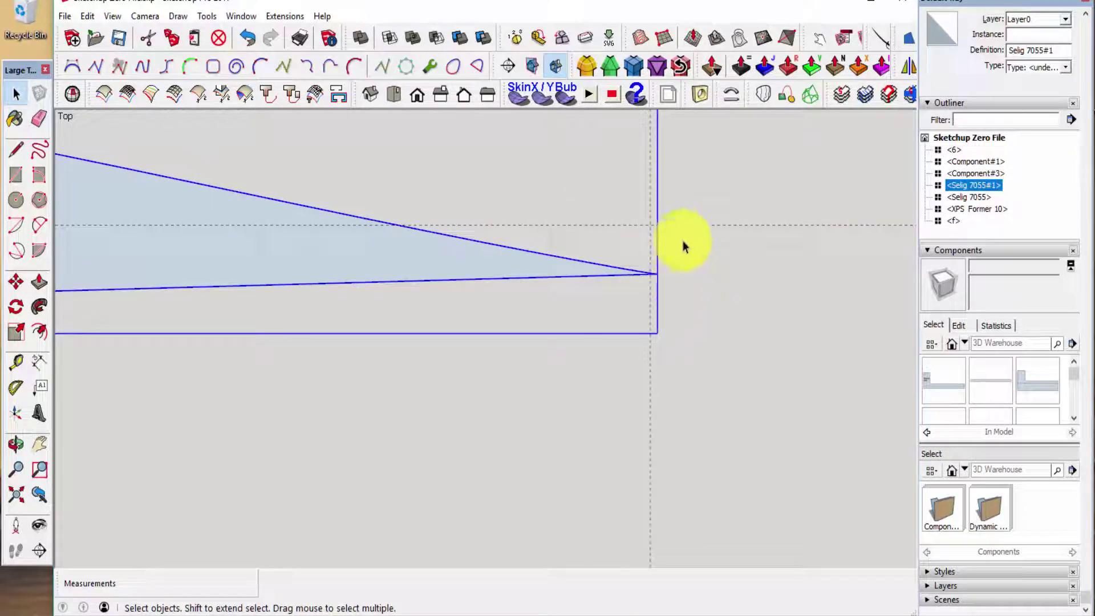
scroll(694, 272, down, 1)
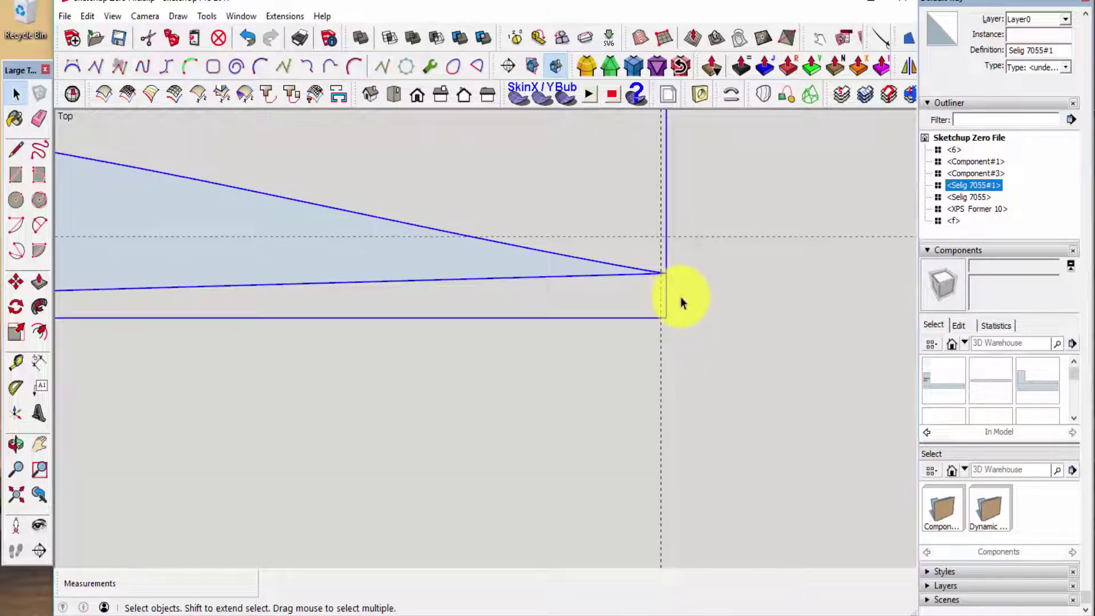
scroll(681, 313, down, 2)
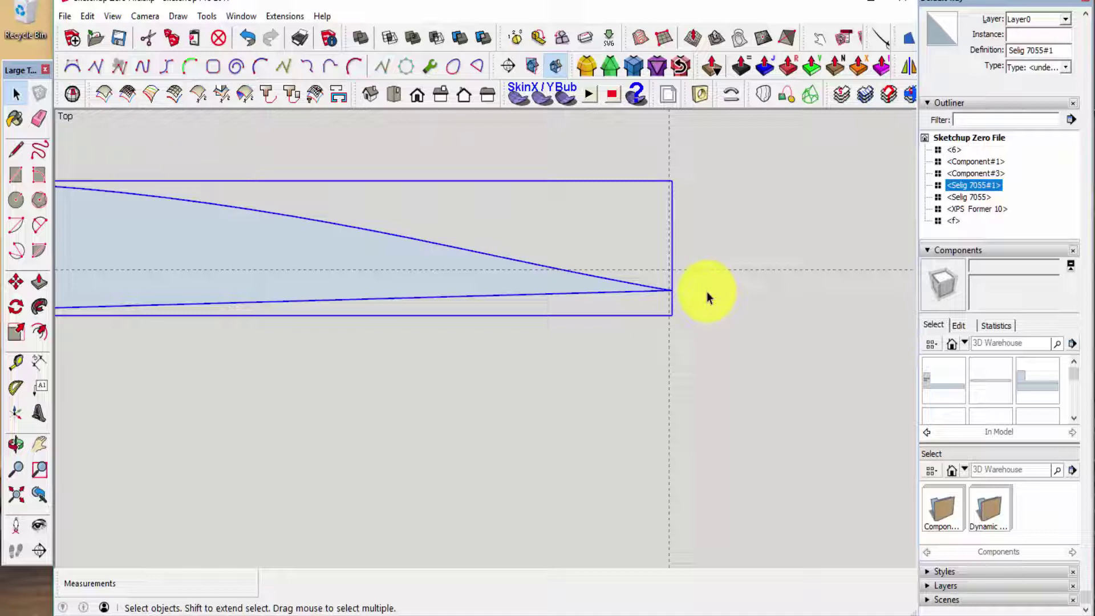
scroll(705, 290, down, 3)
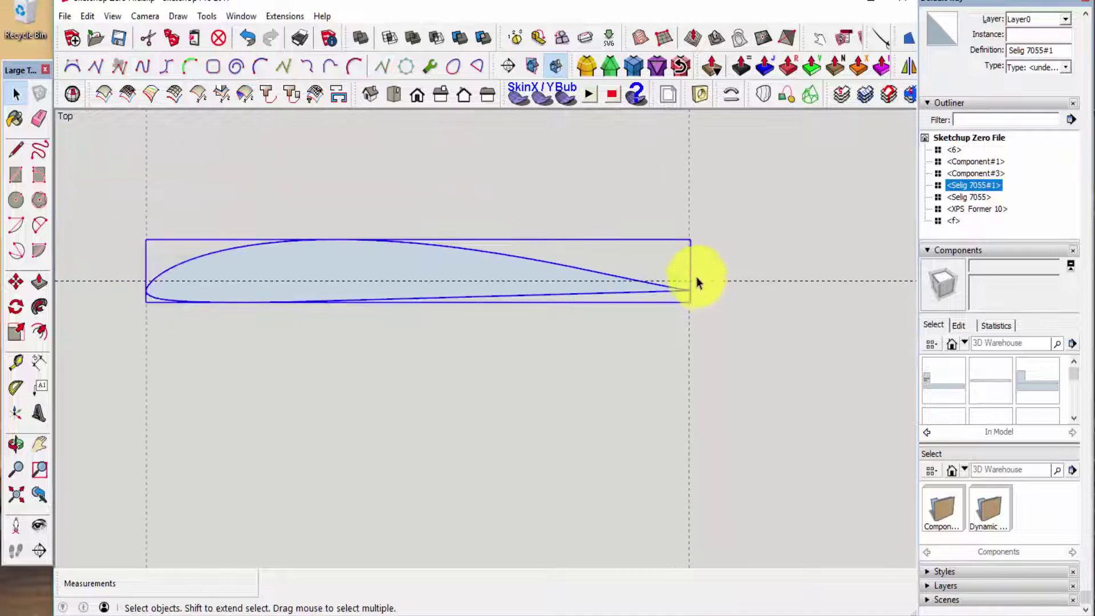
scroll(420, 386, down, 1)
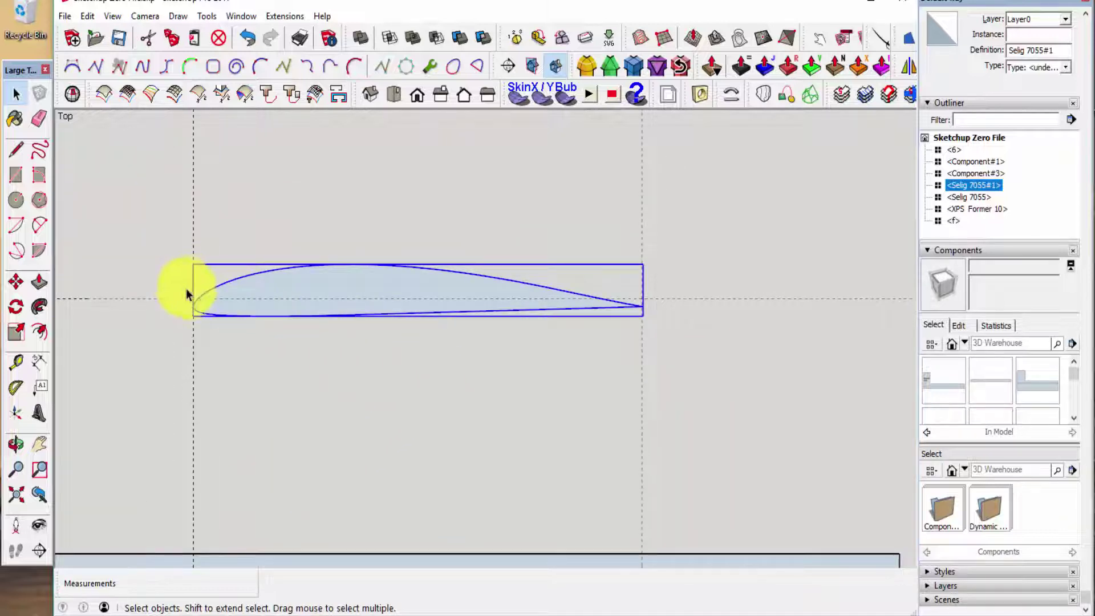
scroll(591, 308, up, 5)
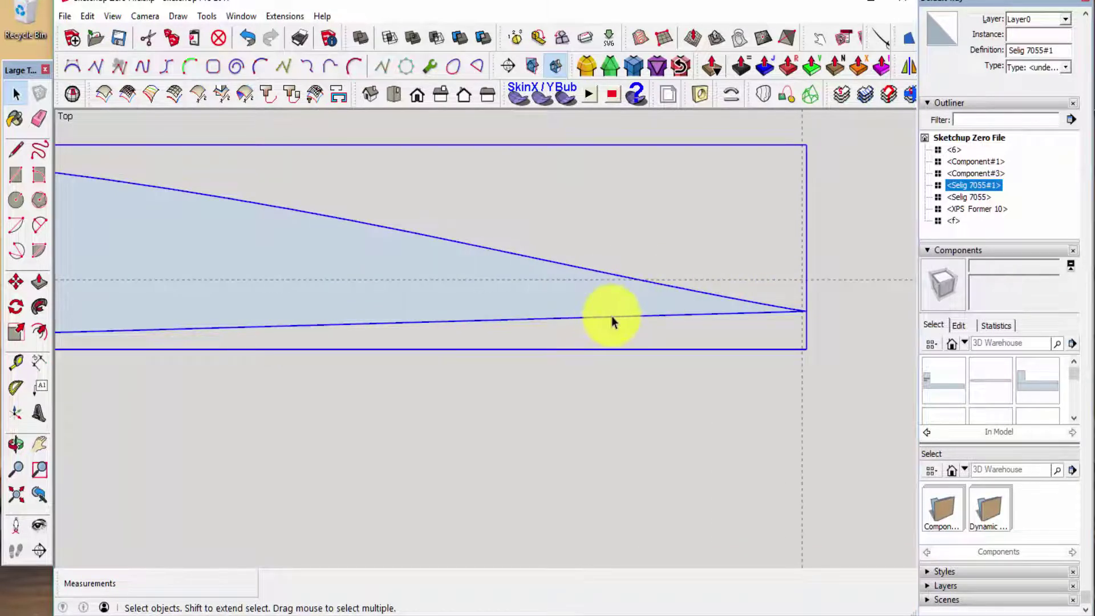
scroll(611, 316, down, 5)
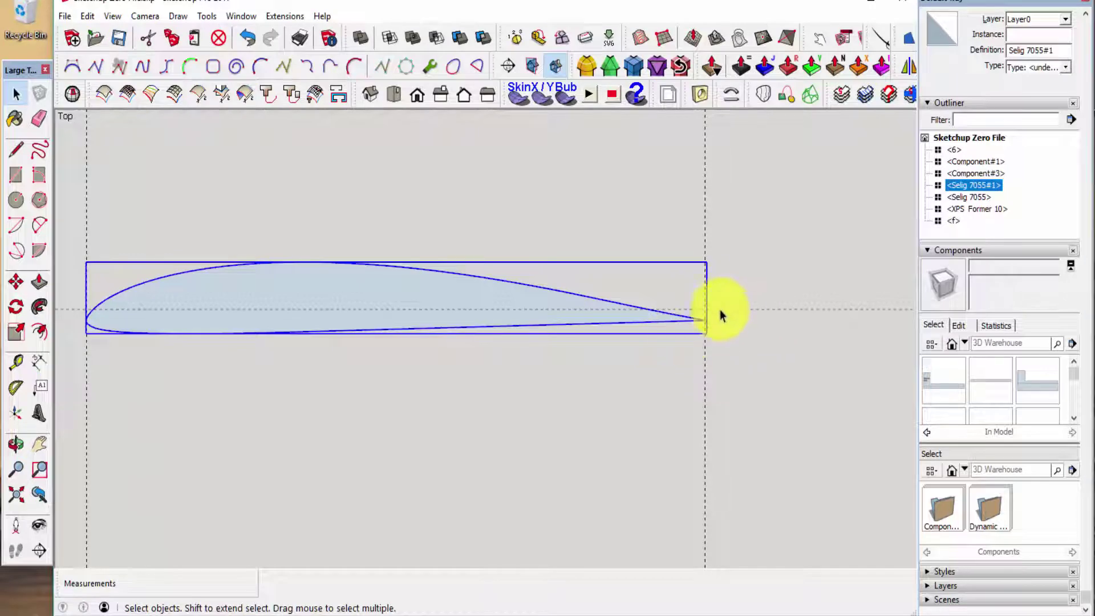
scroll(705, 332, up, 5)
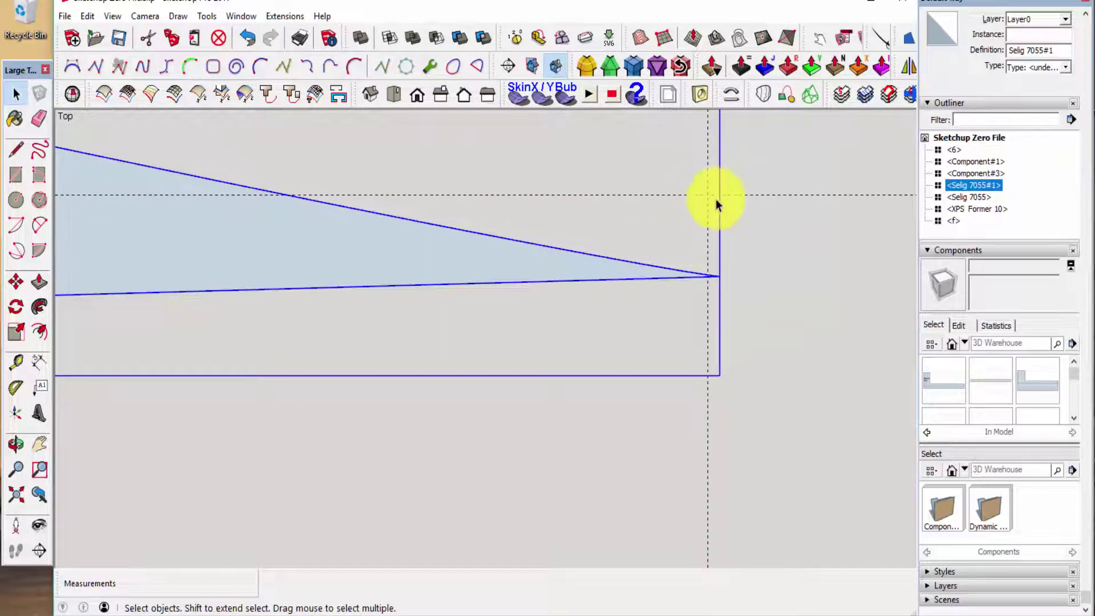
scroll(709, 265, down, 3)
scroll(536, 349, down, 4)
scroll(707, 306, down, 3)
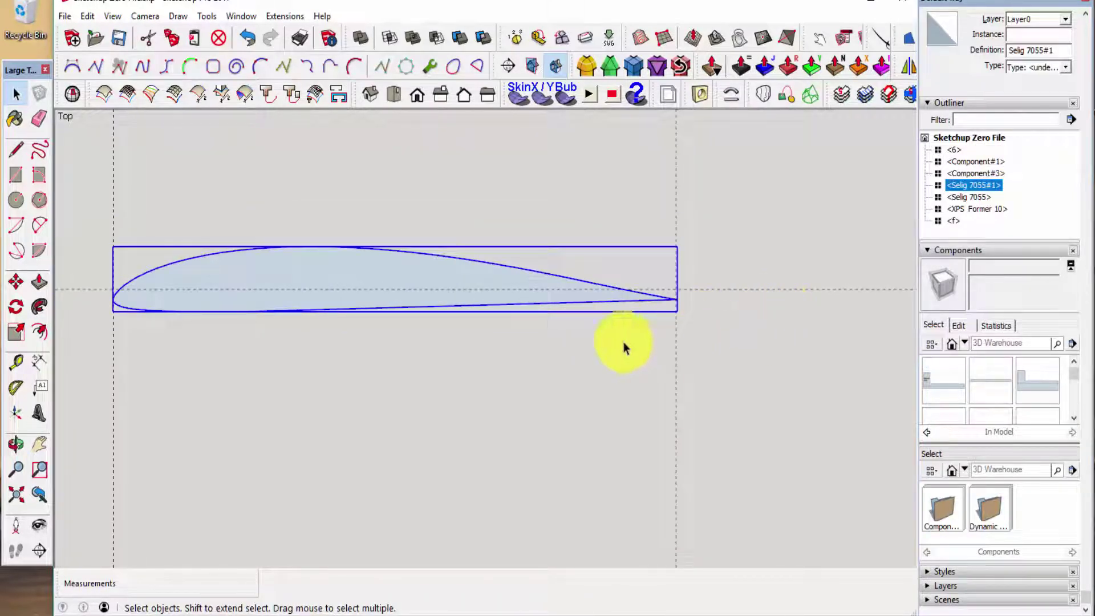
Move the tip airfoil onto the rectangle, with its trailing edge where the upper horizontal guide meets the trailing-edge chord guide.
key(m)
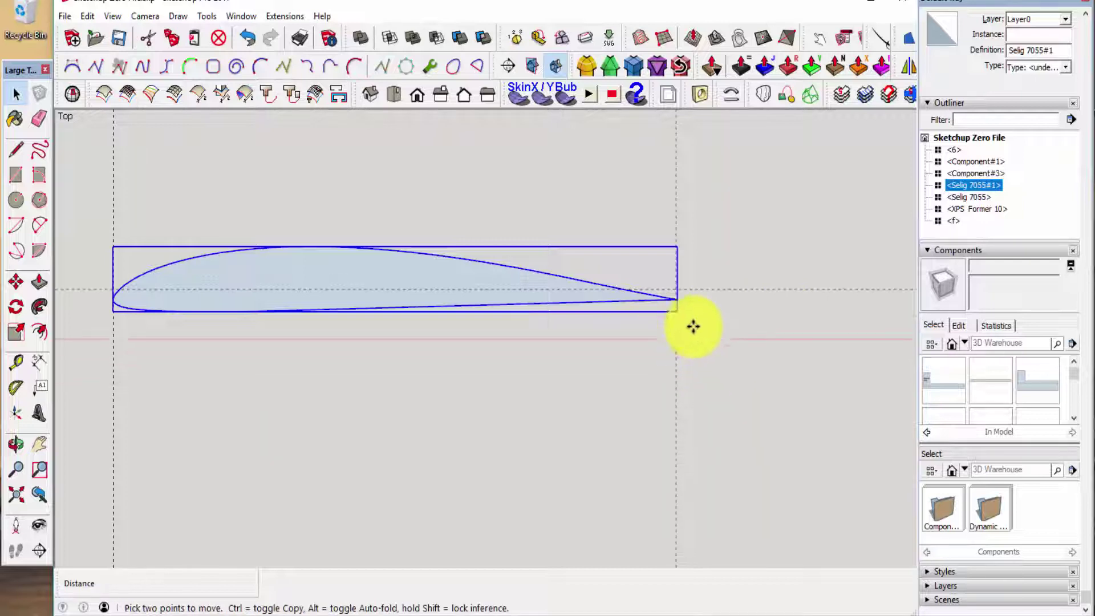
scroll(689, 313, up, 8)
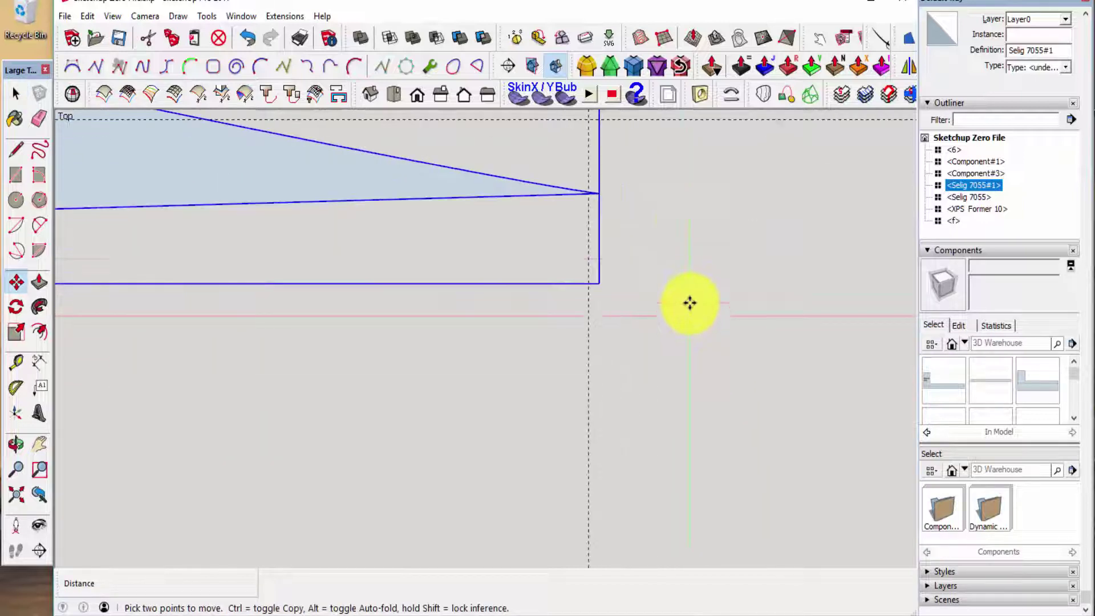
click(598, 193)
scroll(635, 225, down, 6)
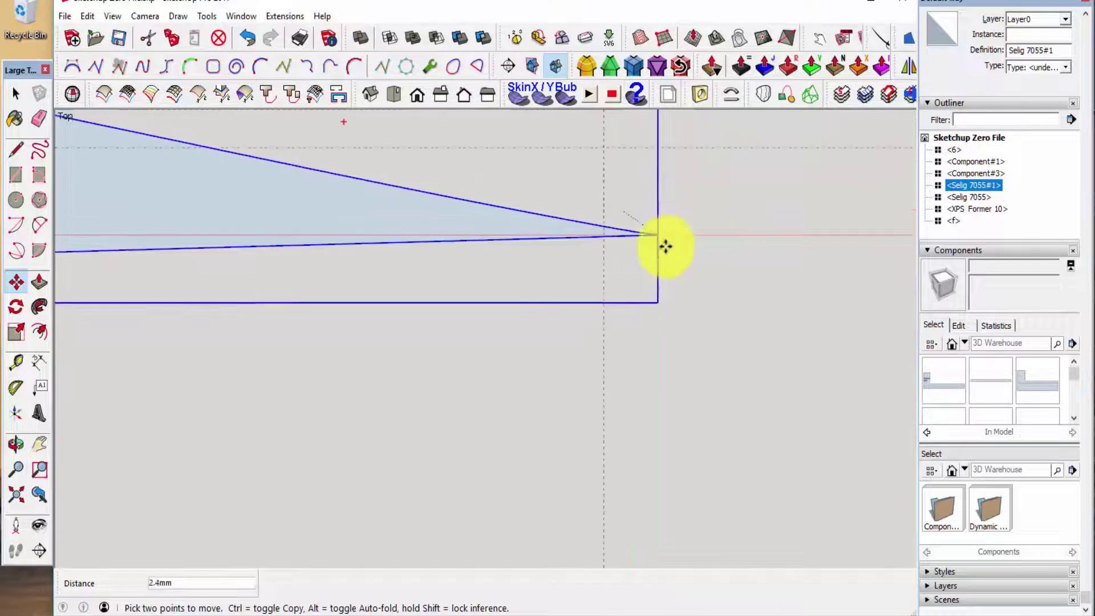
scroll(779, 172, down, 5)
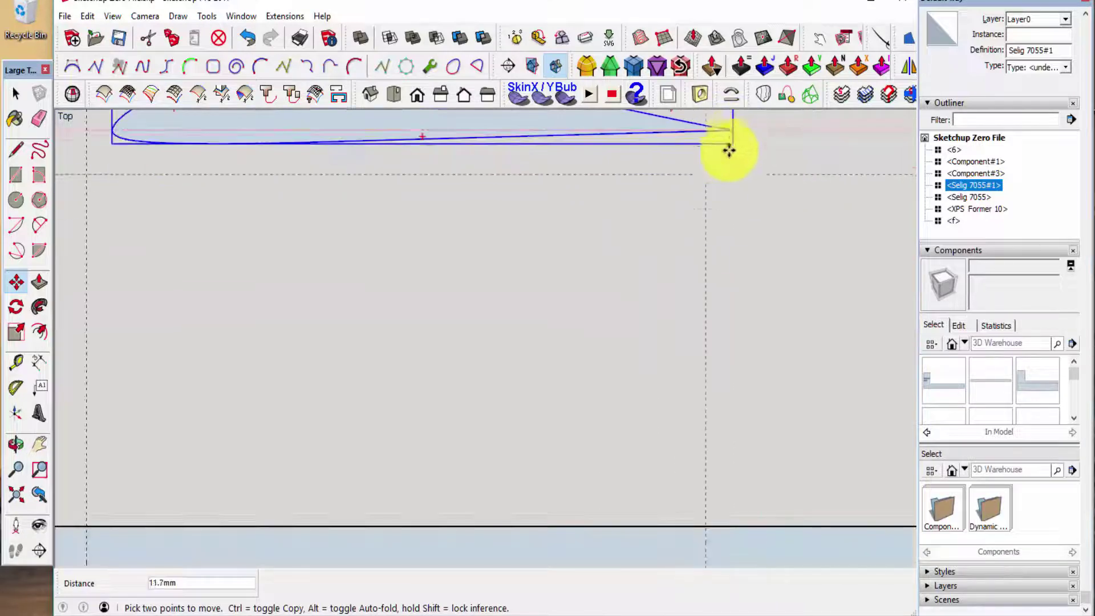
scroll(524, 300, down, 2)
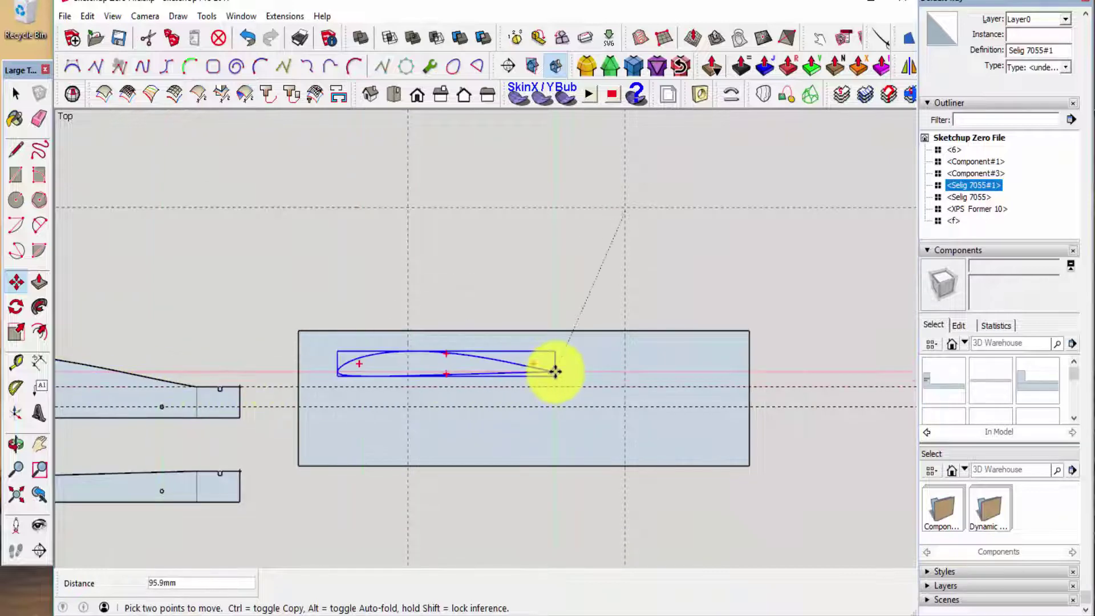
scroll(593, 386, up, 5)
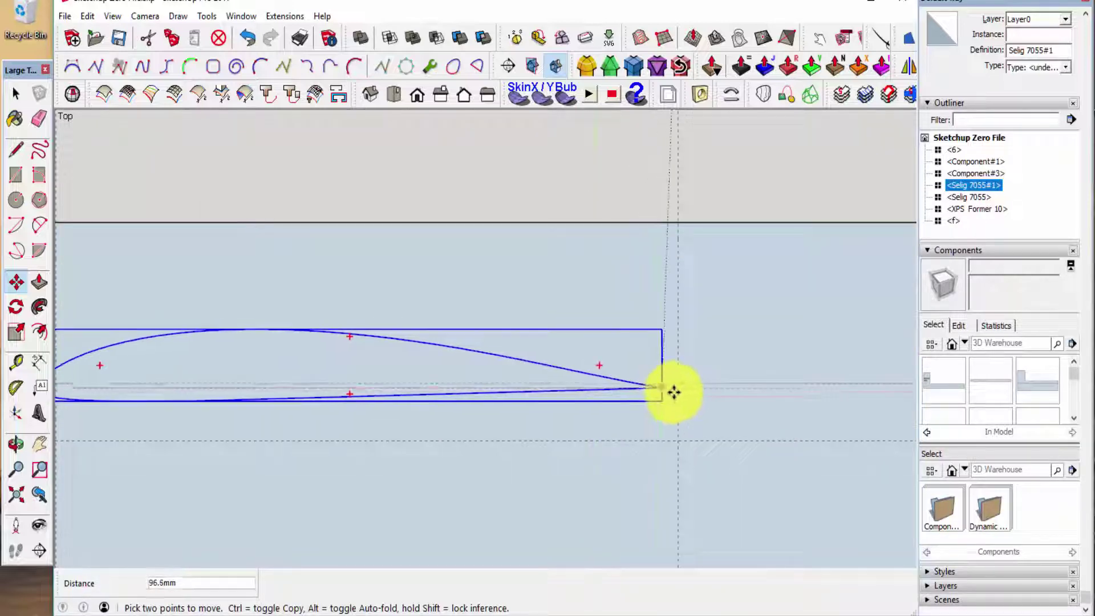
click(681, 387)
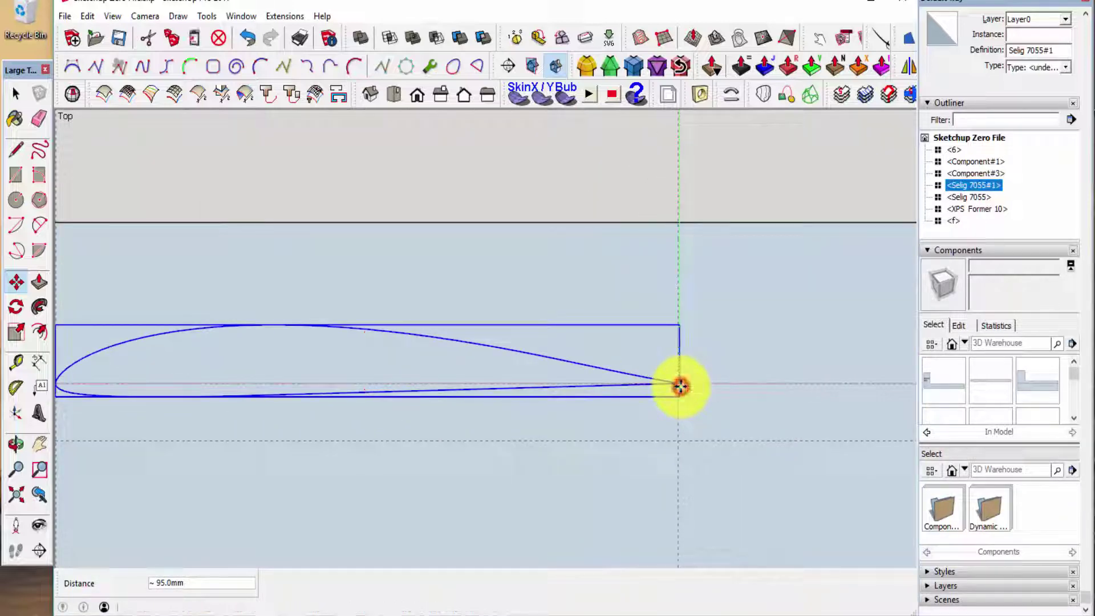
key(space)
scroll(702, 379, down, 3)
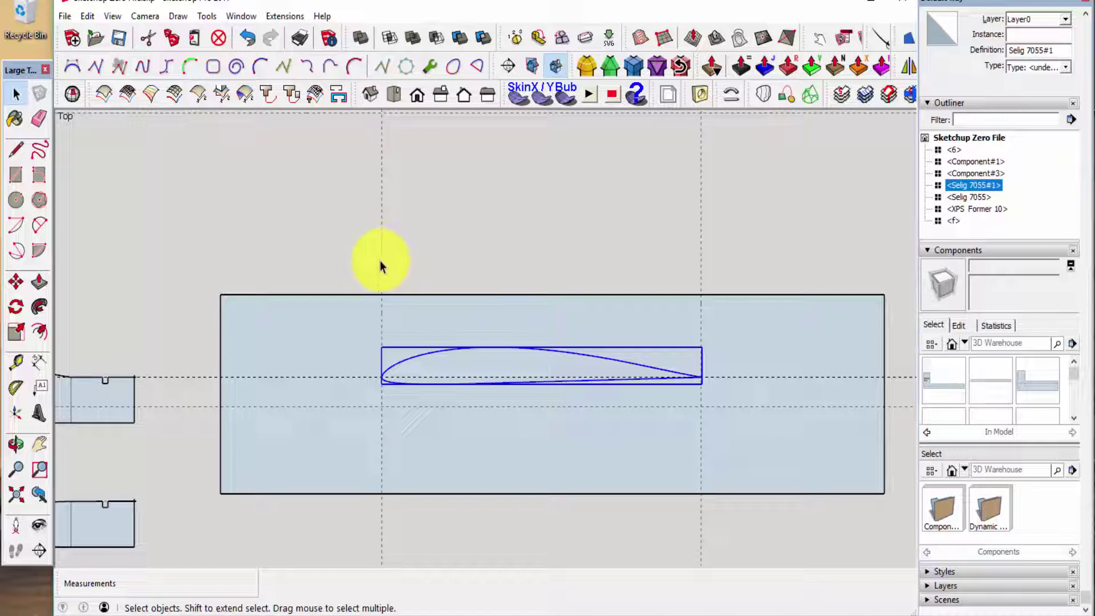
Draw a horizontal line about 302 mm long across the rectangle, level with the base of the upper root jig profile.
key(e)
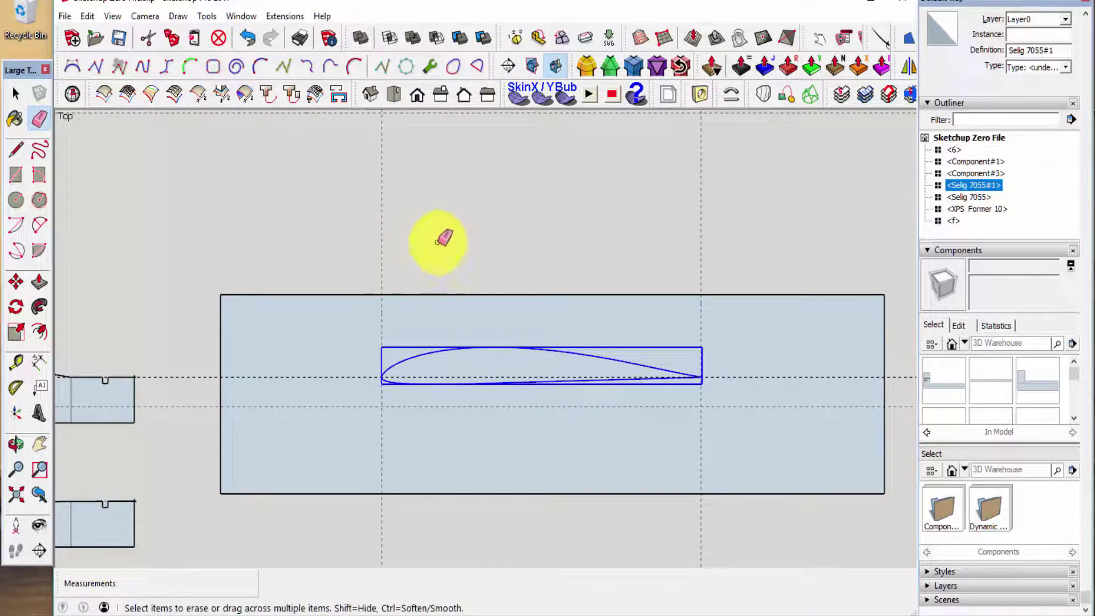
scroll(479, 286, down, 2)
key(space)
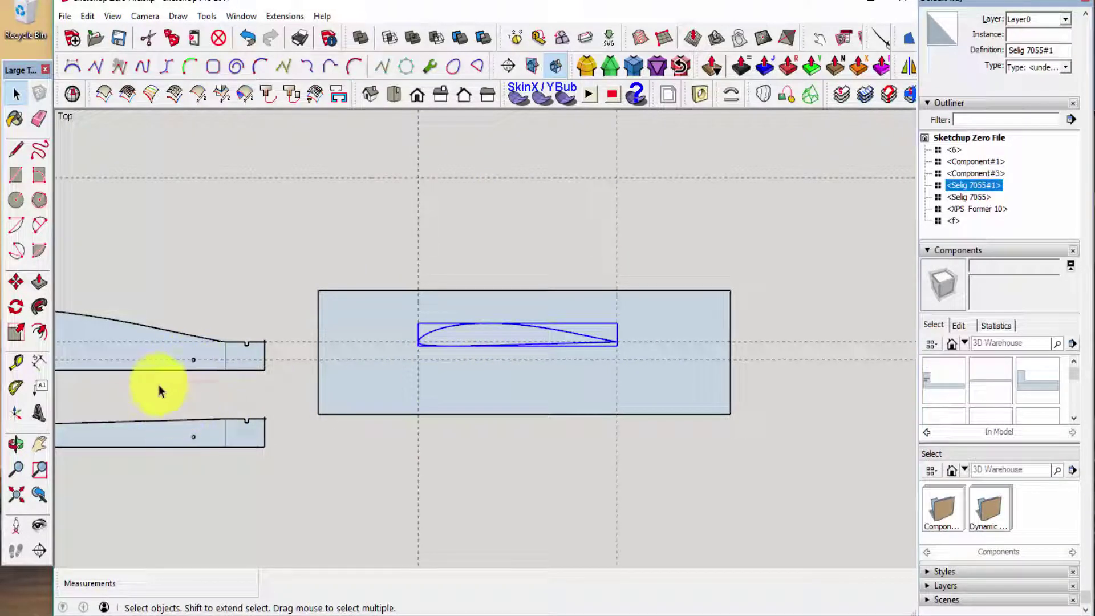
key(l)
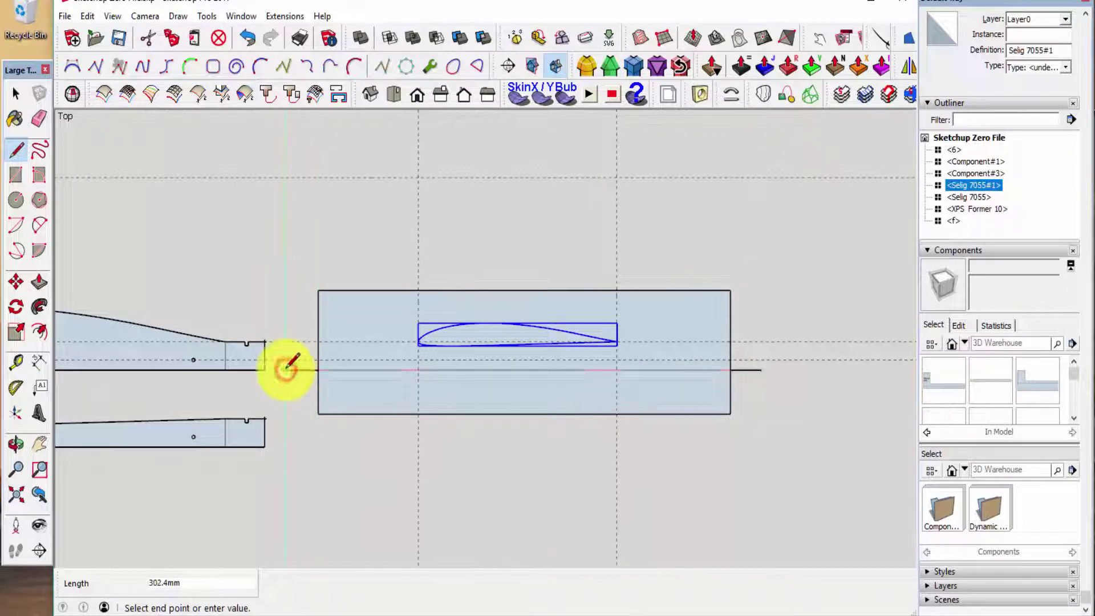
key(space)
scroll(278, 371, up, 3)
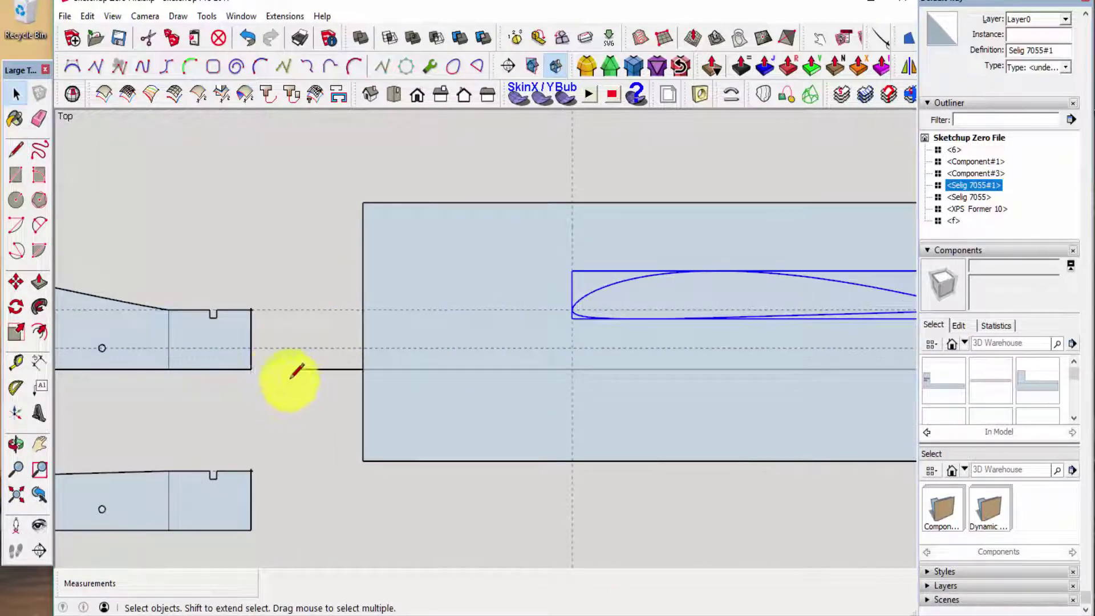
Erase the line's overhanging ends and the rectangle's edges below it, making the new line the tip jig's base.
key(l)
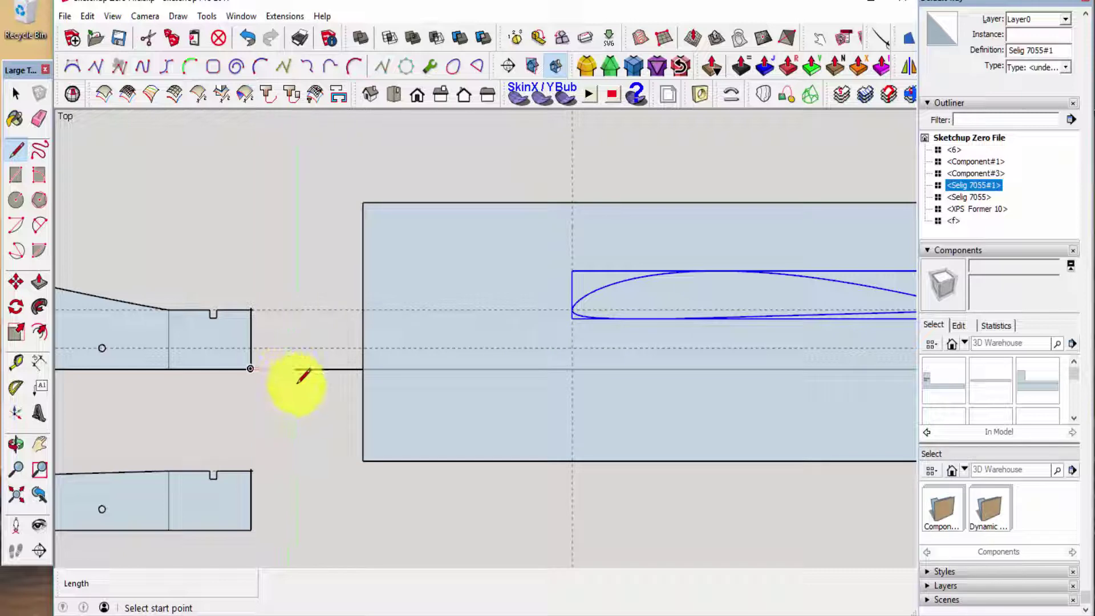
key(space)
key(e)
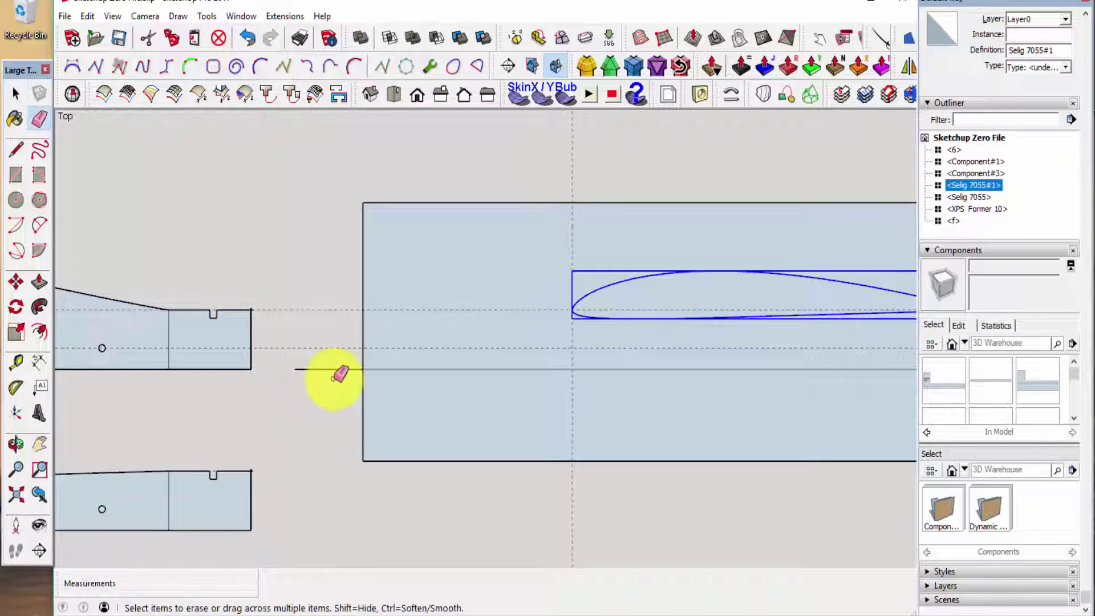
click(324, 369)
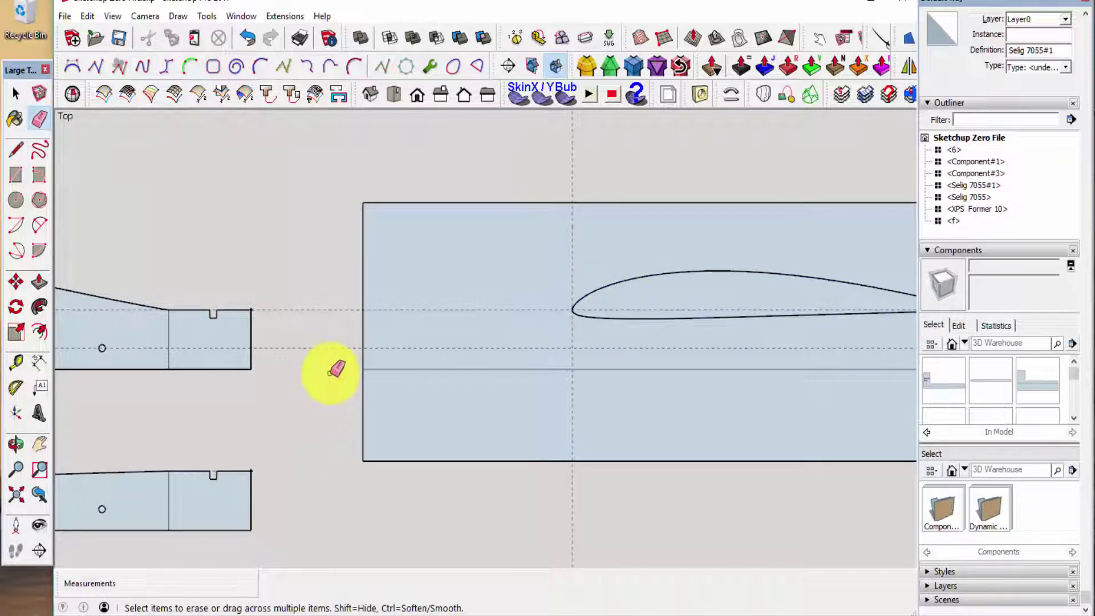
scroll(306, 379, down, 3)
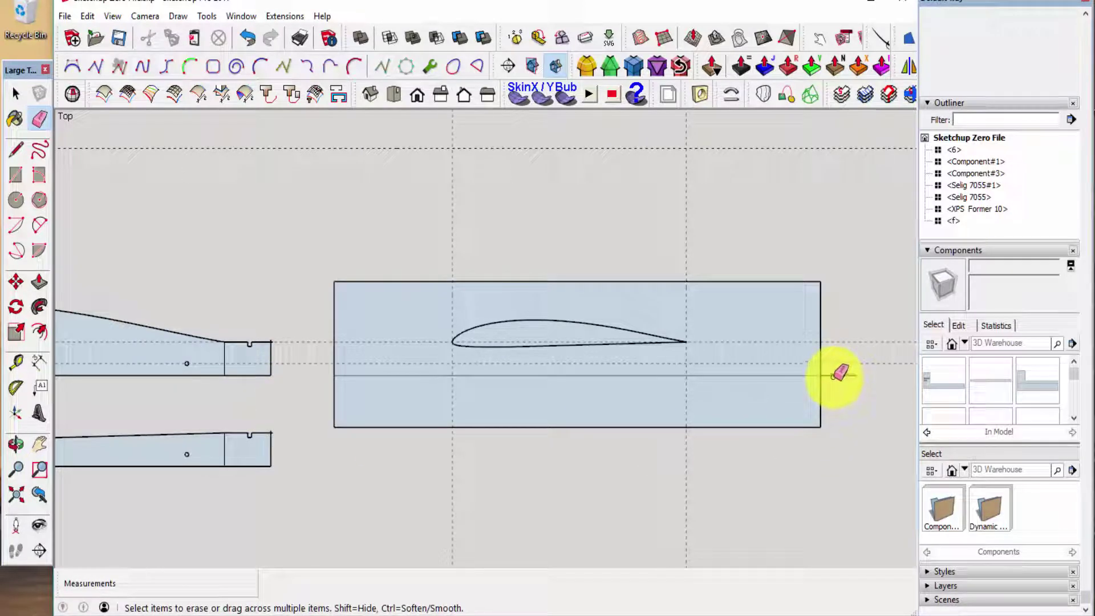
drag(827, 405, 777, 447)
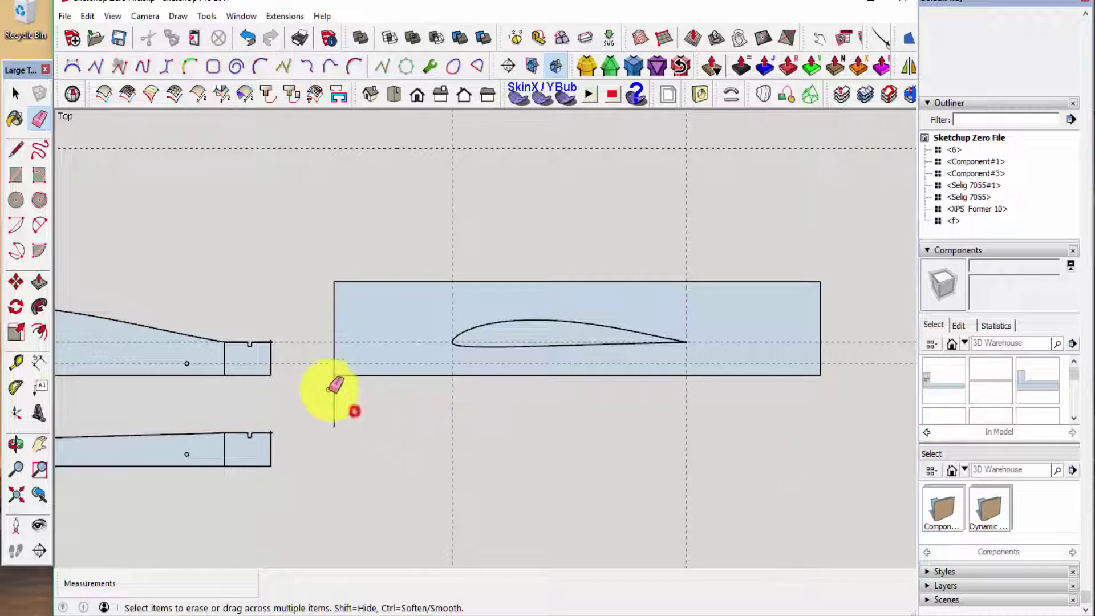
scroll(334, 445, down, 3)
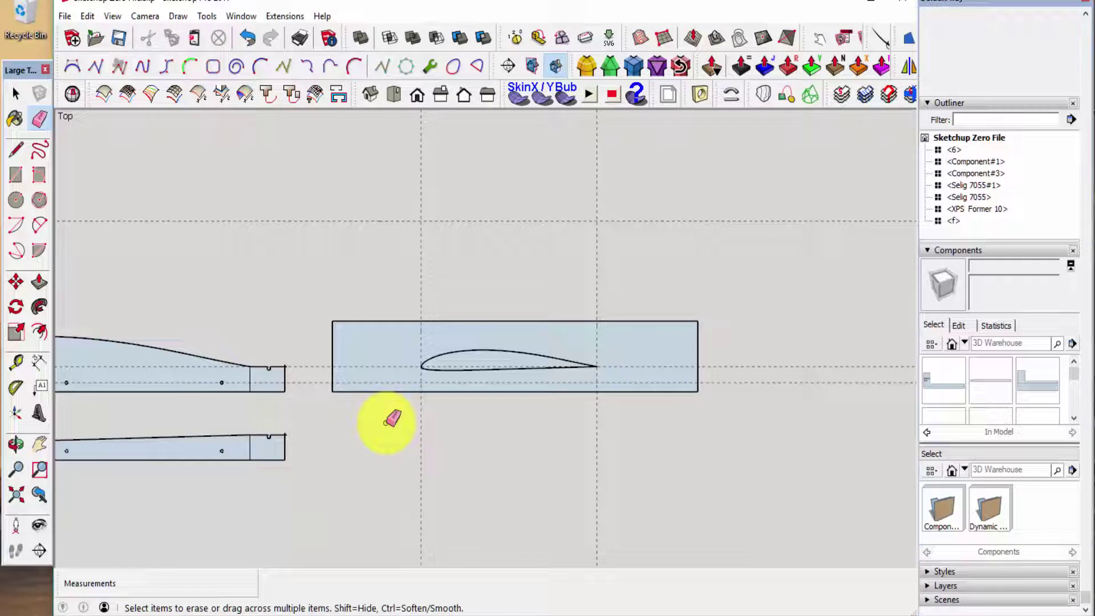
Offset vertical guides 25 mm outward from the leading-edge and trailing-edge chord guides.
key(t)
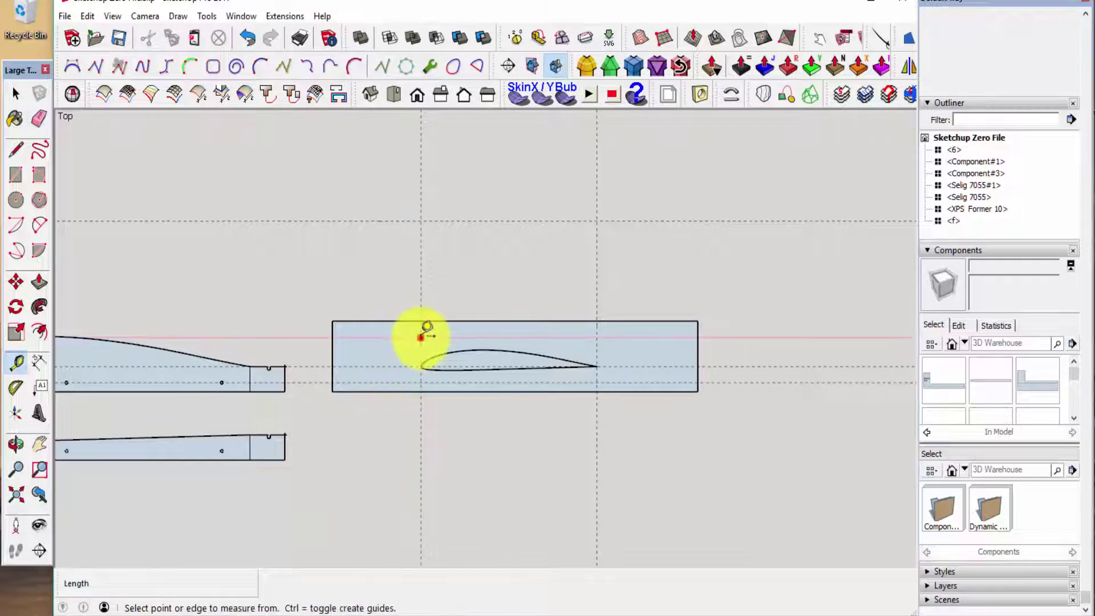
click(421, 338)
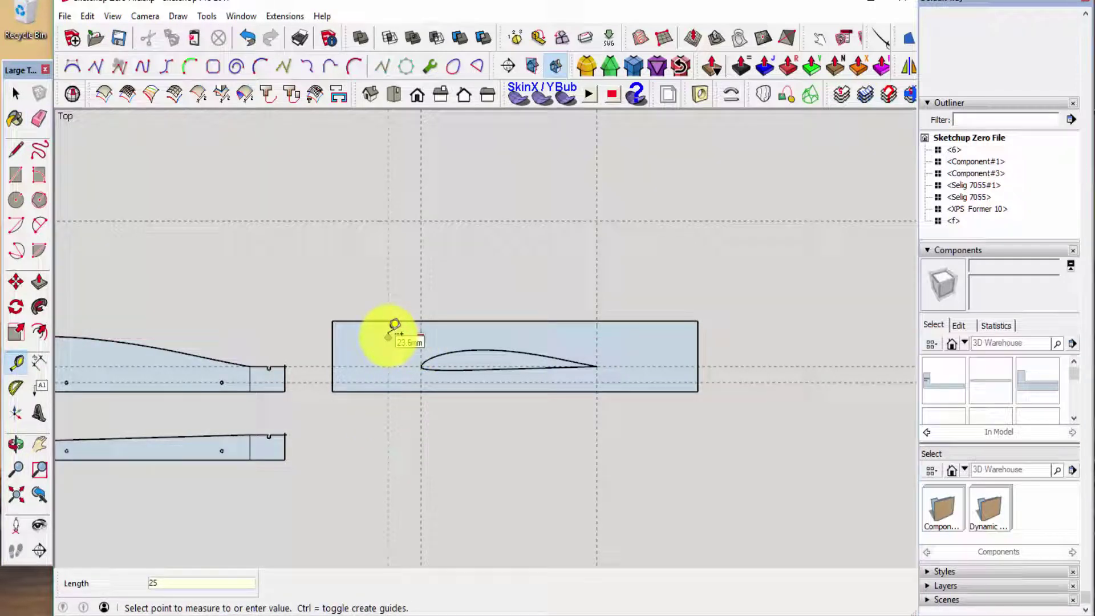
key(space)
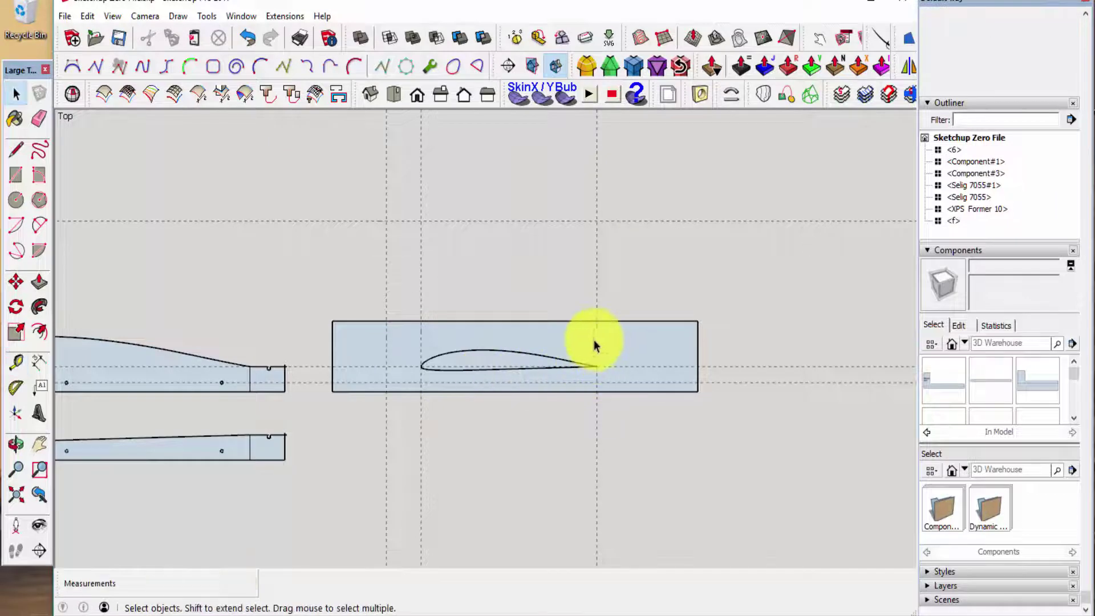
key(t)
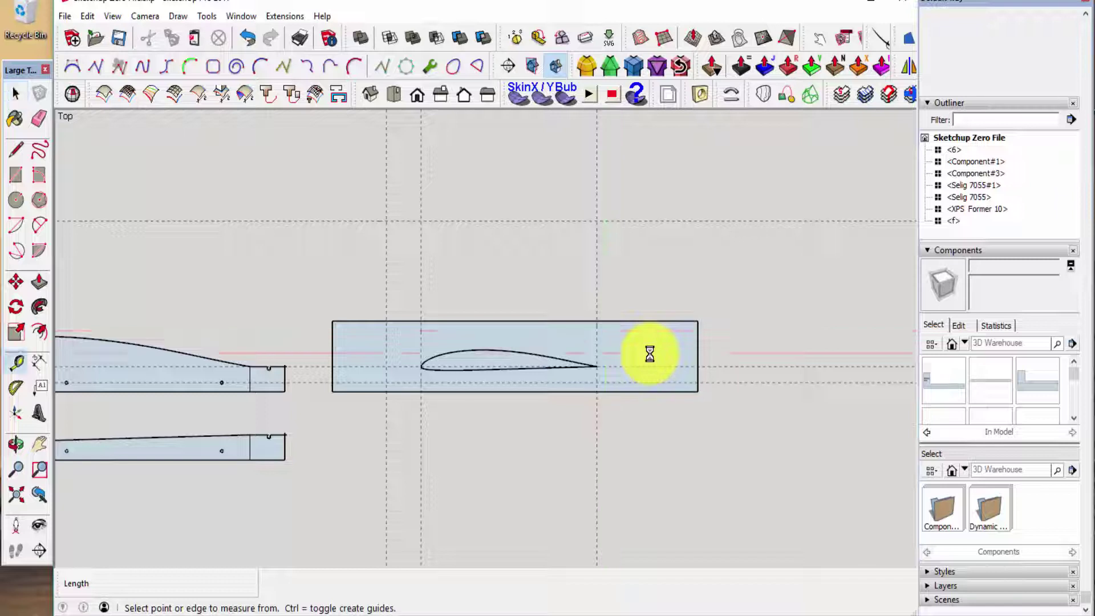
click(598, 346)
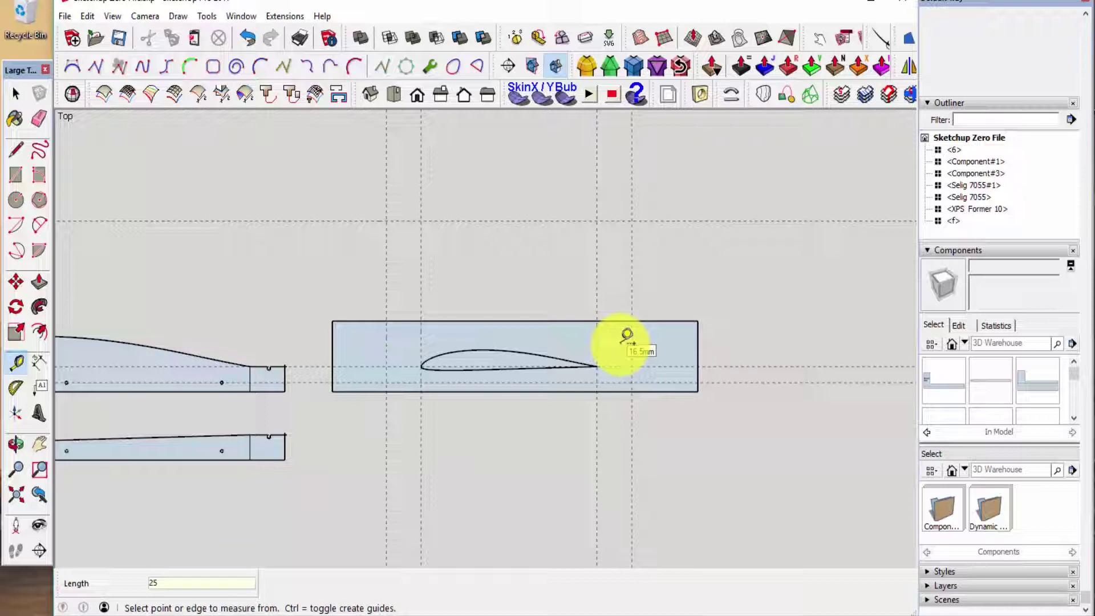
key(space)
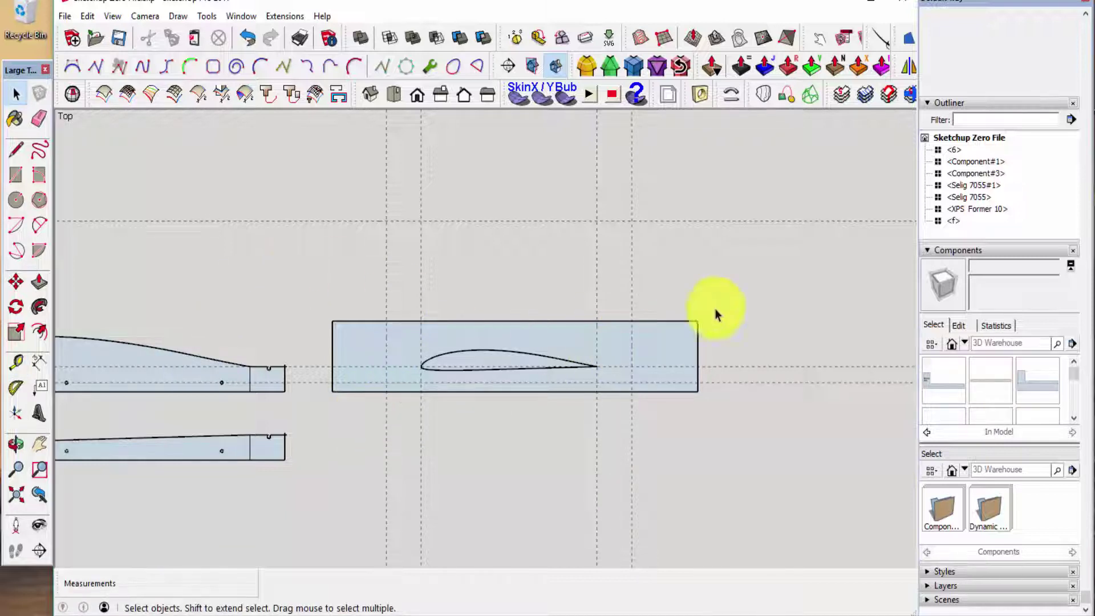
scroll(764, 325, down, 1)
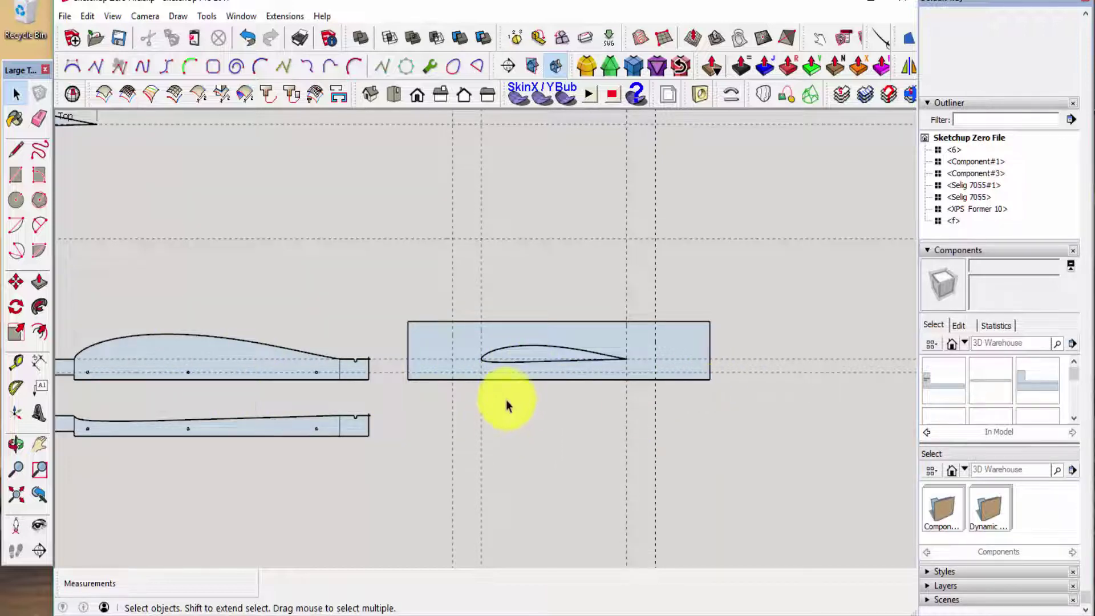
Draw lines from the tip airfoil's leading edge out to the 25 mm guide and down to the base line.
scroll(496, 396, up, 2)
key(l)
scroll(485, 371, up, 6)
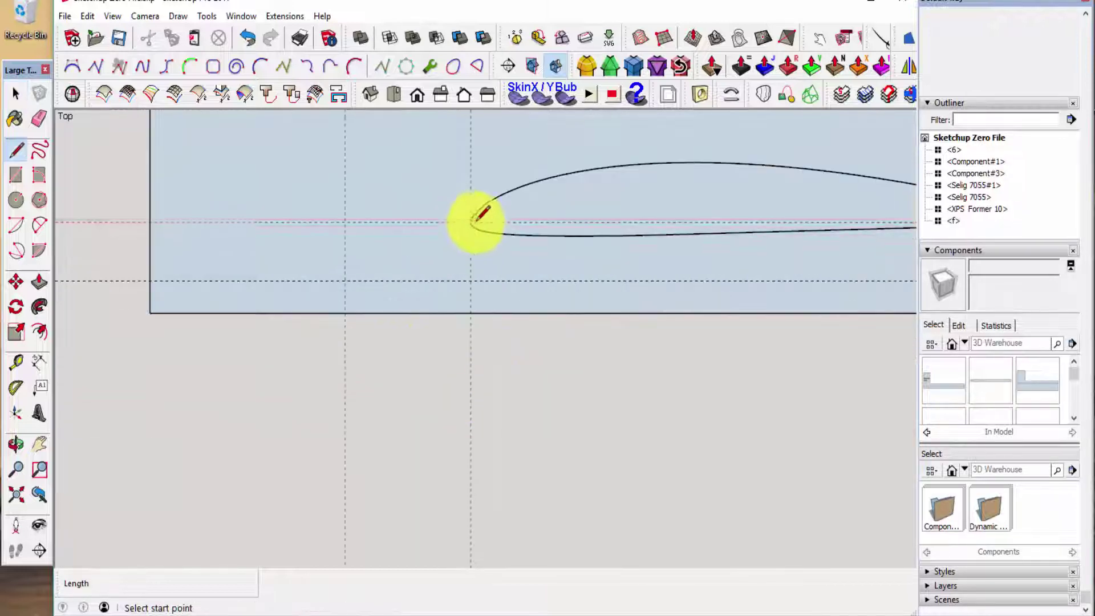
click(471, 222)
click(346, 223)
click(345, 312)
key(space)
Draw the front step outline from the base up the leading-edge guide to the hole centreline and out to the 25 mm guide.
key(l)
click(471, 312)
click(470, 281)
click(346, 281)
key(space)
scroll(361, 306, down, 2)
key(e)
click(276, 309)
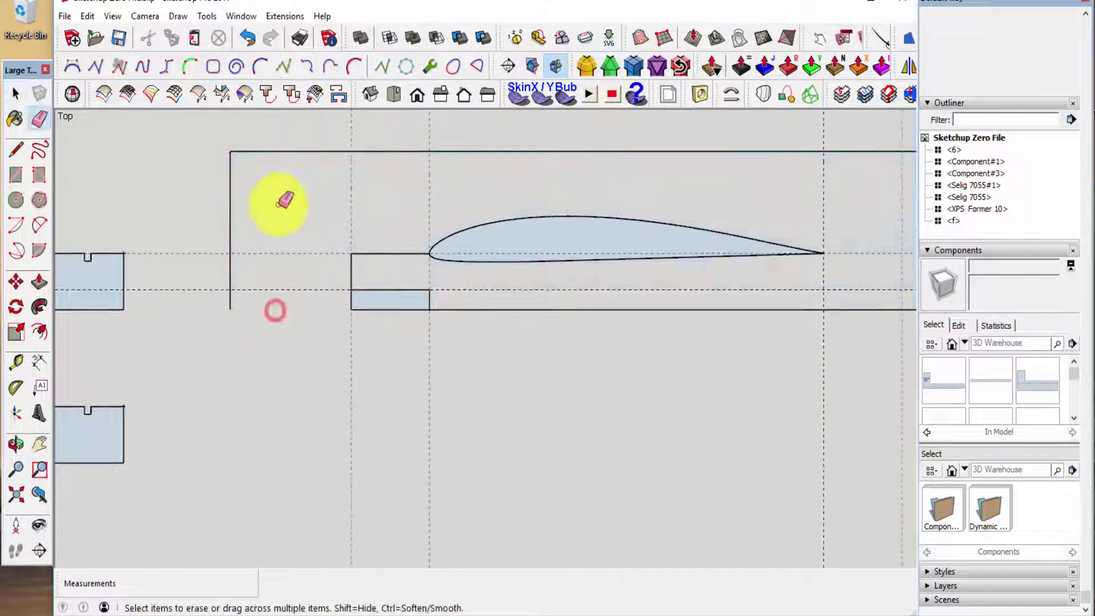
click(252, 43)
Draw lines from the tip airfoil's trailing edge out to the 25 mm guide and down to the base line.
scroll(274, 360, down, 2)
scroll(650, 308, up, 2)
key(l)
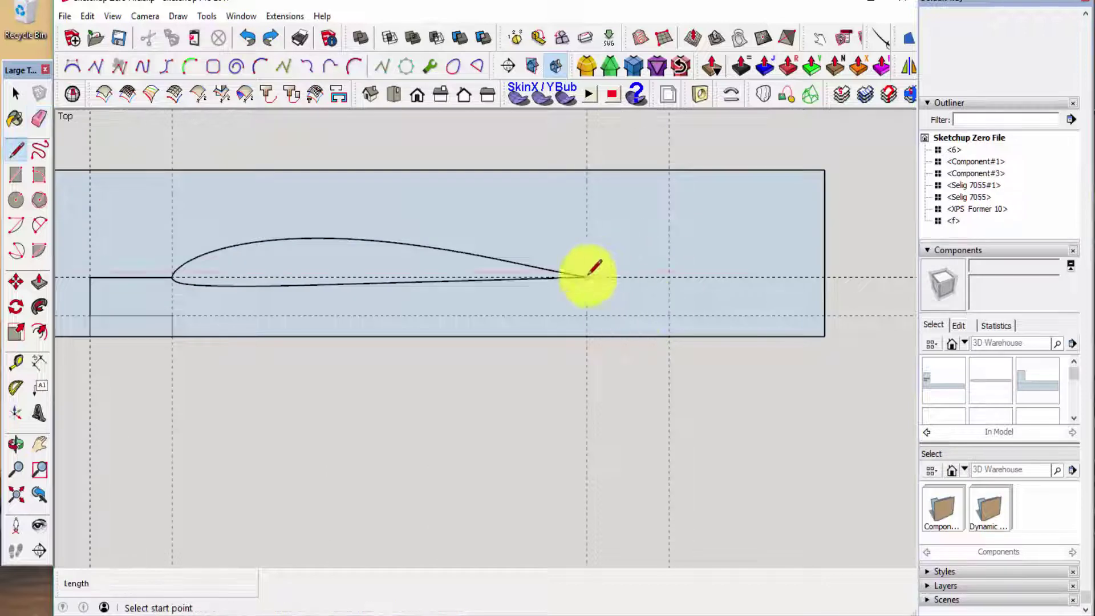
scroll(586, 277, up, 3)
click(594, 274)
click(765, 274)
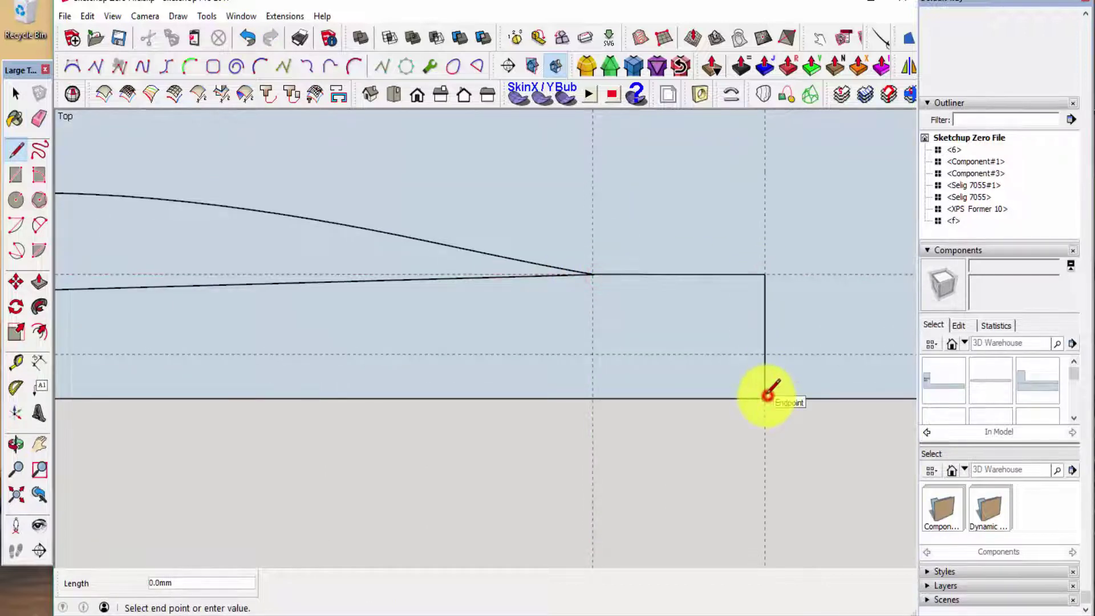
click(765, 397)
key(space)
Erase the surplus rectangle edges around the tip jig outline, including the base line beyond both ends.
scroll(763, 398, down, 3)
key(e)
drag(883, 270, 865, 255)
click(197, 315)
click(235, 394)
click(780, 395)
Explode the tip airfoil component so its curves merge with the jig outline.
key(space)
click(252, 264)
right_click(463, 348)
click(498, 323)
drag(457, 433, 256, 295)
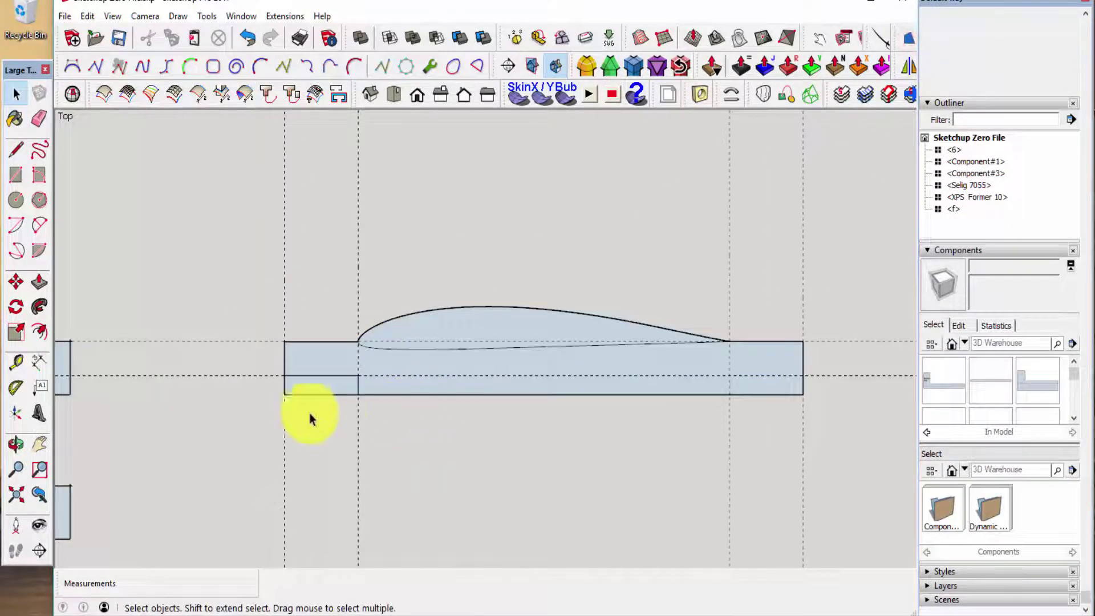
Erase the edges enclosing the small block below the hole centreline at the jig's leading end, leaving a stepped tab.
scroll(312, 411, up, 4)
key(e)
click(298, 366)
click(245, 343)
scroll(245, 343, down, 3)
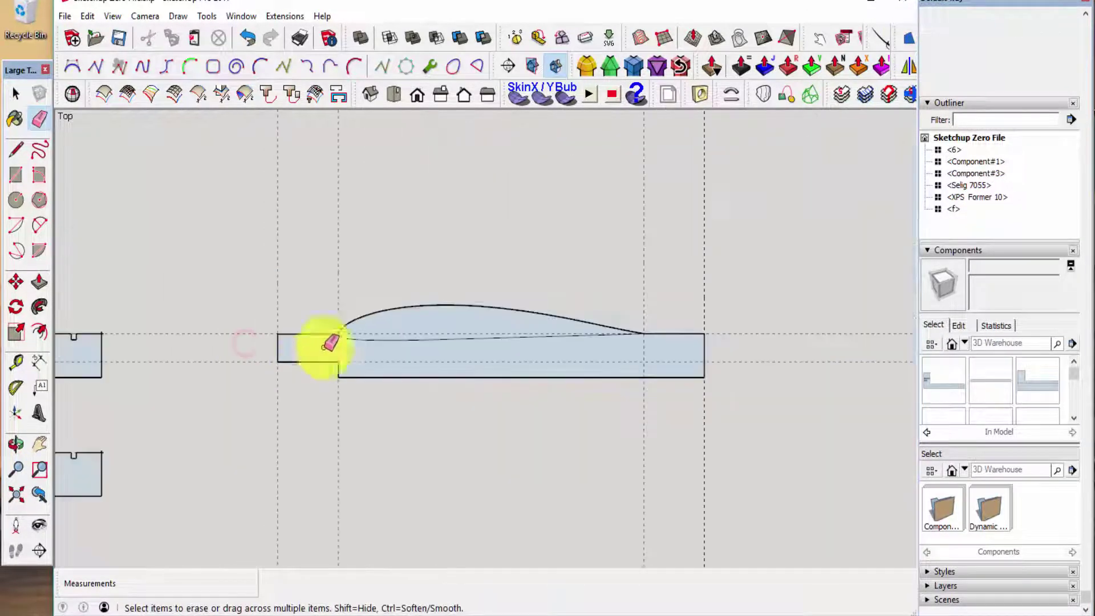
Draw a vertical line from the tip airfoil's trailing edge to the jig base and erase the chord guide there.
scroll(691, 416, up, 3)
key(l)
click(607, 224)
scroll(607, 347, up, 3)
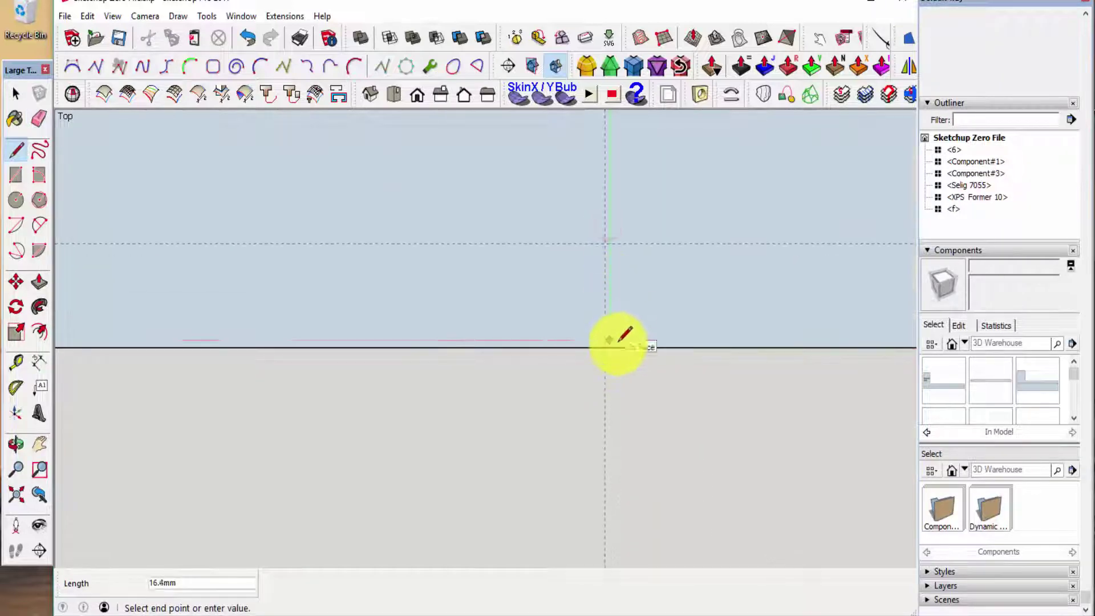
key(e)
scroll(607, 379, down, 6)
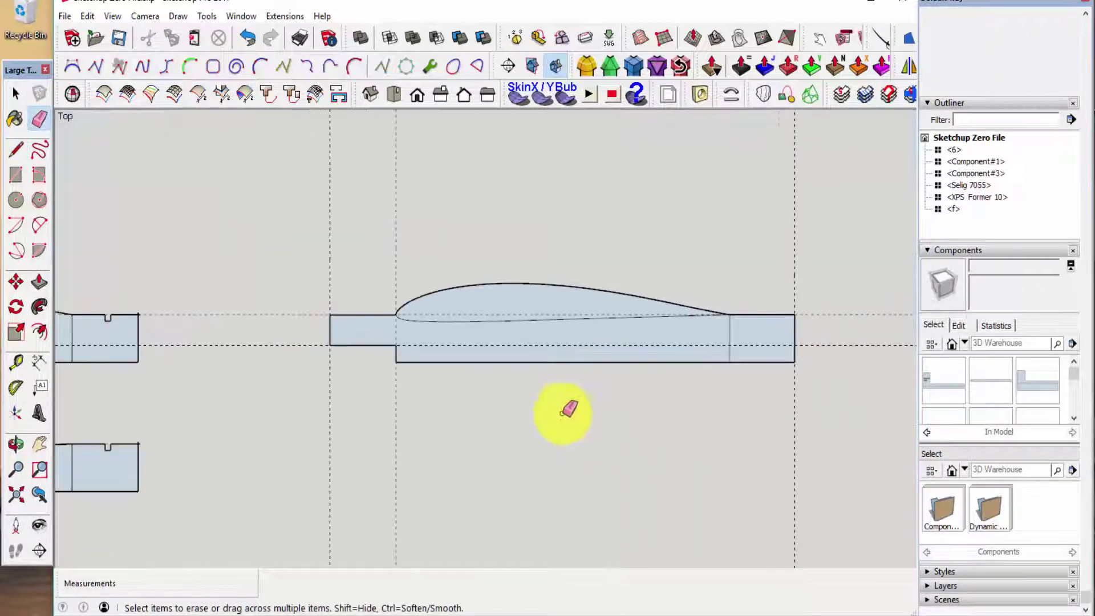
Offset a vertical guide 12.5 mm outward from the tip jig's trailing-edge line, matching the slot position on the upper root jig profile.
scroll(201, 362, up, 3)
key(t)
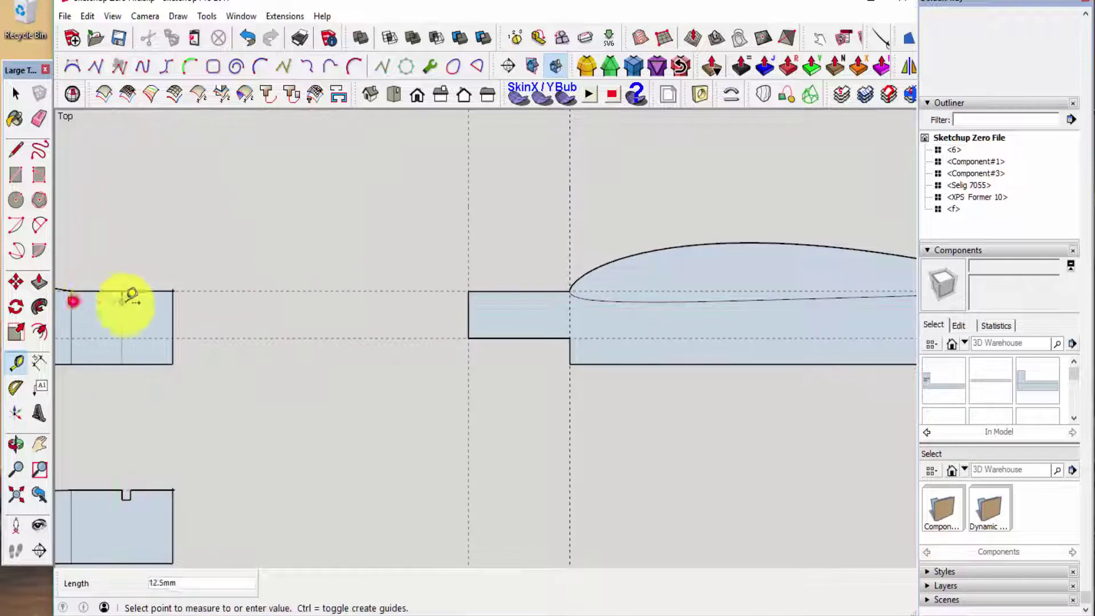
key(space)
scroll(91, 342, down, 5)
scroll(494, 348, up, 6)
key(t)
click(390, 302)
text(7.5)
key(Return)
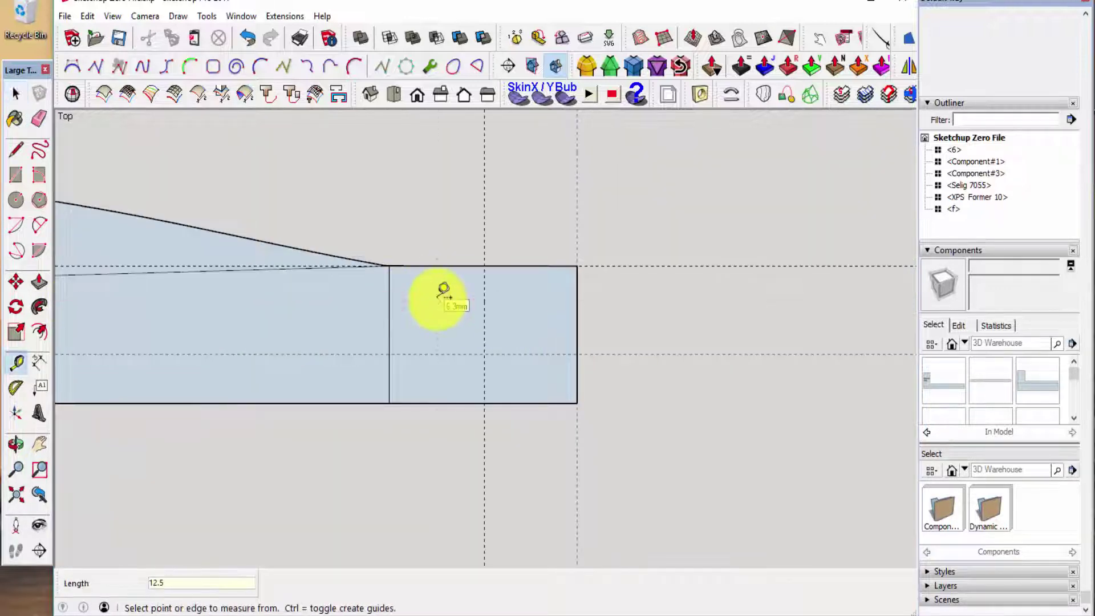
Draw a small rectangular slot about 2.2 mm deep at the guide on the tip jig's upper edge and erase its open top.
key(l)
click(485, 265)
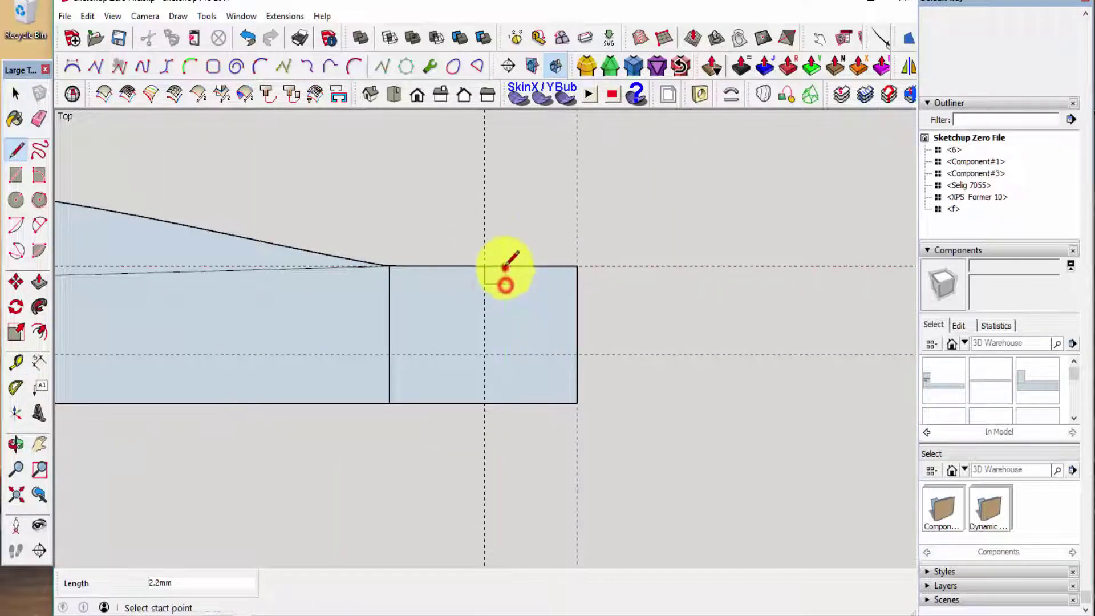
key(e)
scroll(604, 286, down, 4)
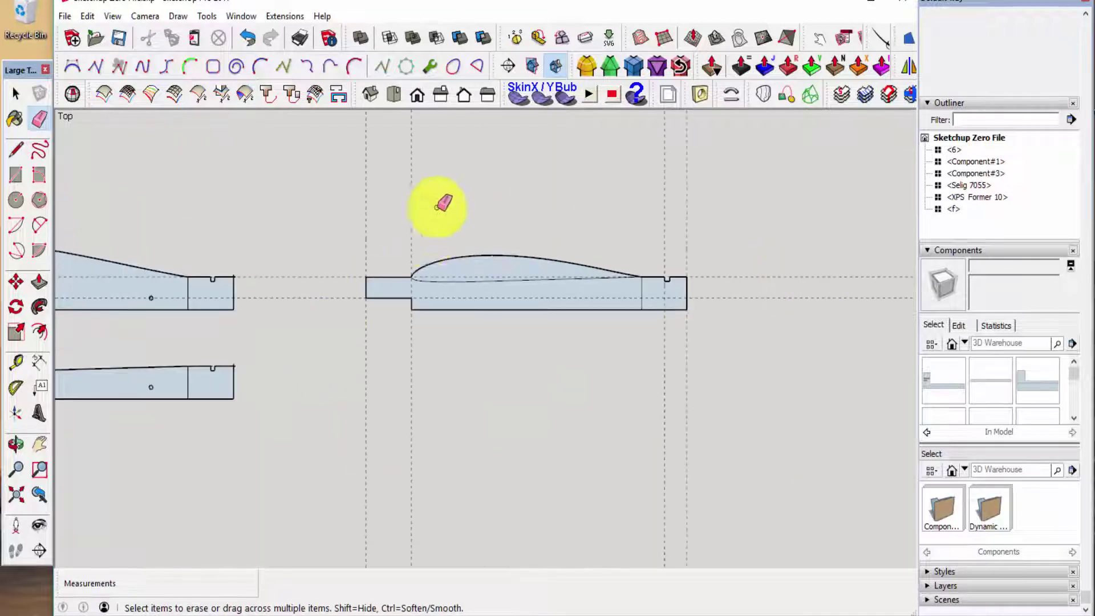
Cut a hole of radius 1 mm on the hole centreline just behind the tip jig's leading edge.
key(space)
key(c)
scroll(433, 308, up, 7)
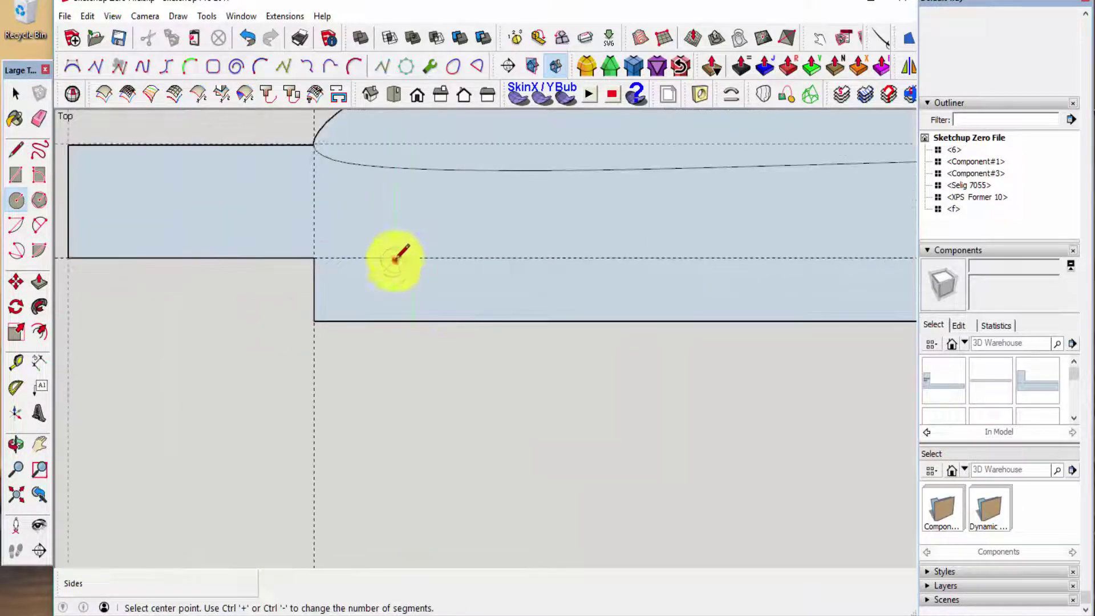
click(394, 258)
text(1)
key(Return)
key(space)
scroll(277, 293, down, 5)
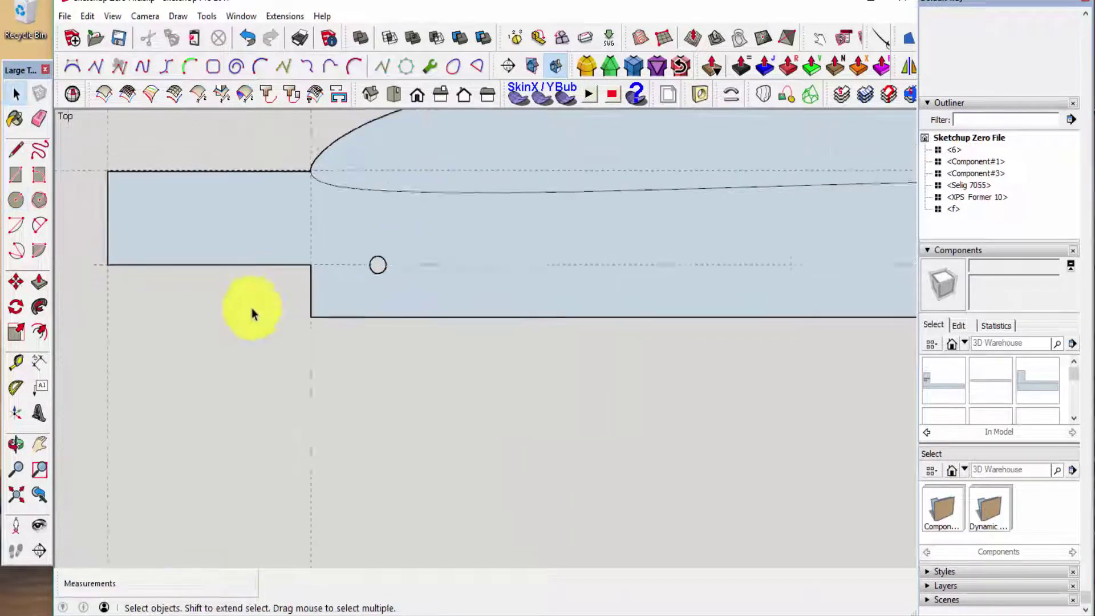
Cut two more holes of radius 1 mm on the same centreline, near the airfoil's mid-chord and towards its trailing edge.
key(c)
click(489, 288)
text(1)
key(Return)
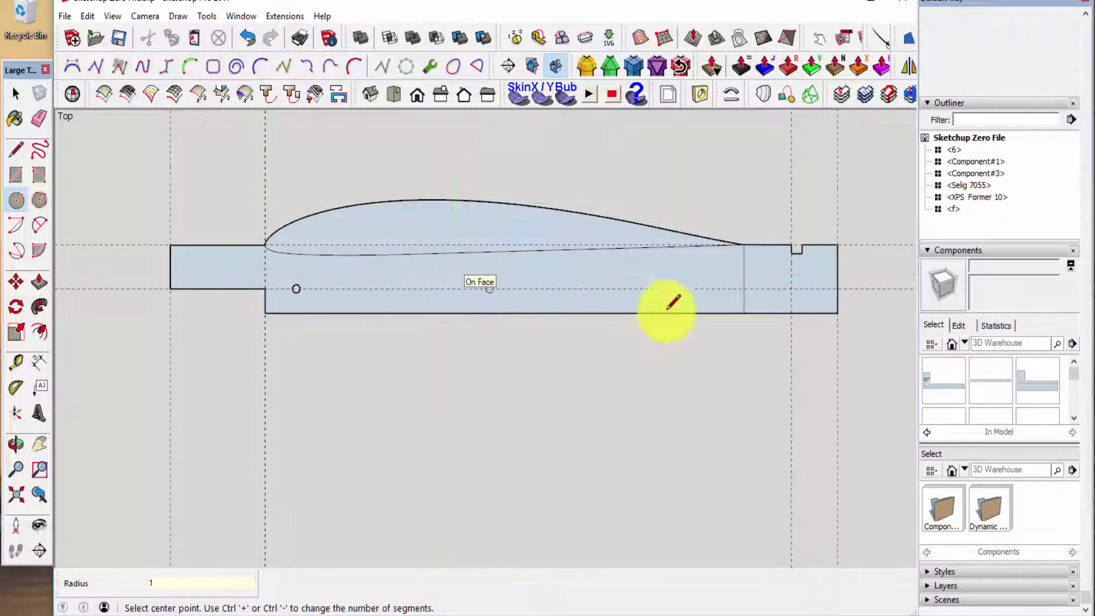
click(665, 288)
key(space)
scroll(654, 281, up, 3)
scroll(673, 292, up, 5)
click(673, 292)
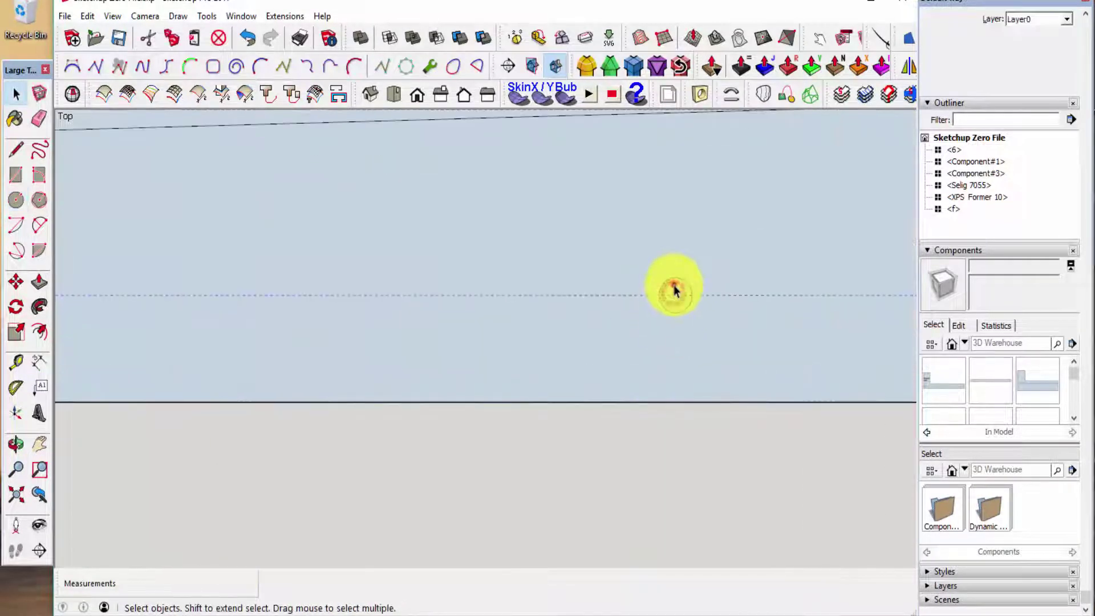
key(Delete)
scroll(664, 289, down, 4)
scroll(203, 296, down, 6)
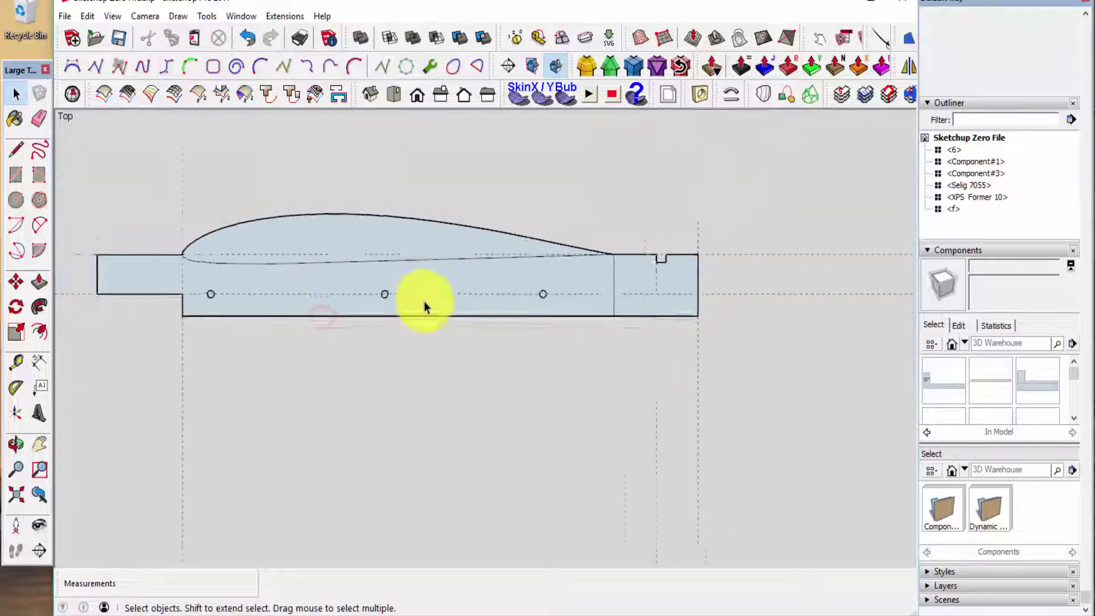
Copy the complete tip jig profile straight down to a clear spot below the original.
drag(197, 202, 713, 361)
key(m)
key(ctrl)
click(644, 312)
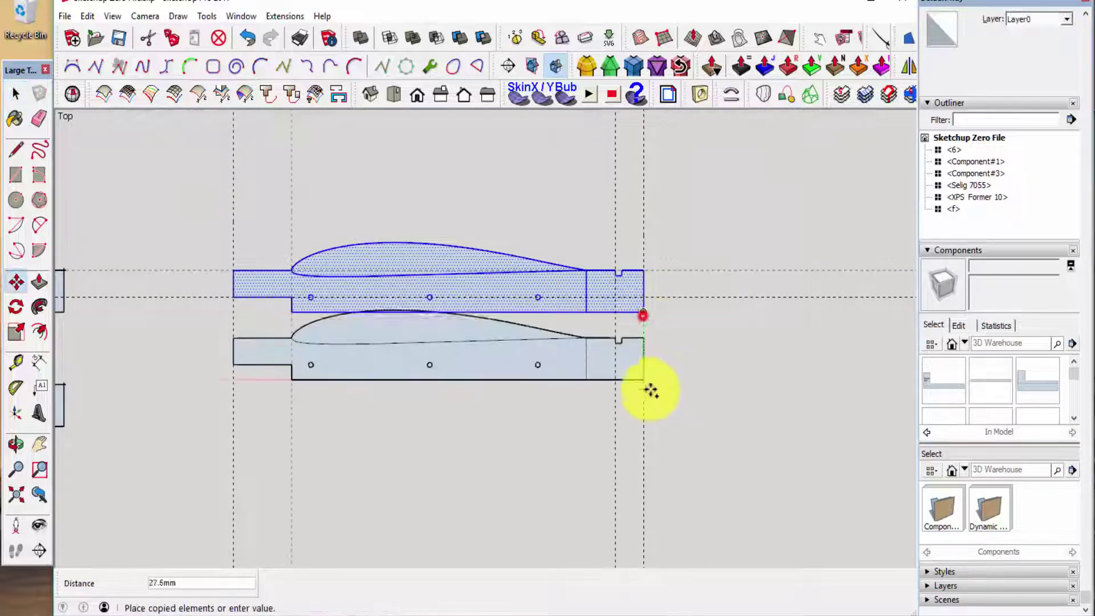
click(644, 408)
key(space)
Delete the airfoil face from the lower tip jig copy and select the airfoil's upper curve for removal.
click(380, 454)
click(367, 360)
key(Delete)
scroll(325, 367, up, 5)
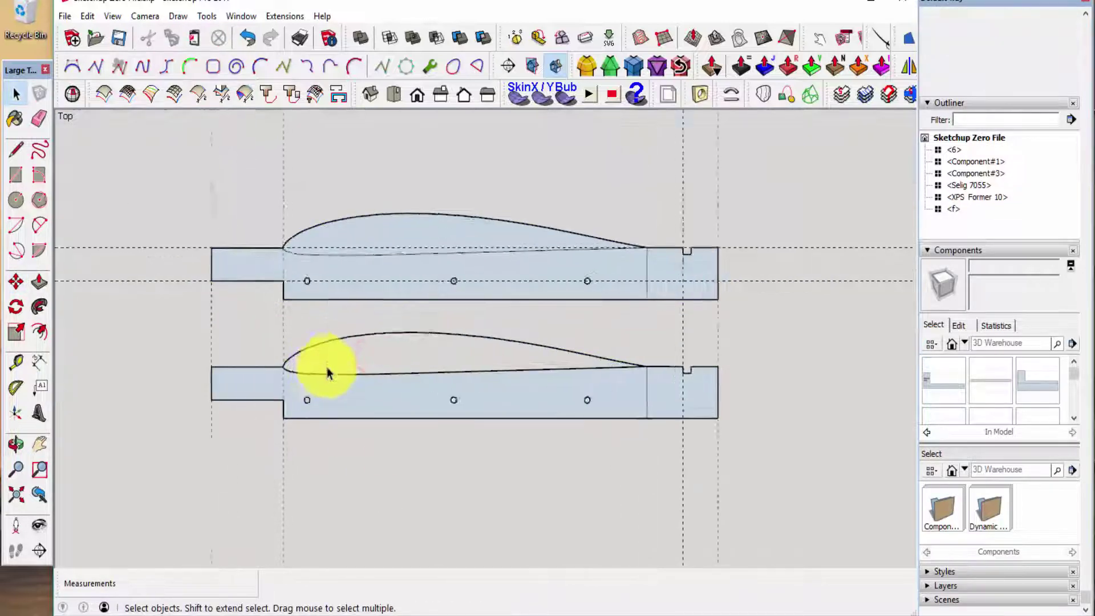
mouse_move(231, 268)
mouse_down()
mouse_move(814, 341)
mouse_move(826, 355)
mouse_up()
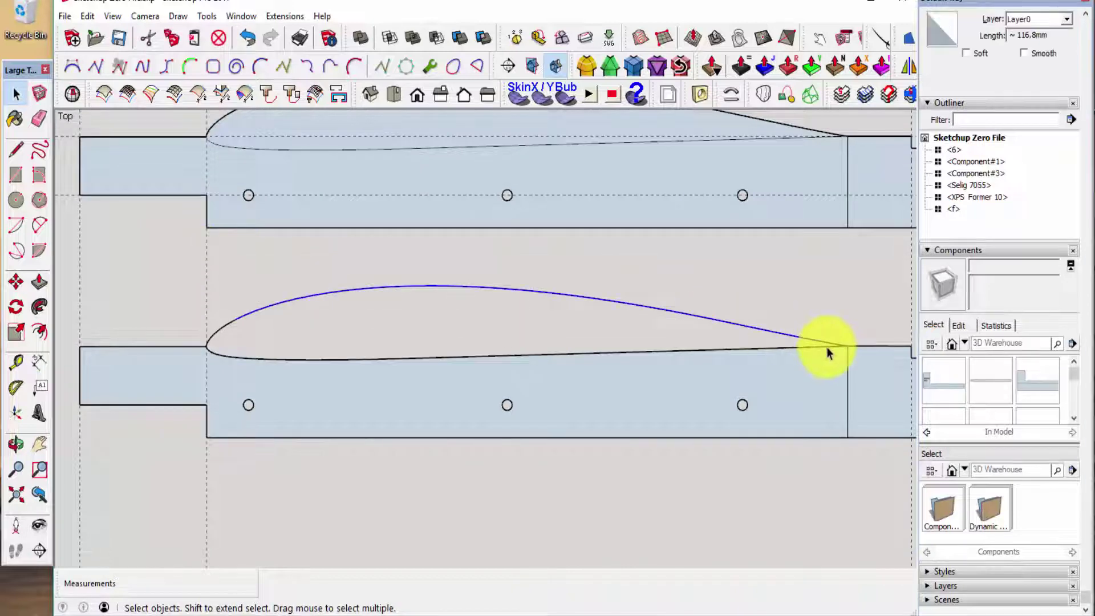
Erase the leftover upper-curve segments around the leading edge of the lower tip jig.
key(e)
scroll(368, 377, up, 5)
scroll(365, 374, up, 3)
click(357, 220)
click(291, 343)
click(313, 284)
click(294, 345)
scroll(399, 247, down, 3)
click(389, 249)
scroll(254, 287, down, 2)
click(386, 201)
click(440, 179)
scroll(228, 282, down, 8)
Erase the leftover upper-curve segments at the trailing edge of the lower tip jig.
scroll(639, 295, up, 8)
click(643, 228)
click(698, 232)
click(621, 214)
click(611, 220)
scroll(611, 220, down, 3)
scroll(688, 243, up, 8)
click(591, 193)
scroll(593, 197, down, 5)
scroll(203, 337, down, 3)
scroll(412, 301, up, 3)
scroll(398, 247, down, 3)
Draw a straight line from the trailing edge along the lower tip jig's top edge and erase the stray edge there.
key(l)
click(195, 300)
click(798, 299)
key(space)
scroll(215, 291, up, 6)
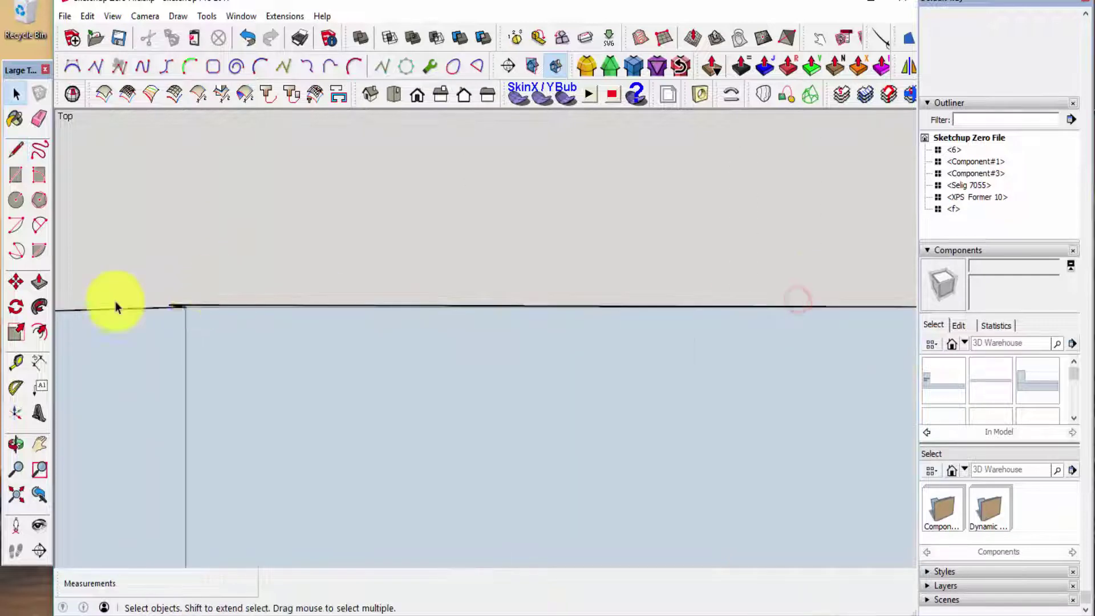
key(e)
click(289, 397)
key(space)
Erase the new line where it crosses the slot opening on the lower tip jig.
scroll(239, 311, down, 8)
scroll(591, 321, up, 3)
key(e)
click(606, 326)
scroll(696, 354, down, 10)
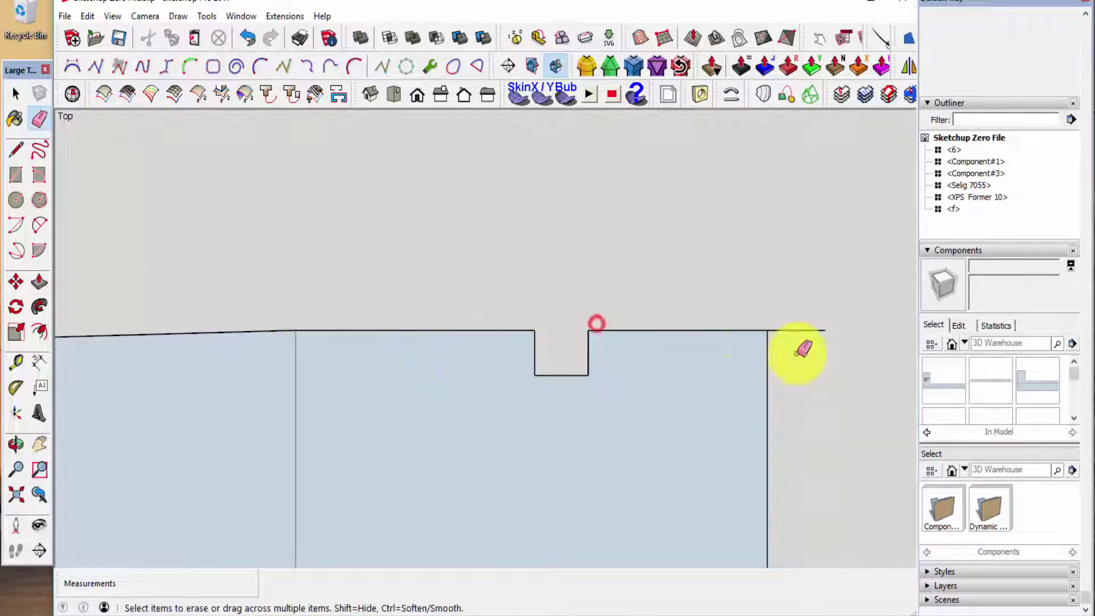
key(space)
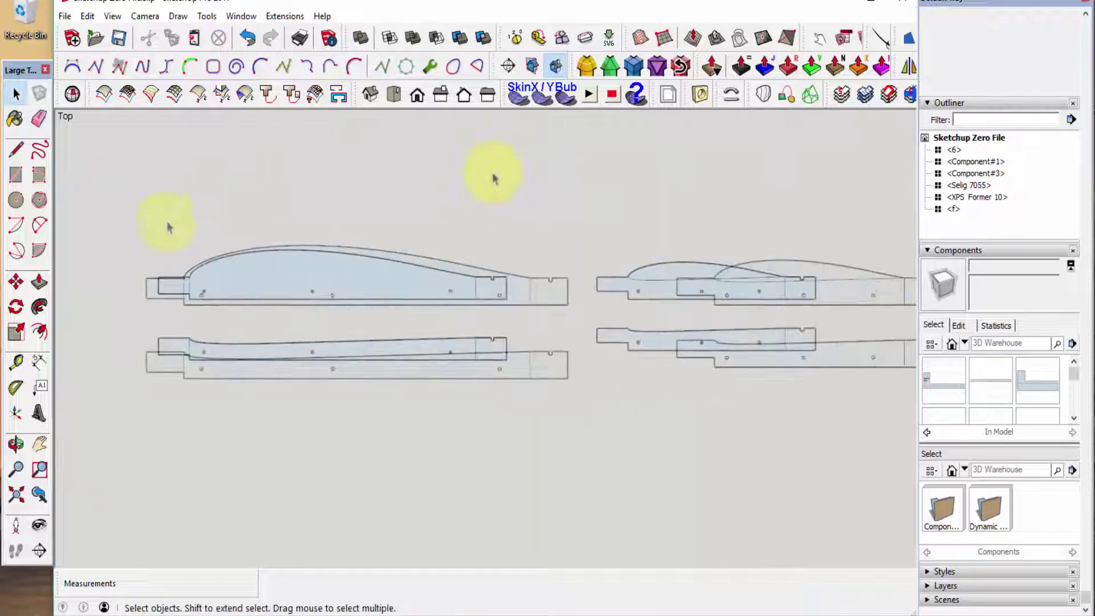